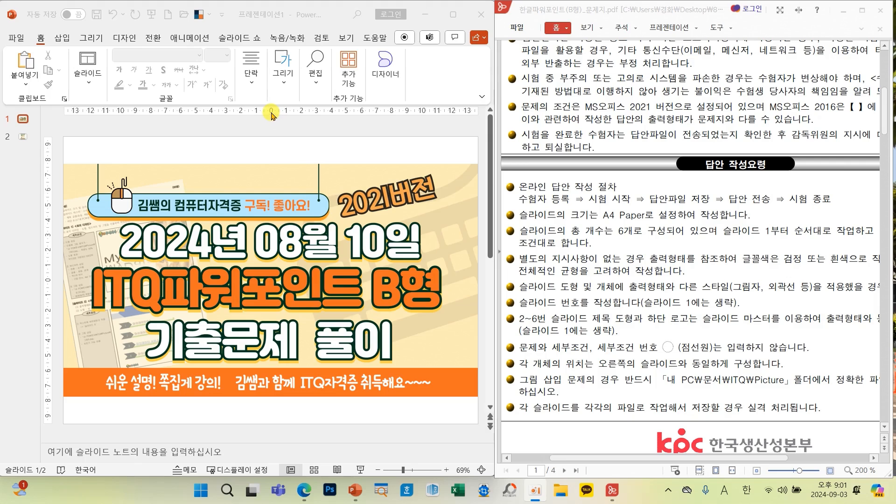
Step: Display the gridlines on the slides together with the ruler, leaving the guides off
click(347, 43)
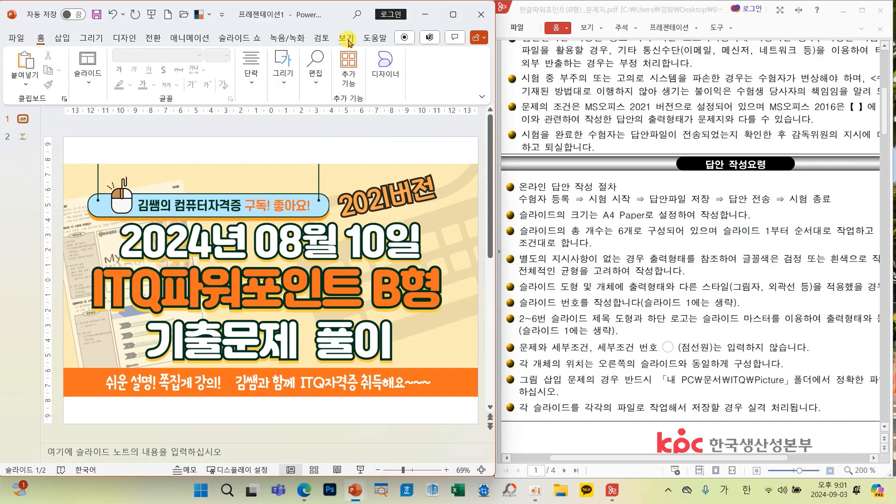
click(347, 42)
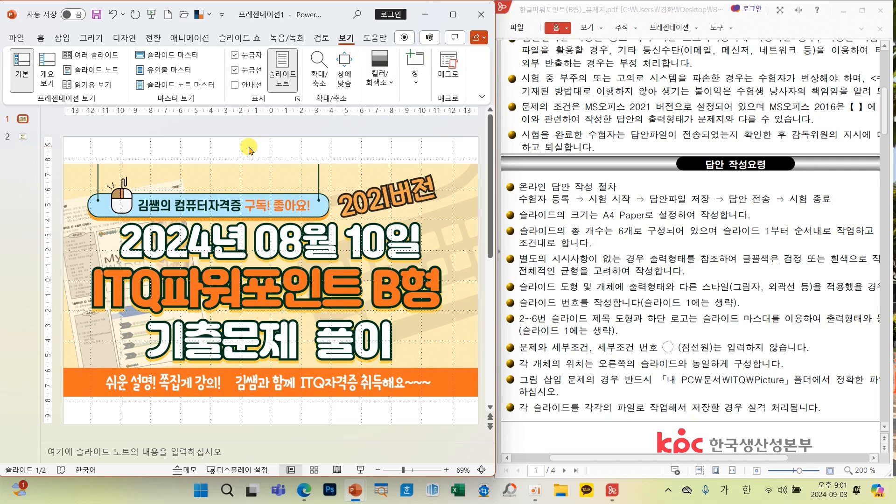
click(251, 73)
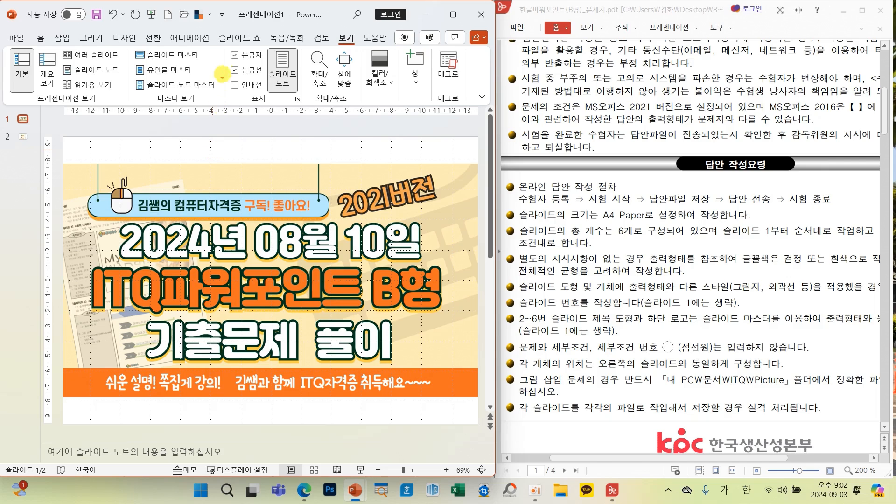
drag(223, 45, 268, 79)
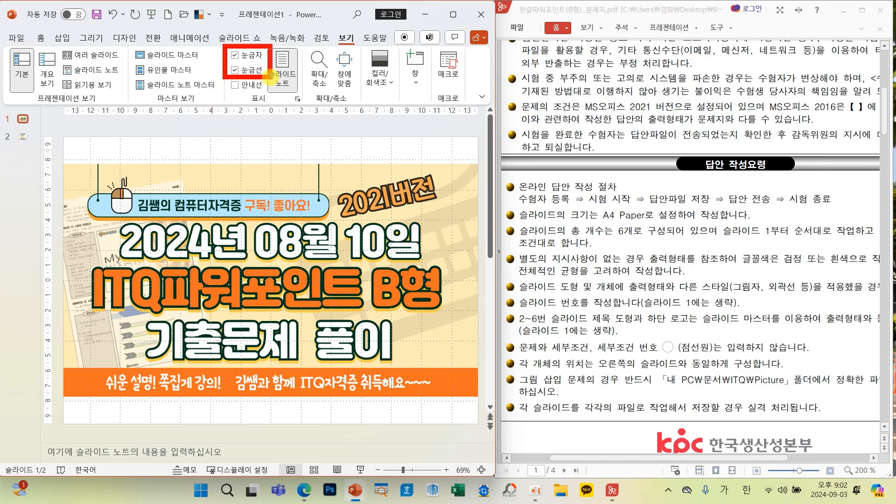
click(235, 85)
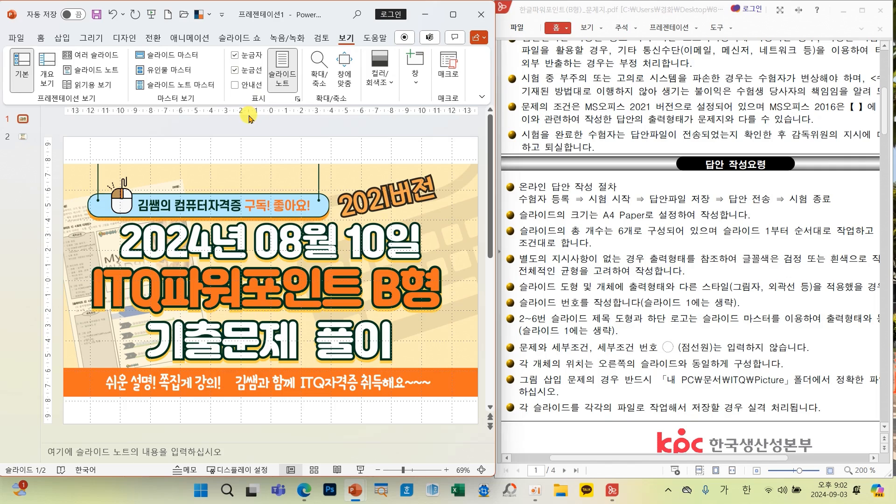
Step: Go to slide 2, which holds the checklist of basic PowerPoint settings
click(21, 139)
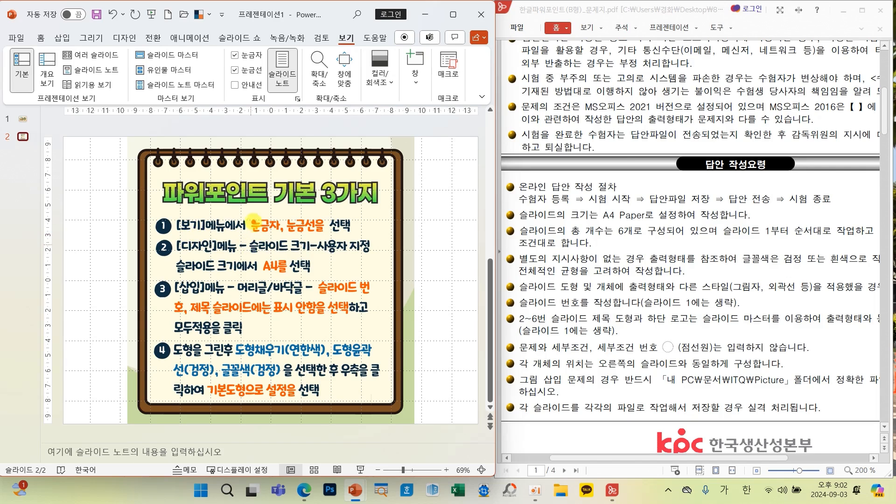
drag(247, 215, 323, 237)
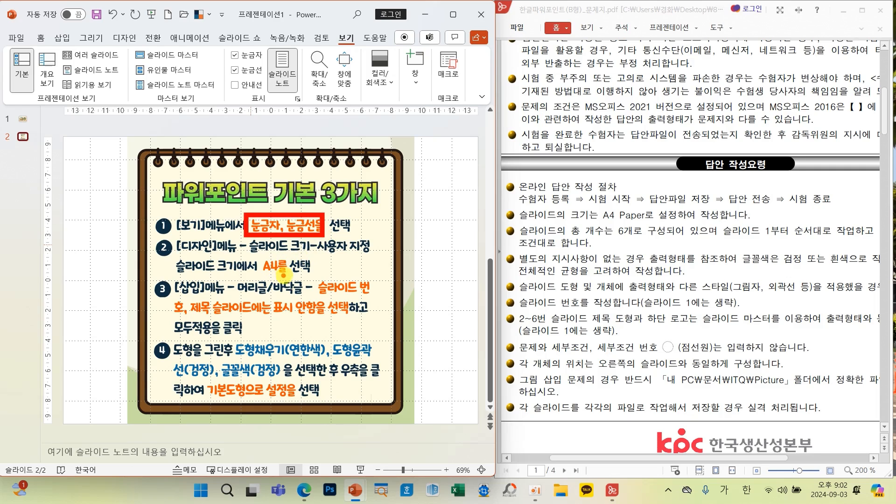
drag(257, 256, 292, 277)
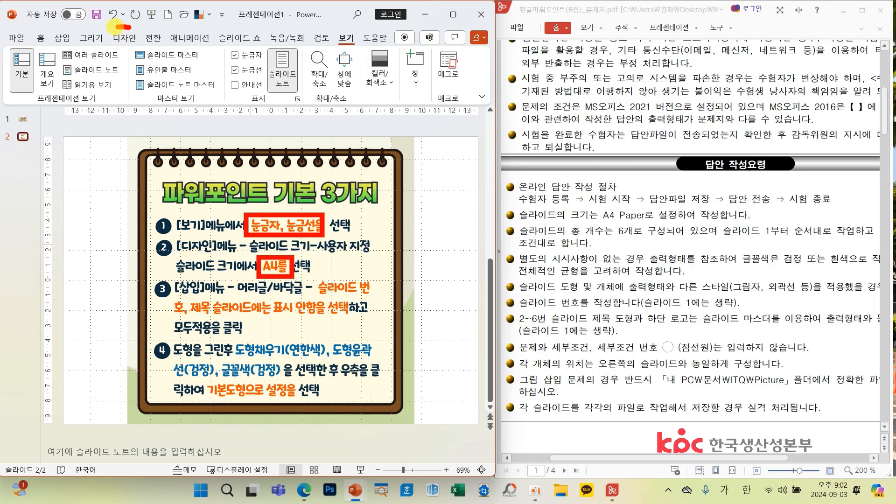
mouse_move(114, 27)
mouse_down()
mouse_move(117, 53)
mouse_move(140, 41)
mouse_up()
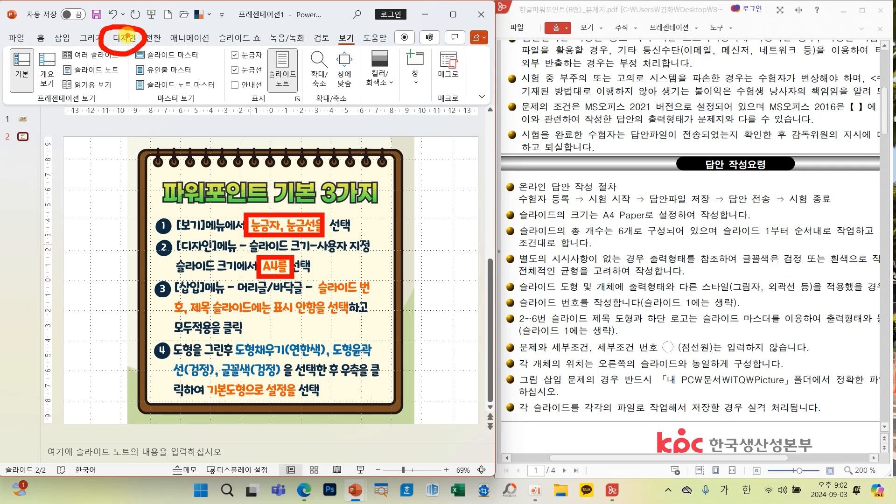
Step: Set the custom slide size to A4 paper (210x297mm) for the presentation
click(127, 37)
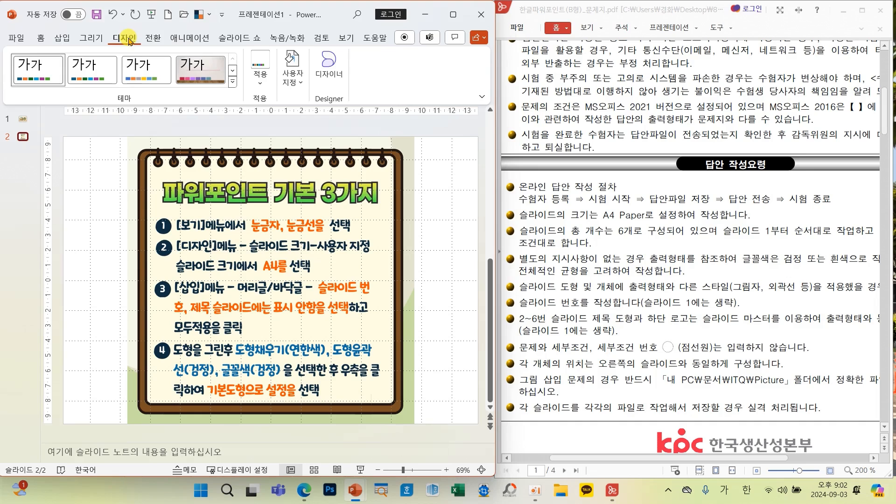
click(294, 89)
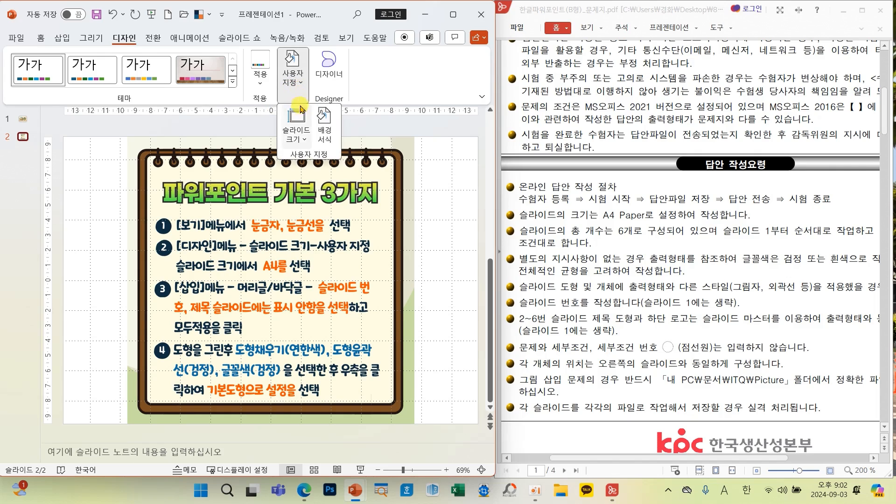
click(295, 134)
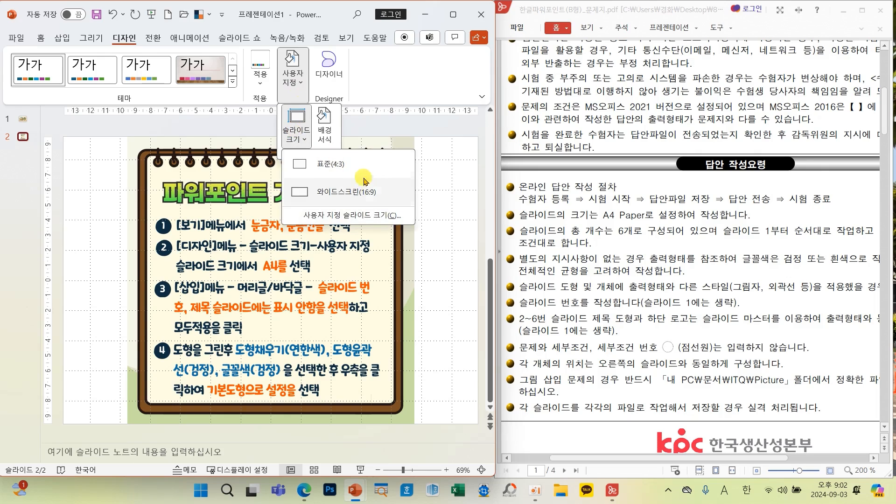
click(369, 220)
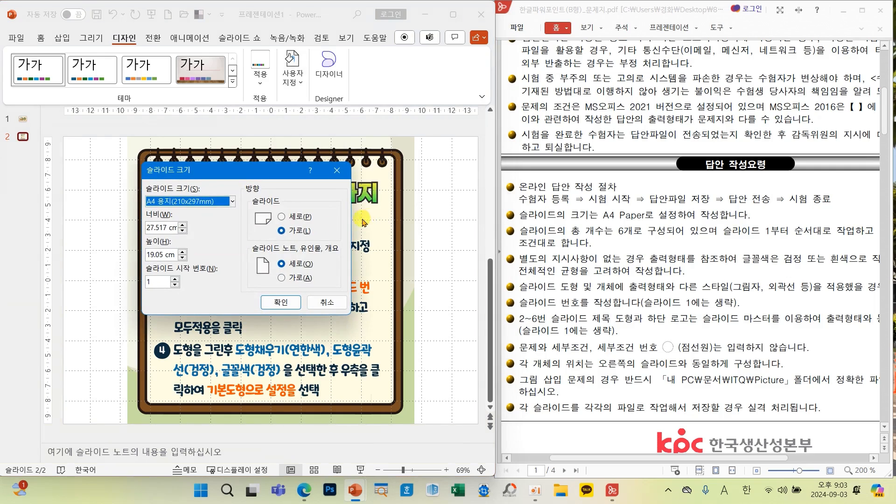
click(199, 205)
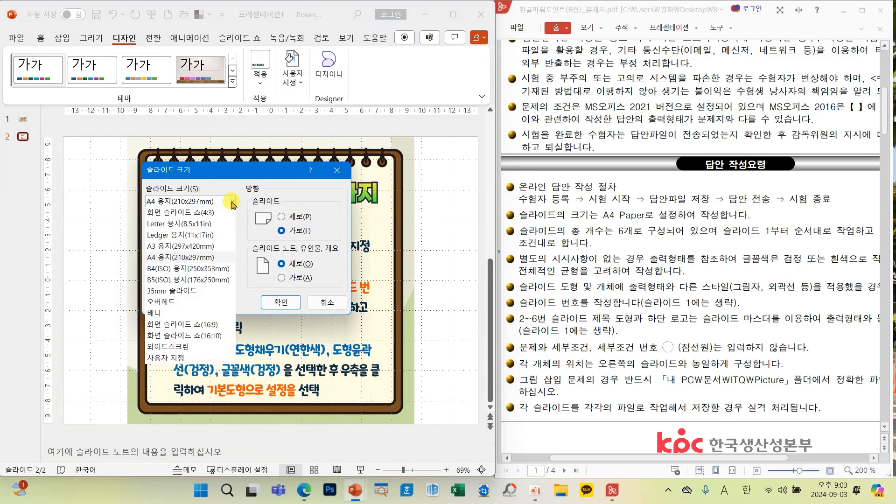
click(180, 257)
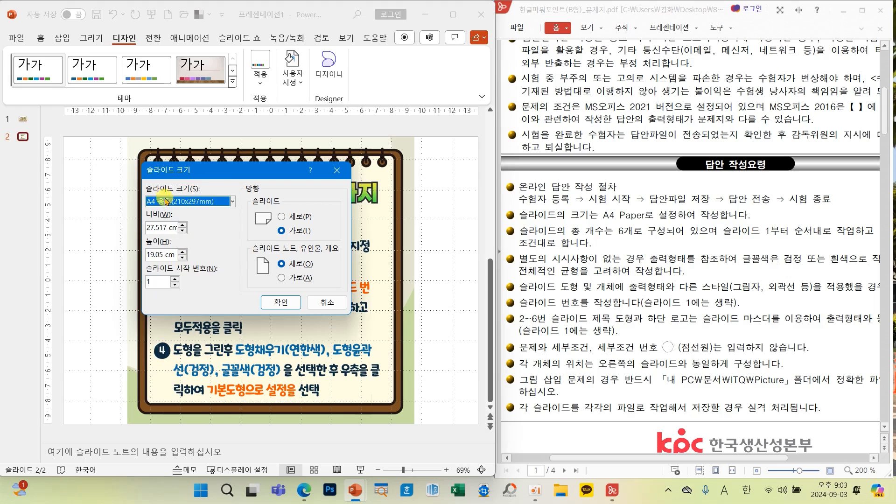
click(272, 304)
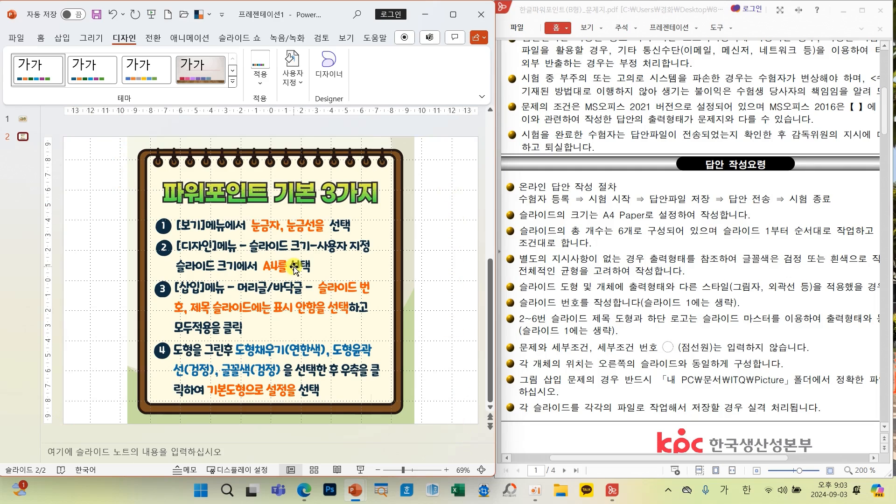
Step: Enable slide numbers in the header and footer settings, exclude the title slide, and apply this to all slides
click(57, 41)
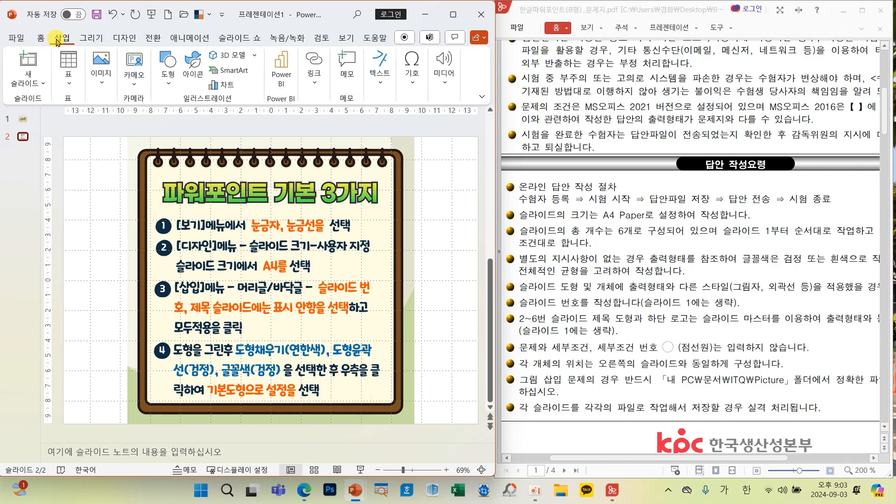
click(381, 94)
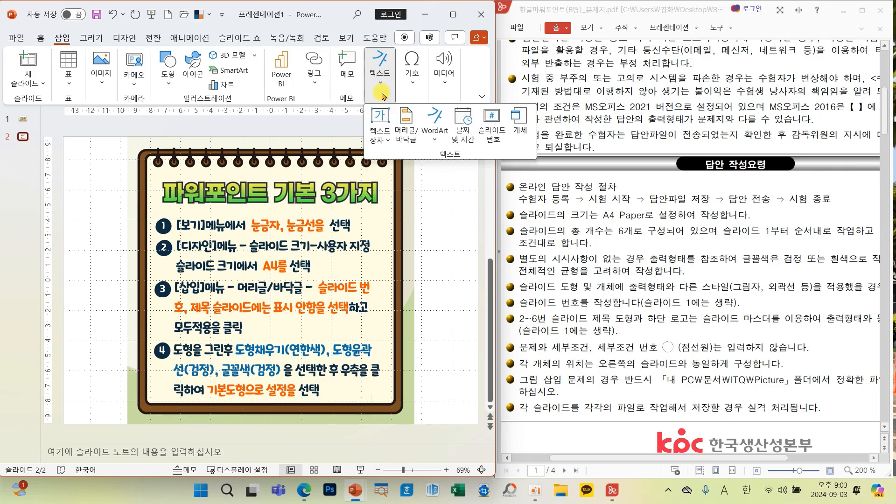
click(404, 133)
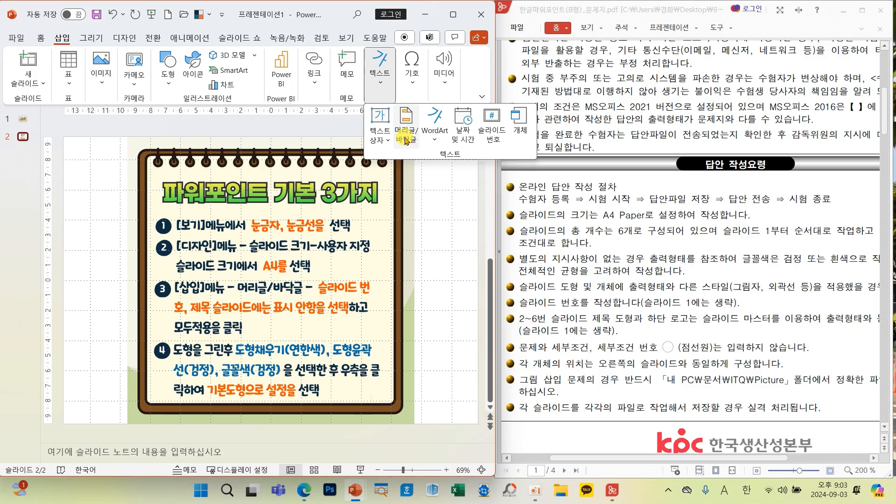
click(405, 136)
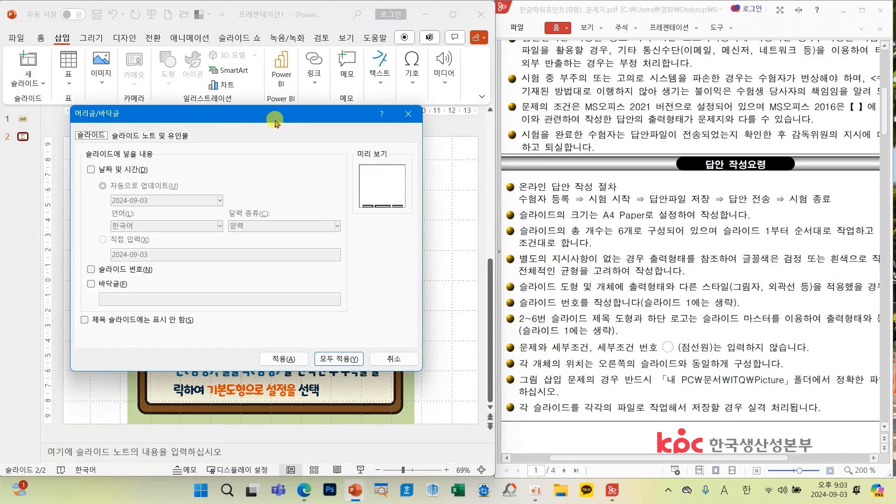
drag(275, 123, 310, 124)
click(171, 272)
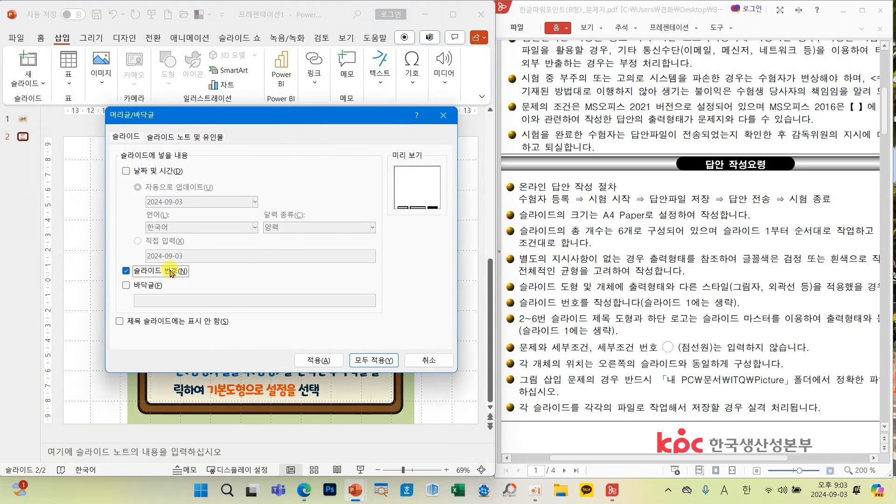
click(163, 322)
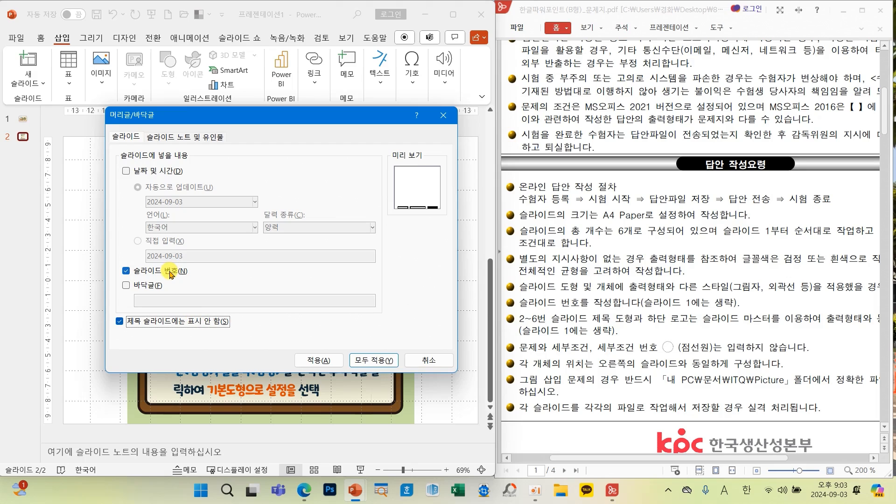
mouse_move(227, 255)
mouse_down()
mouse_move(200, 294)
mouse_move(270, 265)
mouse_move(259, 297)
mouse_up()
mouse_move(237, 322)
mouse_down()
mouse_move(244, 319)
mouse_move(247, 335)
mouse_move(307, 324)
mouse_up()
mouse_move(352, 290)
mouse_down()
mouse_move(330, 329)
mouse_move(327, 321)
mouse_up()
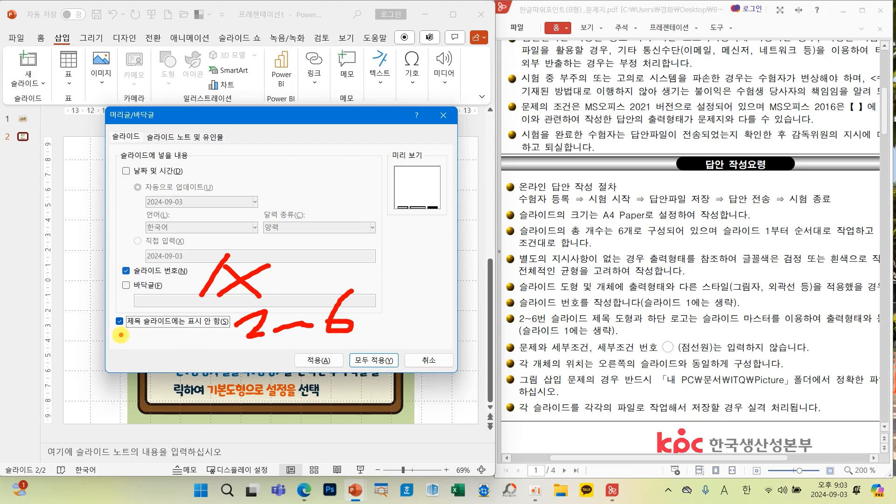
drag(120, 334, 220, 336)
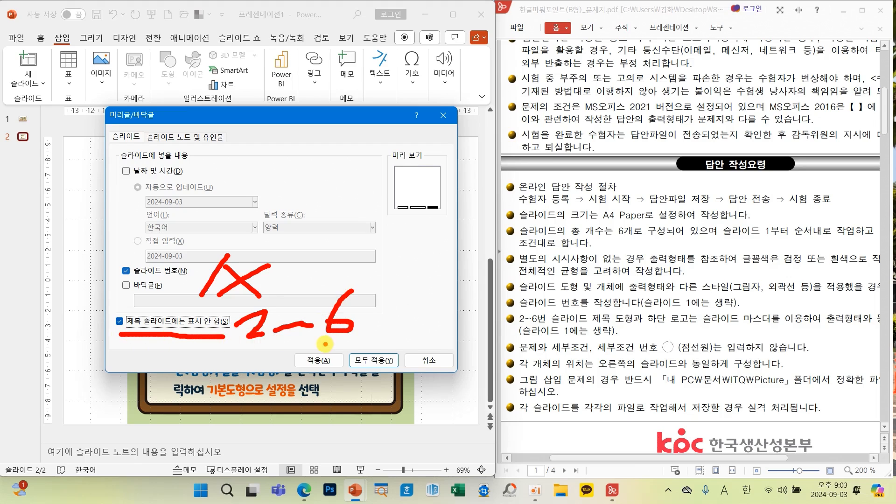
click(374, 360)
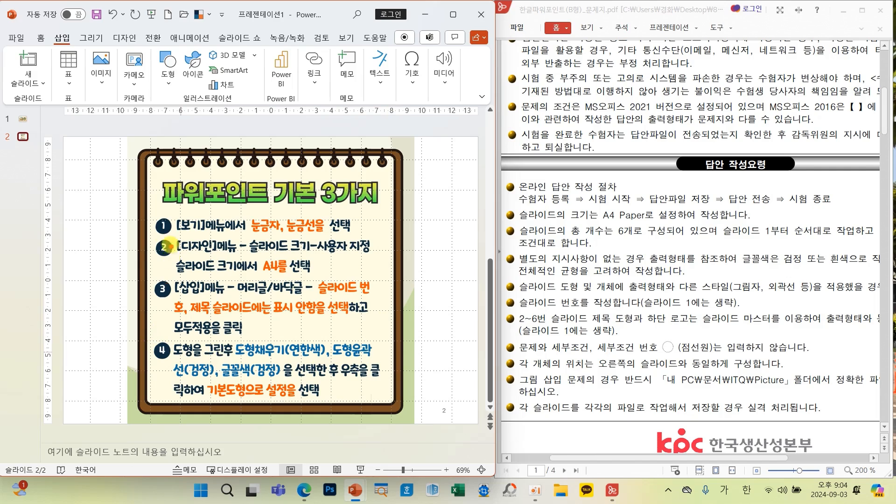
mouse_move(155, 223)
mouse_down()
mouse_move(122, 230)
mouse_move(115, 278)
mouse_move(149, 292)
mouse_up()
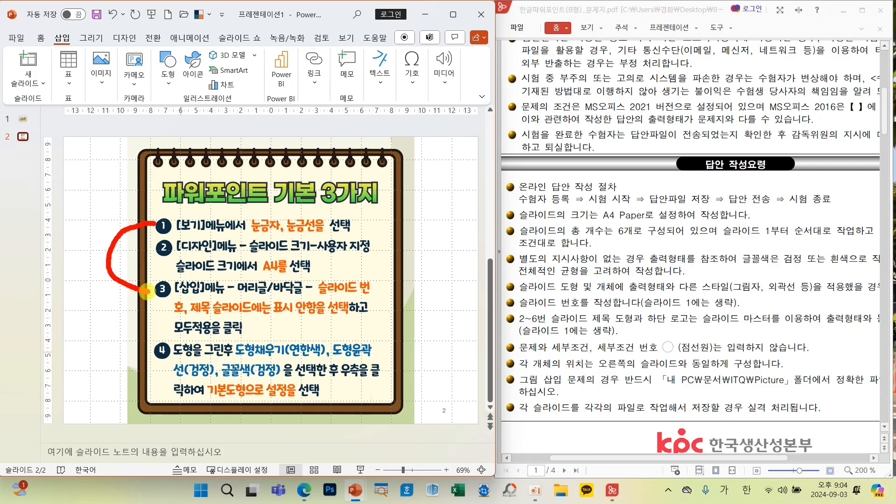
mouse_move(99, 243)
mouse_down()
mouse_move(52, 254)
mouse_move(89, 245)
mouse_move(73, 270)
mouse_move(105, 244)
mouse_move(95, 243)
mouse_up()
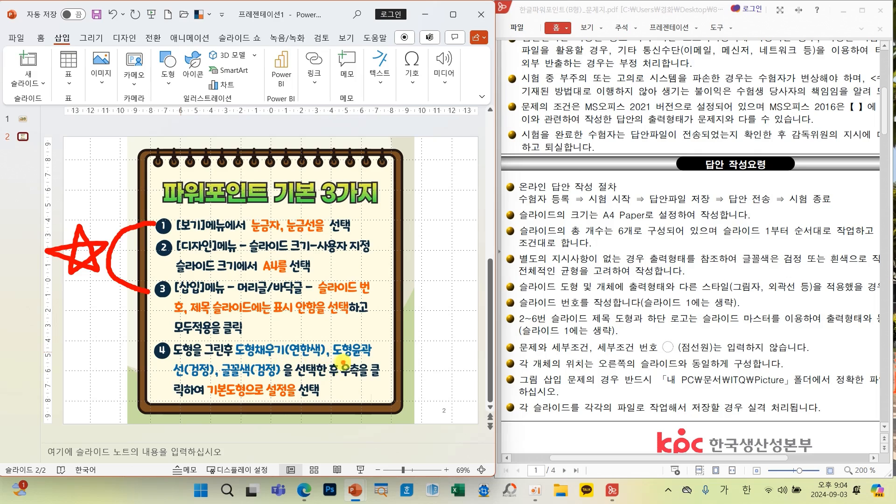
key(Escape)
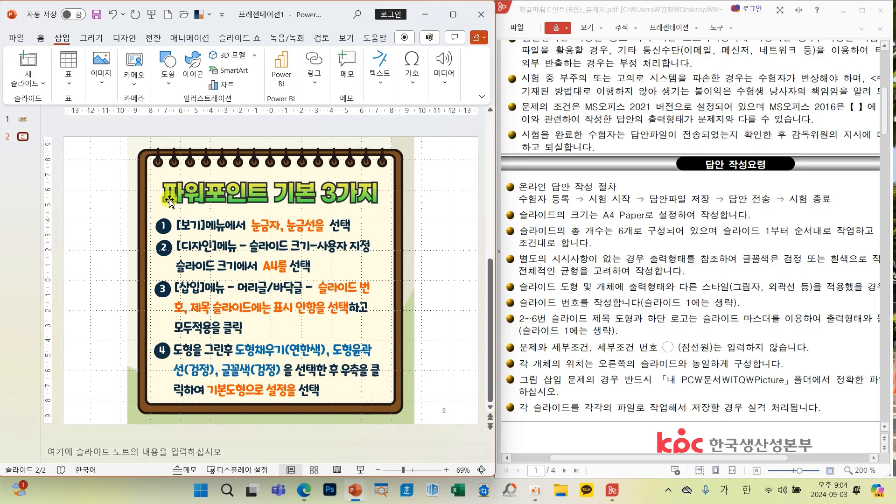
Step: Draw a rounded rectangle beside the notepad on slide 2 and switch the theme colours to the palette with the brighter blue
click(39, 39)
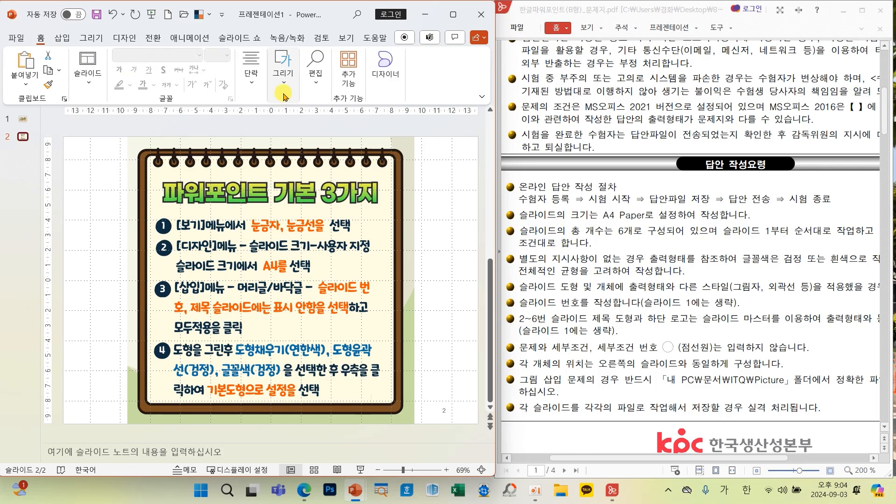
click(283, 70)
click(277, 127)
mouse_move(397, 219)
mouse_down()
mouse_move(464, 288)
mouse_move(454, 268)
mouse_up()
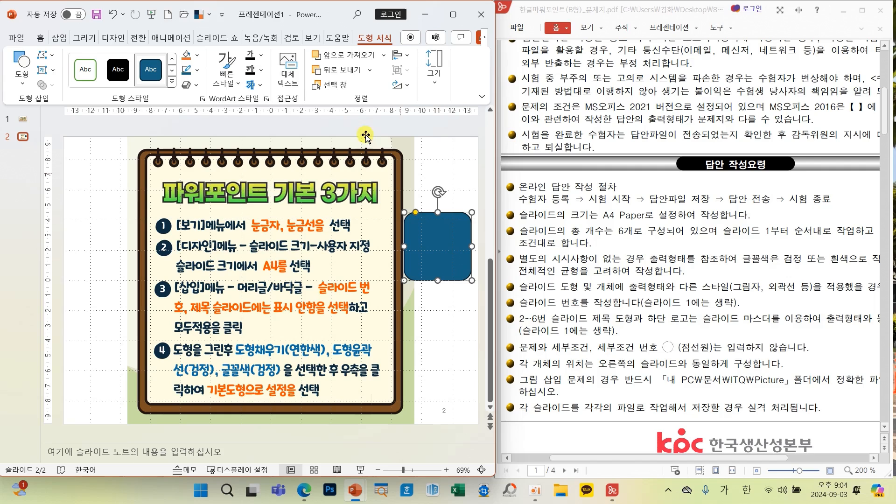
click(212, 18)
click(294, 61)
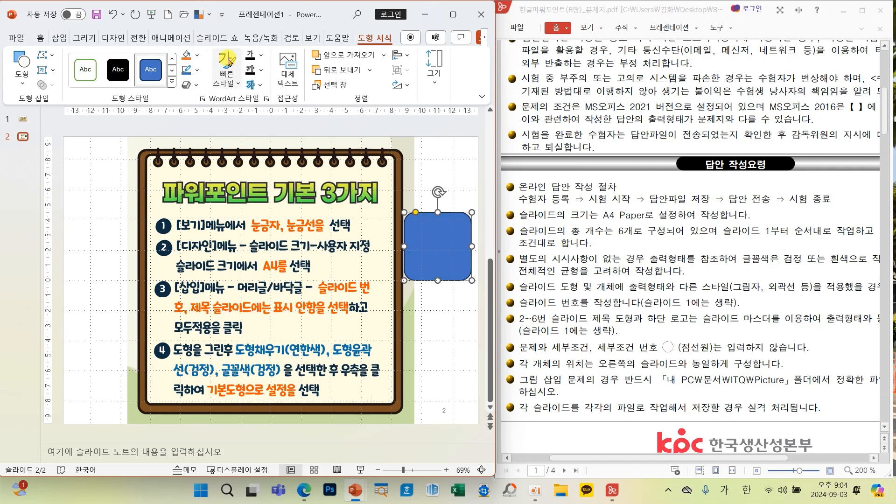
Step: Move the rounded rectangle up to the slide's edge and enter the sample text ㅇㅇㅎㅇㅎ in it
drag(429, 222, 446, 216)
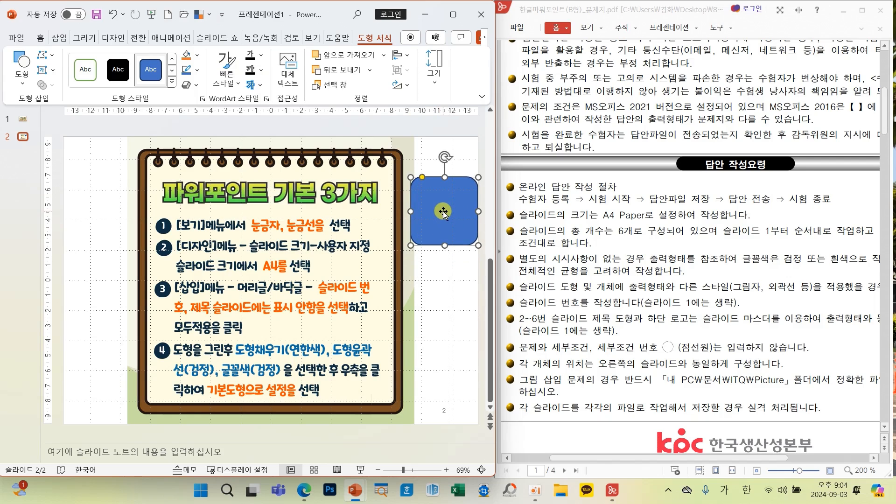
text(ㅇㅇㅎㅇㅎ)
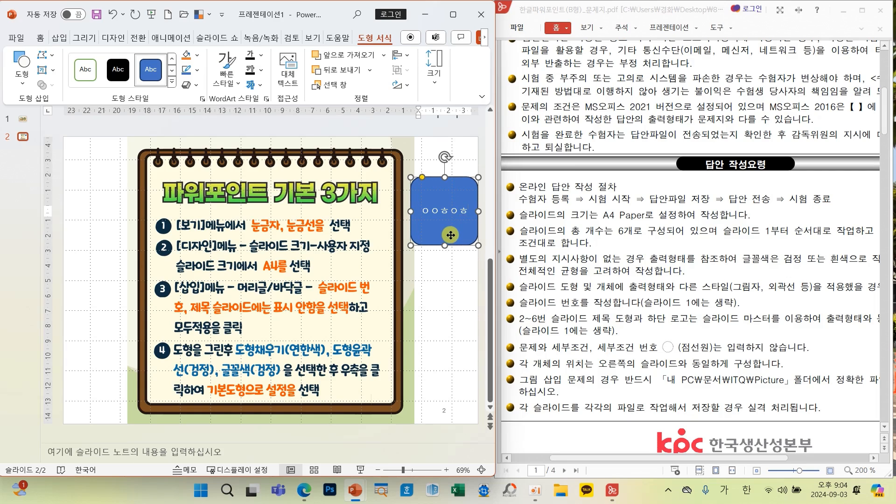
key(Escape)
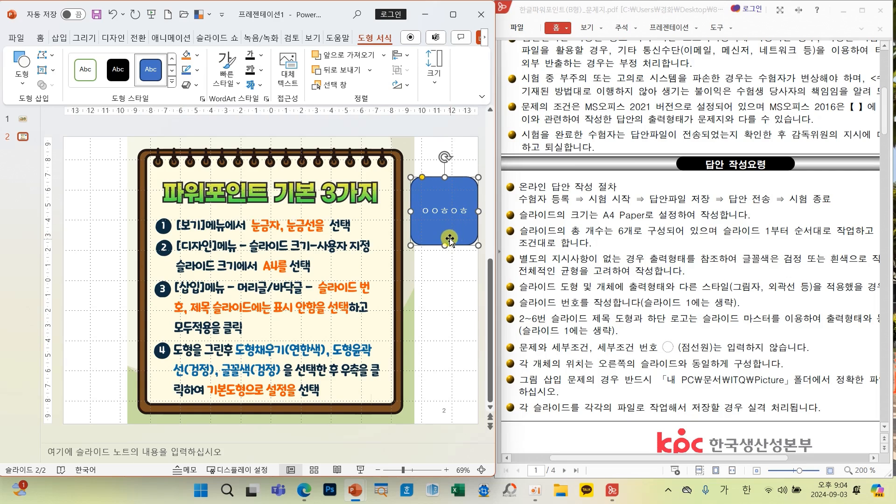
Step: Fill the rounded rectangle with a light blue theme colour and set its outline to black
click(197, 55)
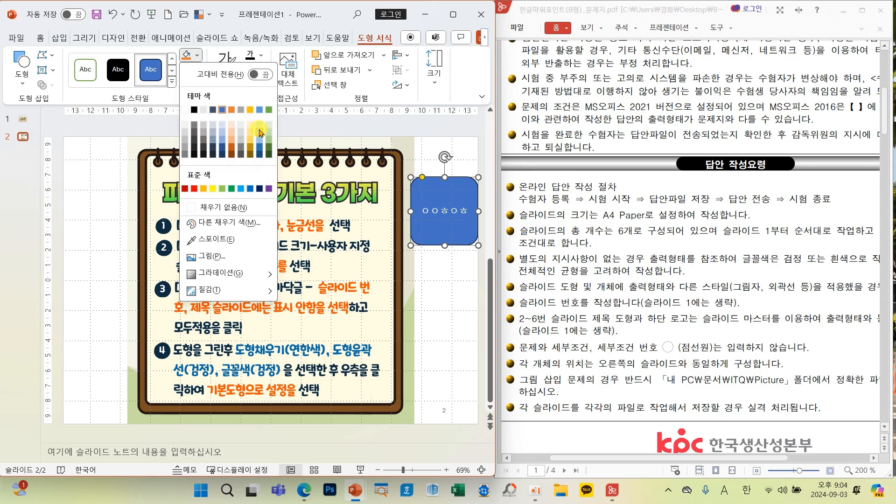
click(259, 126)
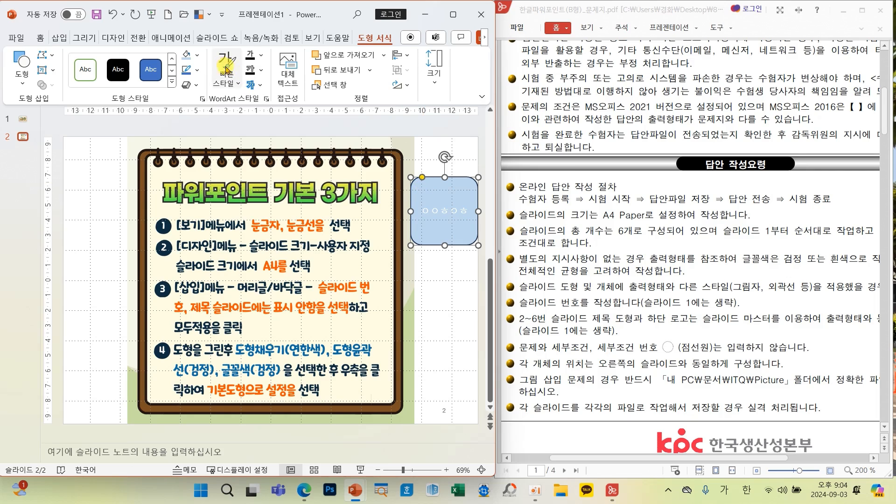
click(197, 70)
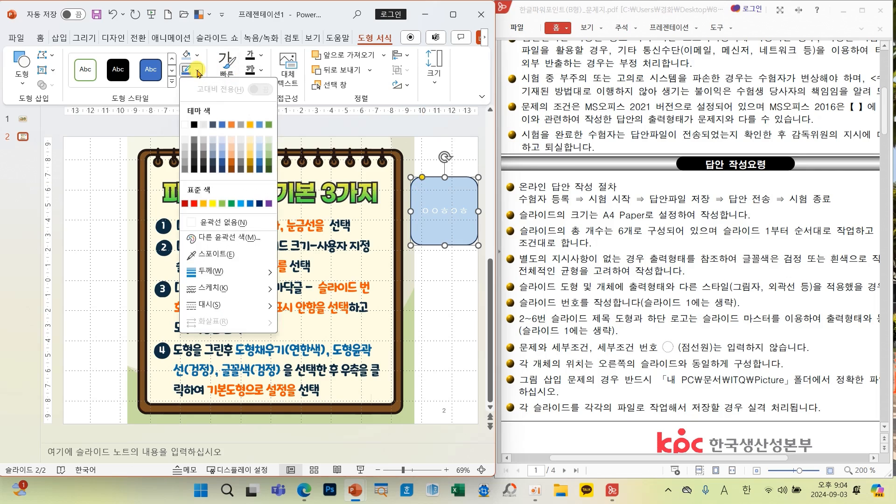
click(193, 125)
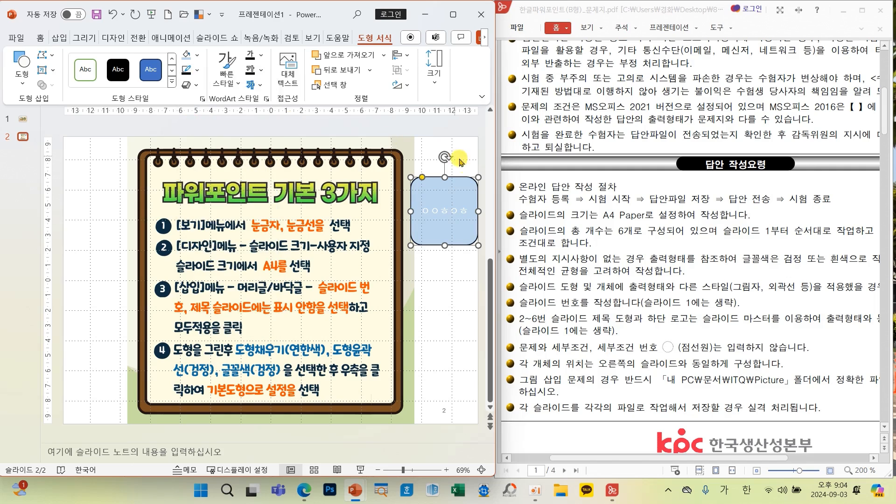
click(197, 70)
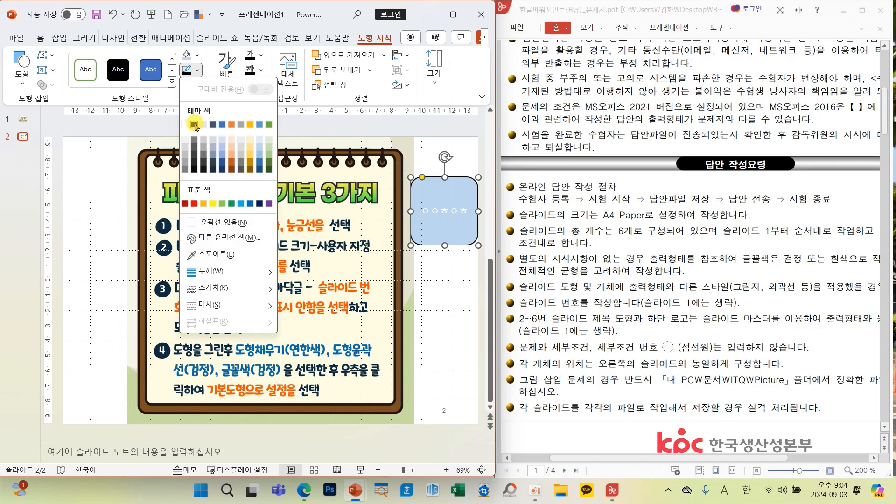
click(433, 153)
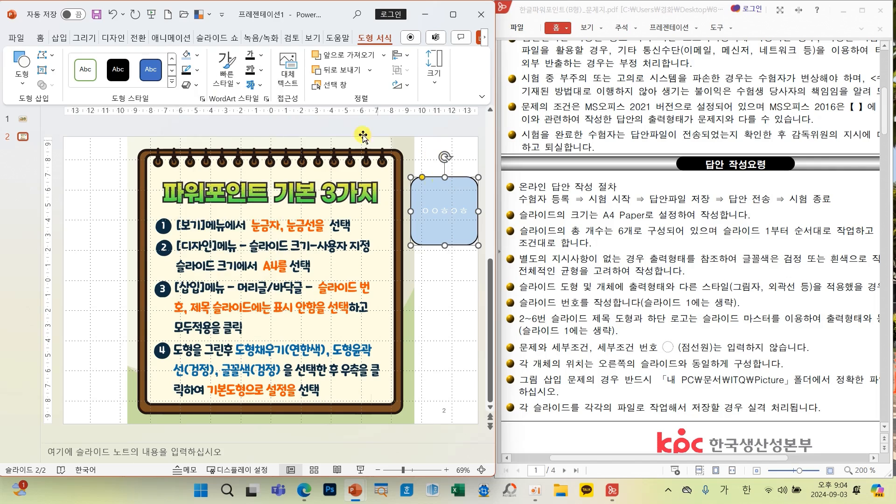
Step: Set the font colour of the rounded rectangle's text to black
click(41, 39)
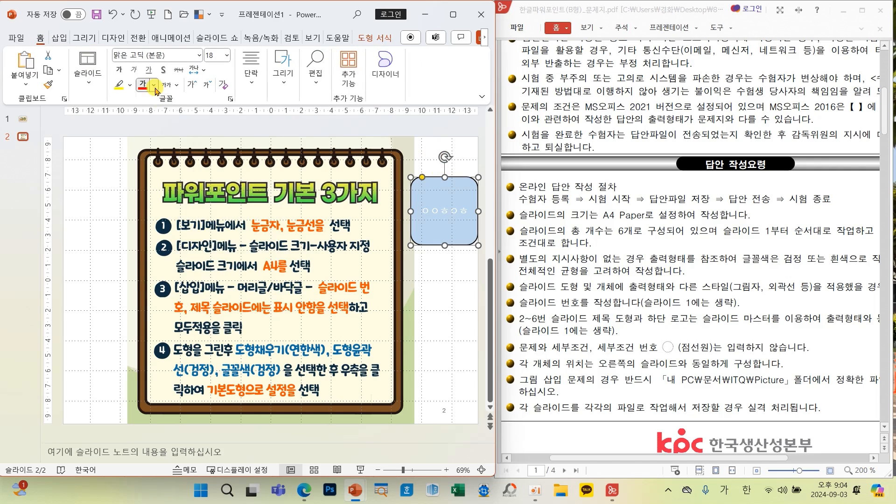
click(153, 85)
click(151, 139)
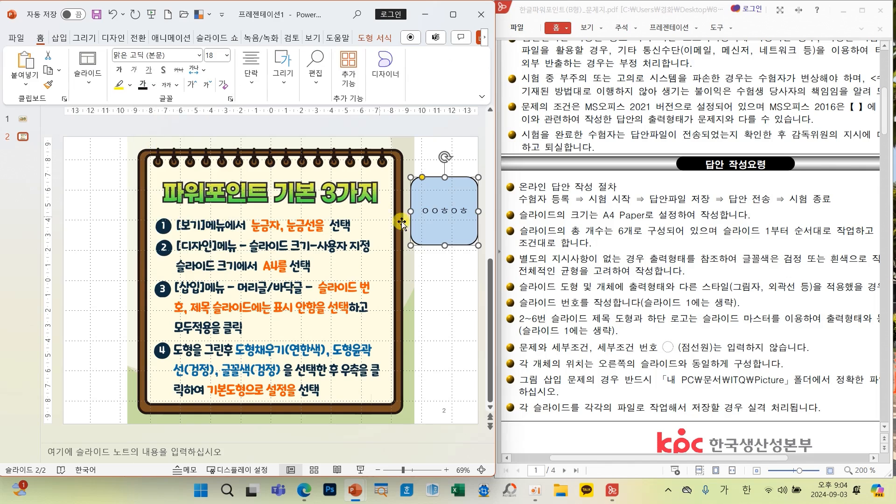
Step: Set the formatted rounded rectangle as the default shape for the presentation
right_click(438, 229)
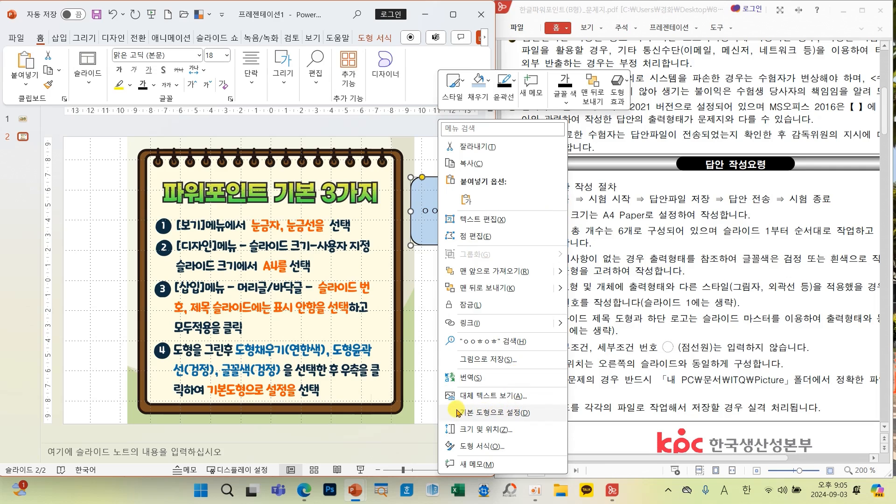
drag(439, 402, 573, 424)
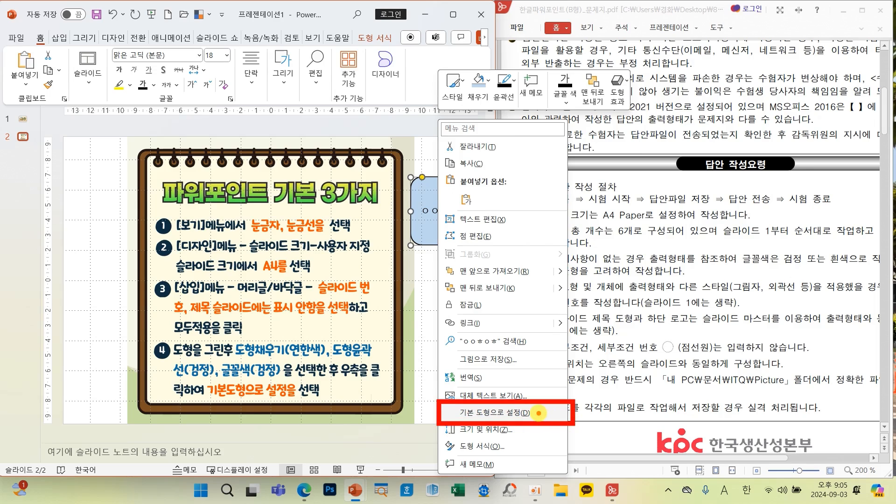
click(538, 413)
right_click(445, 233)
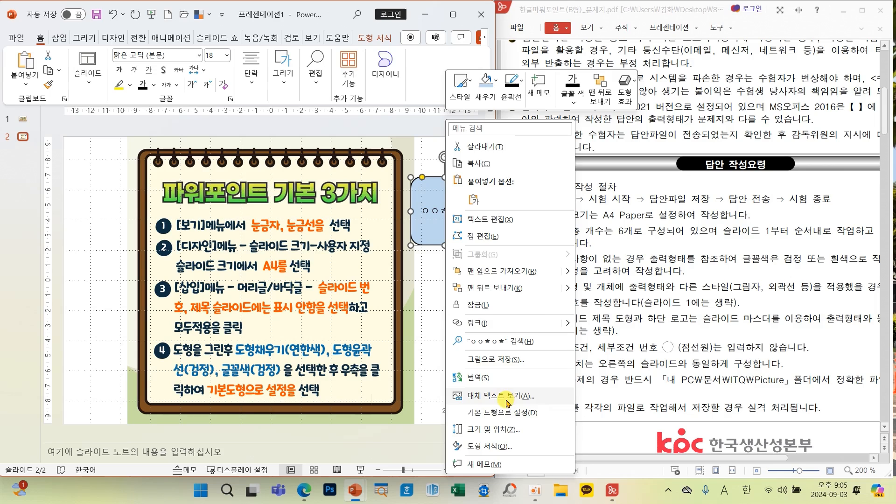
click(507, 413)
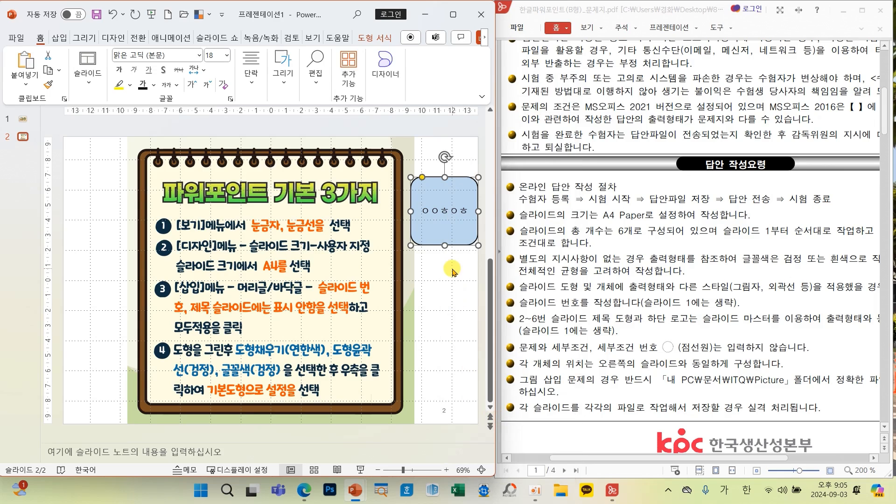
Step: Delete the sample shape, draw a new rounded rectangle beside the notepad to test the default style, and delete it too
key(Delete)
click(283, 77)
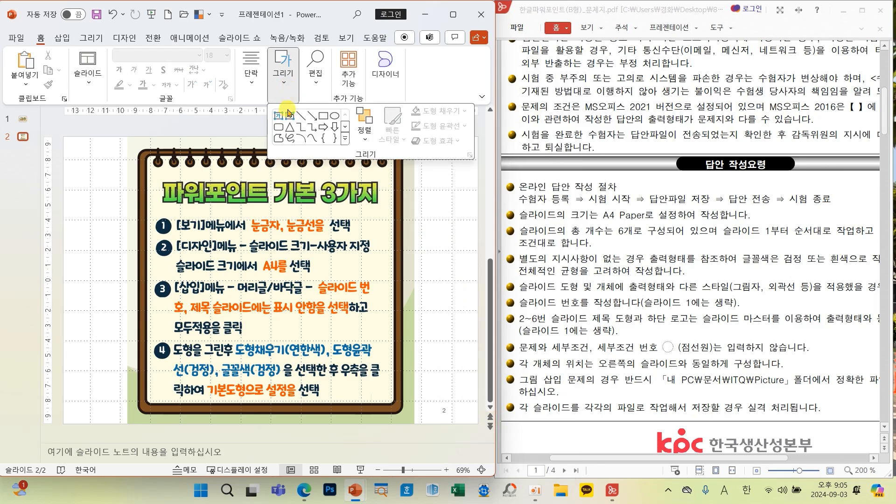
click(290, 114)
drag(379, 245, 460, 314)
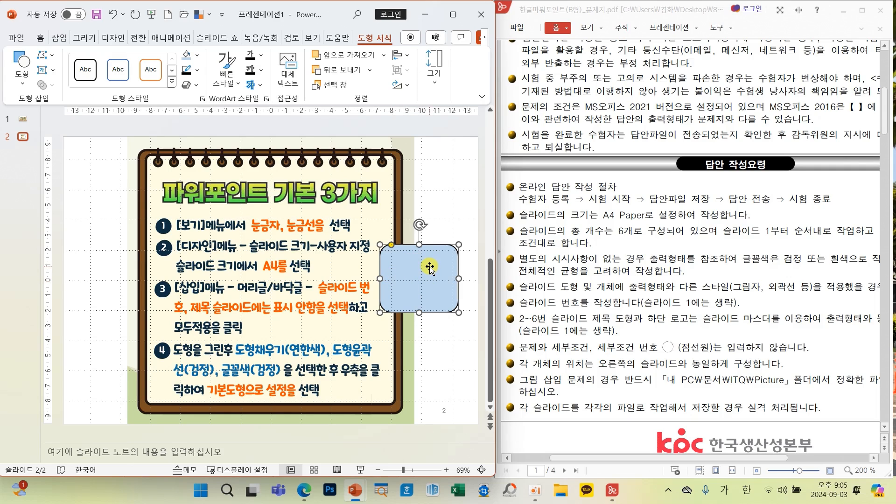
key(Delete)
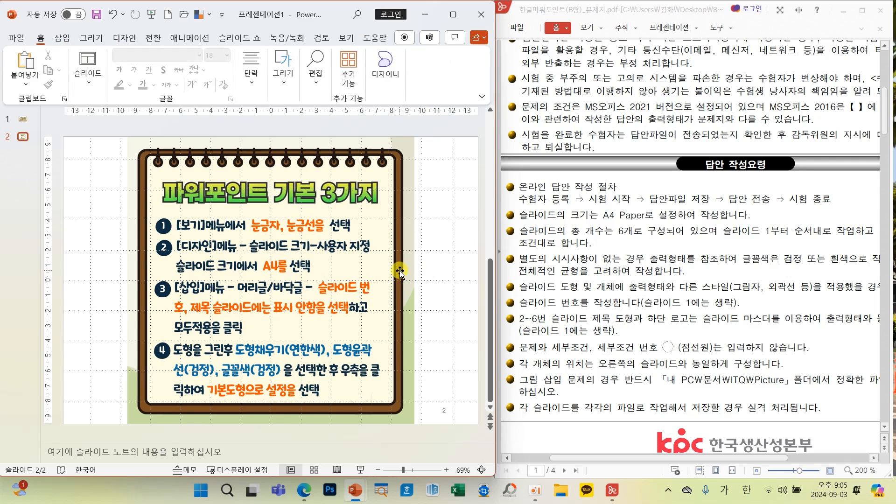
Step: Delete slide 2 with its notepad picture, and delete the cover picture on slide 1
click(409, 267)
key(Delete)
click(22, 131)
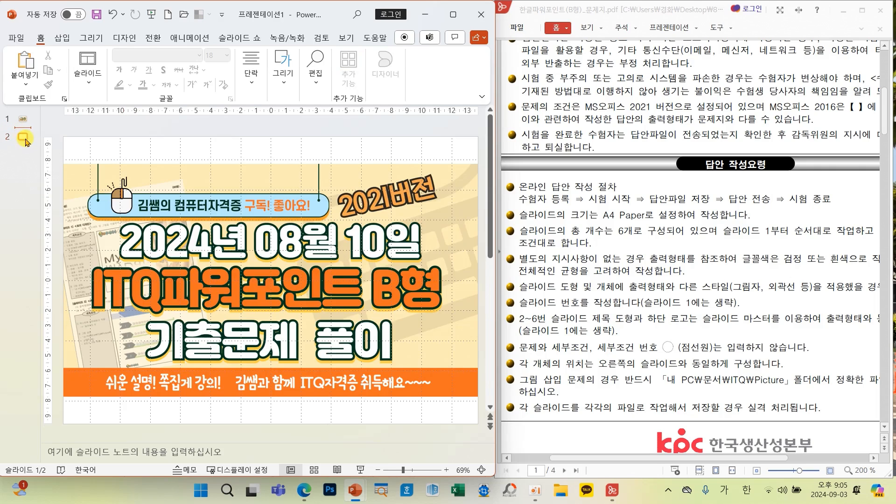
click(25, 140)
key(Delete)
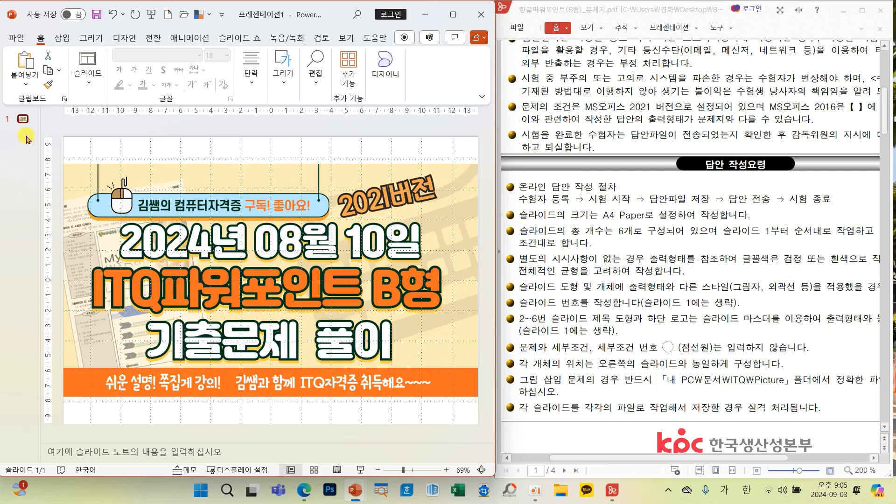
click(110, 189)
key(Delete)
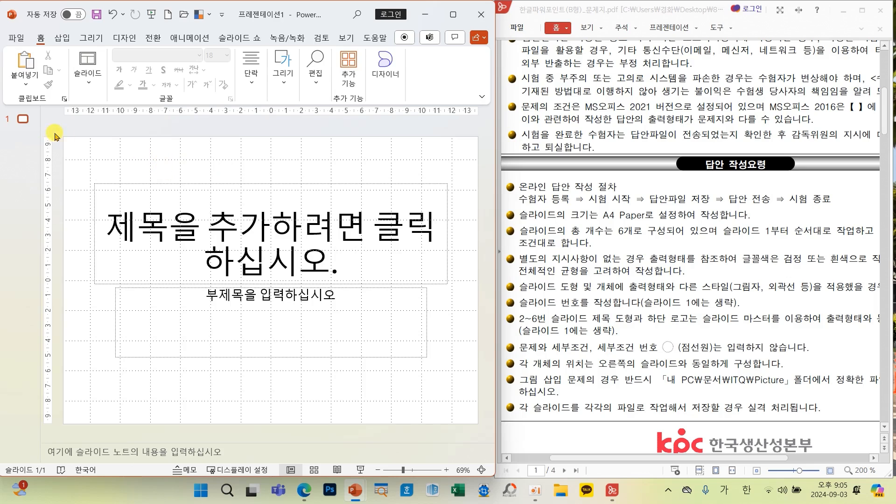
Step: Save the presentation in the Documents > ITQ folder under the existing exam number and candidate name file, replacing that file
click(17, 38)
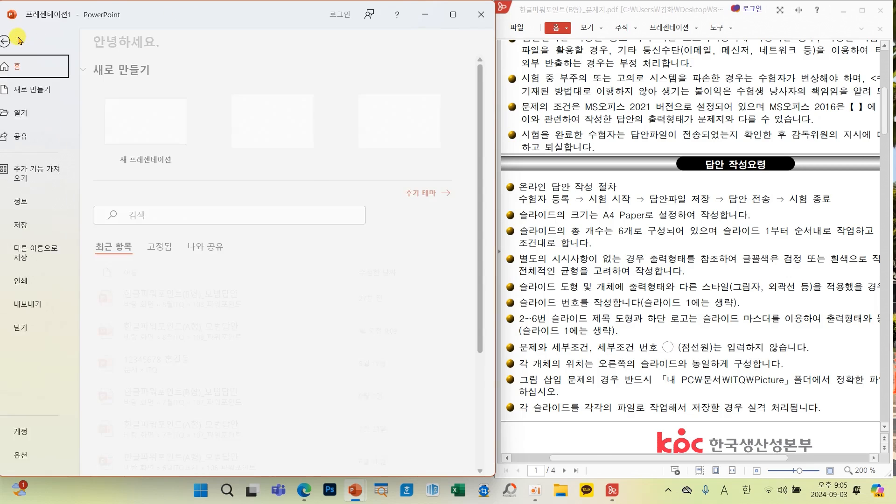
click(32, 251)
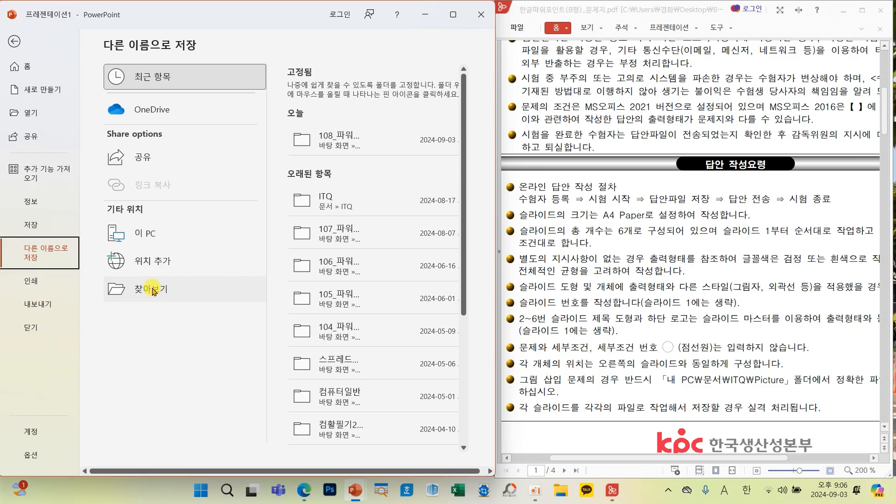
click(152, 290)
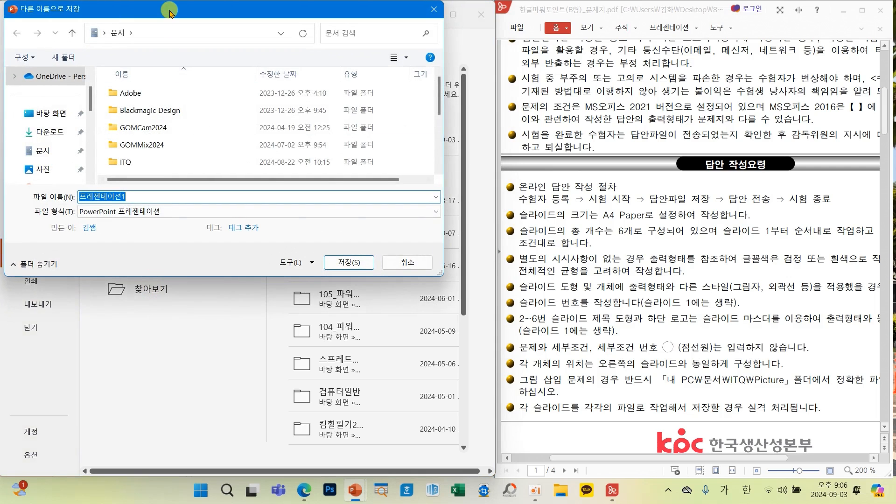
drag(170, 12, 227, 86)
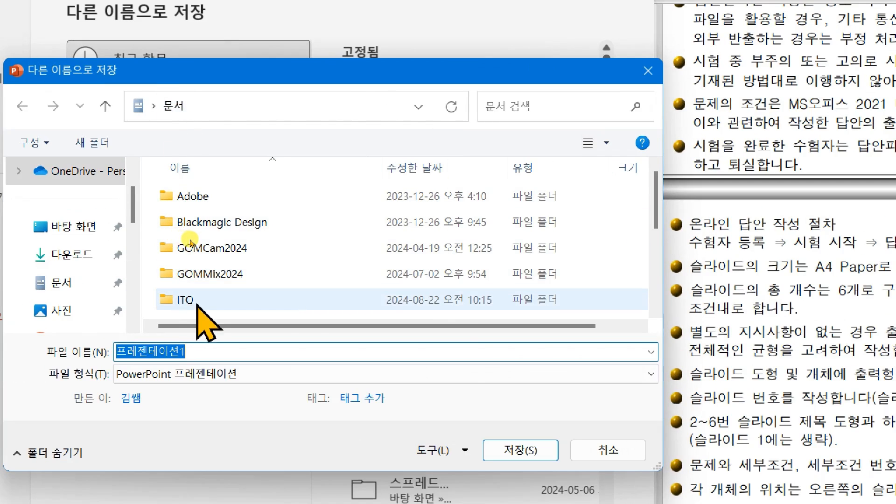
double_click(186, 301)
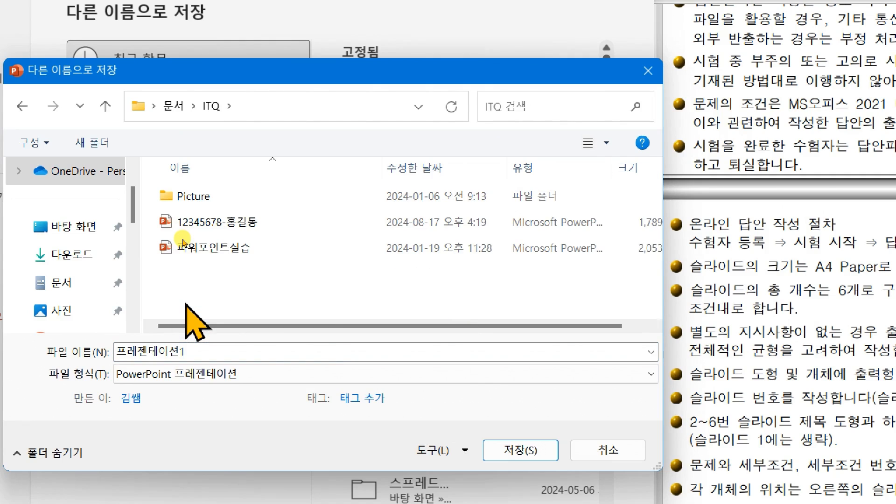
click(218, 224)
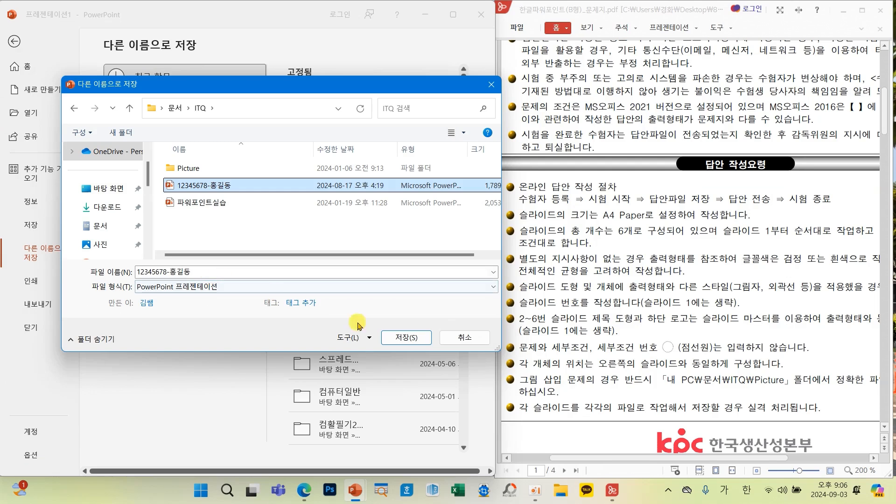
click(520, 450)
click(466, 244)
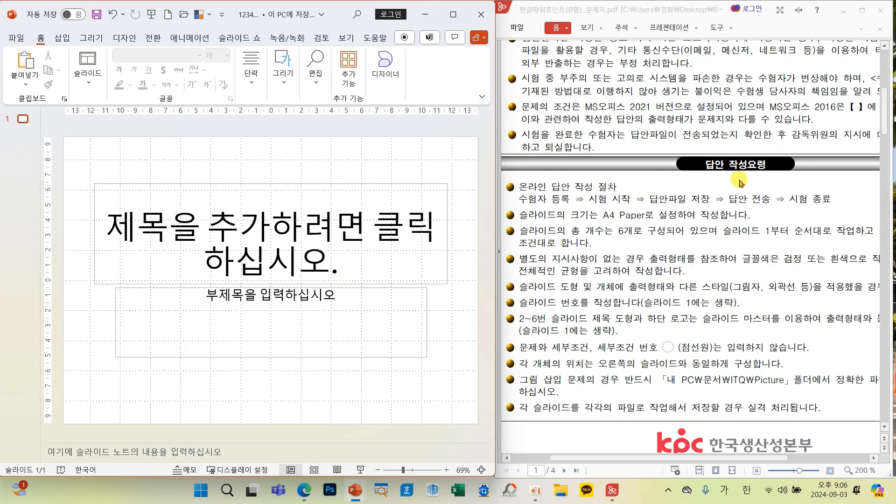
Step: Review the exam paper's answer-writing rules on slide size, slide count, font colour, object styles, slide numbers and slide master use
scroll(718, 184, down, 1)
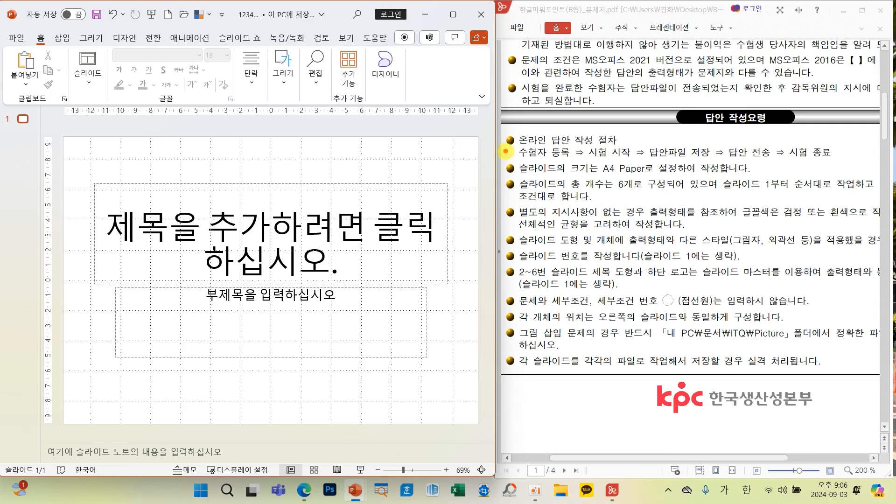
mouse_move(520, 162)
mouse_down()
mouse_move(589, 178)
mouse_move(661, 179)
mouse_up()
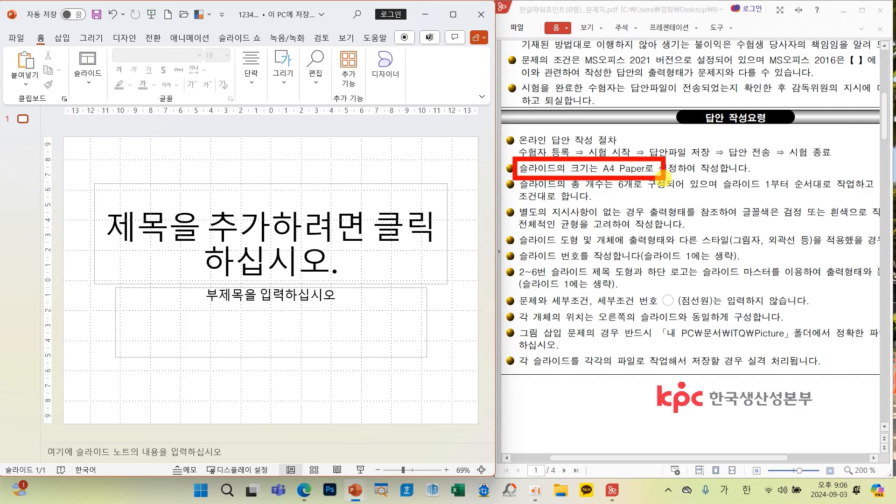
drag(608, 192, 658, 196)
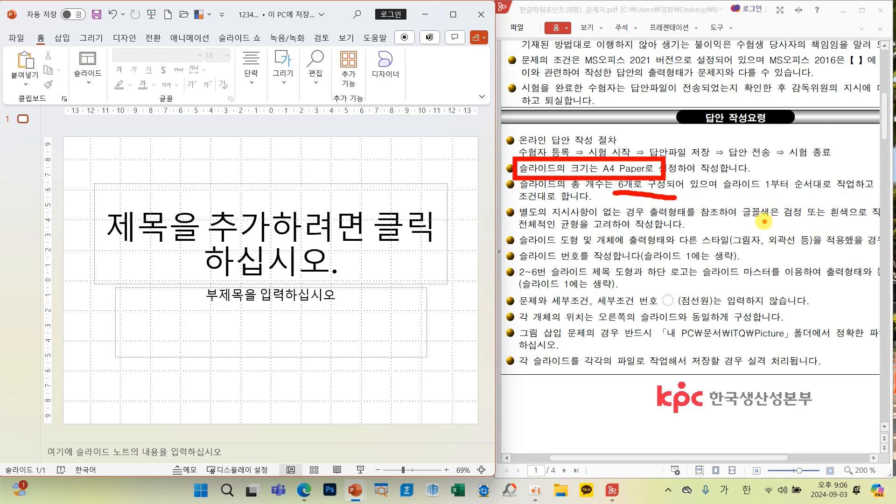
drag(787, 218, 834, 217)
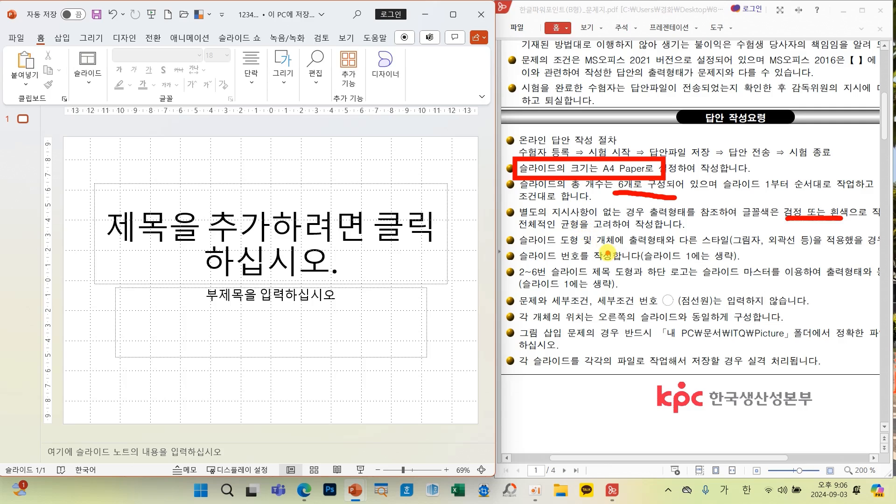
key(Escape)
drag(675, 458, 683, 460)
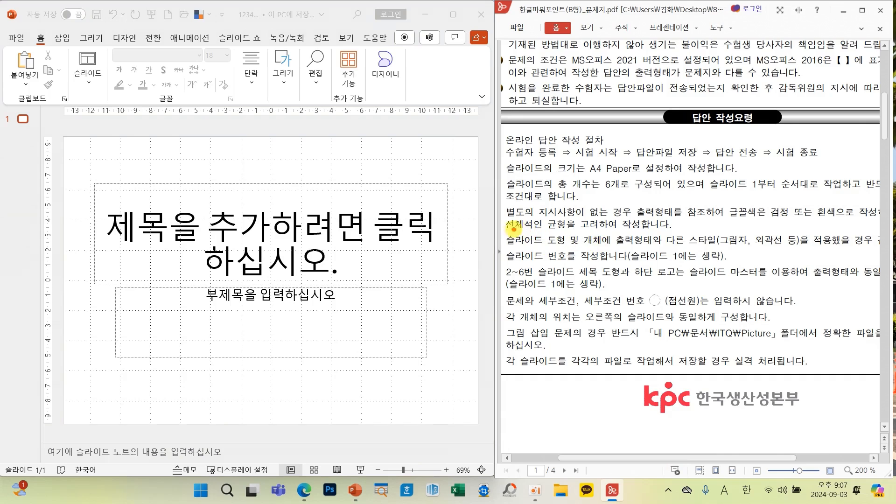
drag(501, 229, 880, 248)
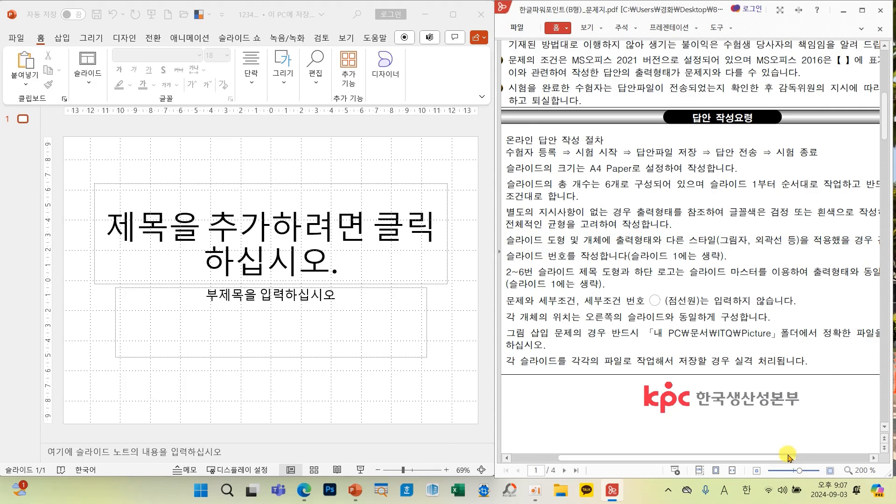
drag(778, 457, 806, 459)
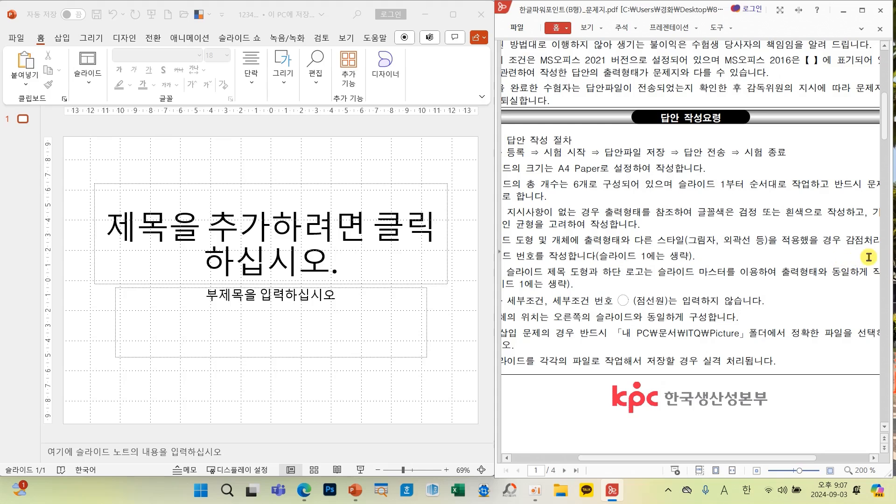
drag(790, 459, 771, 460)
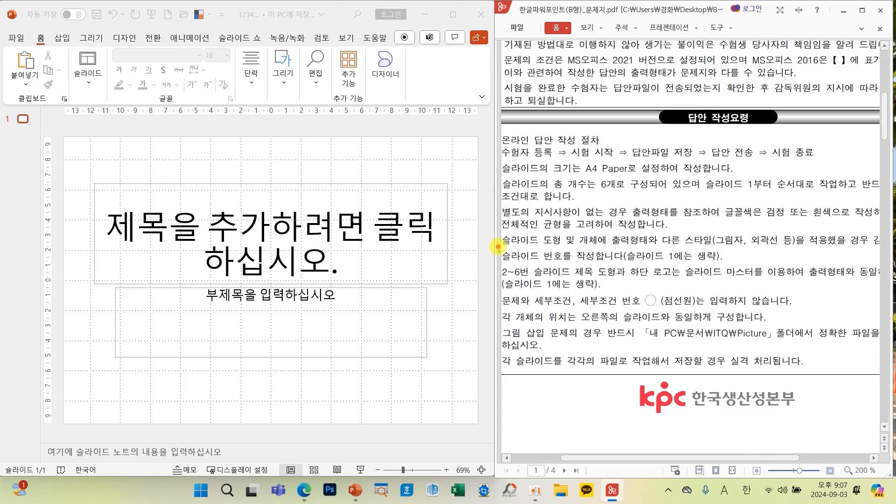
mouse_move(496, 244)
mouse_down()
mouse_move(578, 264)
mouse_move(723, 262)
mouse_up()
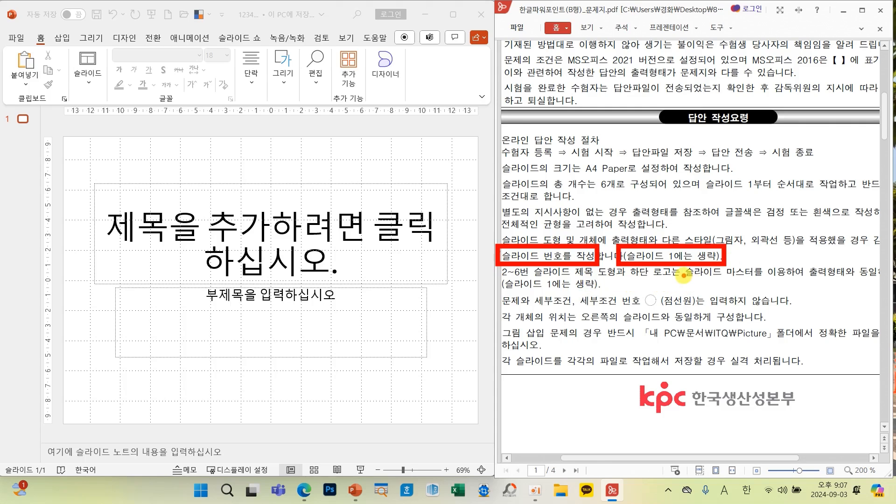
drag(676, 264, 802, 280)
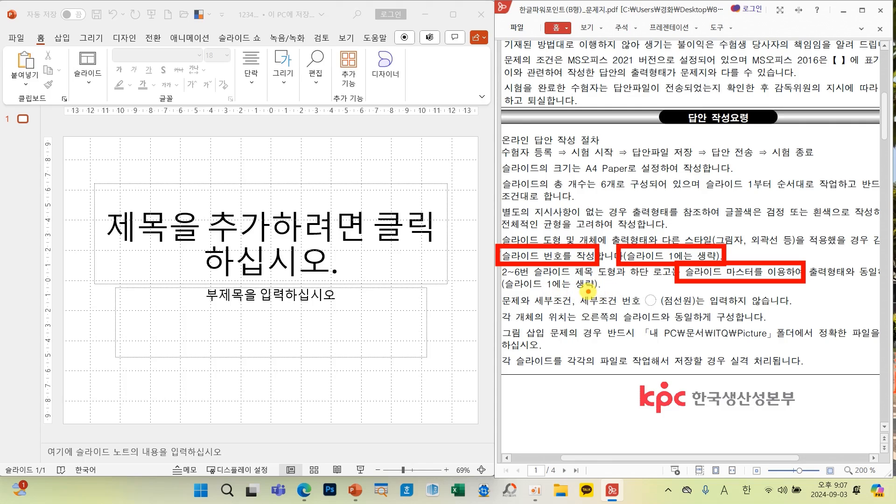
key(Escape)
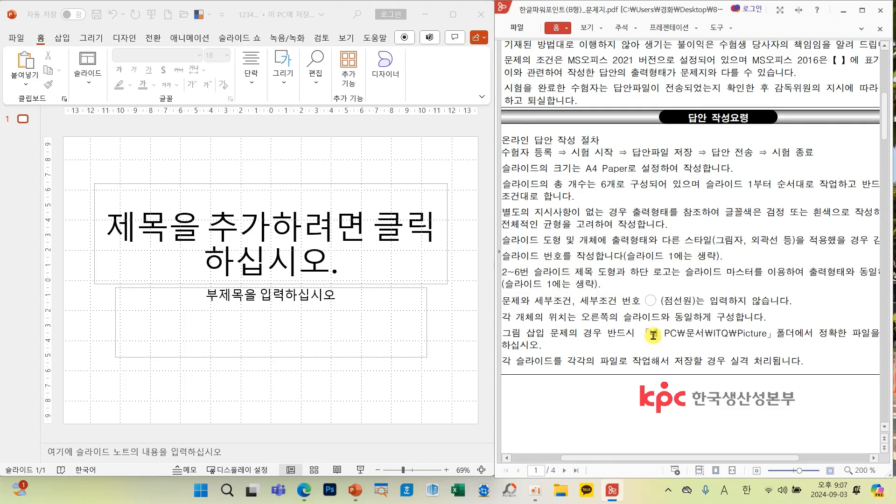
drag(693, 456, 660, 455)
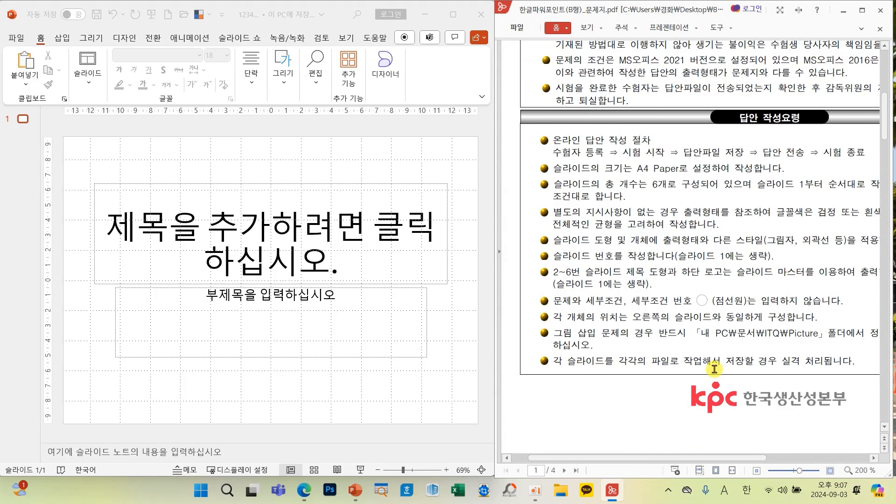
Step: Examine the exam paper's slide master requirements and the slide 2 sample's title banner, bottom logo and slide number
scroll(714, 368, down, 6)
scroll(746, 354, down, 1)
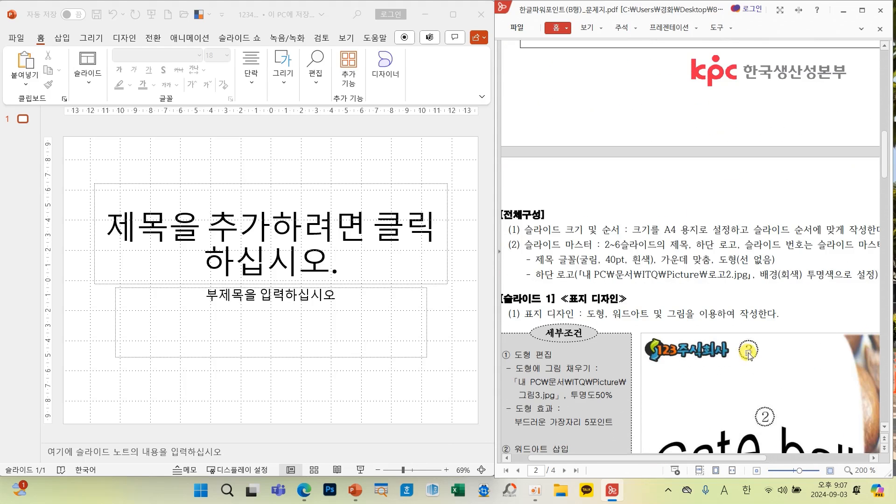
mouse_move(684, 457)
mouse_down()
mouse_move(671, 459)
mouse_move(695, 459)
mouse_move(682, 458)
mouse_up()
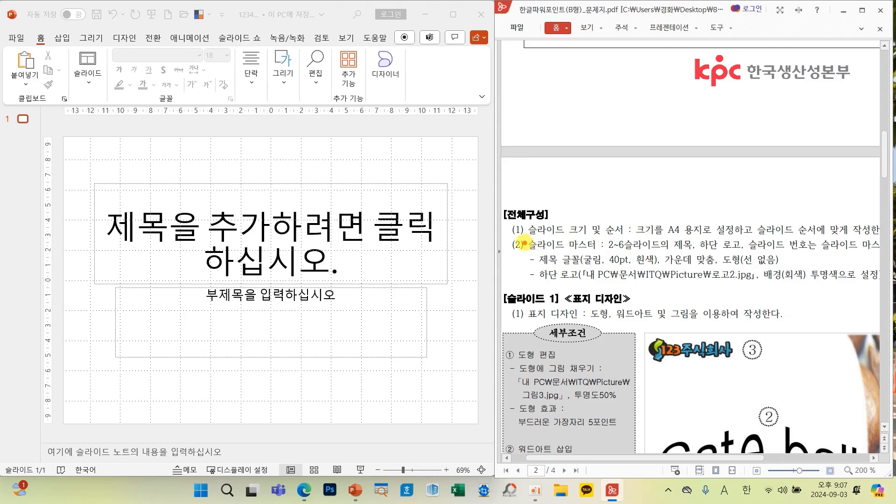
drag(519, 237, 879, 288)
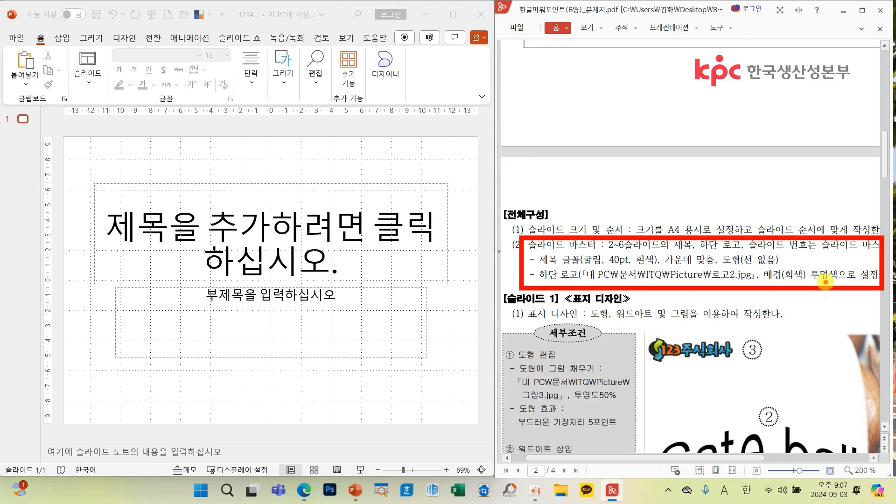
drag(738, 264, 769, 265)
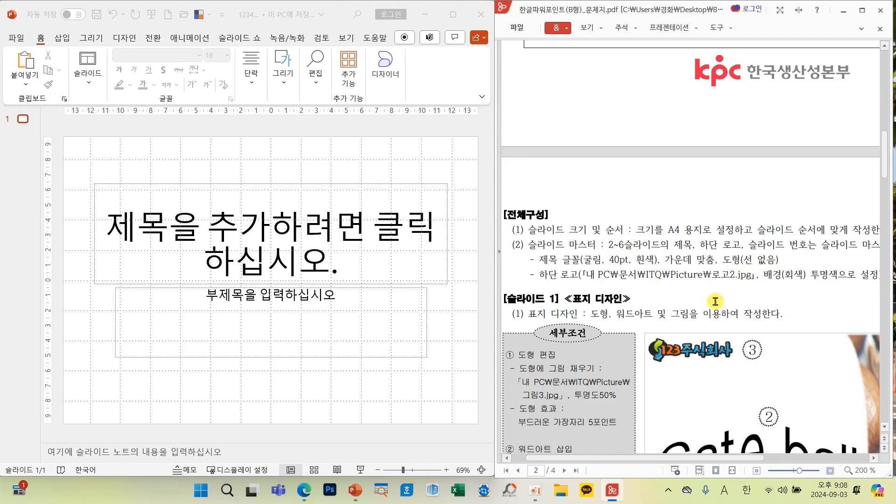
scroll(717, 327, down, 2)
scroll(718, 353, down, 7)
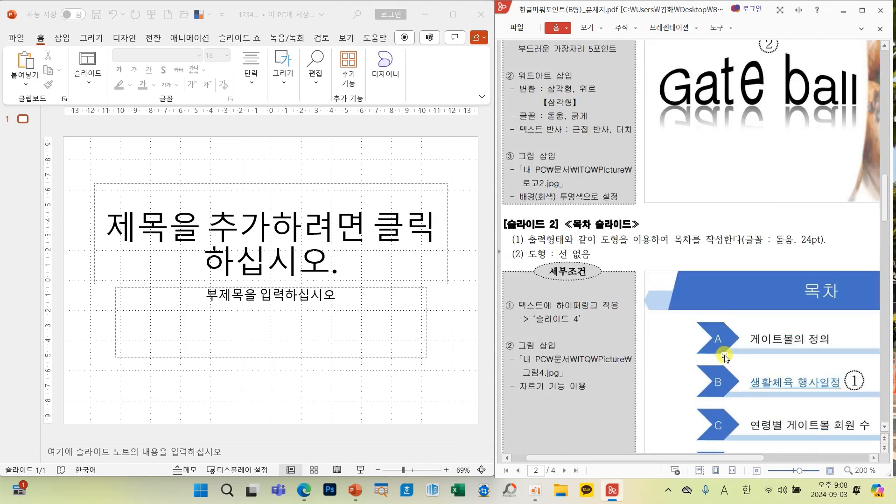
drag(738, 460, 824, 460)
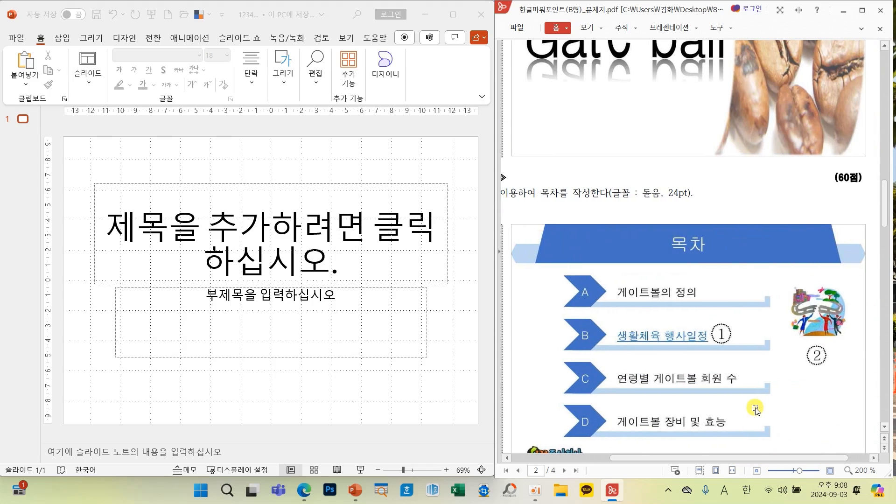
scroll(755, 407, down, 2)
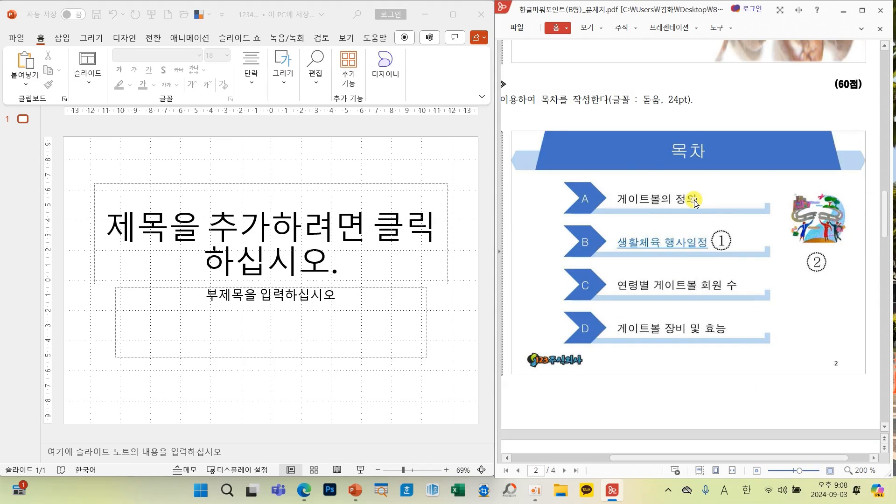
mouse_move(503, 119)
mouse_down()
mouse_move(816, 188)
mouse_move(882, 181)
mouse_up()
mouse_move(498, 341)
mouse_down()
mouse_move(625, 367)
mouse_move(881, 389)
mouse_up()
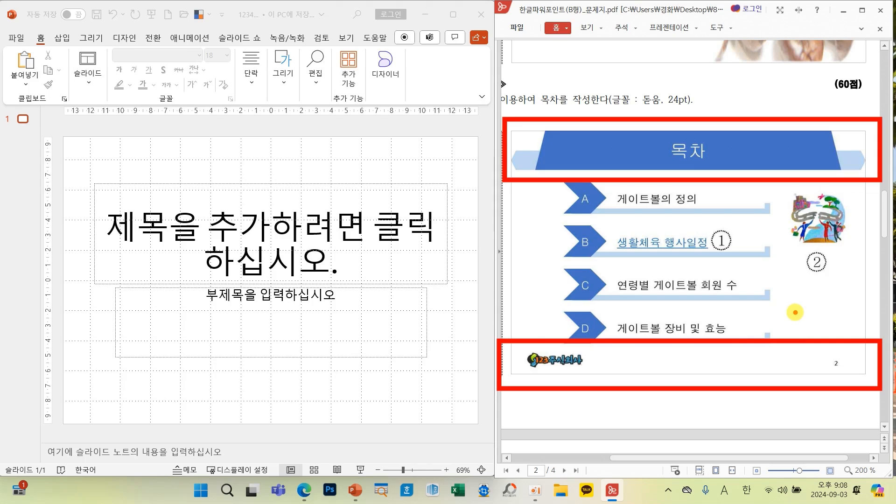
key(Escape)
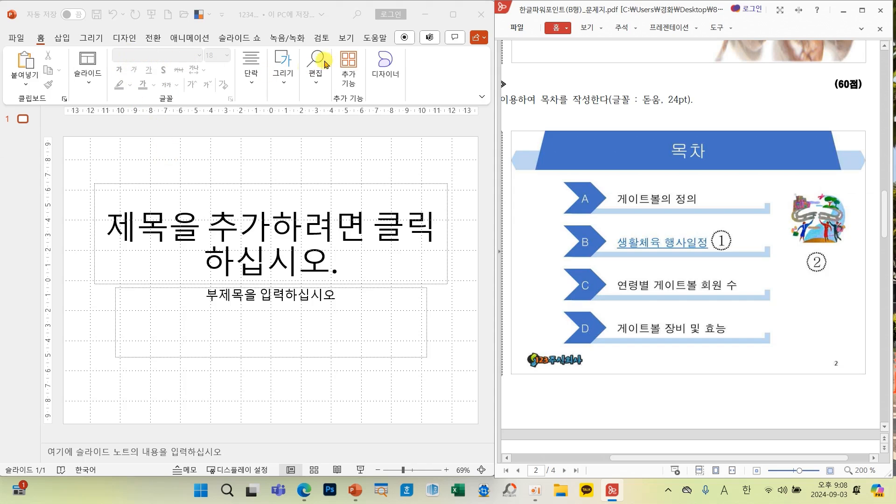
Step: Switch the presentation to Slide Master view and select the title-and-content layout for editing
click(345, 42)
click(345, 41)
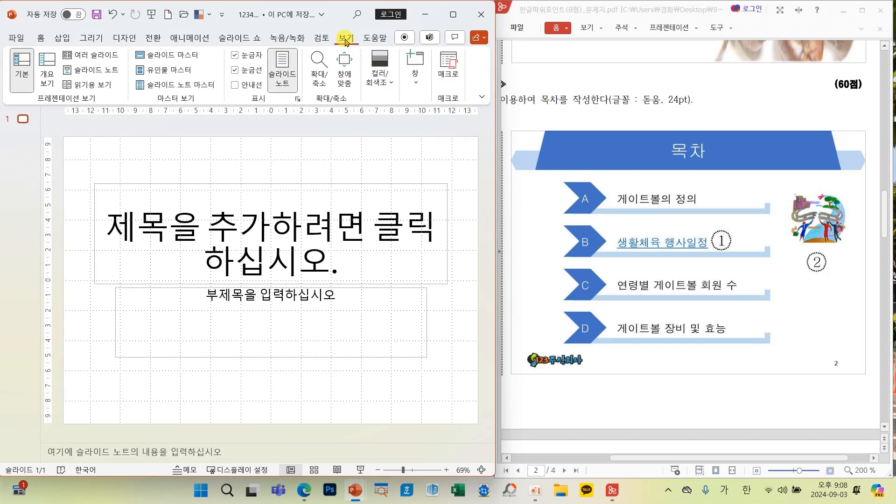
click(158, 58)
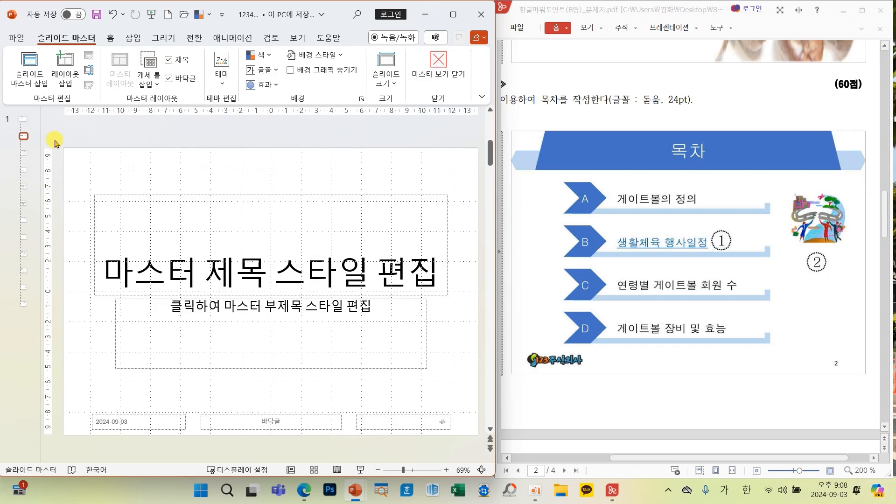
drag(39, 144, 140, 142)
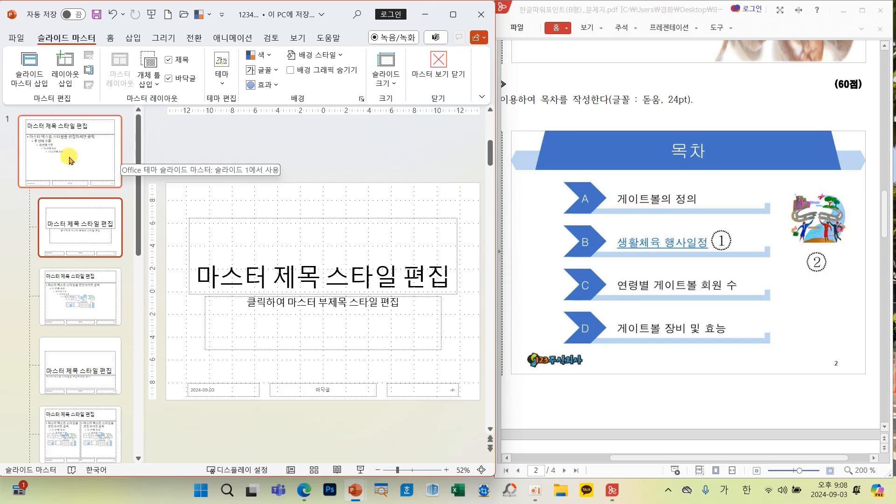
click(67, 296)
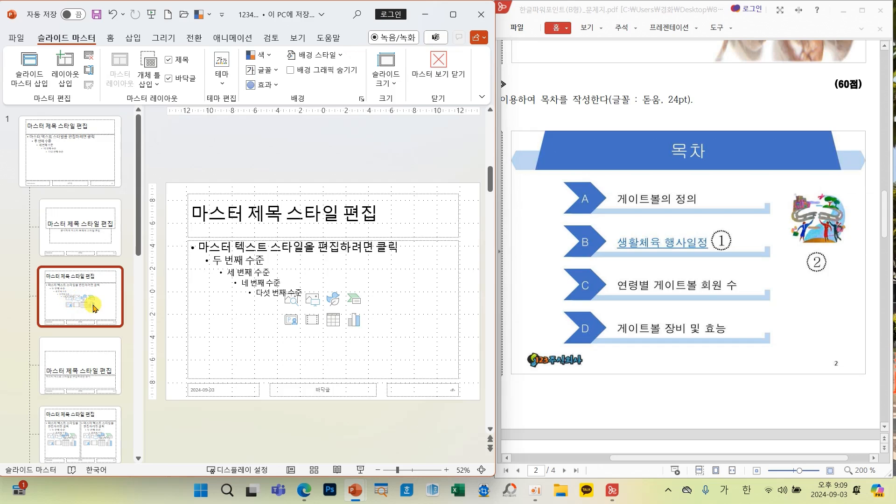
drag(21, 257, 137, 333)
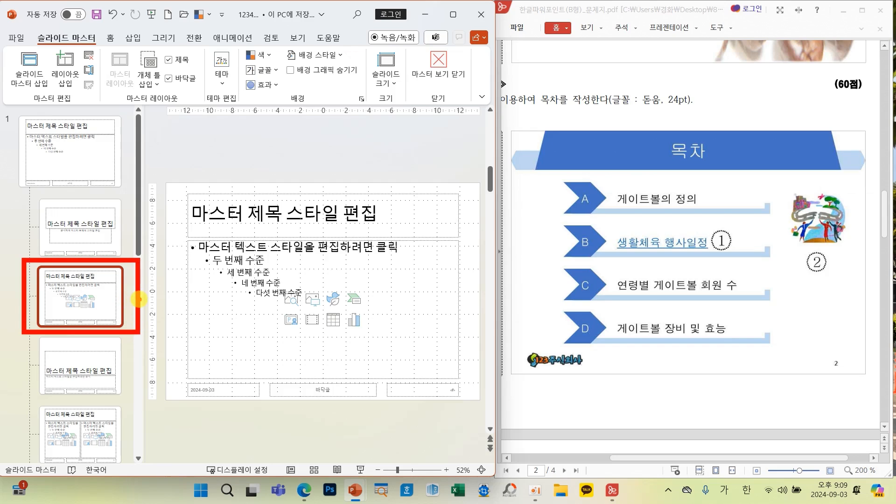
mouse_move(184, 145)
mouse_down()
mouse_move(203, 178)
mouse_move(258, 157)
mouse_up()
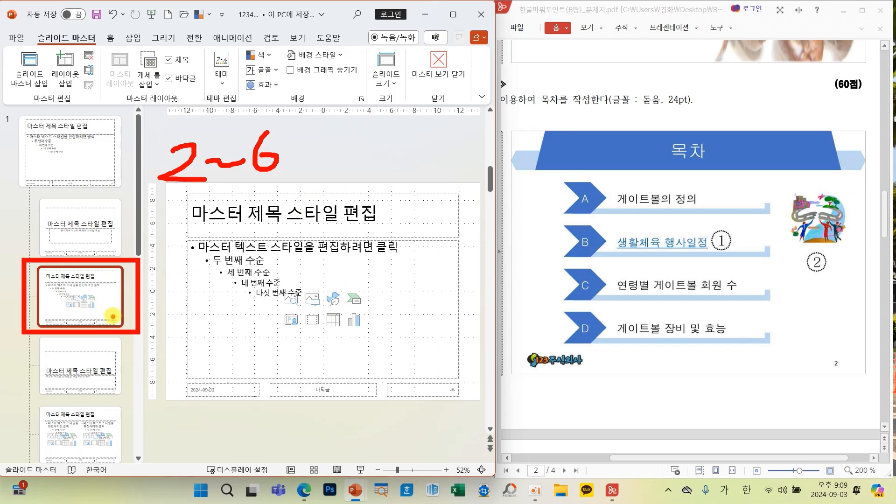
key(Escape)
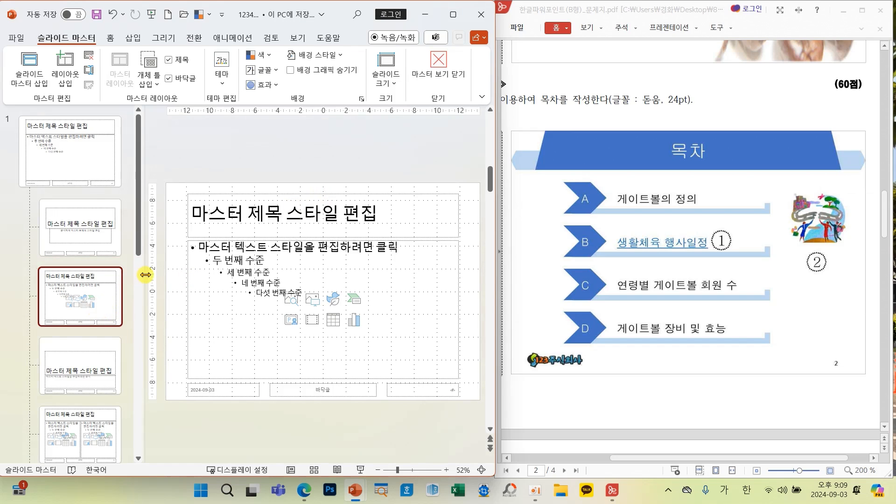
drag(146, 275, 32, 263)
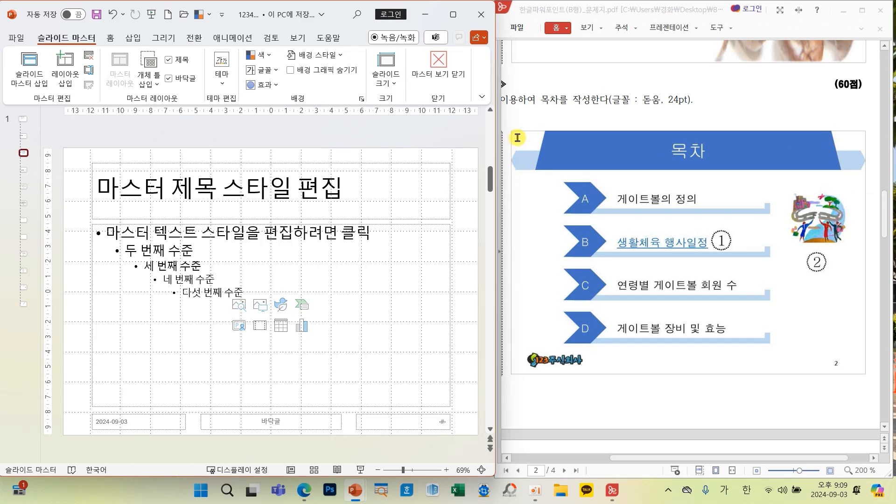
key(ctrl+2)
mouse_move(518, 129)
mouse_down()
mouse_move(502, 170)
mouse_move(519, 175)
mouse_up()
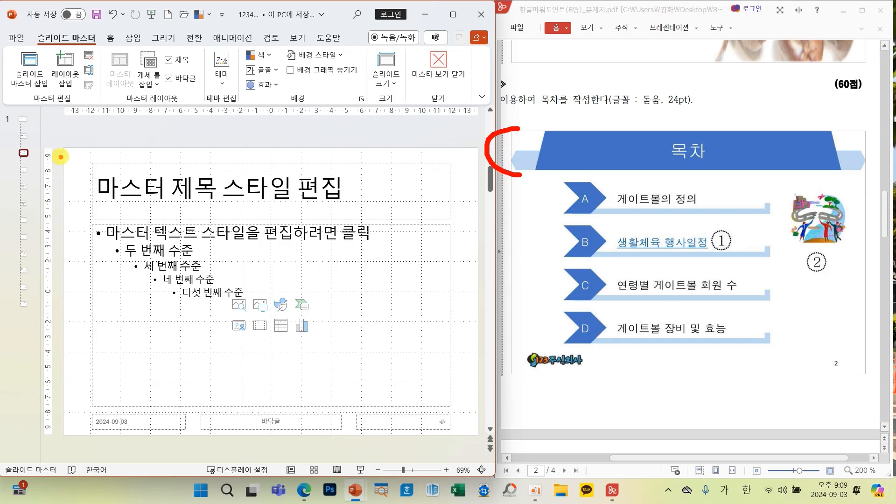
mouse_move(67, 149)
mouse_down()
mouse_move(64, 168)
mouse_move(48, 180)
mouse_move(47, 196)
mouse_move(61, 203)
mouse_up()
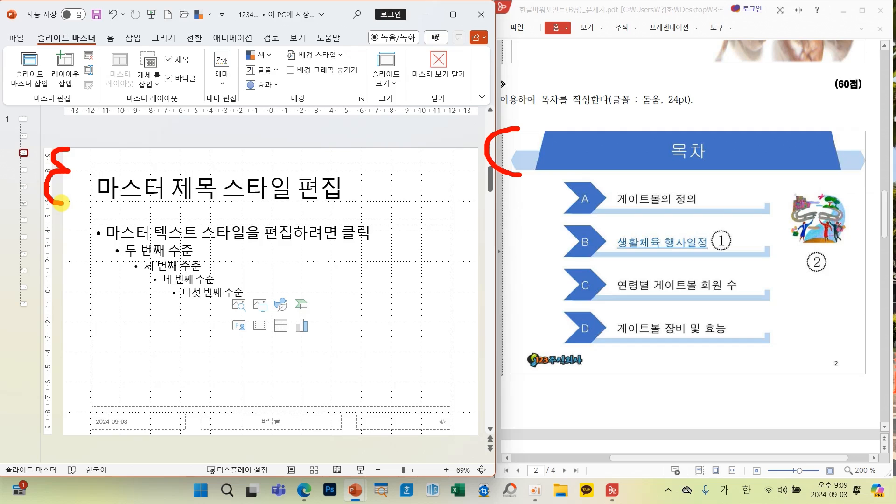
key(Escape)
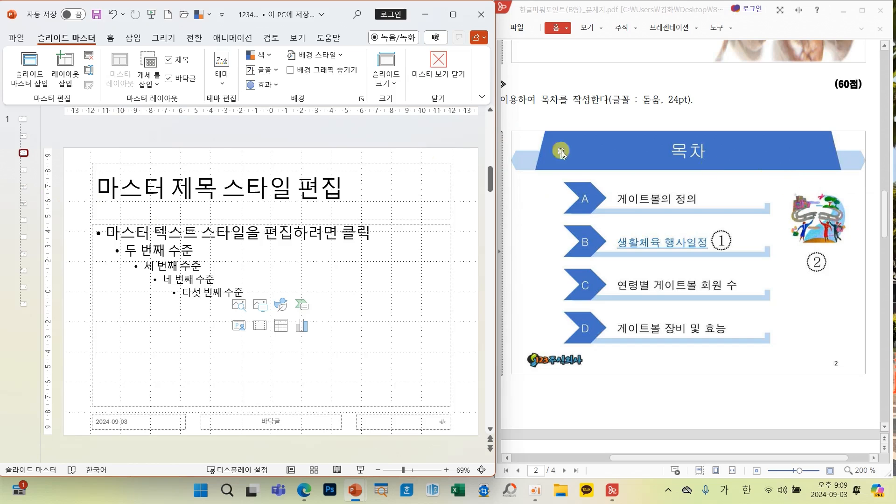
Step: Draw a thin hexagon spanning the full slide width across the lower part of the title placeholder and remove its outline
click(110, 38)
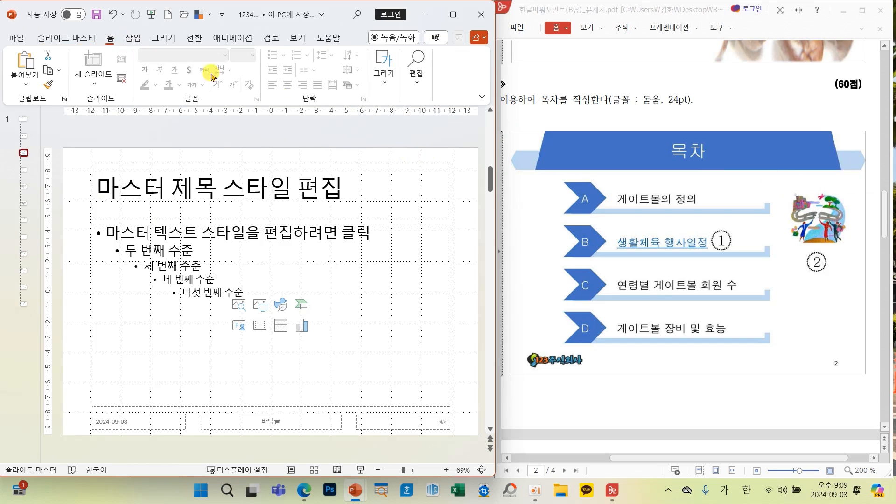
click(379, 80)
click(445, 140)
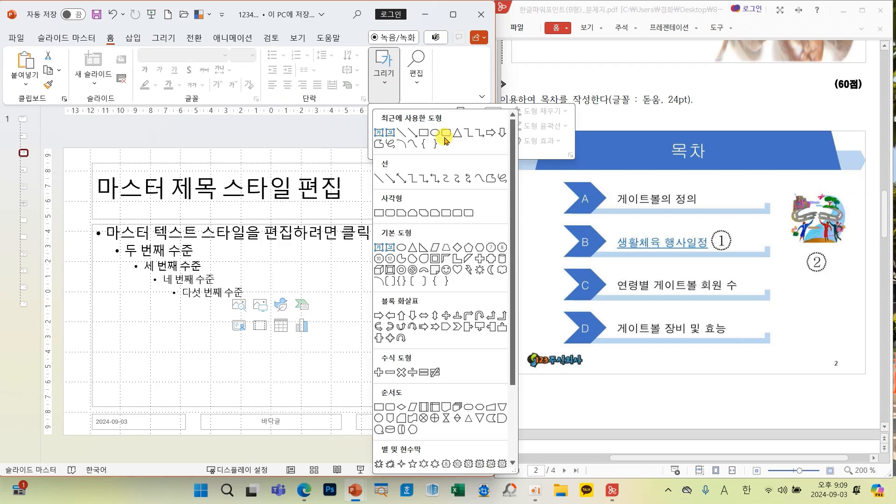
click(480, 254)
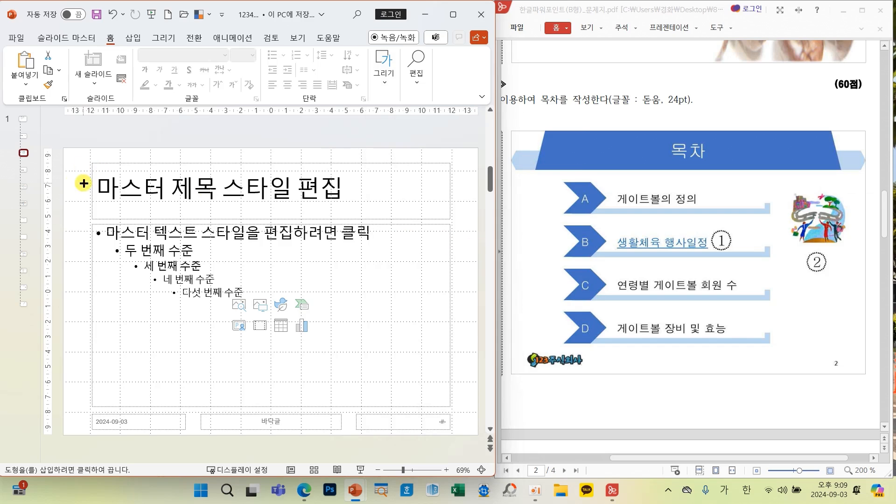
mouse_move(64, 181)
mouse_down()
mouse_move(176, 195)
mouse_move(477, 201)
mouse_up()
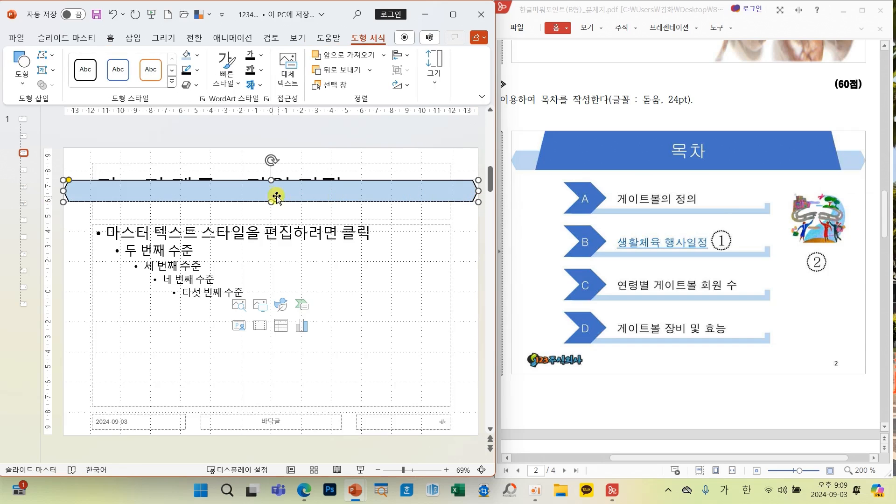
click(199, 75)
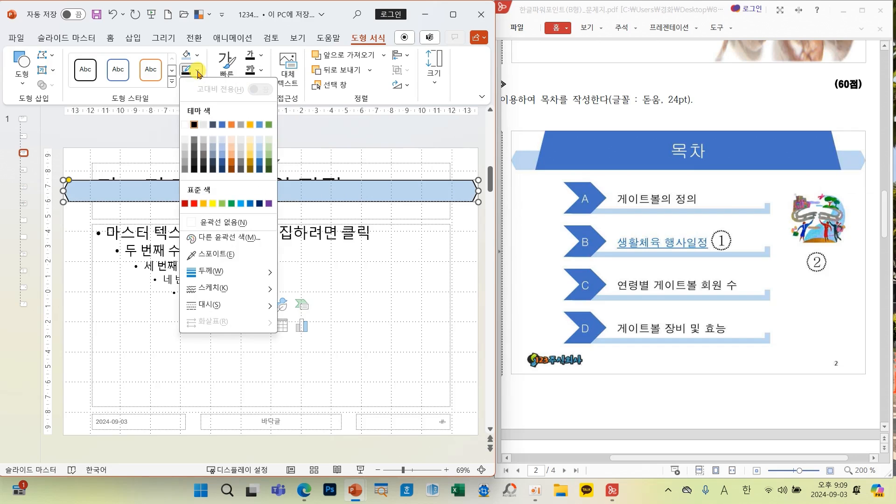
click(212, 224)
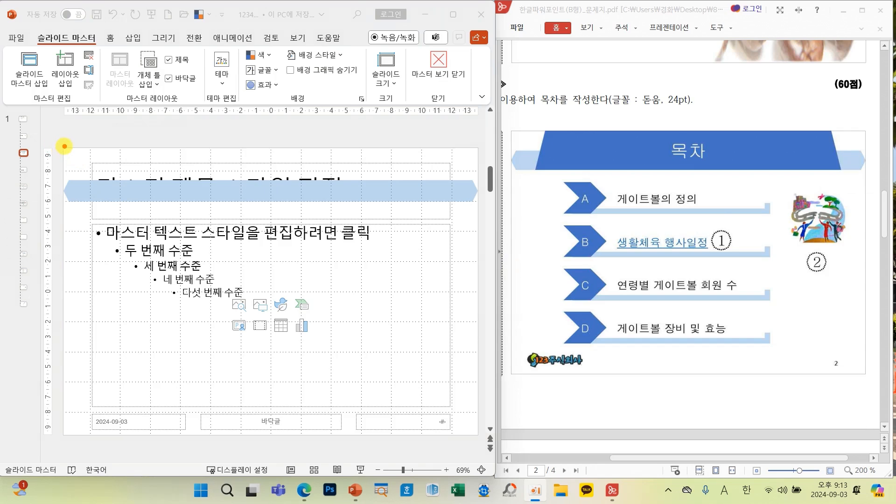
drag(64, 146, 54, 160)
mouse_move(63, 147)
mouse_down()
mouse_move(40, 189)
mouse_move(59, 208)
mouse_move(233, 224)
mouse_move(476, 285)
mouse_move(481, 406)
mouse_up()
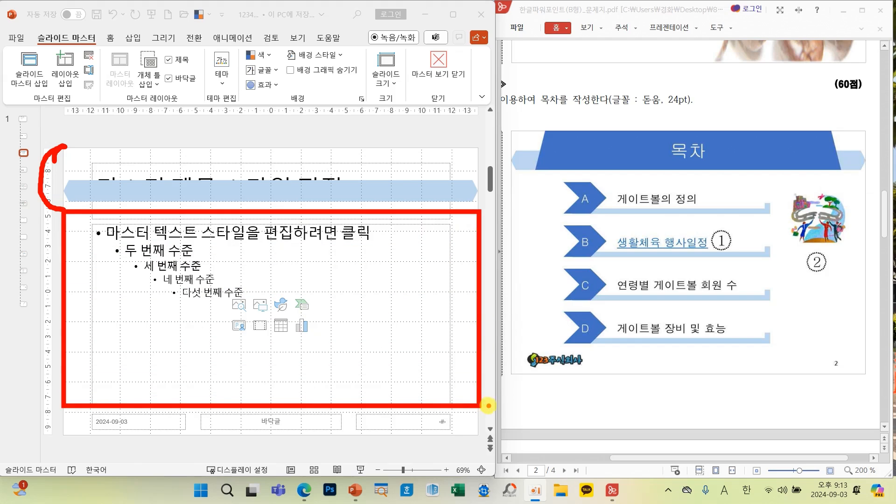
key(Escape)
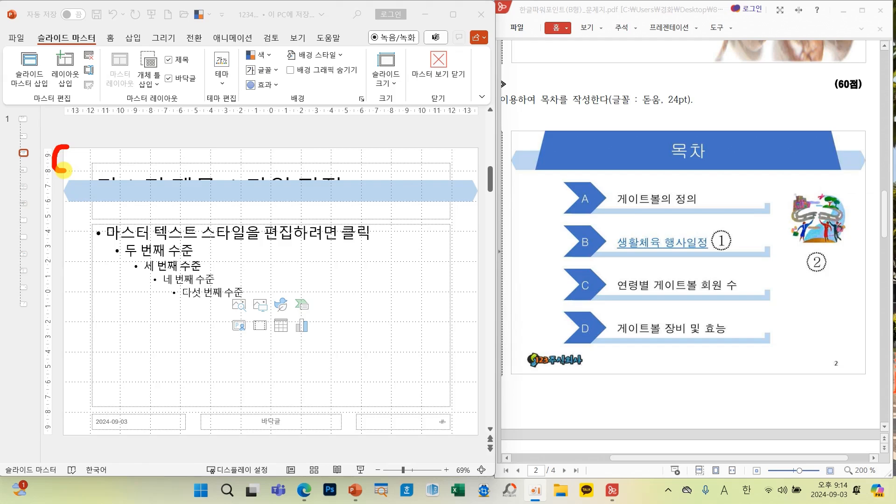
mouse_move(64, 170)
mouse_down()
mouse_move(52, 184)
mouse_move(57, 200)
mouse_up()
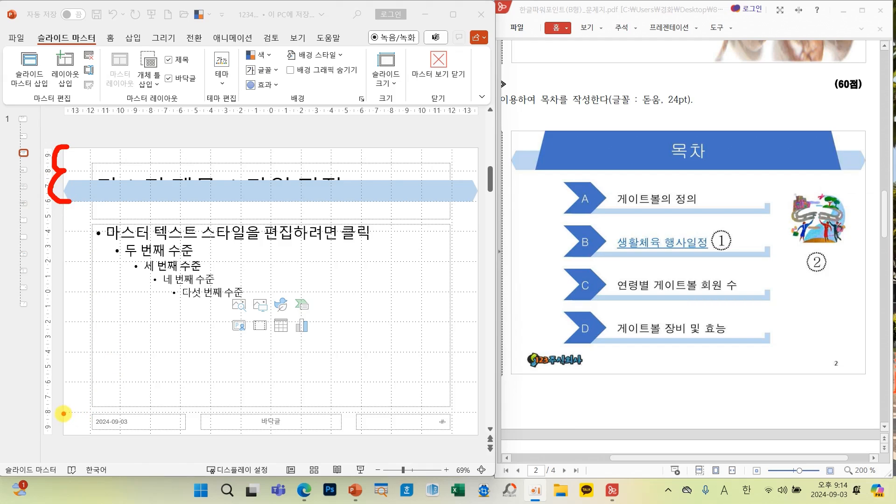
mouse_move(63, 412)
mouse_down()
mouse_move(49, 431)
mouse_move(71, 436)
mouse_up()
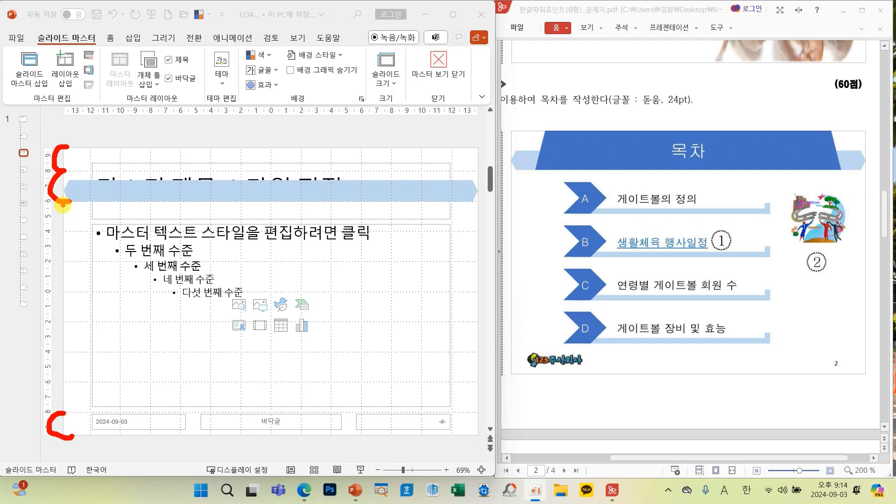
key(Escape)
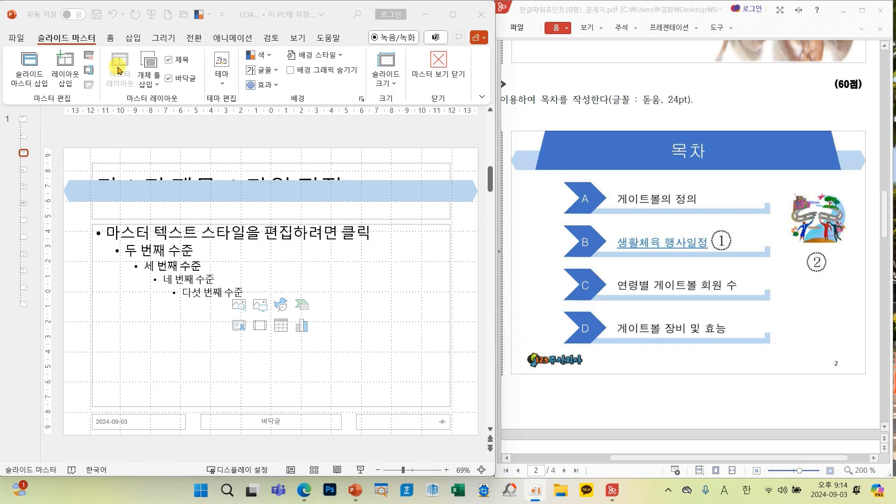
Step: Draw a trapezoid as wide as the title placeholder, reaching from the slide's top edge down to the hexagon's lower edge
click(125, 50)
click(110, 37)
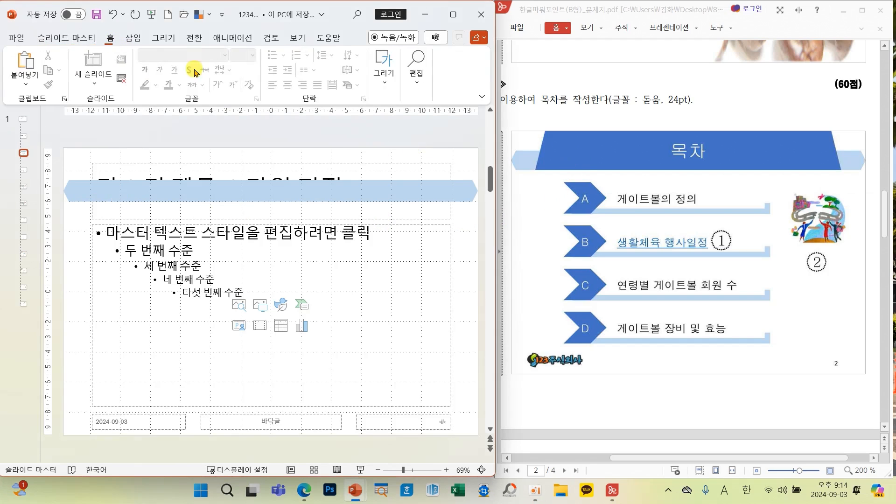
click(383, 84)
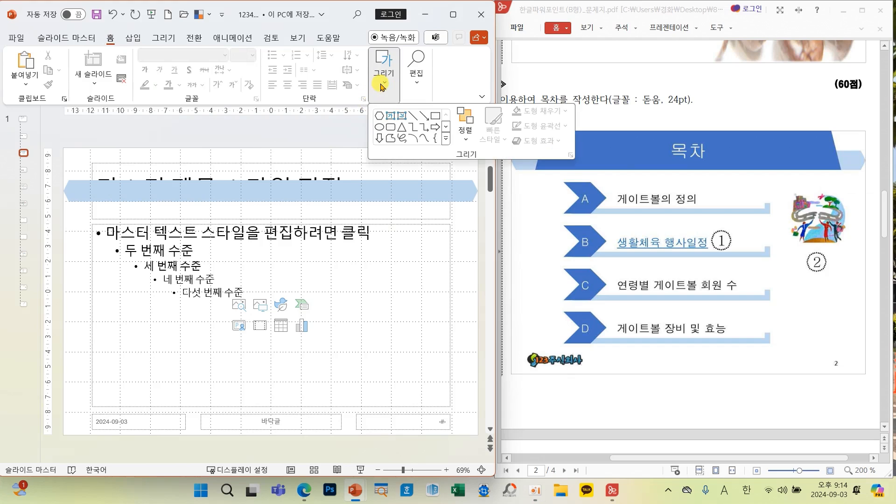
click(446, 139)
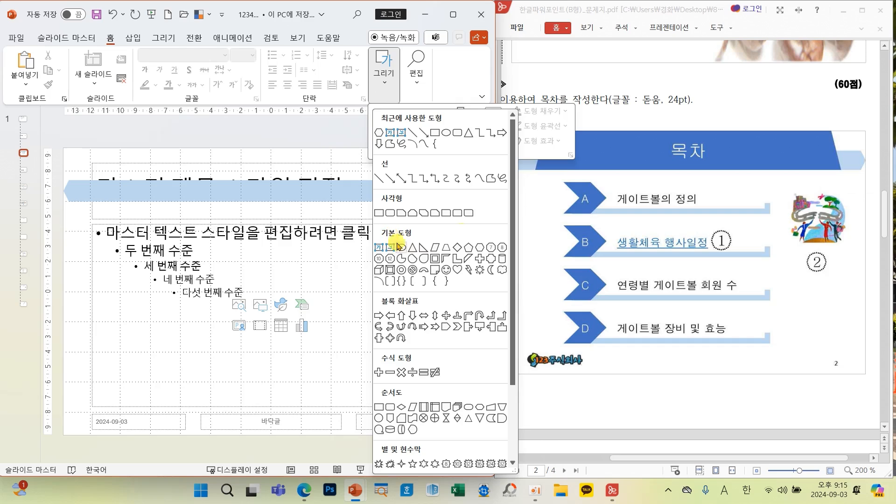
click(446, 250)
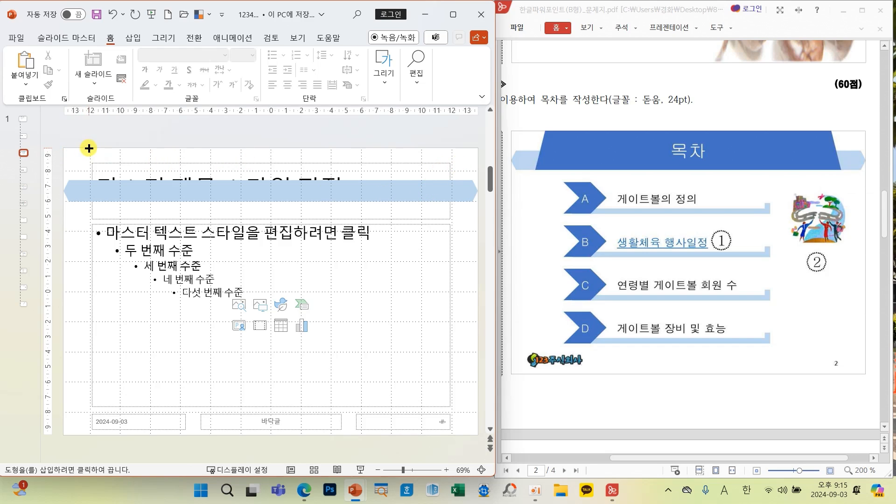
mouse_move(89, 148)
mouse_down()
mouse_move(296, 188)
mouse_move(450, 202)
mouse_up()
drag(87, 175, 91, 175)
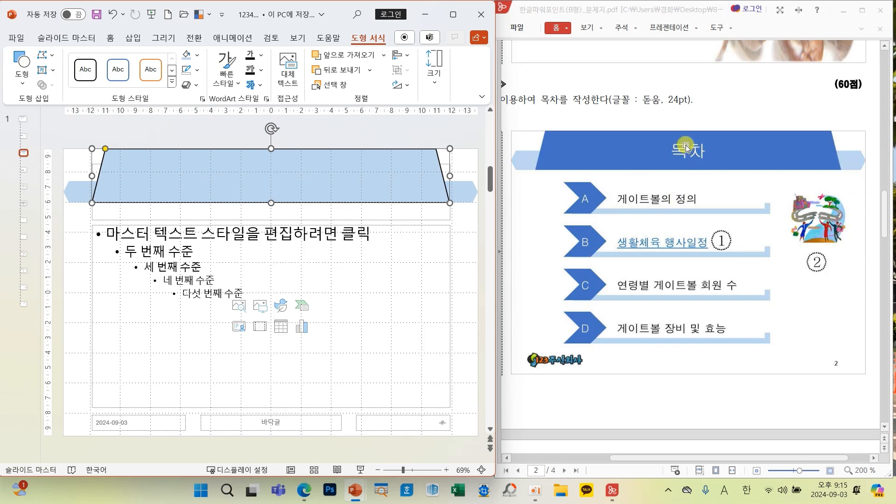
Step: Fill the trapezoid with a dark theme blue and remove its outline
click(196, 55)
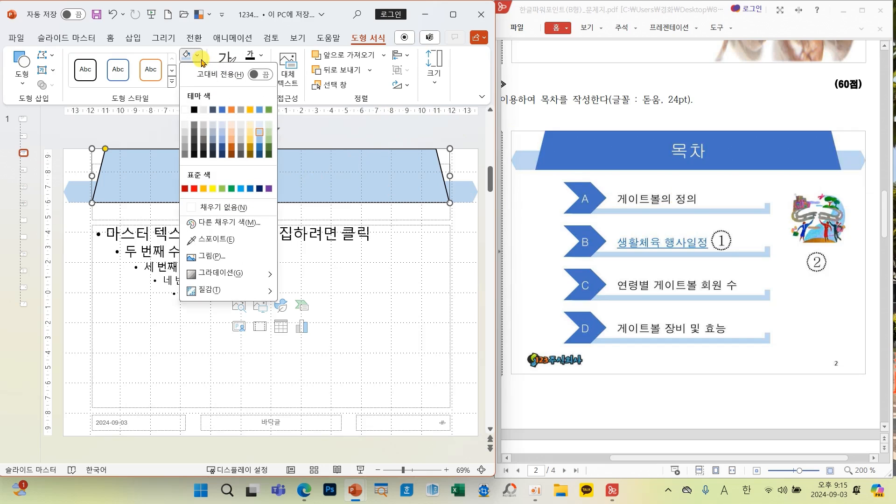
click(260, 149)
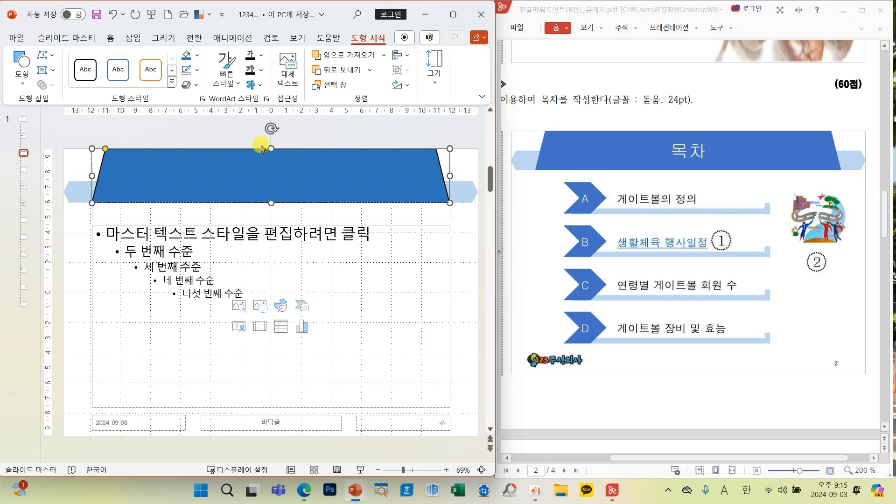
click(199, 75)
click(210, 221)
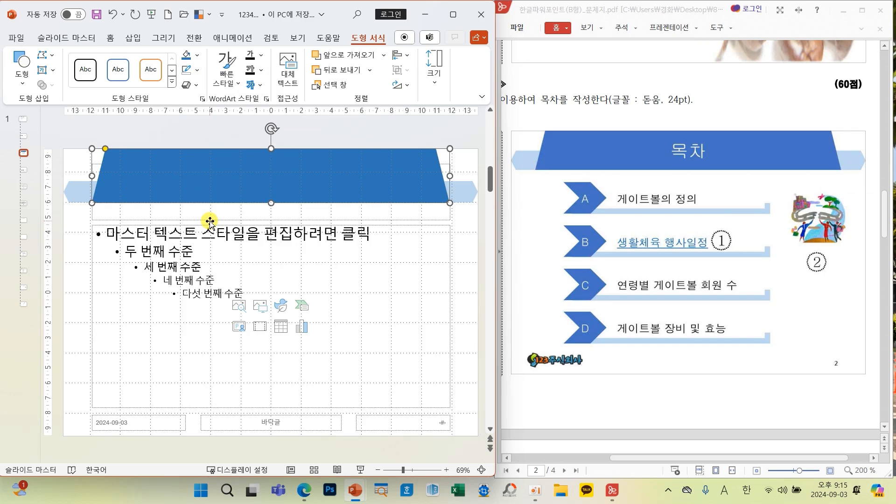
click(463, 258)
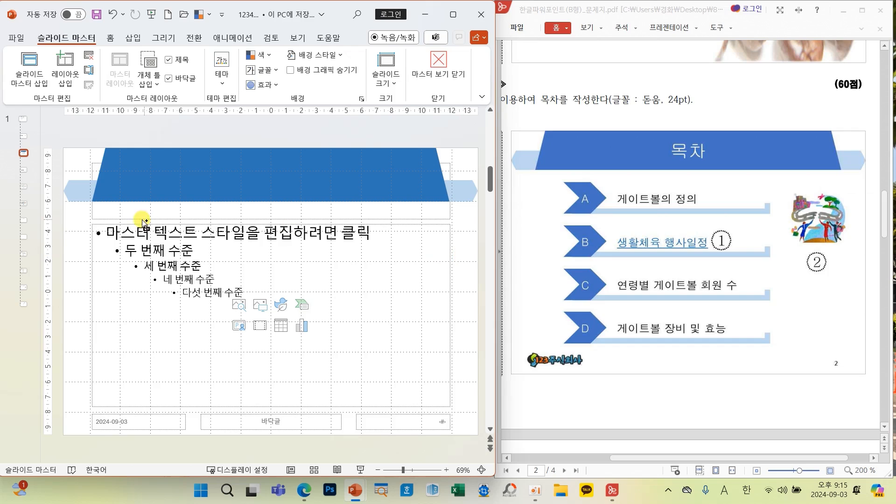
Step: Bring the layout's title placeholder to the front of the banner shapes
mouse_move(105, 209)
mouse_down()
mouse_move(87, 203)
mouse_move(106, 227)
mouse_move(102, 210)
mouse_up()
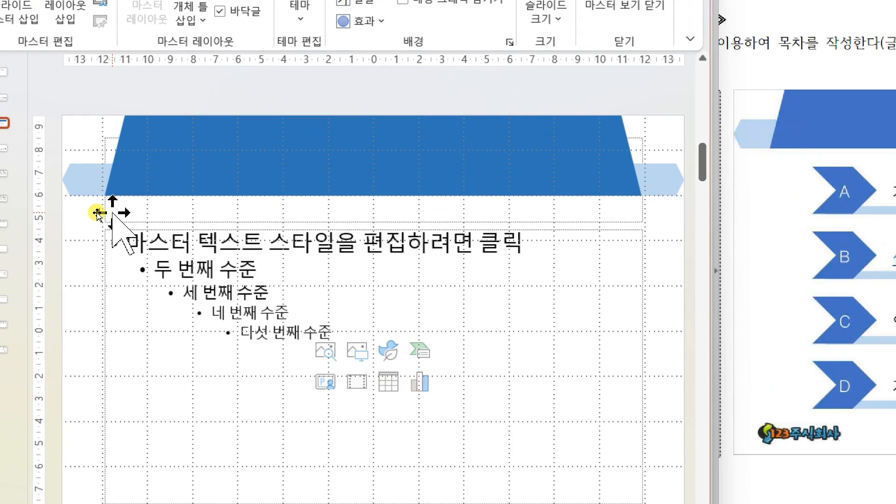
click(96, 217)
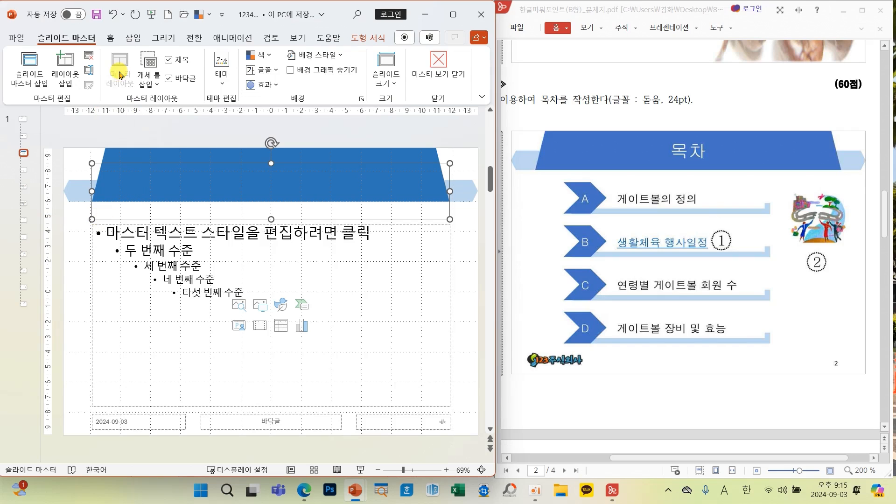
click(110, 41)
click(383, 86)
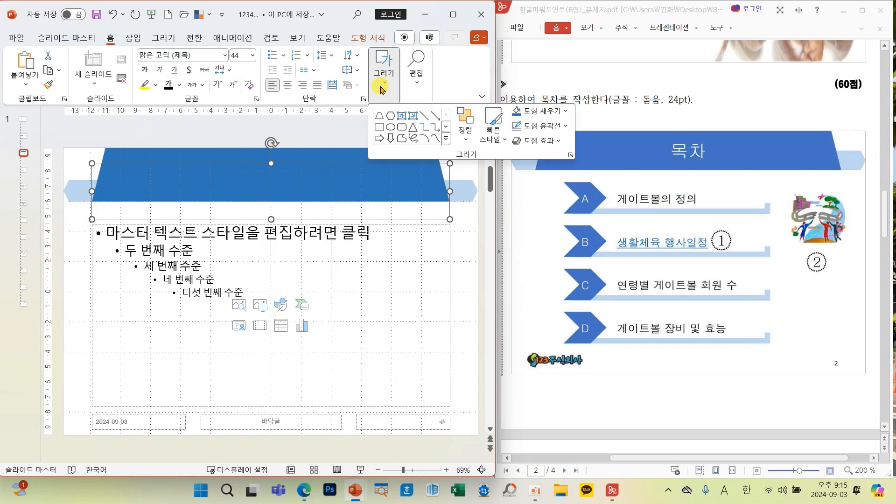
click(465, 126)
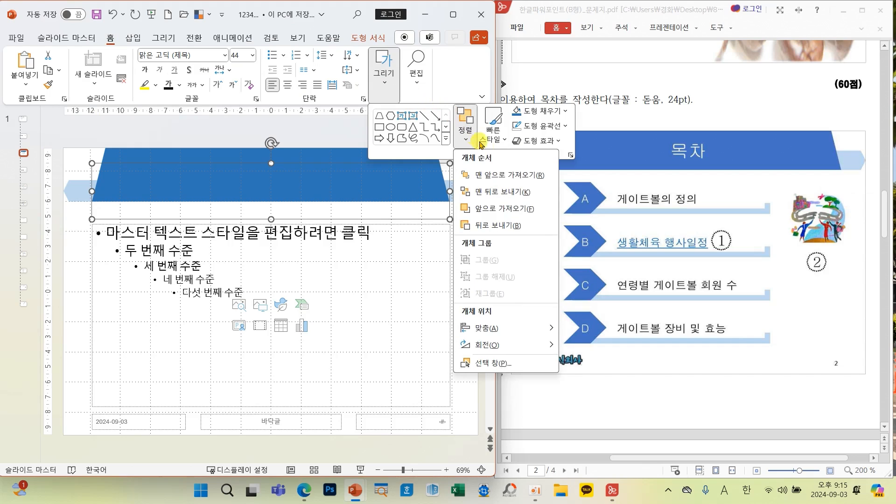
click(484, 180)
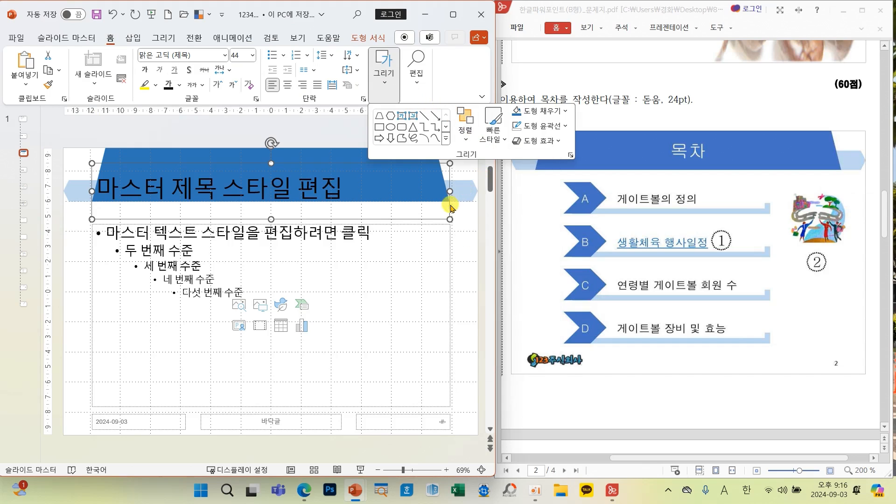
Step: Check the exam paper's title formatting rule and set the title placeholder's font to 굴림
scroll(695, 324, up, 3)
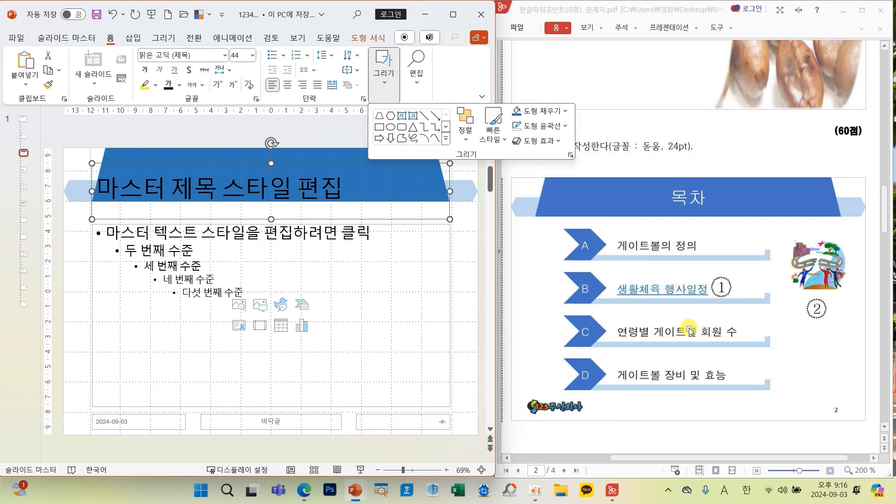
scroll(686, 333, up, 5)
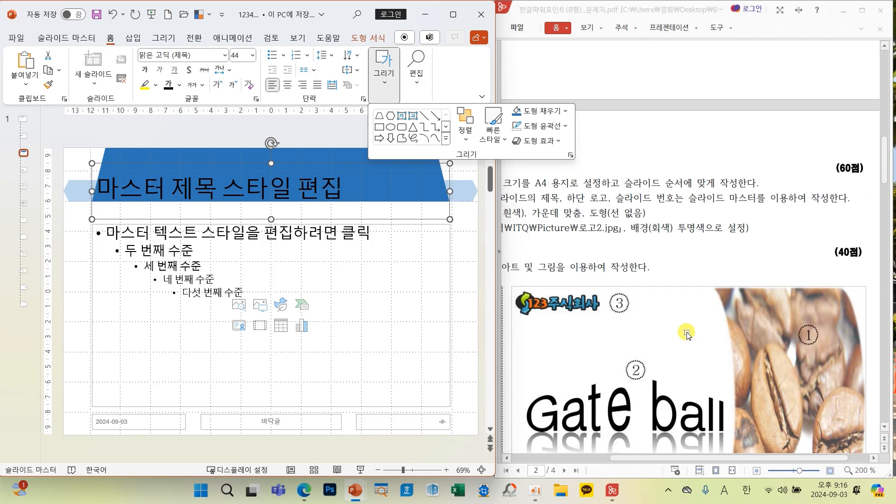
drag(674, 460, 601, 459)
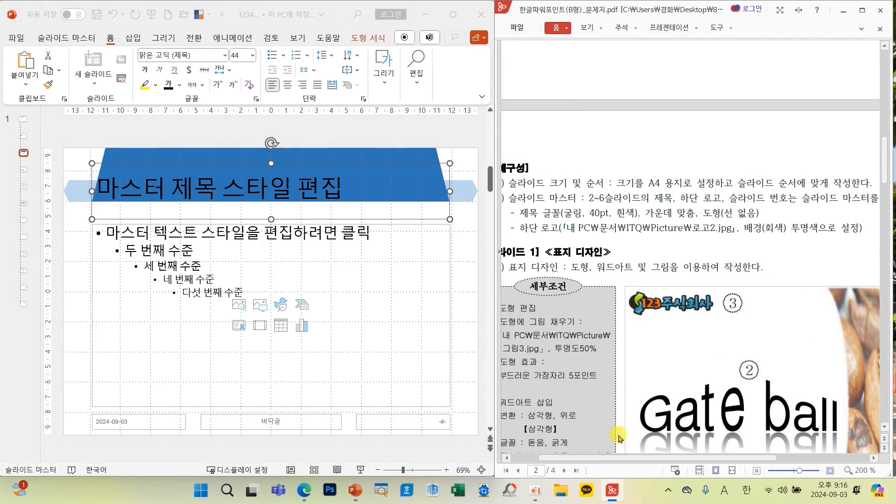
mouse_move(512, 202)
mouse_down()
mouse_move(566, 214)
mouse_move(701, 219)
mouse_up()
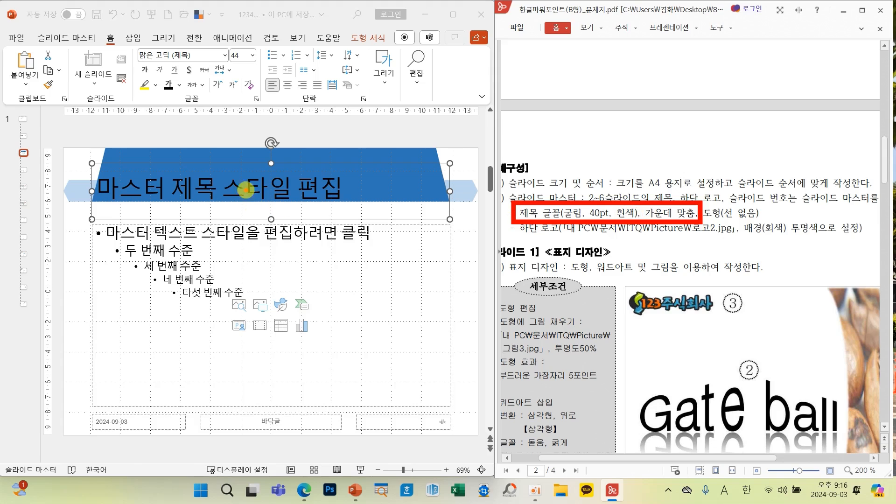
click(225, 56)
click(226, 56)
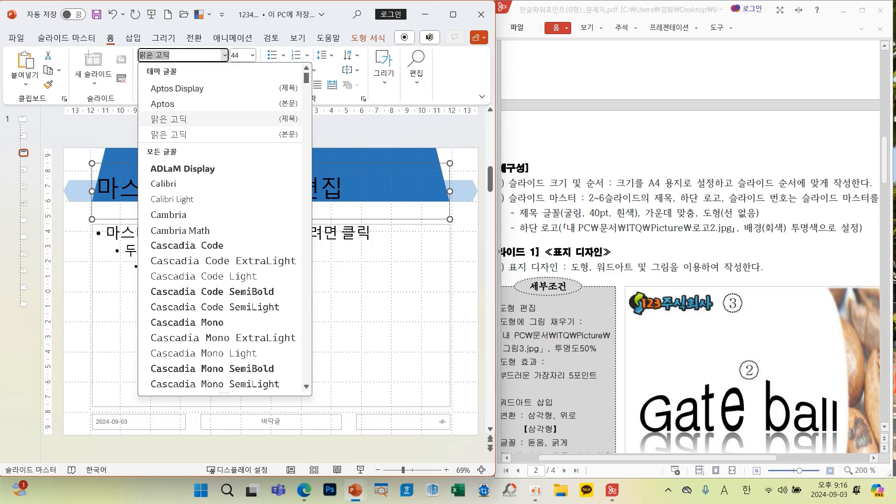
text(r)
key(Hangul)
text(굴림)
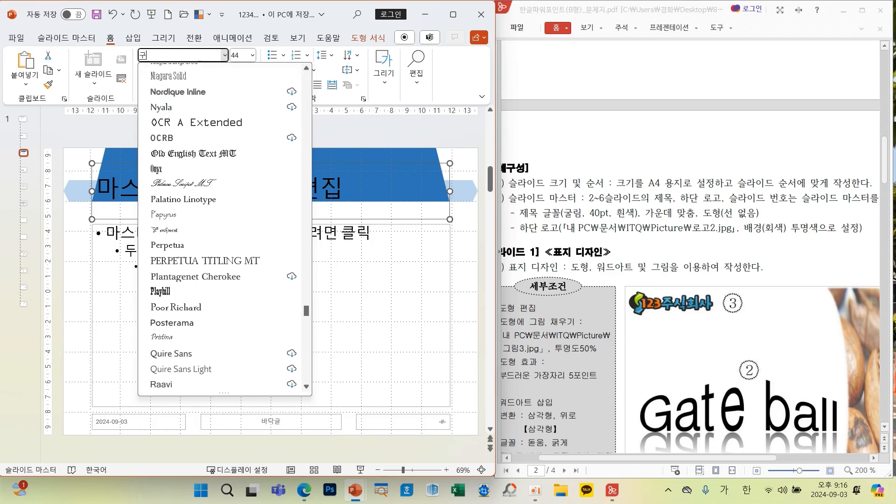
key(Return)
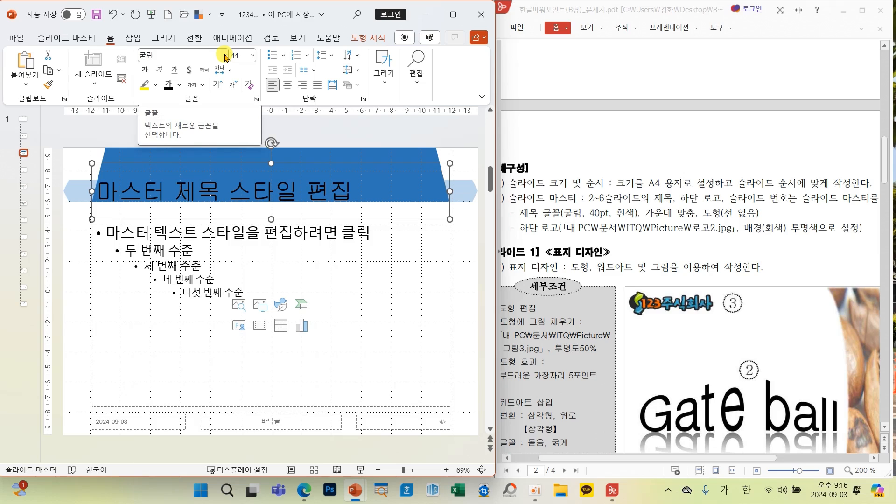
Step: Format the title placeholder's text as 40 pt, white and centred
click(251, 57)
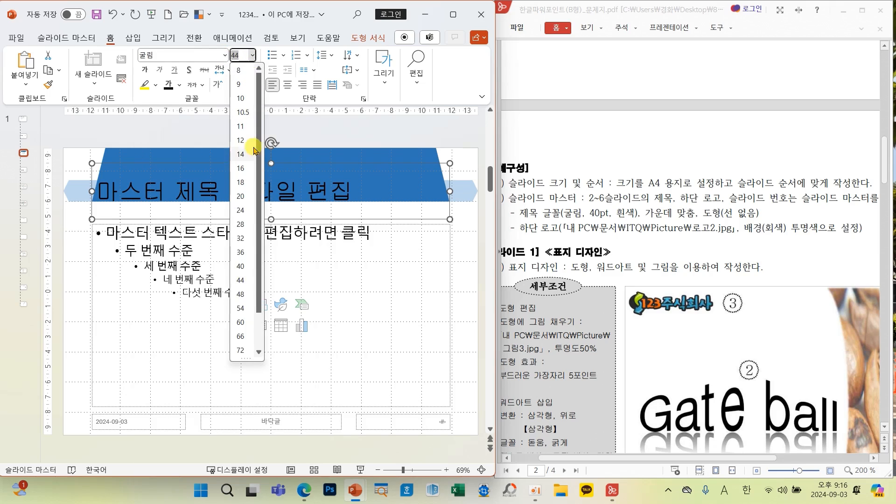
click(242, 265)
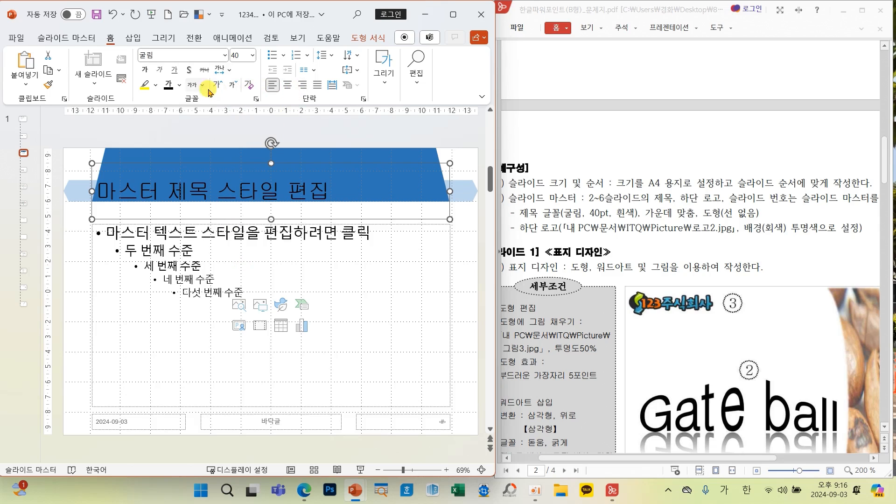
click(179, 85)
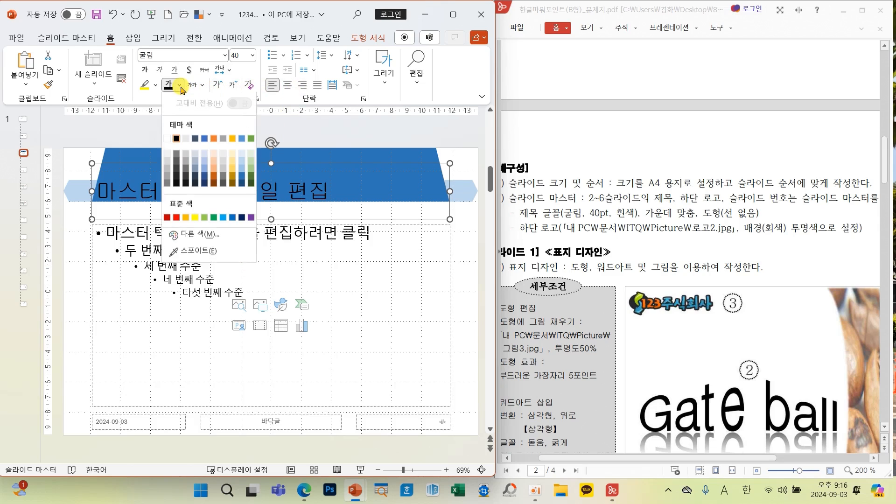
click(168, 140)
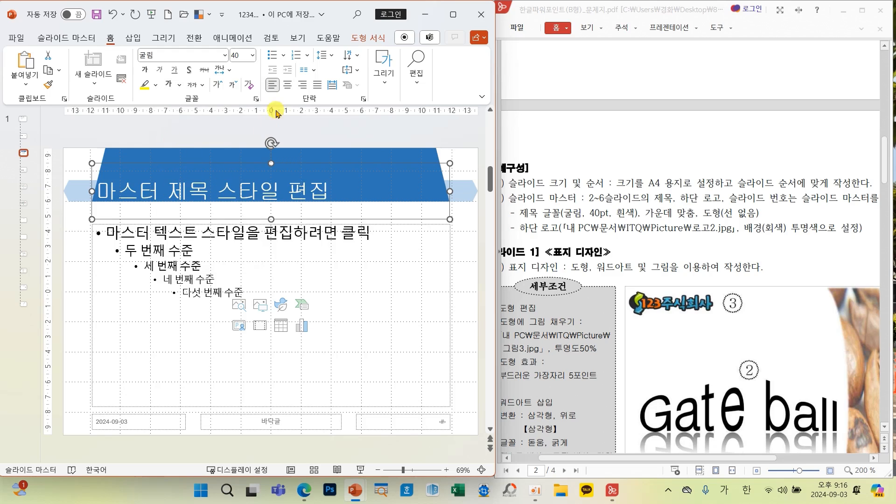
click(289, 85)
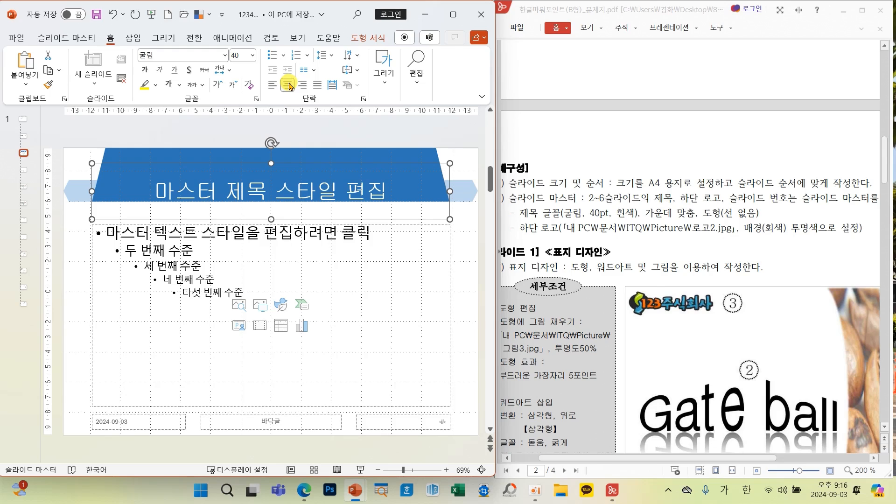
Step: Resize the title placeholder to span from the slide's top edge down to the trapezoid's lower edge
mouse_move(282, 155)
mouse_down()
mouse_move(252, 158)
mouse_move(275, 175)
mouse_move(291, 158)
mouse_move(279, 154)
mouse_up()
mouse_move(280, 208)
mouse_down()
mouse_move(264, 210)
mouse_move(258, 233)
mouse_move(285, 223)
mouse_move(273, 216)
mouse_up()
drag(271, 157, 271, 149)
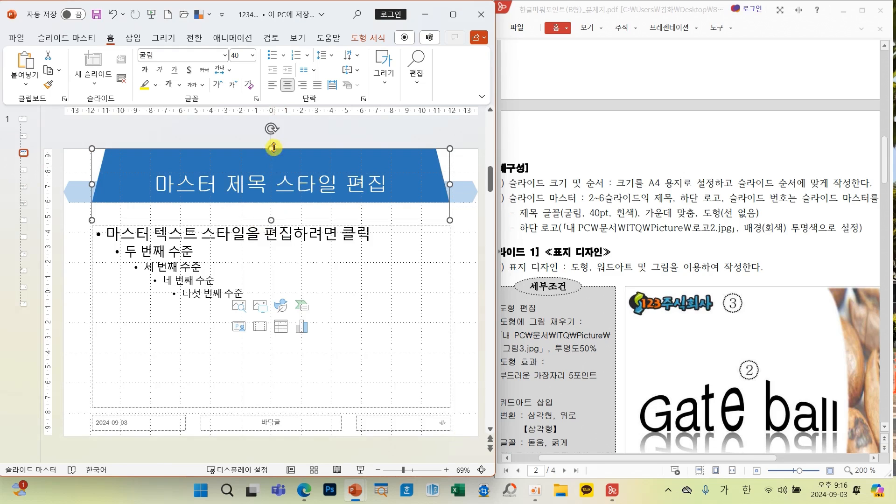
drag(268, 217, 272, 203)
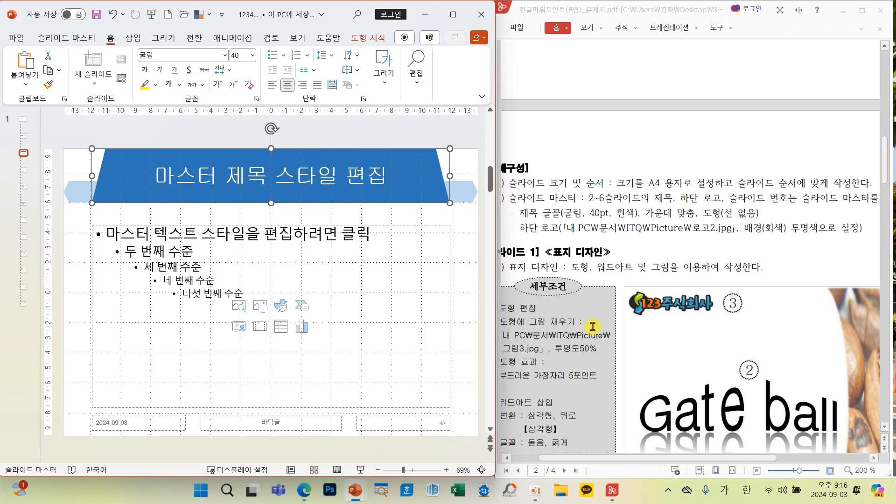
Step: Check the logo on the exam paper's slide 2 and insert the picture 로고2 from the 문서 > ITQ > Picture folder into the layout
scroll(602, 328, down, 1)
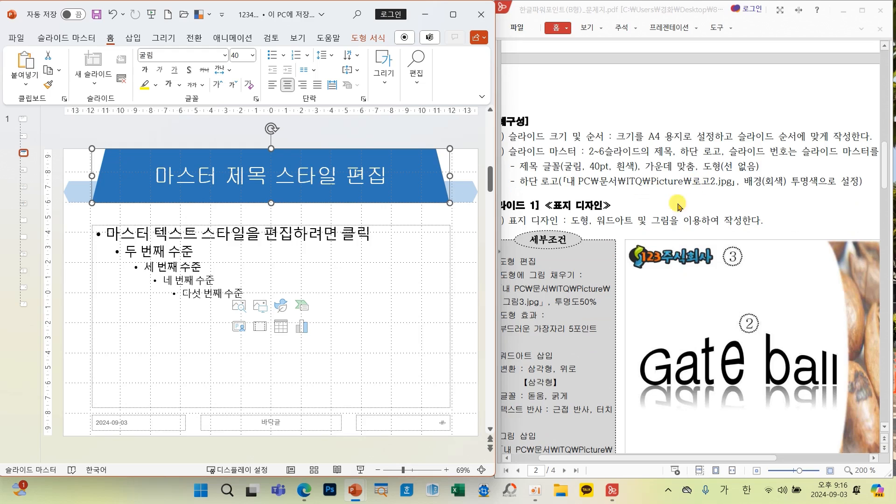
scroll(656, 241, down, 7)
scroll(648, 295, down, 1)
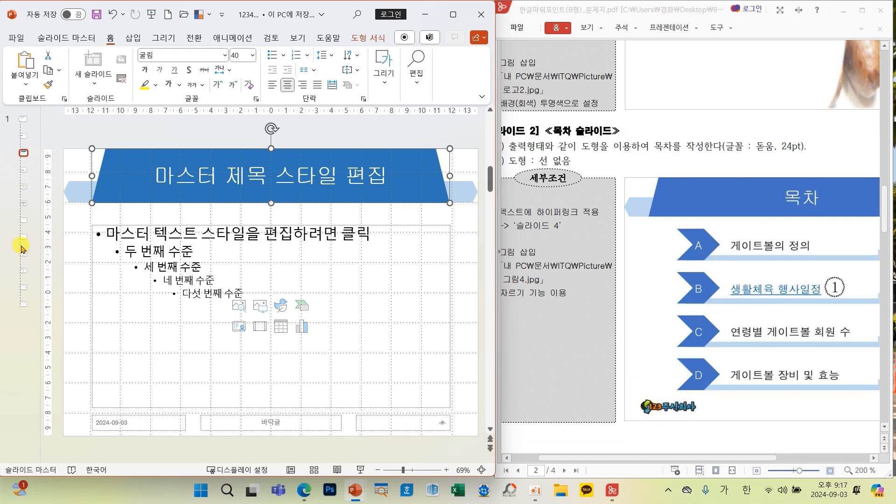
click(79, 270)
click(133, 39)
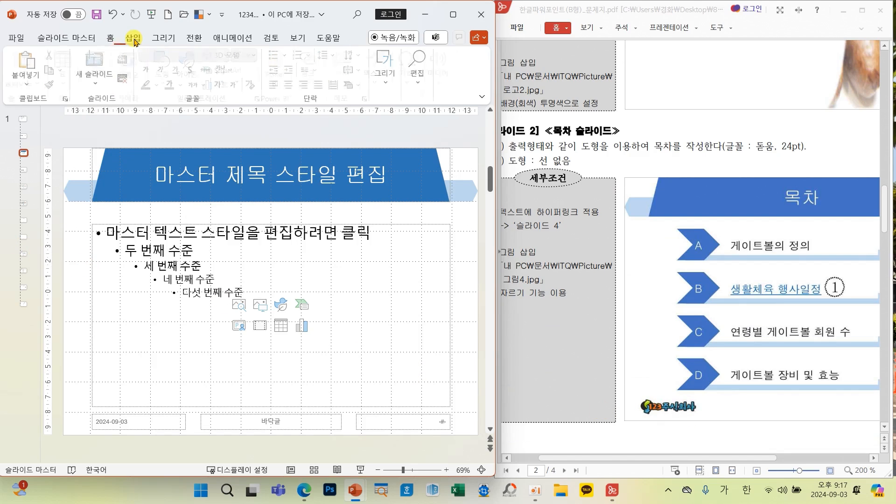
click(102, 70)
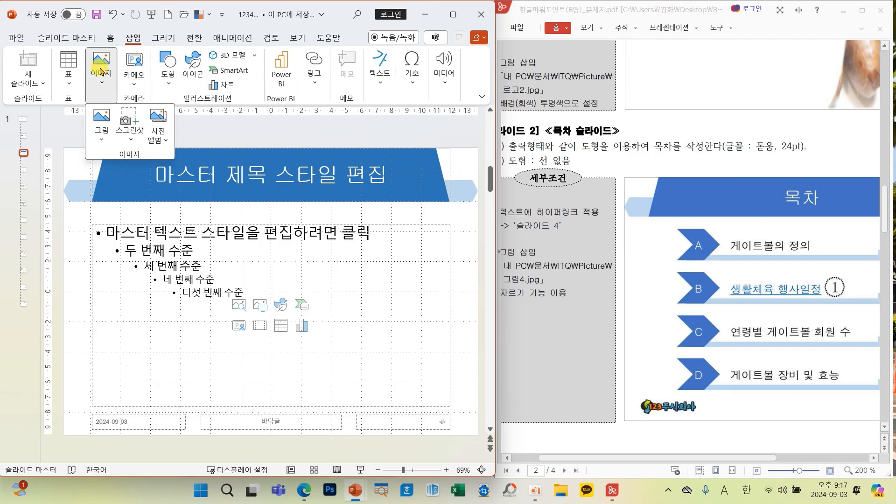
click(102, 123)
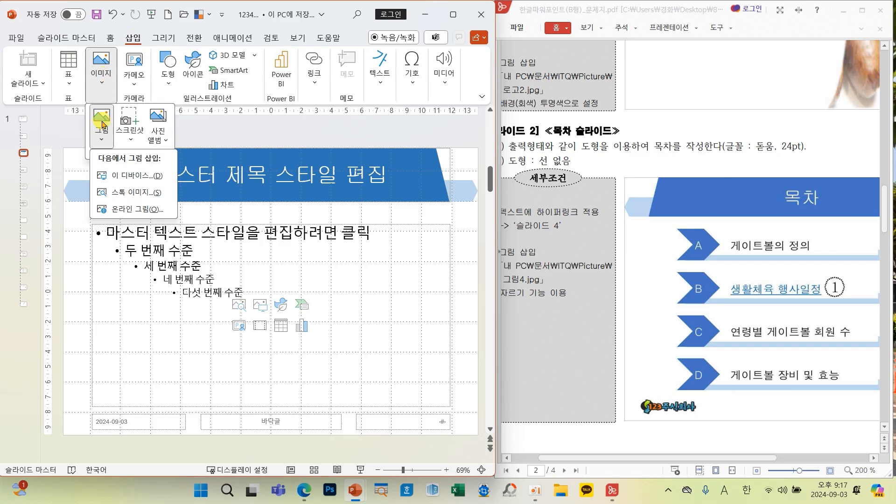
click(125, 177)
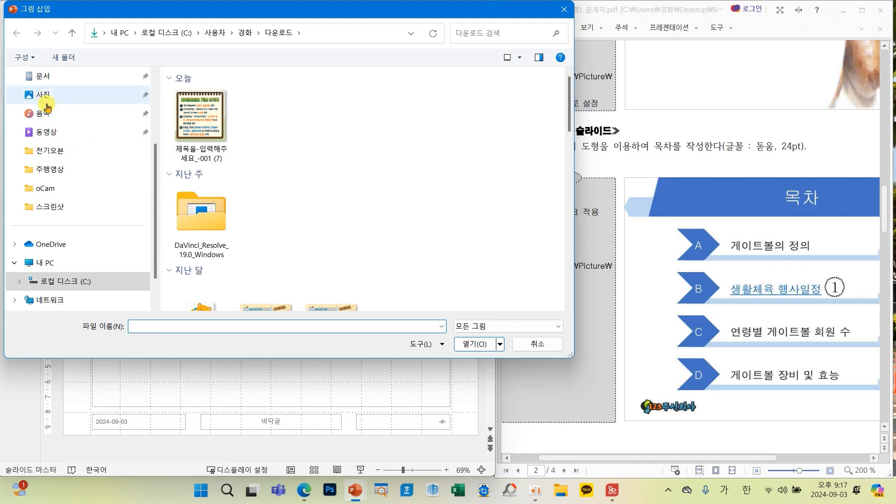
click(47, 76)
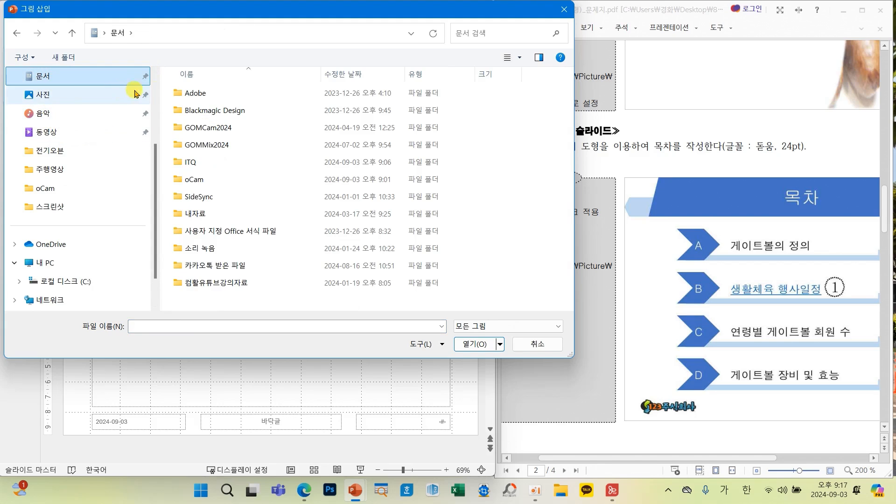
double_click(192, 165)
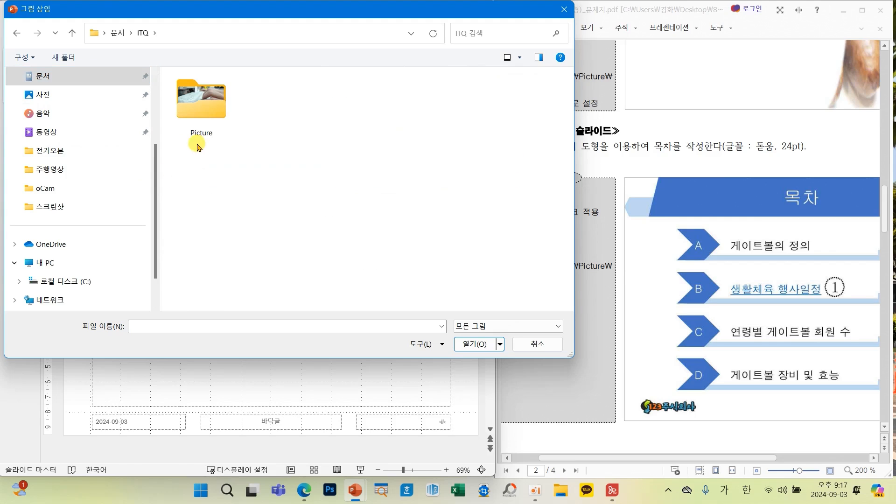
double_click(202, 122)
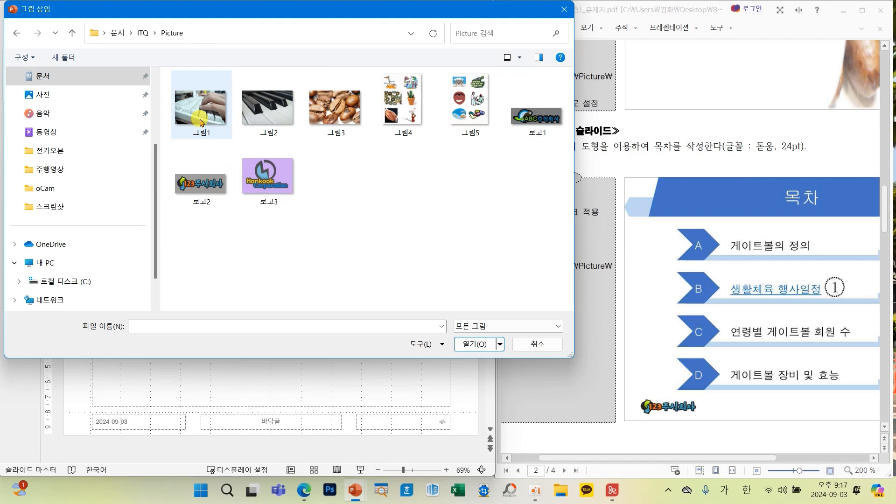
click(206, 189)
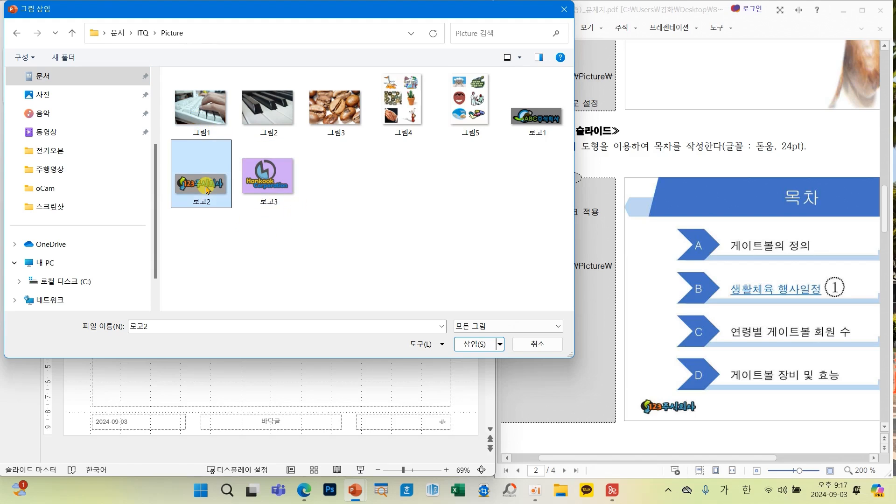
click(474, 344)
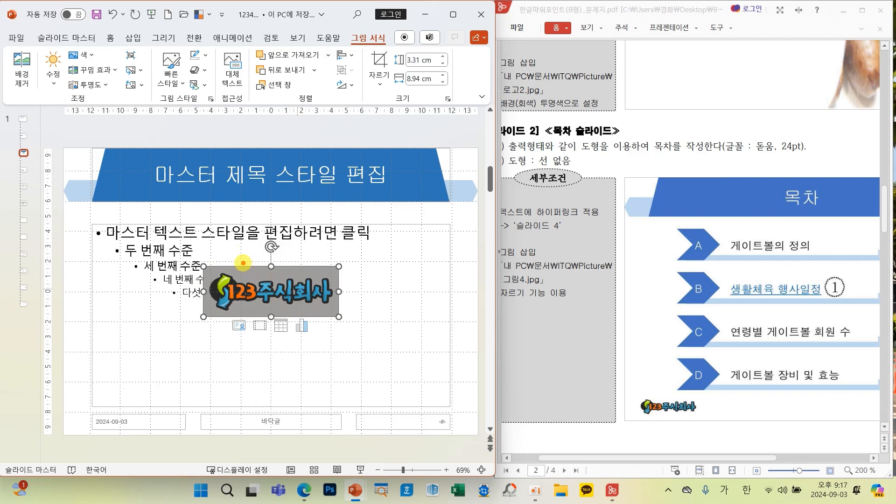
Step: Make the logo picture's gray background transparent with the Set Transparent Color tool
drag(244, 270, 304, 234)
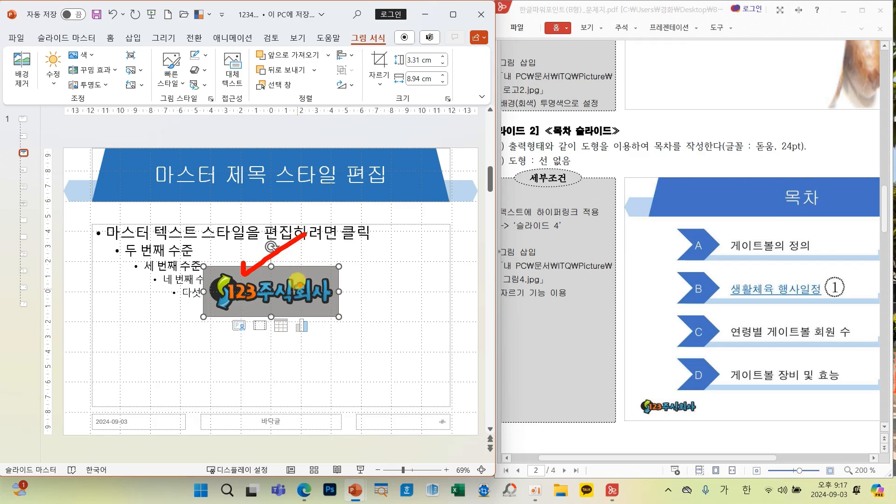
mouse_move(102, 63)
mouse_down()
mouse_move(63, 52)
mouse_move(104, 51)
mouse_up()
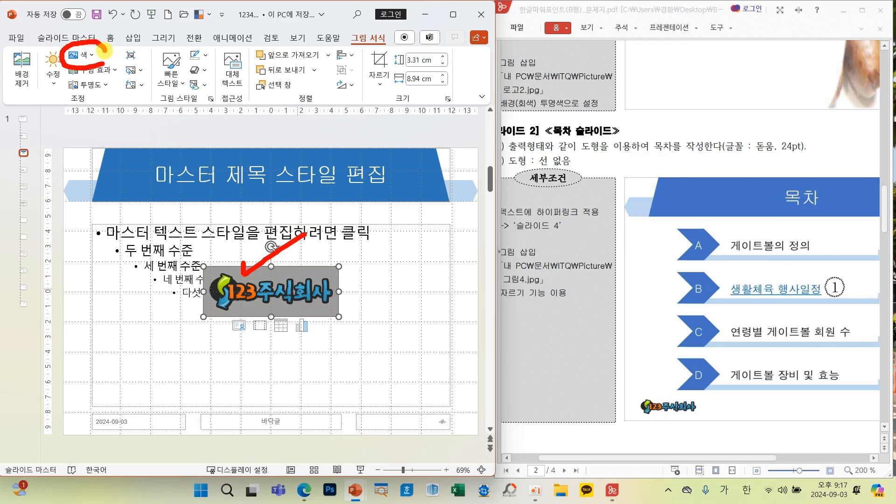
click(90, 57)
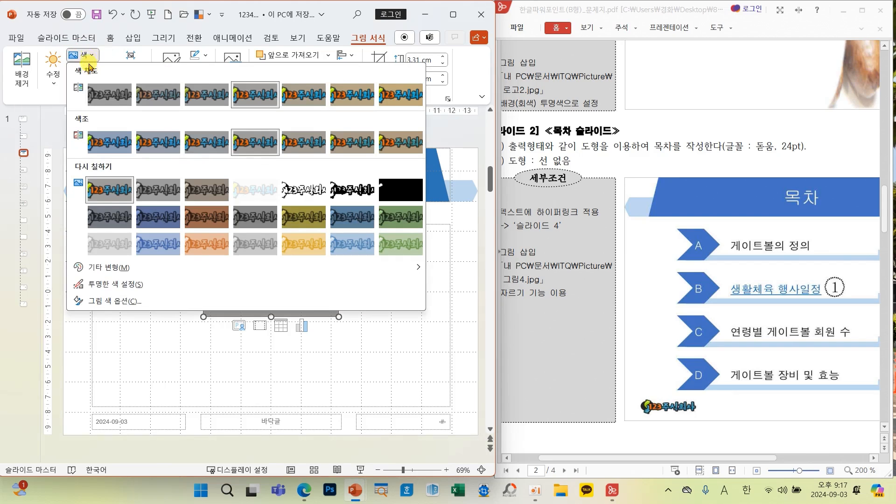
click(94, 285)
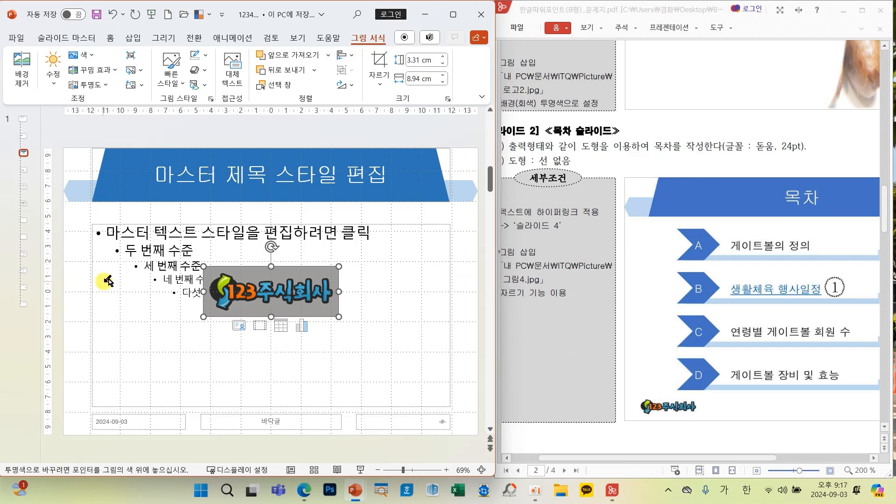
click(257, 272)
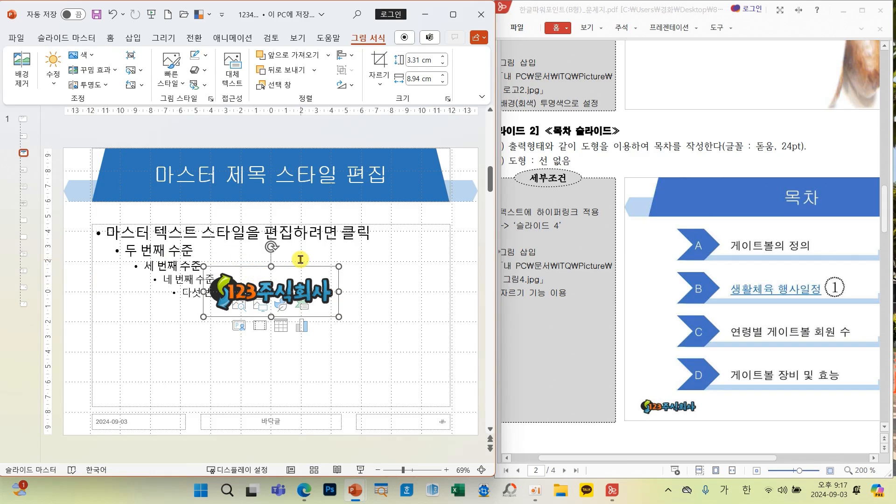
Step: Shrink the logo to about 4.03 cm wide by 1.49 cm high and place it at the slide's lower-left corner
drag(339, 266, 114, 425)
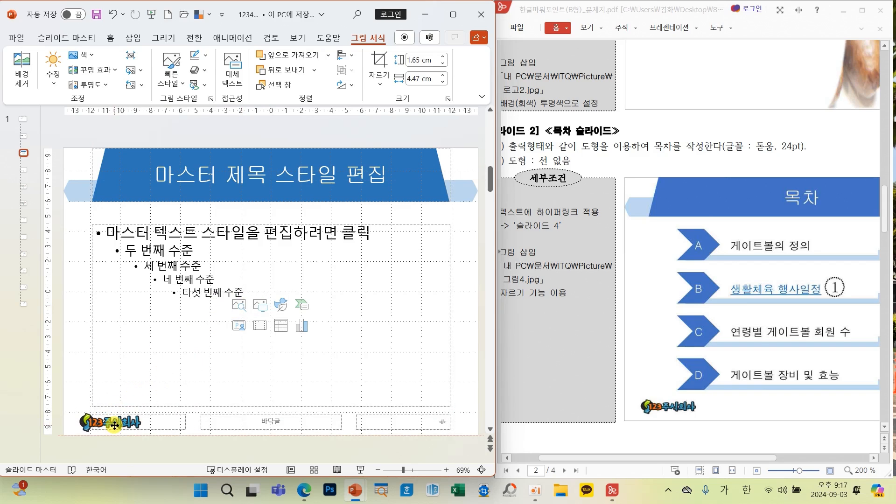
click(115, 425)
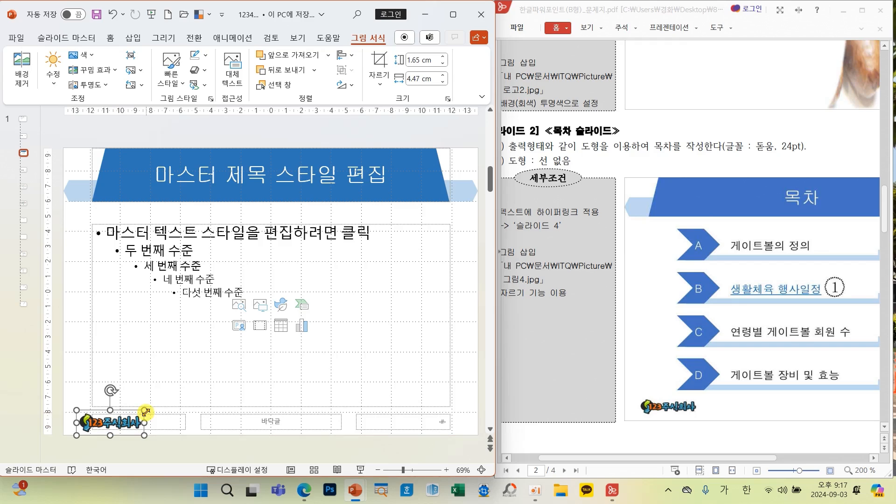
drag(145, 412, 139, 415)
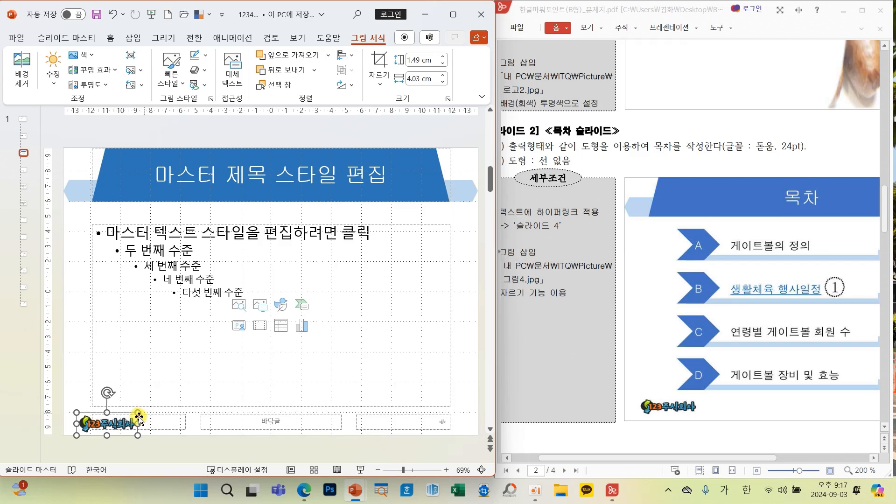
Step: Nudge the logo slightly further left along the slide's bottom edge to match the exam paper's layout, then deselect it
key(ctrl+Left)
key(ctrl+Left)
key(ctrl+Left)
key(ctrl+Left)
key(ctrl+Left)
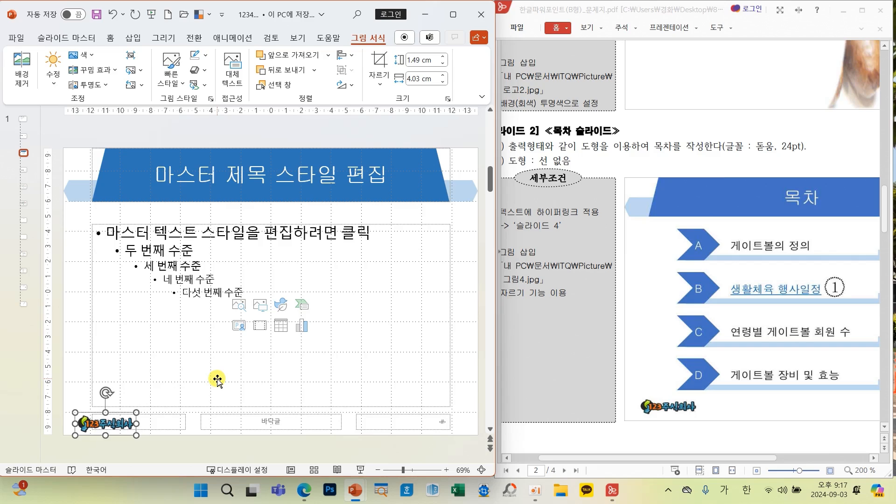
key(ctrl+Up)
key(ctrl+Up)
key(ctrl+Up)
key(ctrl+Left)
key(ctrl+Left)
key(ctrl+Left)
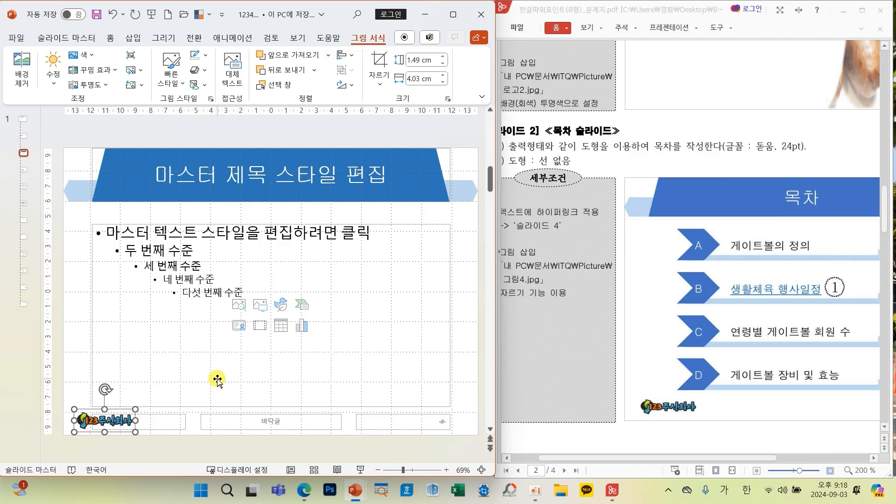
key(ctrl+Up)
key(ctrl+Up)
key(ctrl+Up)
key(ctrl+Right)
key(ctrl+Right)
key(ctrl+Right)
key(ctrl+Down)
key(ctrl+Down)
key(ctrl+Down)
key(ctrl+Down)
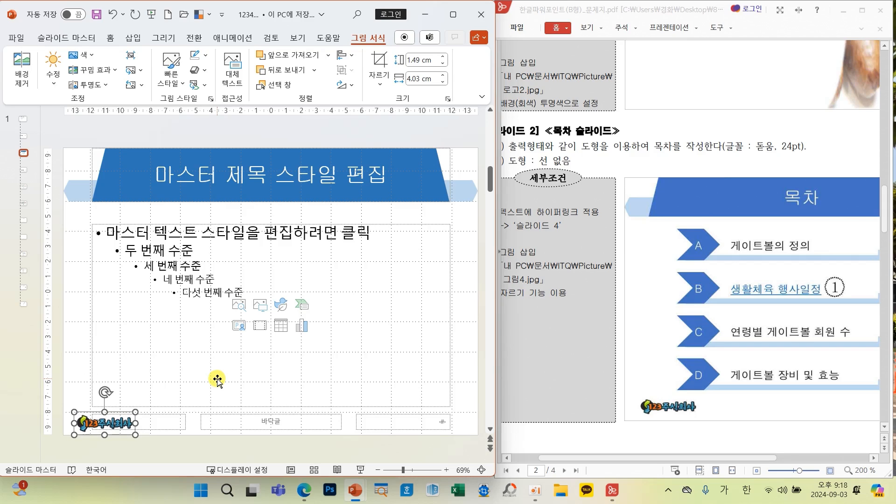
click(80, 374)
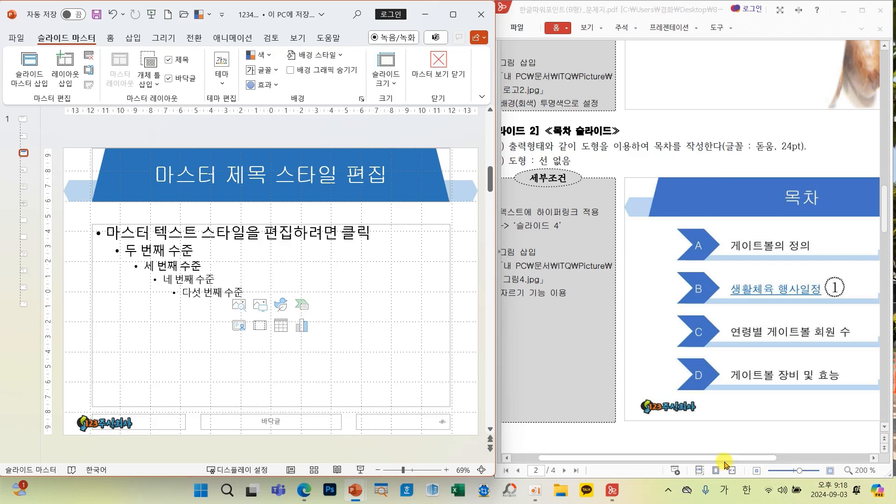
Step: Check the slide number's position on the exam paper's slide 2 and move the layout's slide number placeholder over the footer placeholder's left half
drag(726, 464, 811, 464)
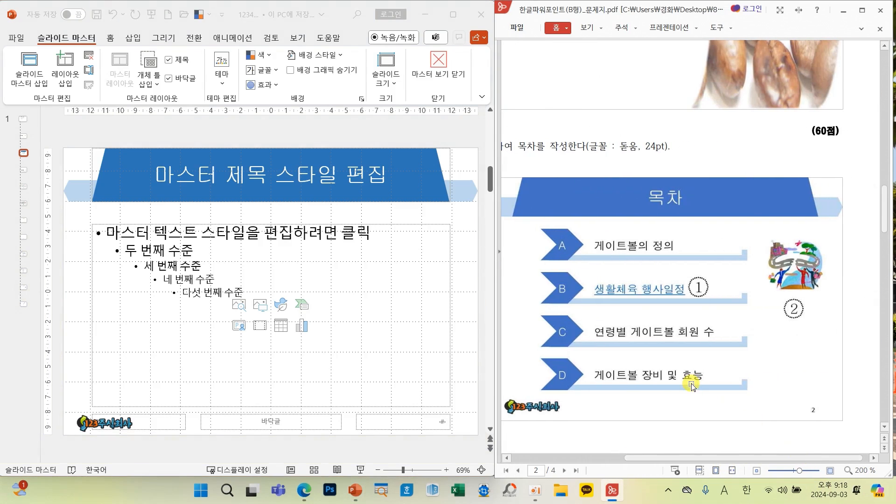
mouse_move(459, 414)
mouse_down()
mouse_move(416, 407)
mouse_move(437, 435)
mouse_move(468, 428)
mouse_move(453, 411)
mouse_up()
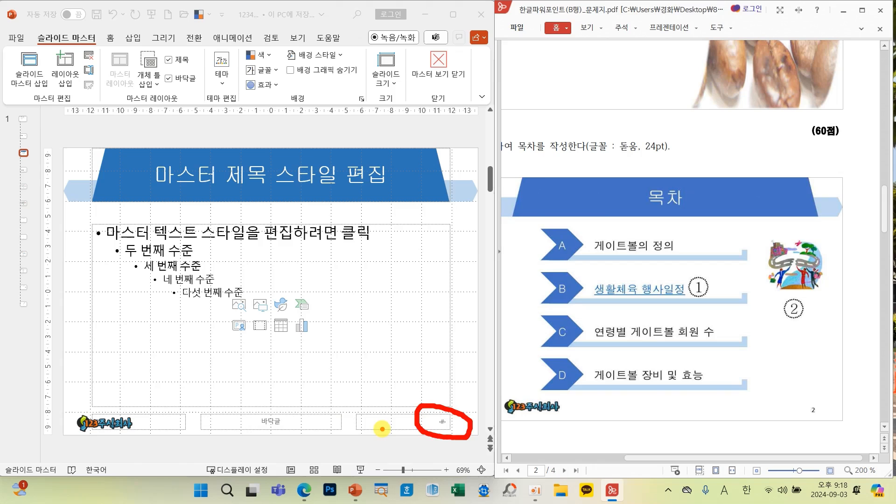
key(Escape)
click(386, 429)
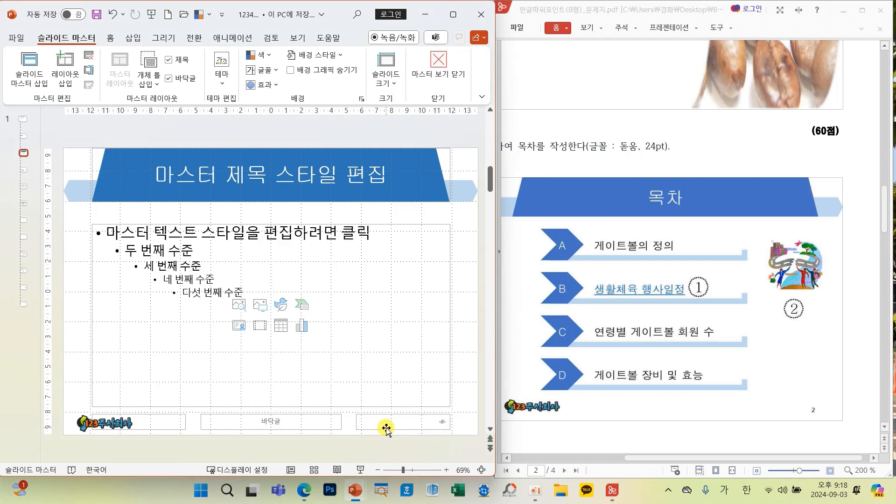
drag(387, 428, 217, 425)
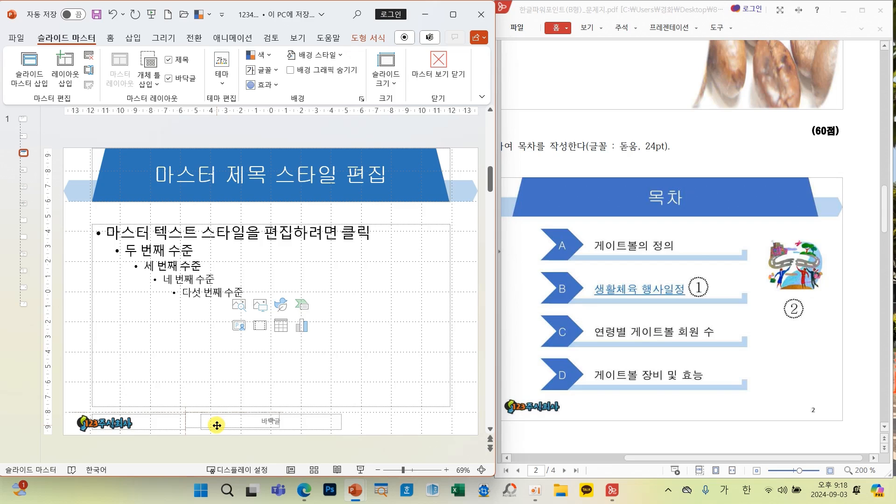
drag(217, 426, 218, 428)
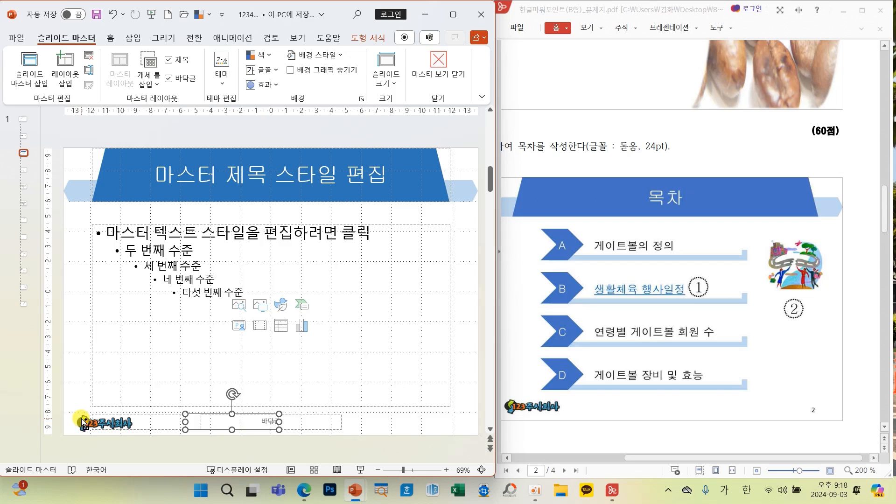
Step: Undo the slide number placeholder's move and close the slide master view
key(ctrl+z)
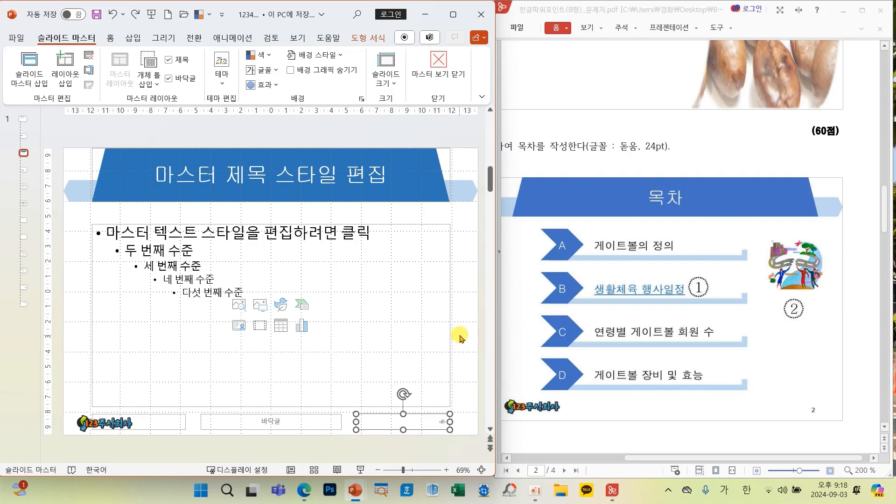
click(457, 286)
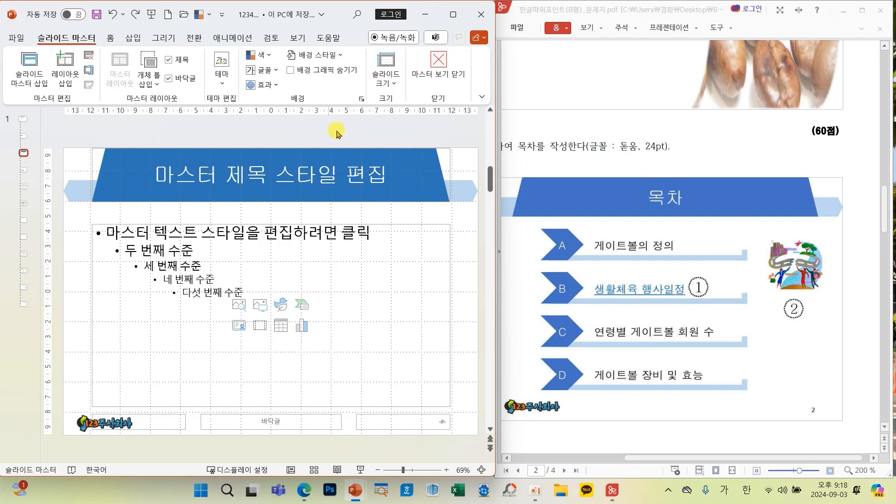
mouse_move(457, 101)
mouse_down()
mouse_move(364, 89)
mouse_move(468, 45)
mouse_move(451, 105)
mouse_up()
mouse_move(54, 28)
mouse_down()
mouse_move(79, 26)
mouse_move(115, 4)
mouse_up()
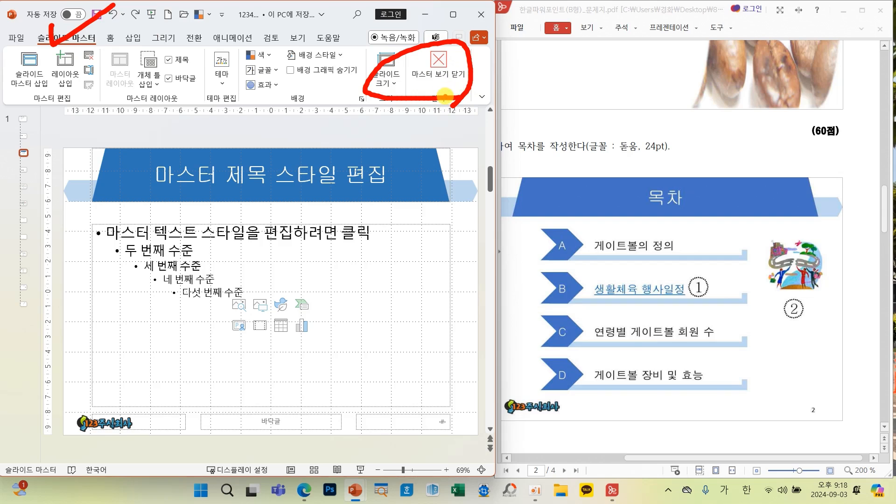
click(441, 72)
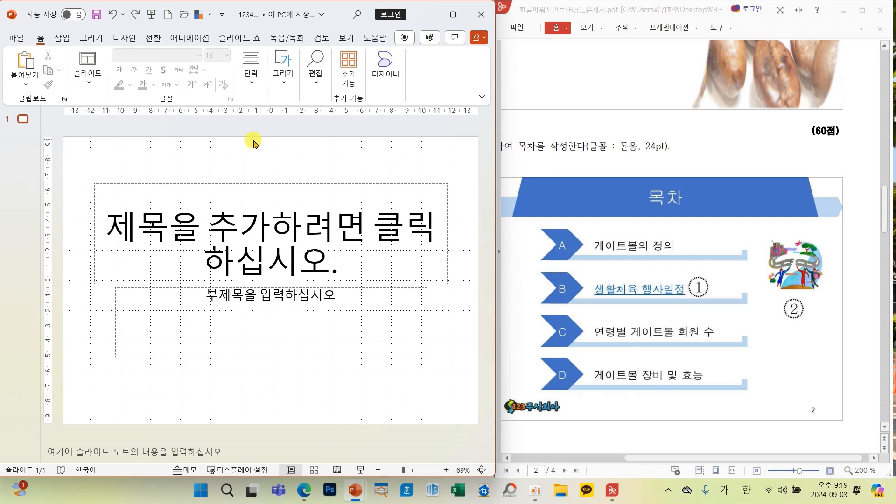
Step: Add five title-and-content slides after the title slide, as slides 2 to 6
click(85, 61)
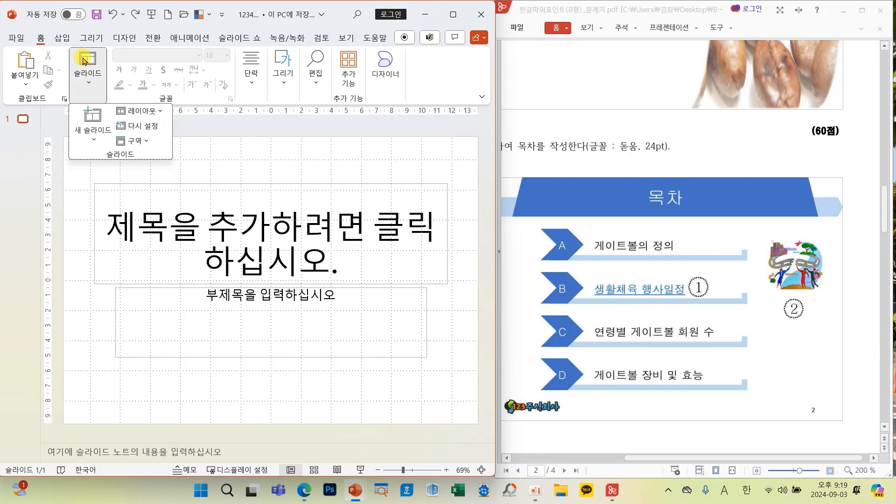
click(91, 116)
click(88, 59)
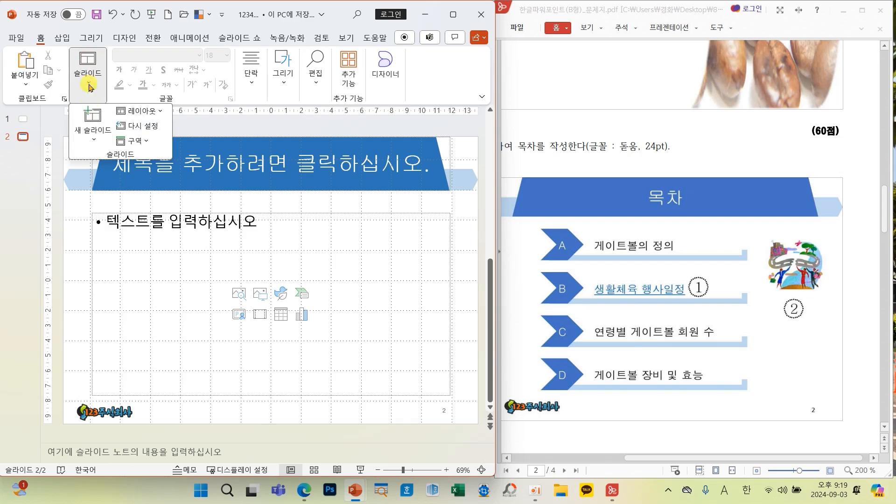
click(92, 116)
click(86, 74)
click(92, 115)
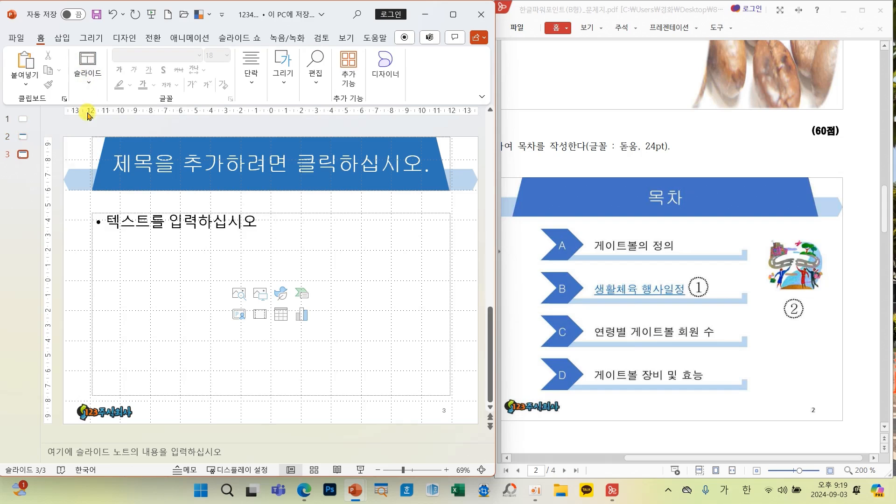
click(88, 63)
click(91, 118)
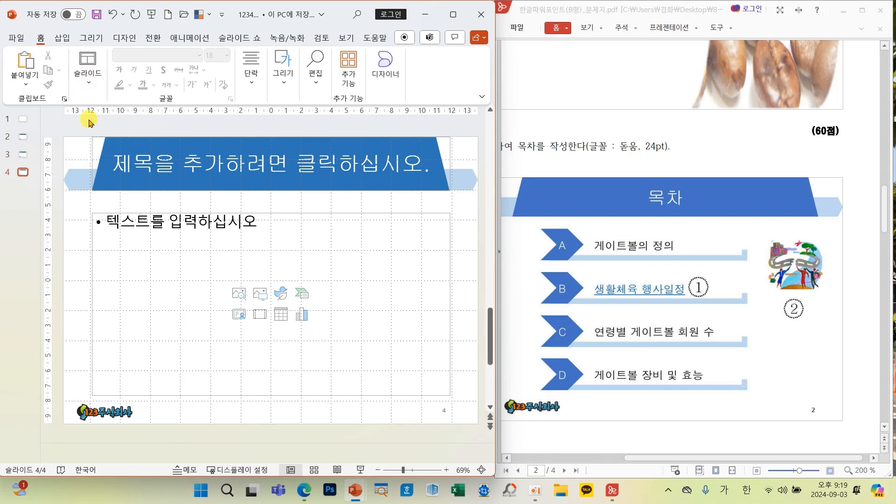
click(88, 63)
click(91, 116)
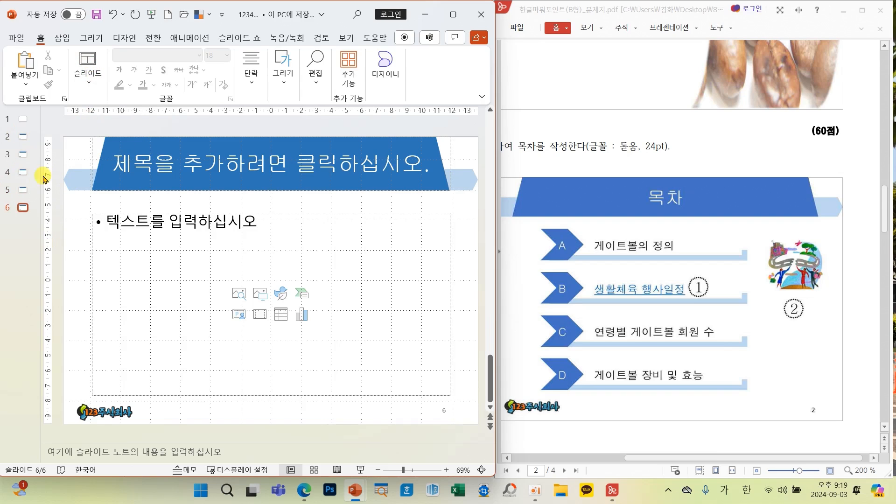
Step: Enlarge the slide thumbnails, check the banner, logo and slide number on slides 2 to 6, and shrink the thumbnails back
drag(39, 165, 107, 165)
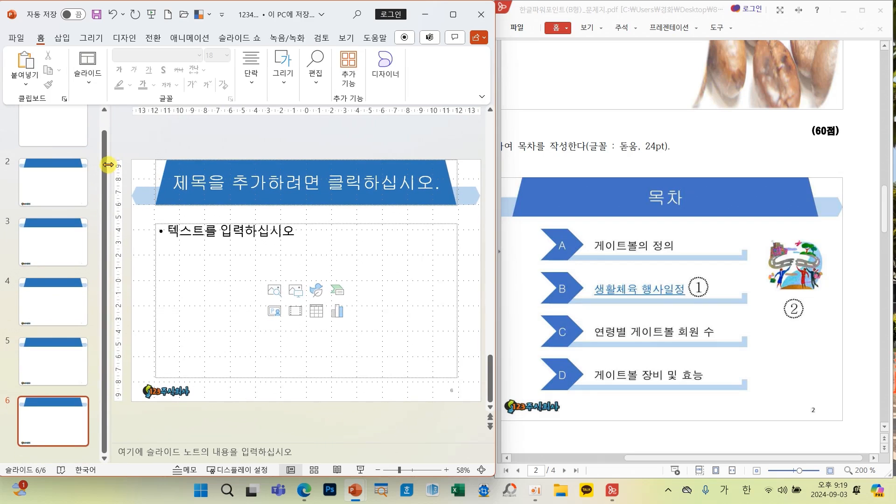
click(69, 150)
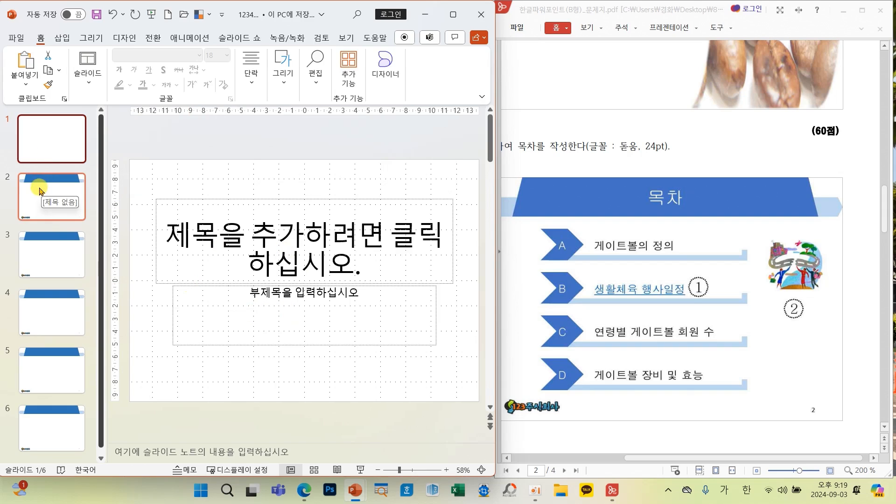
click(37, 240)
click(48, 310)
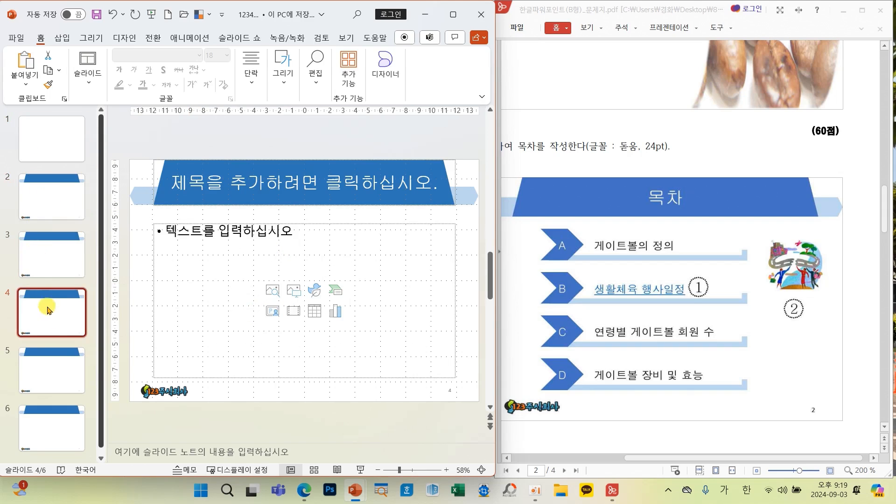
click(56, 360)
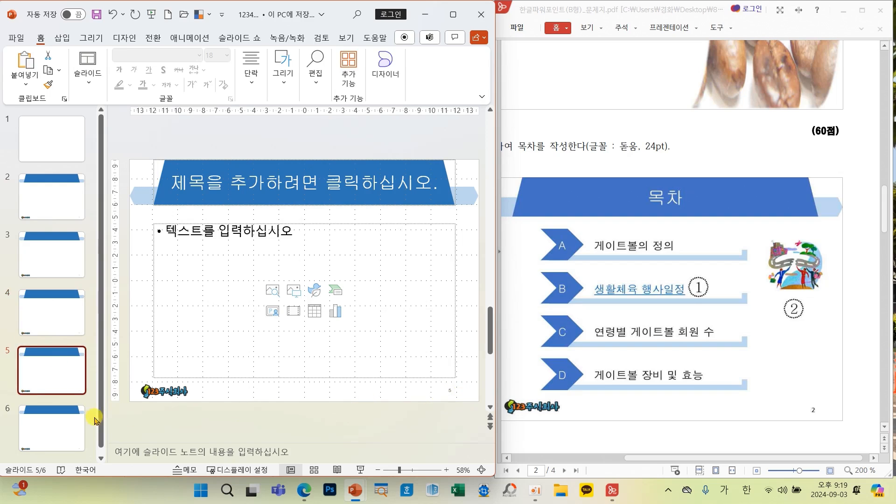
click(67, 421)
click(53, 364)
click(49, 307)
click(45, 251)
click(45, 202)
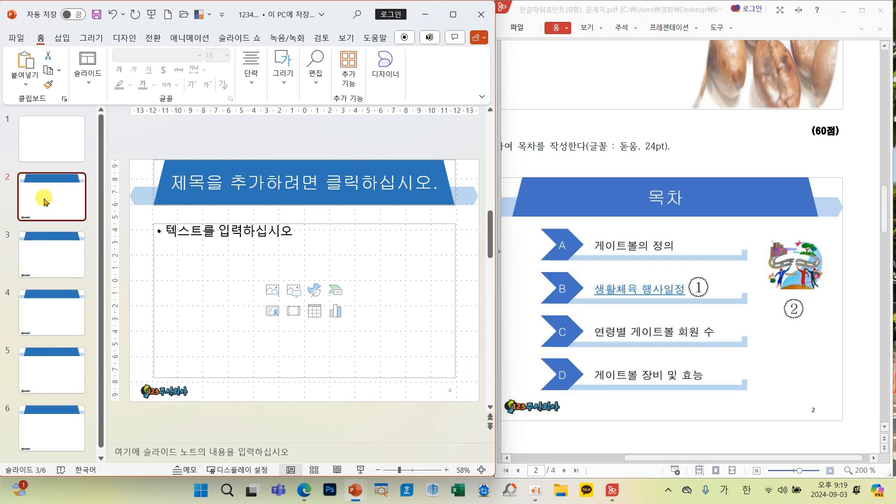
drag(107, 167, 25, 170)
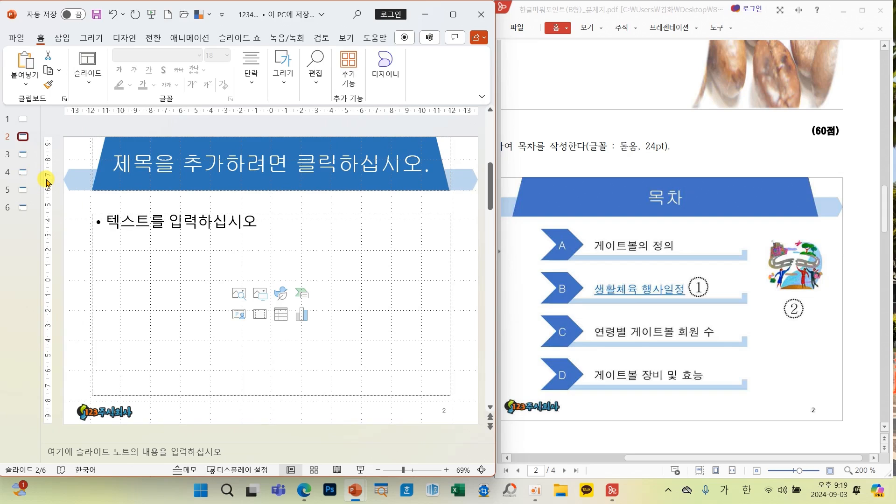
Step: Go to slide 1, save the presentation, and check the cover design requirements for slide 1 in the exam paper
click(21, 121)
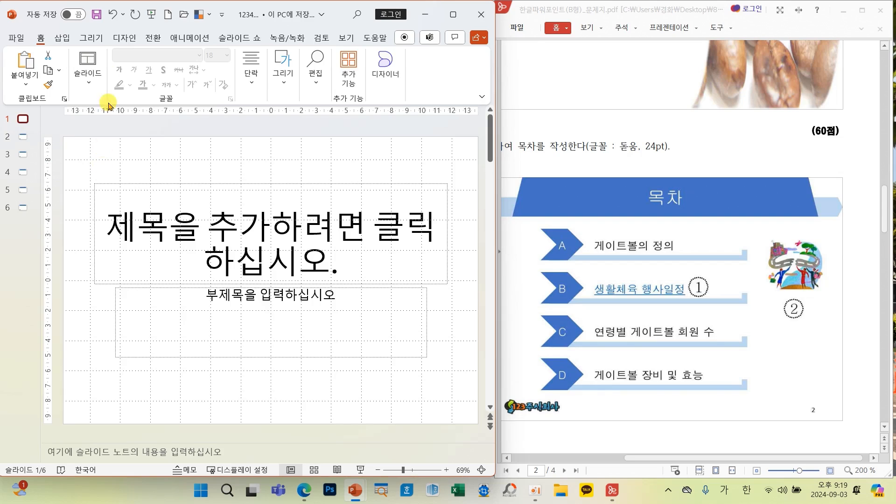
click(97, 22)
scroll(612, 377, up, 5)
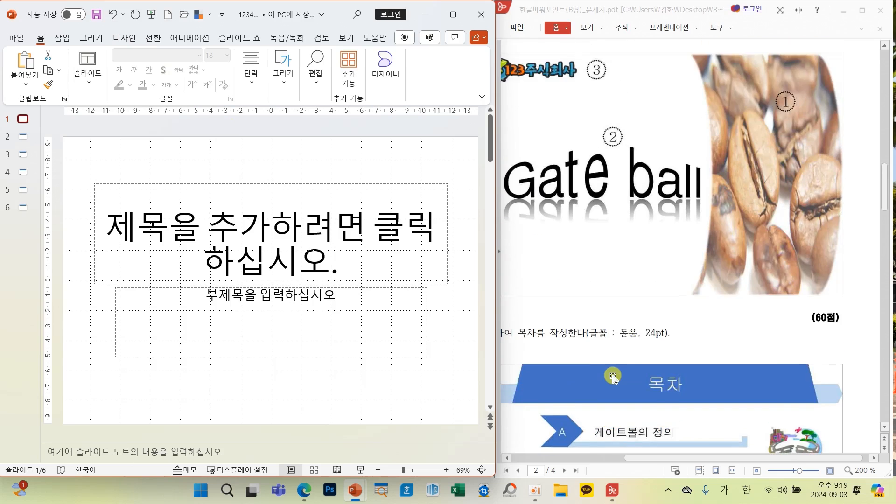
drag(695, 459, 591, 459)
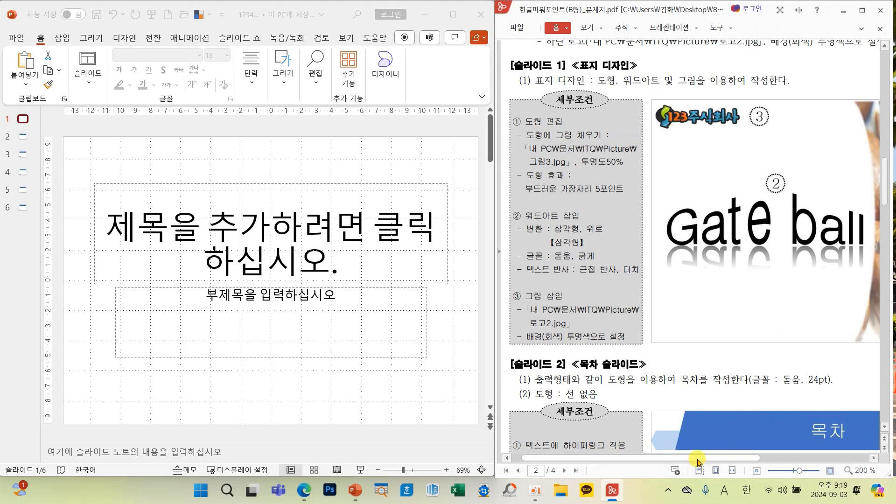
drag(700, 459, 787, 462)
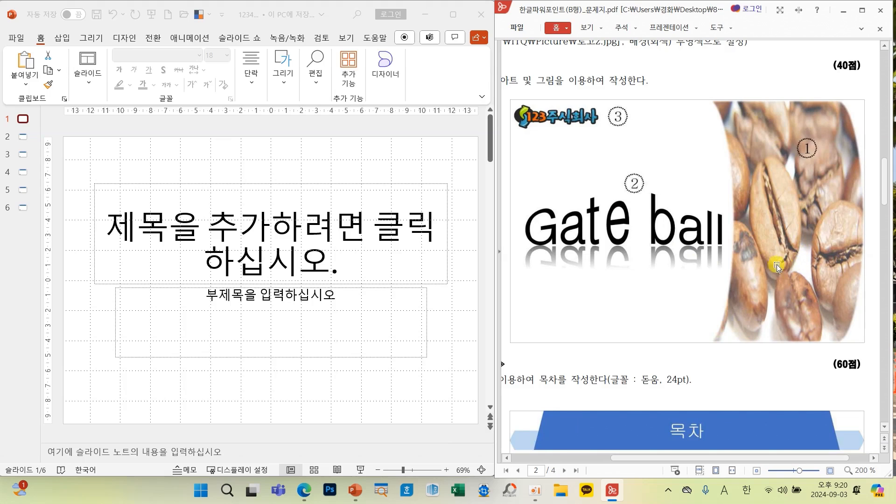
Step: Delete the title and subtitle placeholders from slide 1
click(93, 171)
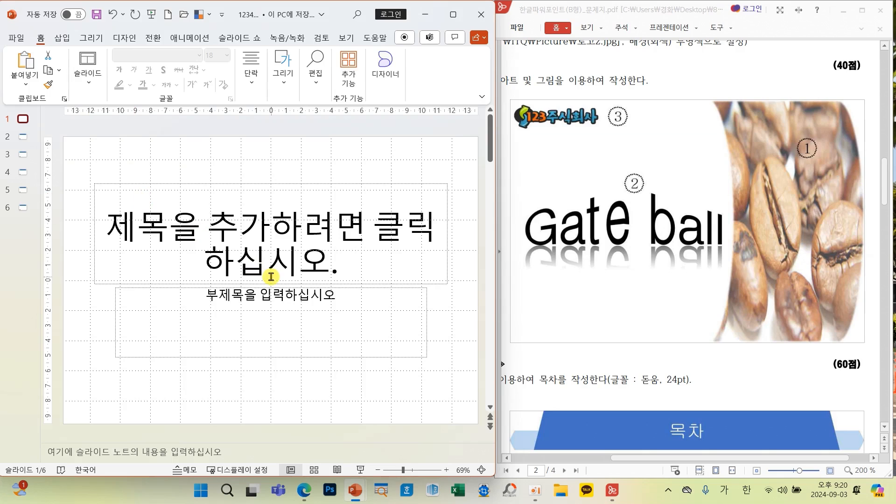
drag(86, 176, 470, 393)
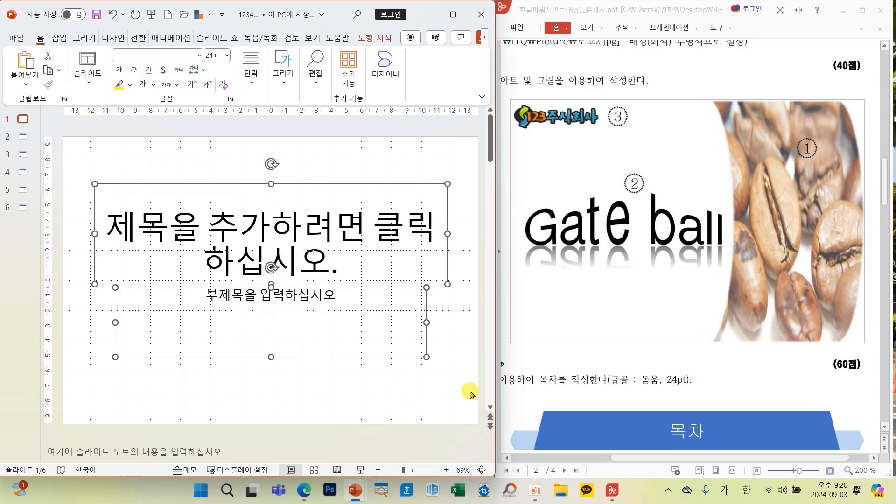
key(Delete)
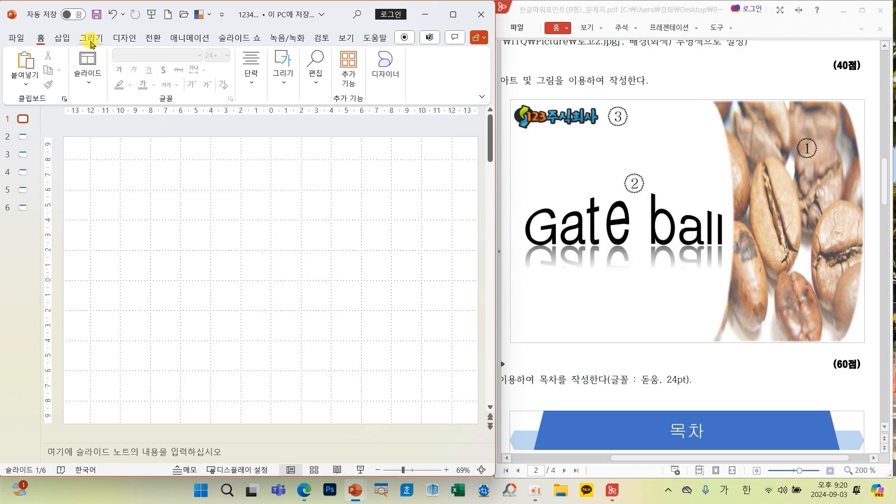
Step: Draw a flowchart Stored Data shape at full slide height over the right part of slide 1 and flip it horizontally
click(283, 70)
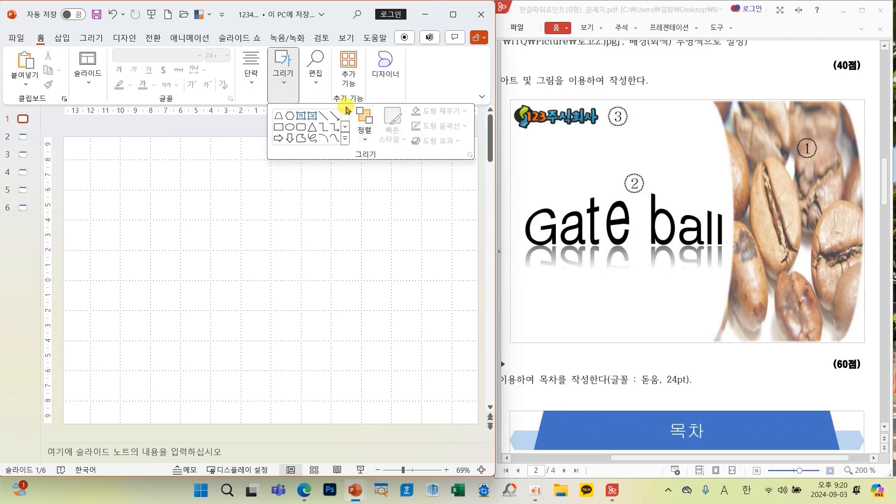
click(346, 139)
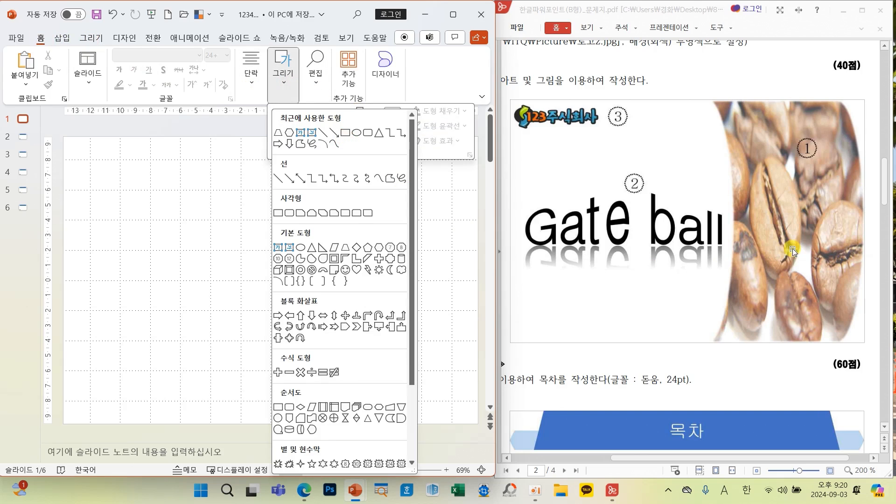
click(390, 419)
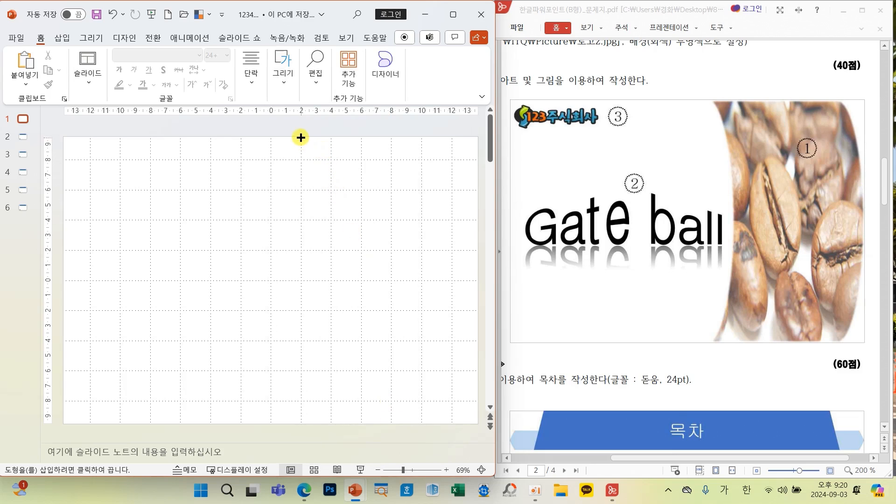
mouse_move(300, 136)
mouse_down()
mouse_move(416, 264)
mouse_move(456, 405)
mouse_move(476, 425)
mouse_up()
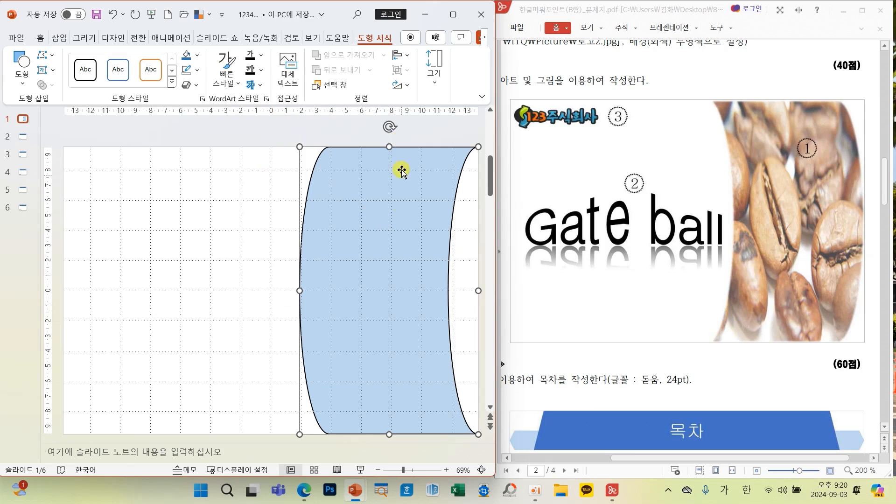
click(401, 84)
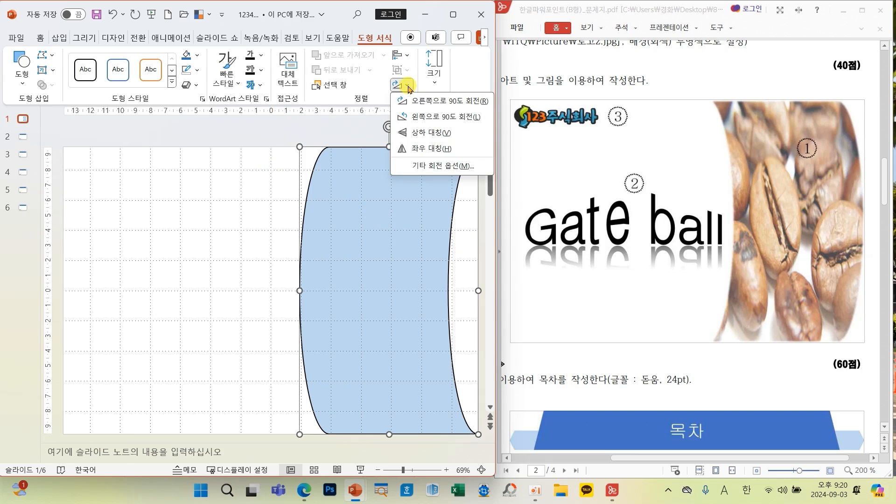
click(416, 150)
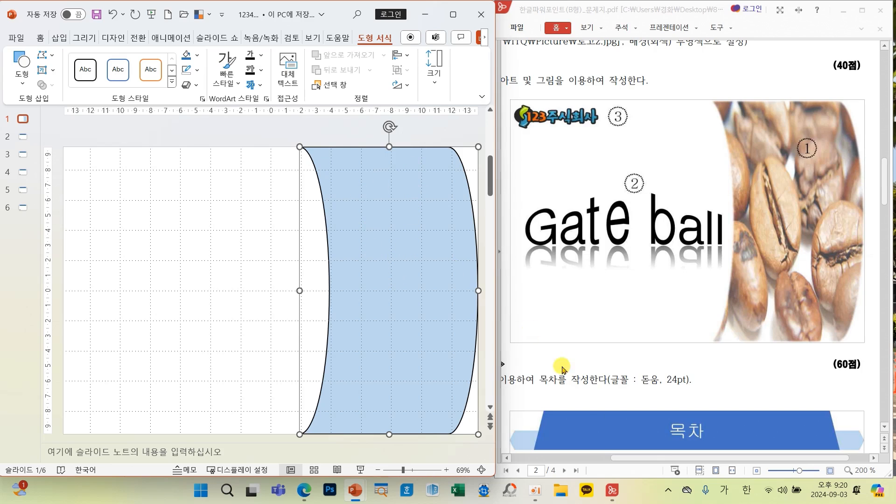
Step: Check the exam paper's shape requirements and fill the cover shape with the picture 그림3 from the ITQ Picture folder
drag(653, 462, 576, 452)
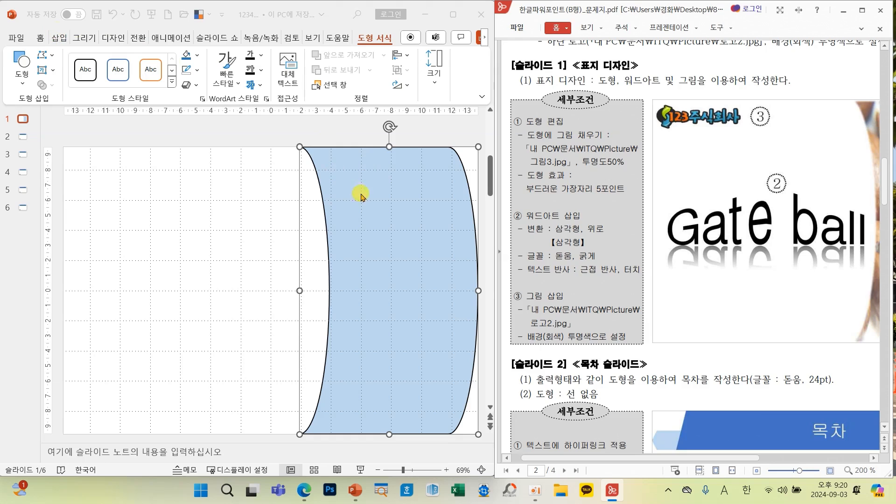
click(192, 55)
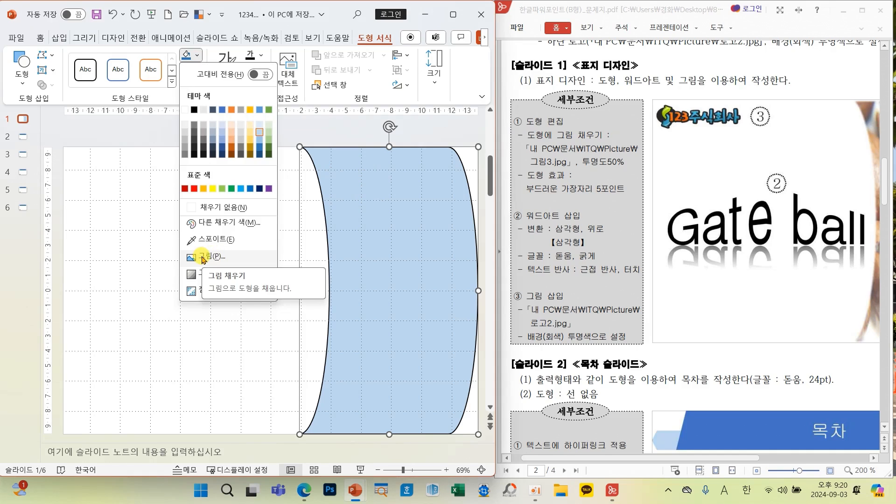
click(203, 258)
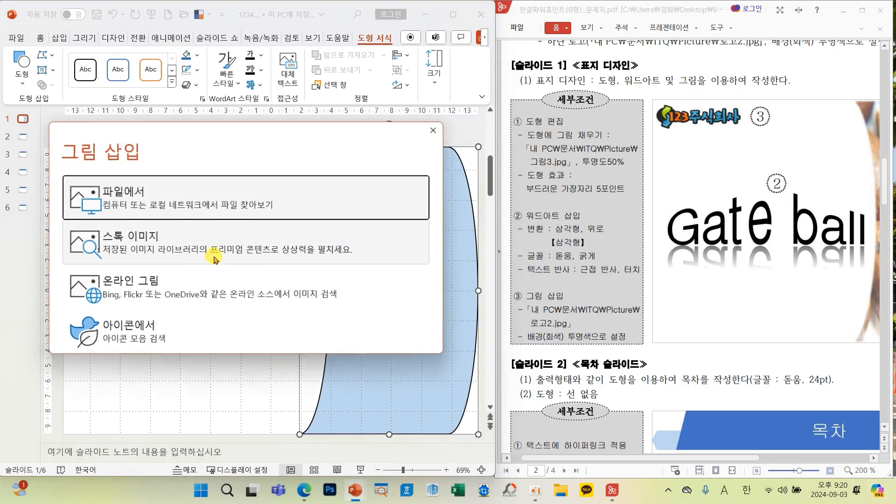
click(176, 205)
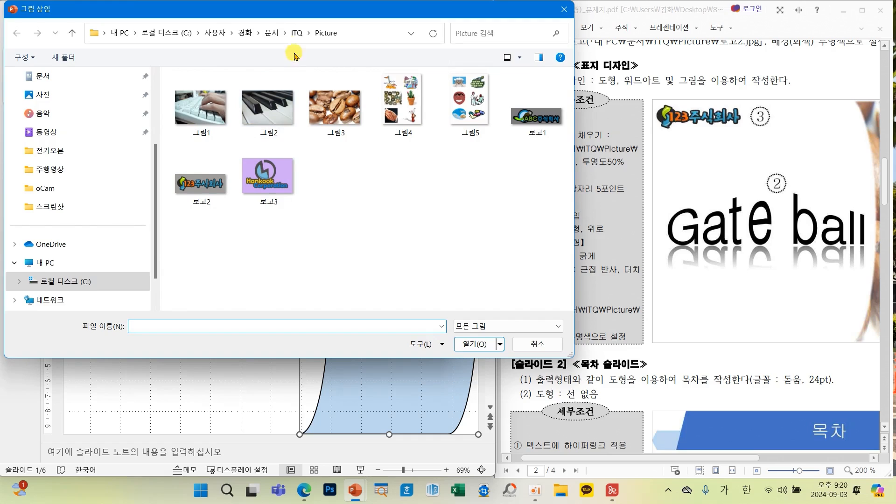
click(334, 109)
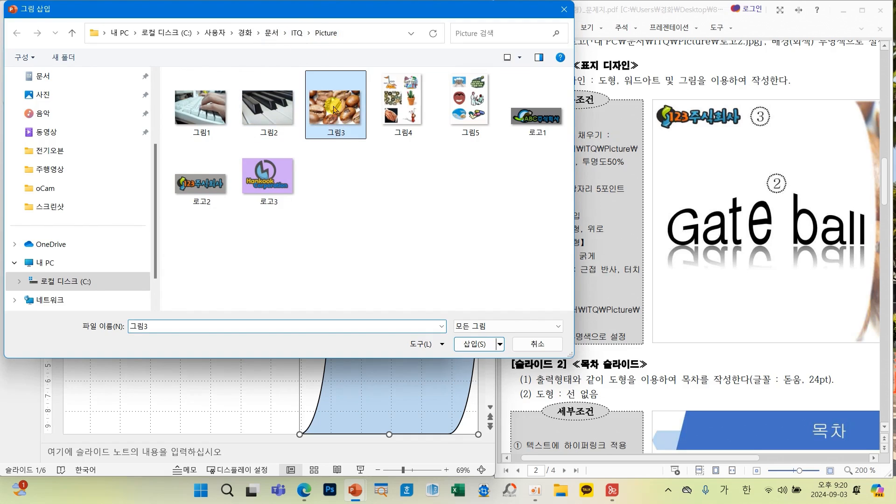
click(473, 344)
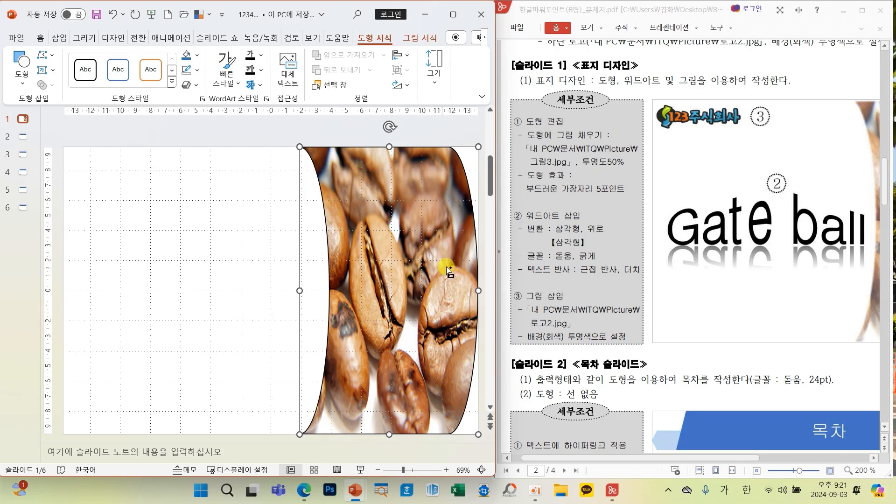
drag(570, 155, 634, 171)
drag(517, 181, 637, 197)
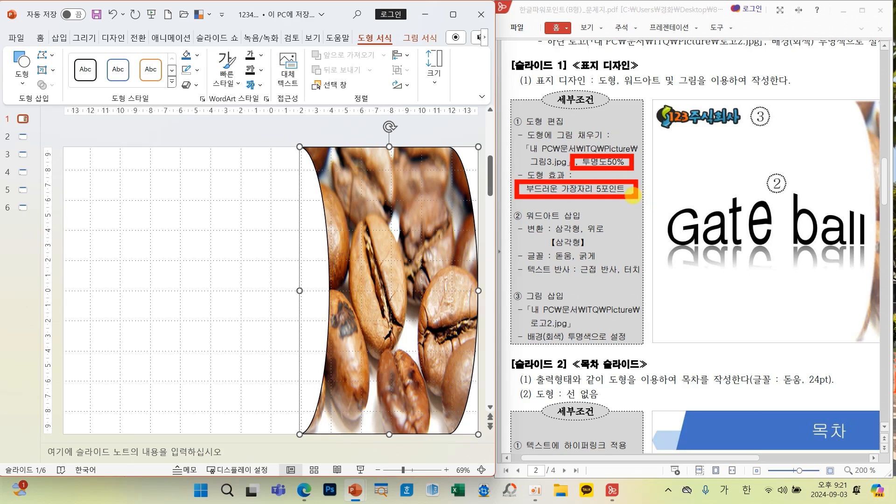
Step: Set the transparency of the cover shape's picture fill to 50%
right_click(405, 246)
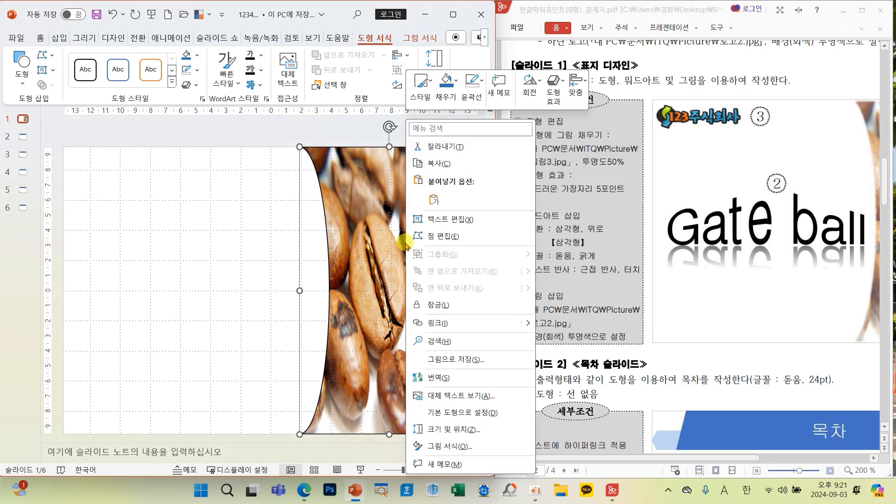
click(447, 447)
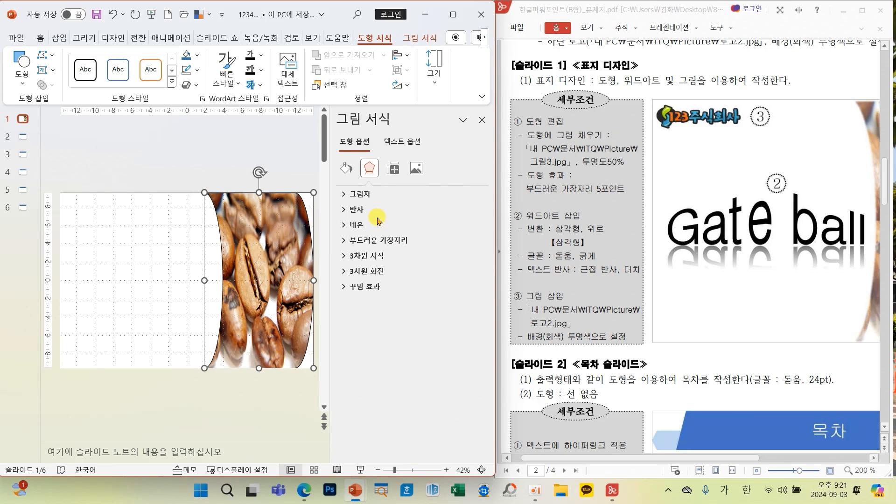
click(345, 170)
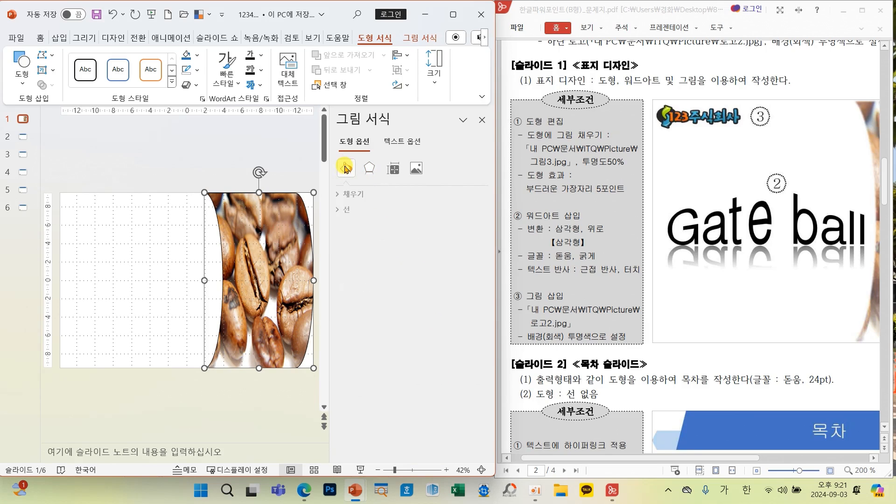
click(355, 194)
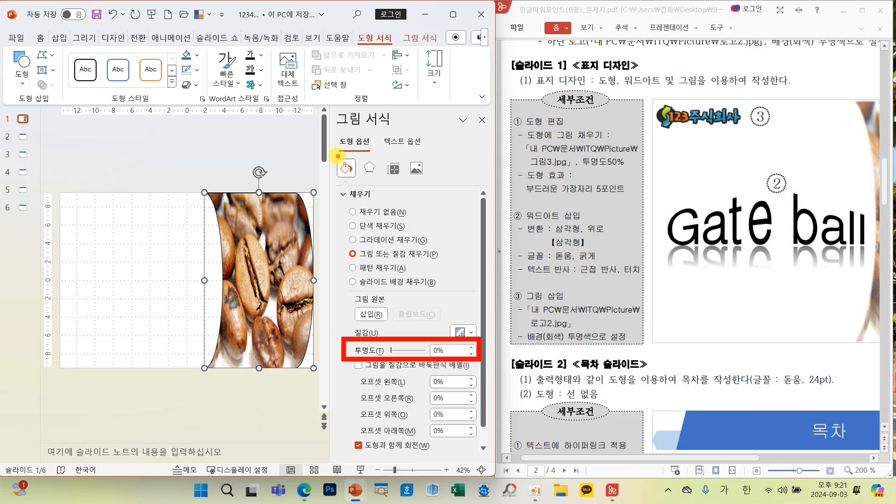
drag(338, 156, 367, 143)
drag(344, 203, 375, 201)
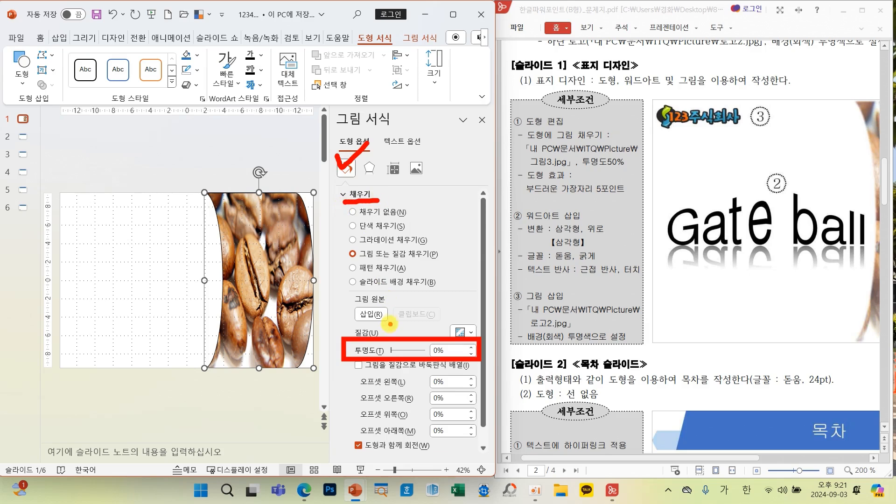
click(434, 350)
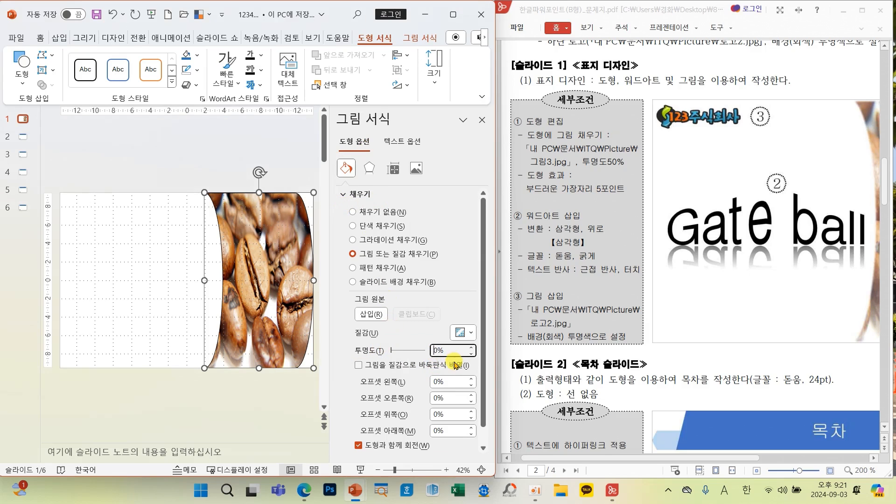
text(5)
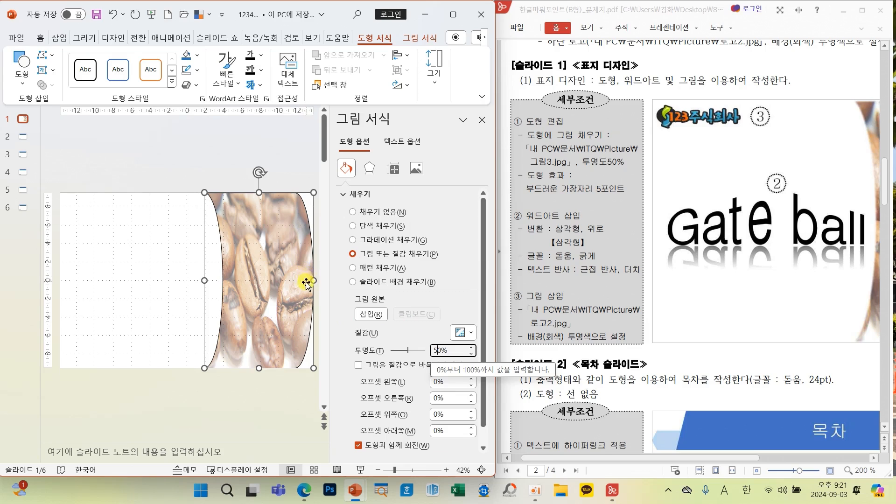
Step: Apply the 5-point soft edges preset to the cover shape and close the formatting options
click(369, 171)
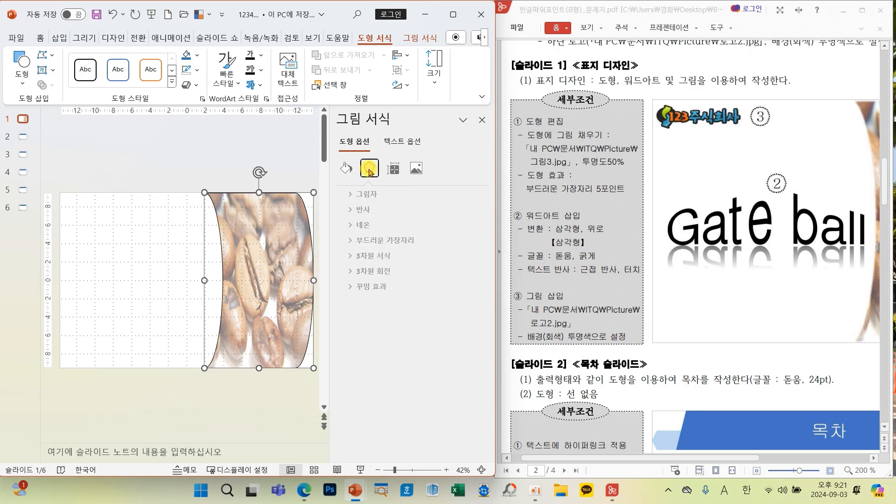
click(389, 242)
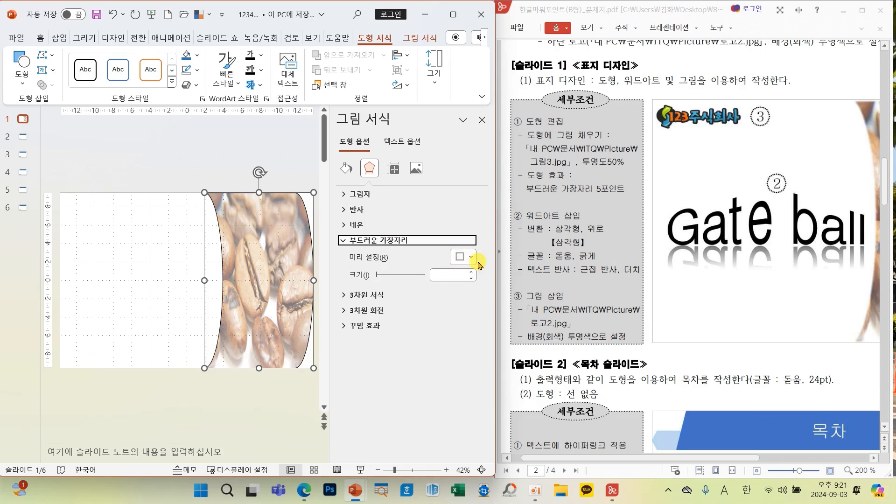
click(457, 258)
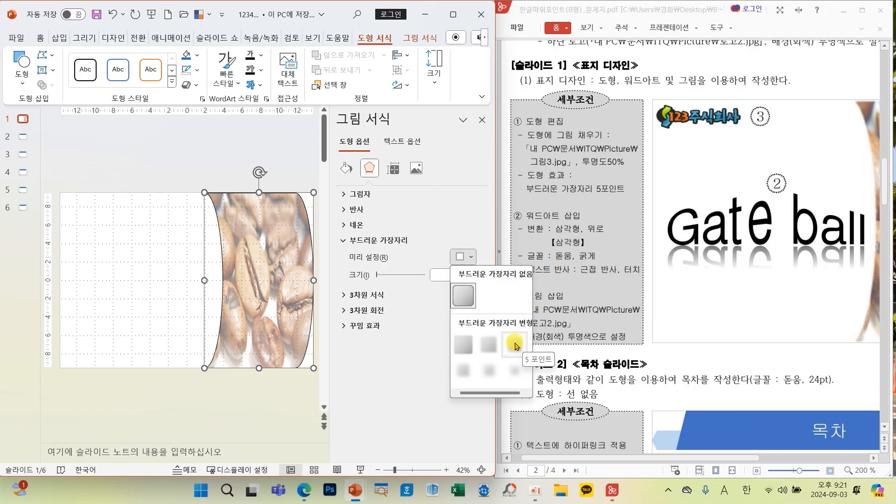
click(514, 344)
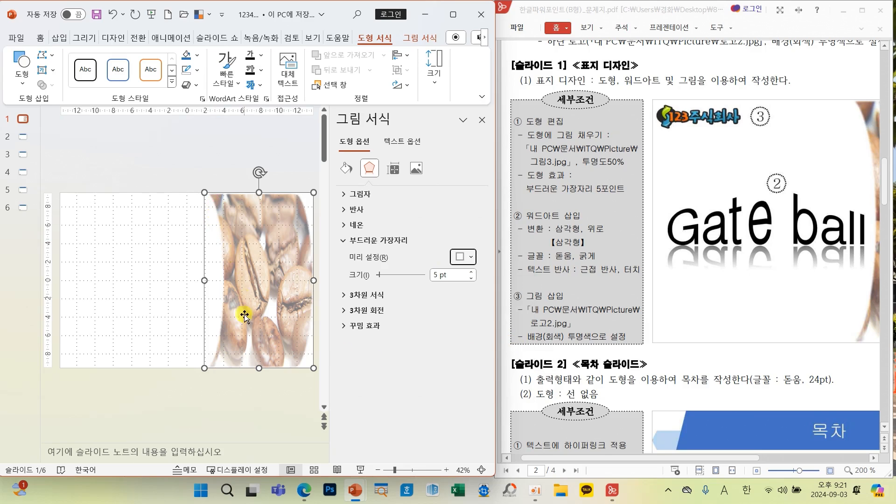
click(482, 120)
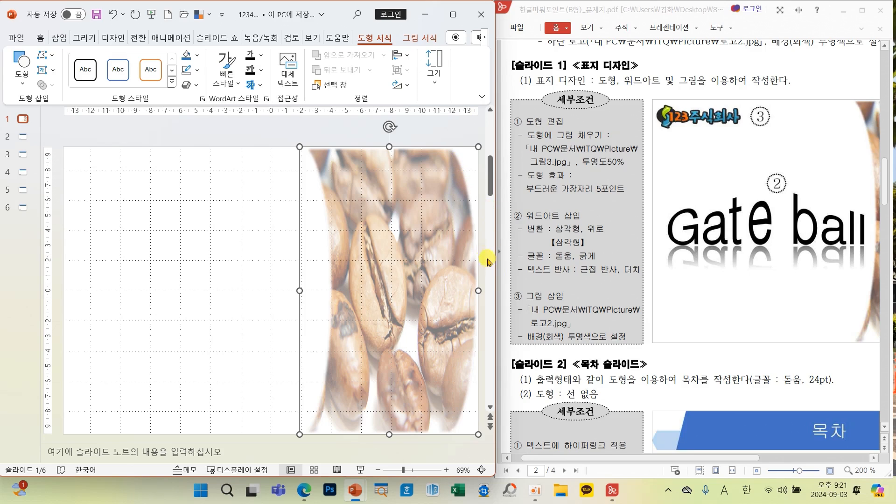
Step: Check the exam paper's WordArt requirements and insert a WordArt object in the orange outlined style on slide 1
scroll(680, 301, up, 2)
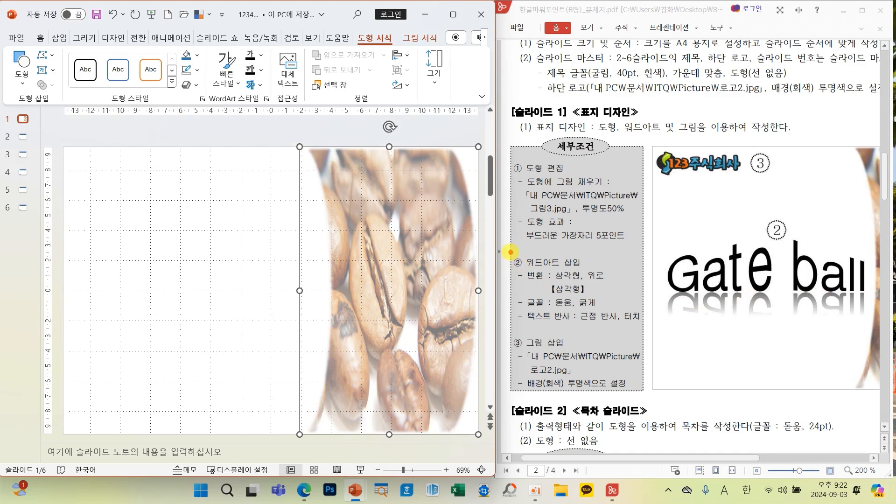
drag(509, 251, 652, 330)
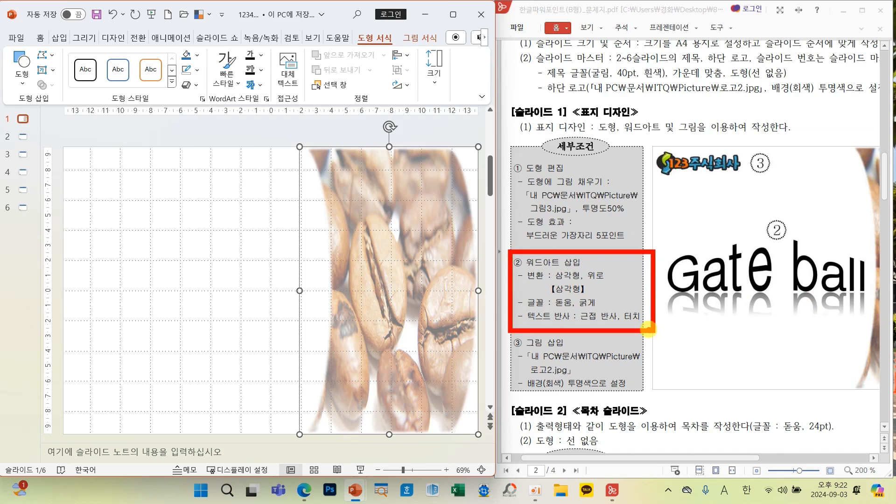
click(163, 220)
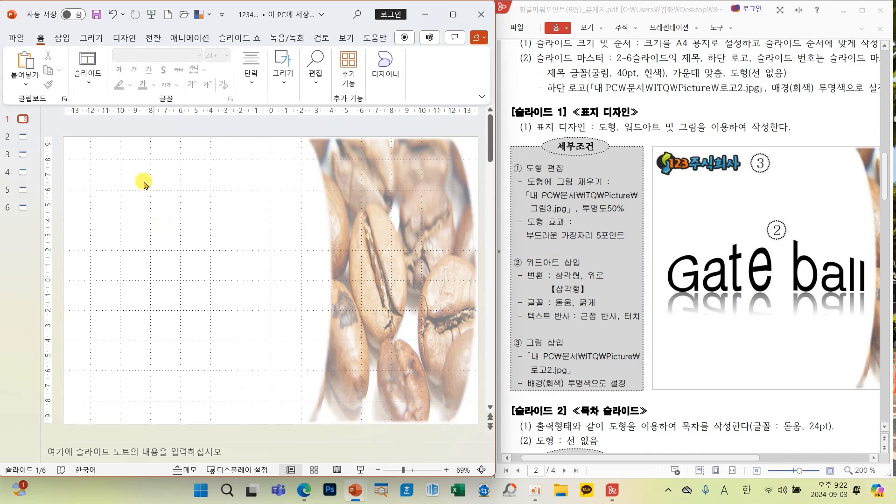
click(64, 39)
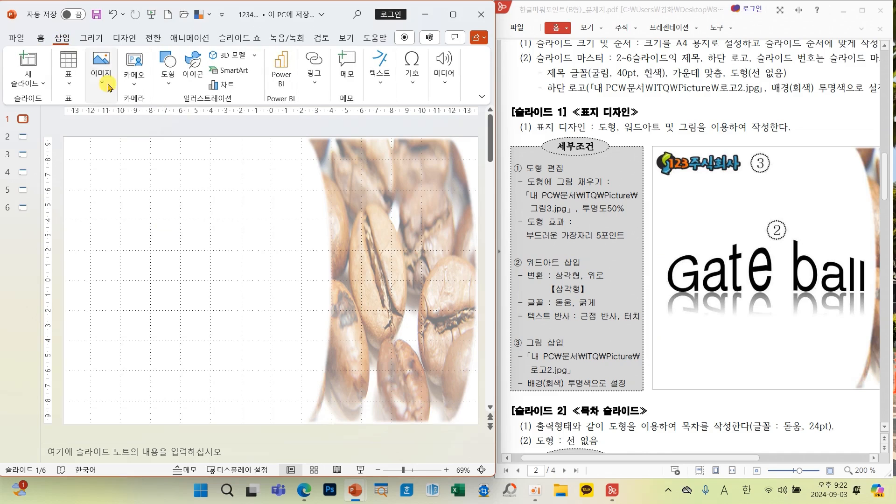
click(378, 79)
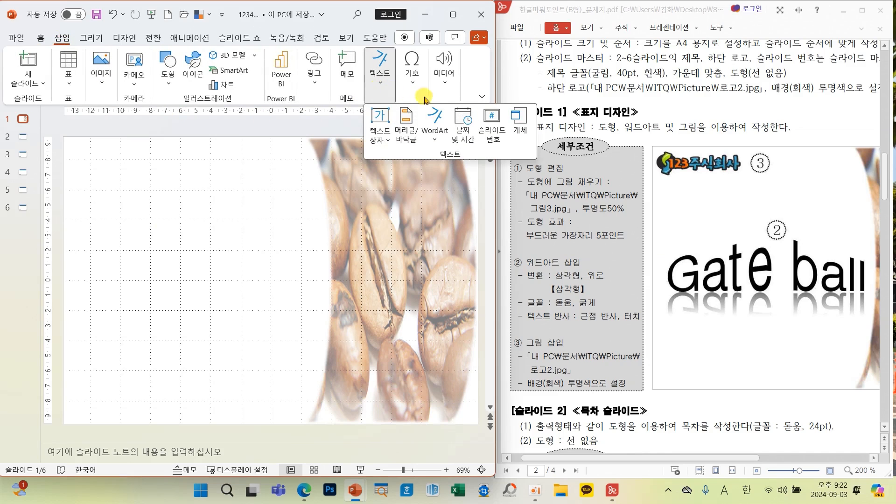
click(435, 127)
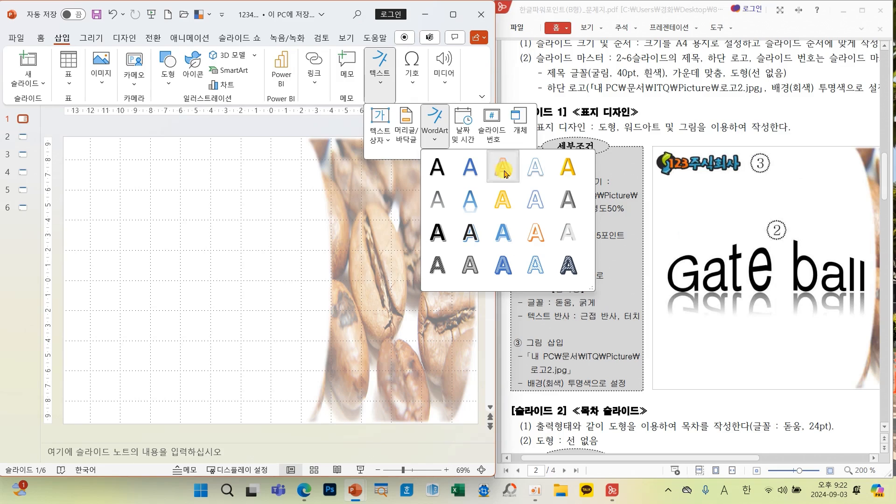
click(537, 192)
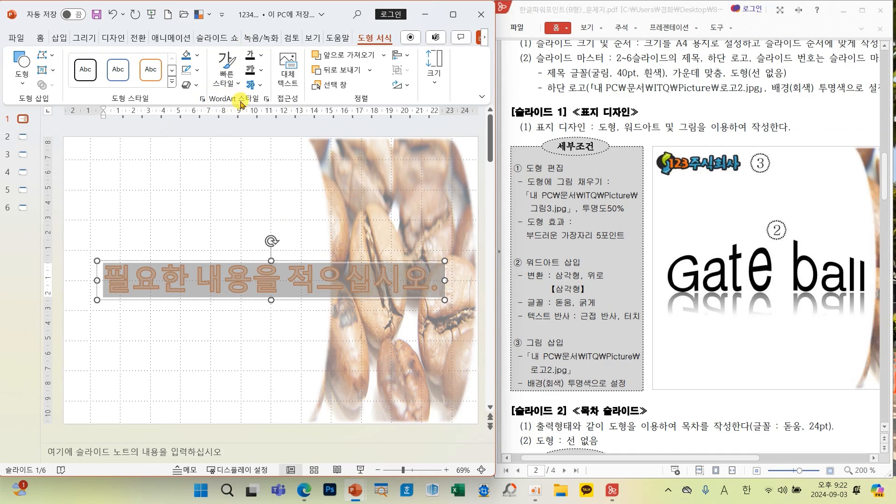
Step: Clear the WordArt formatting from the new WordArt's placeholder text, widening the window while working and narrowing it again
drag(497, 135, 783, 136)
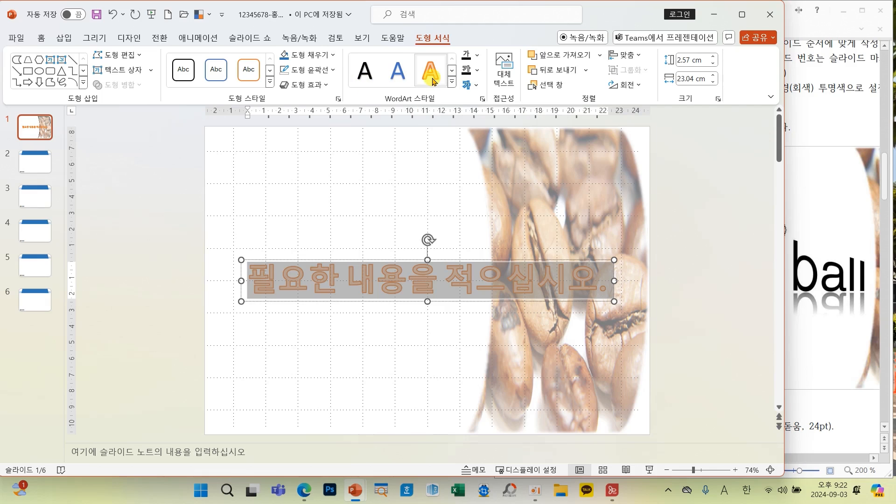
mouse_move(456, 96)
mouse_down()
mouse_move(453, 72)
mouse_move(430, 84)
mouse_move(465, 85)
mouse_up()
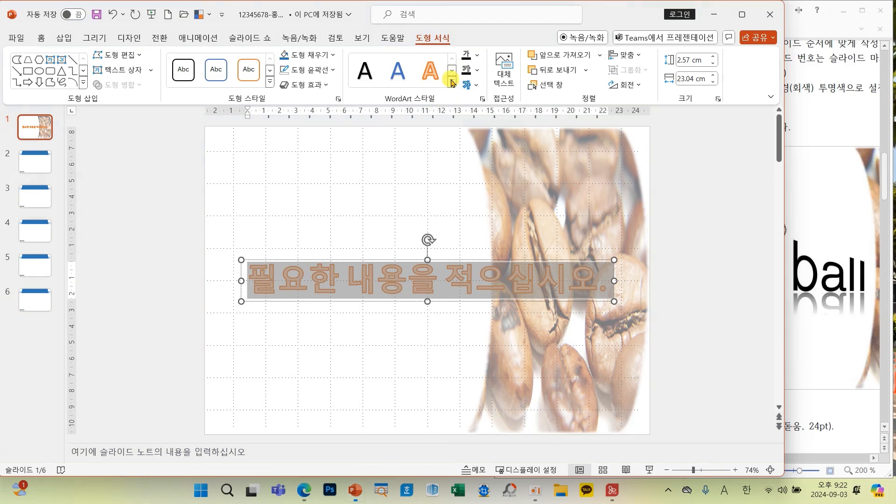
click(452, 83)
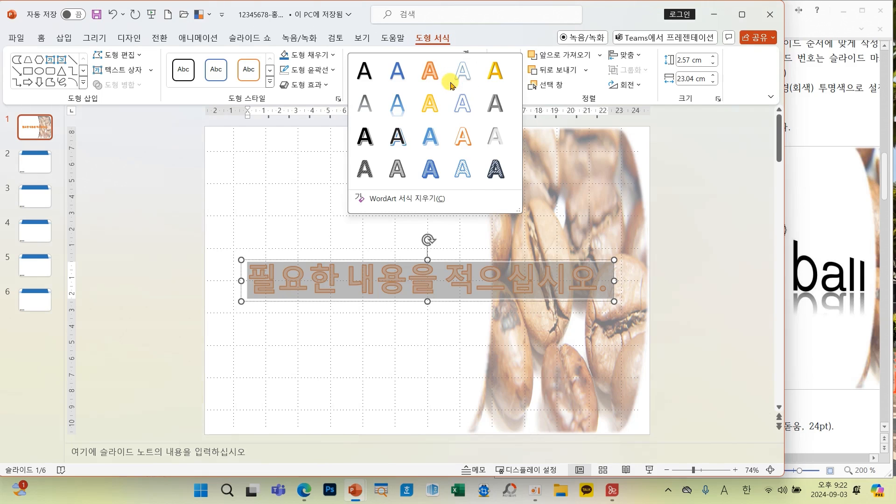
click(382, 201)
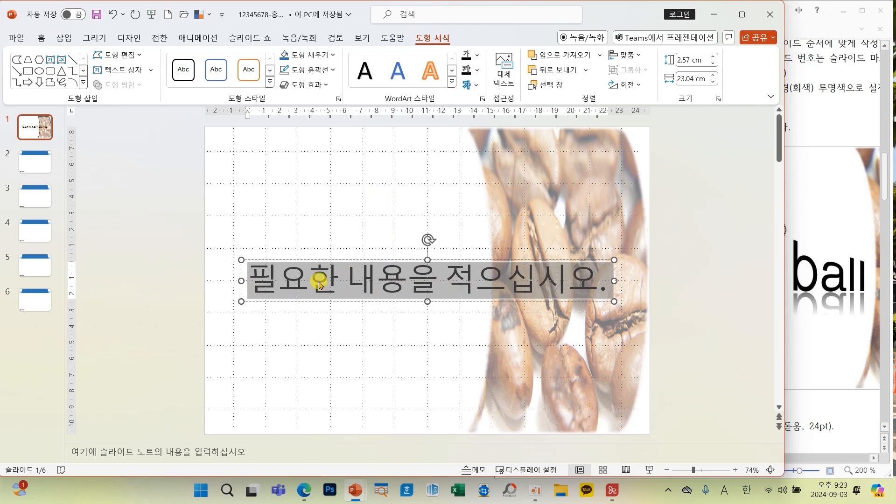
drag(784, 238, 496, 231)
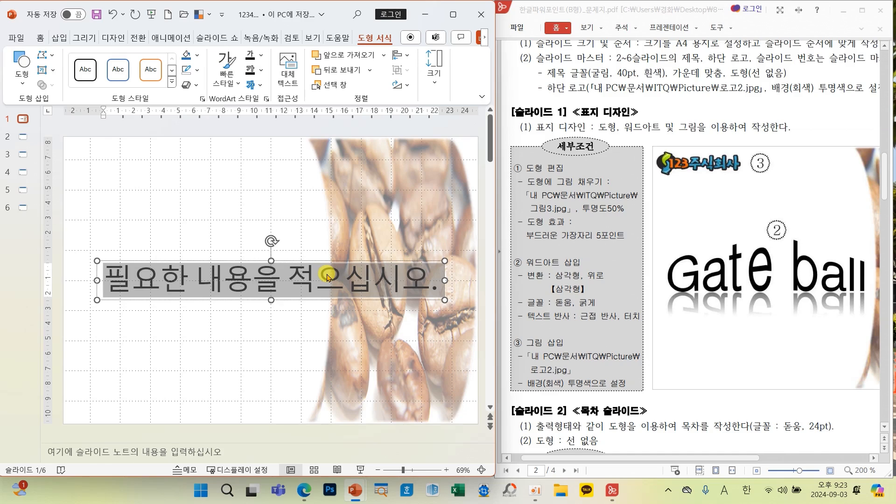
Step: Replace the WordArt's placeholder text with "Gate ball"
key(Delete)
text(G)
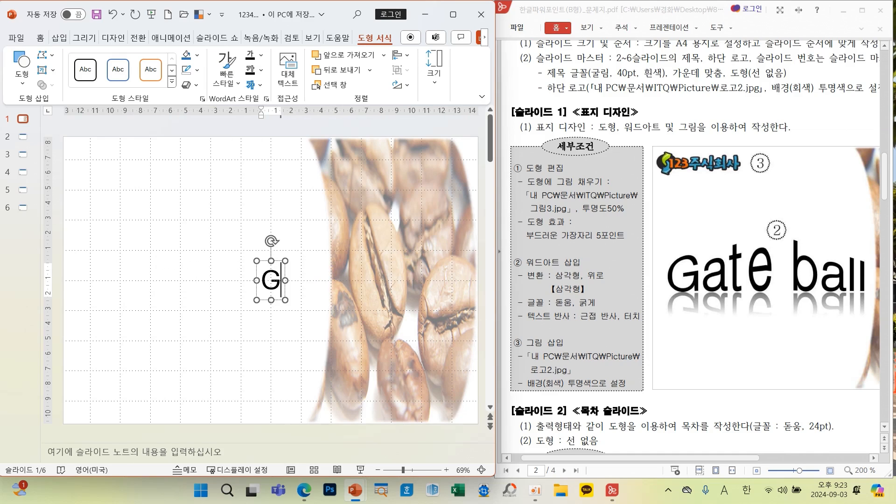
text(ate)
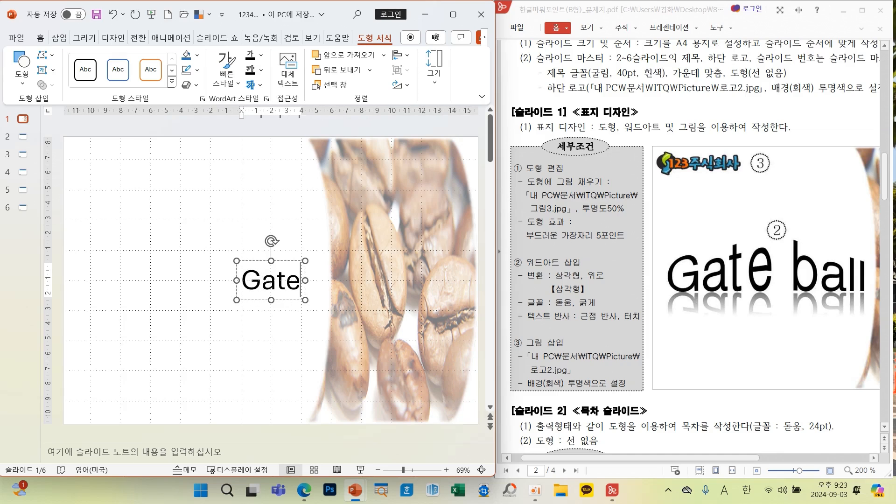
text( ball)
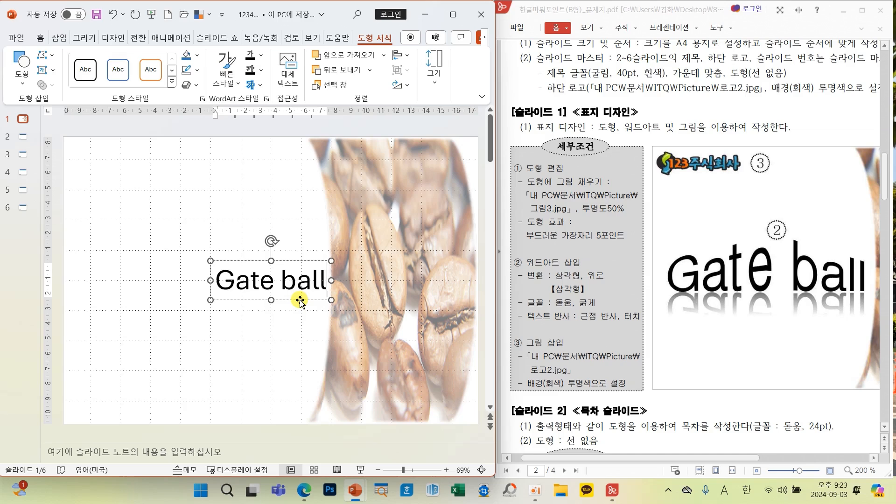
Step: Apply the upward triangle (삼각형, 위로) transform text effect to the "Gate ball" WordArt
click(300, 301)
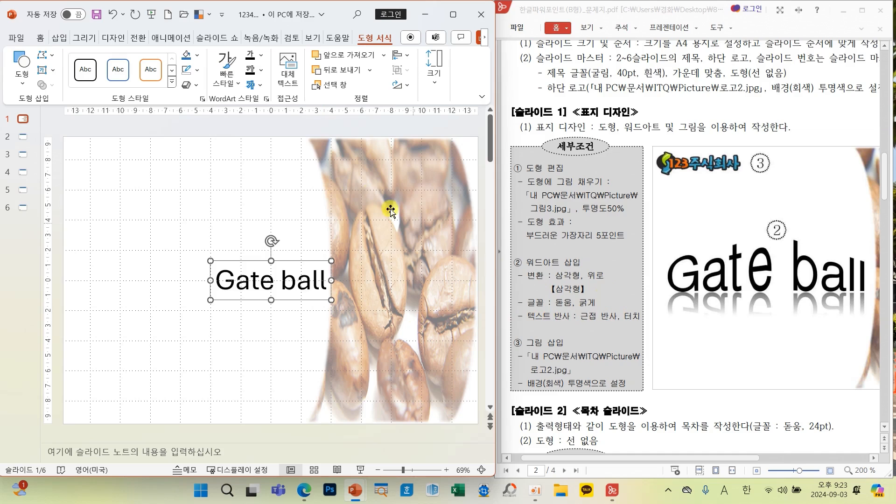
click(259, 87)
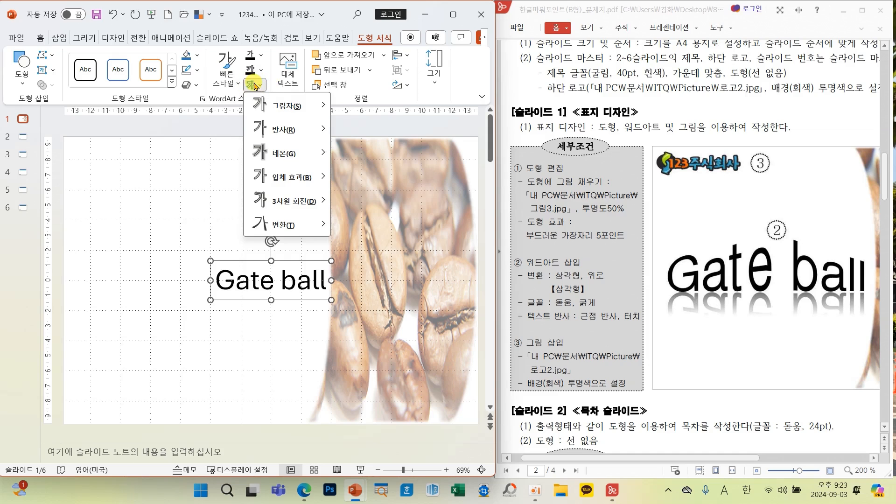
mouse_move(281, 225)
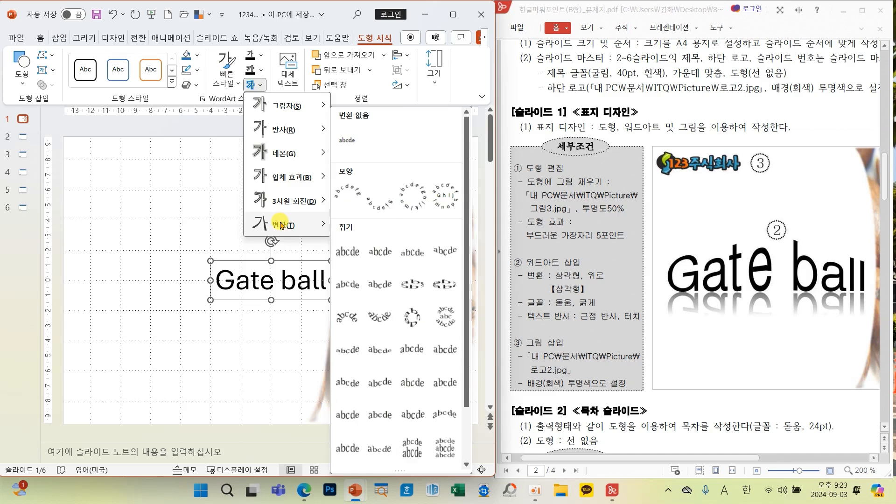
click(409, 252)
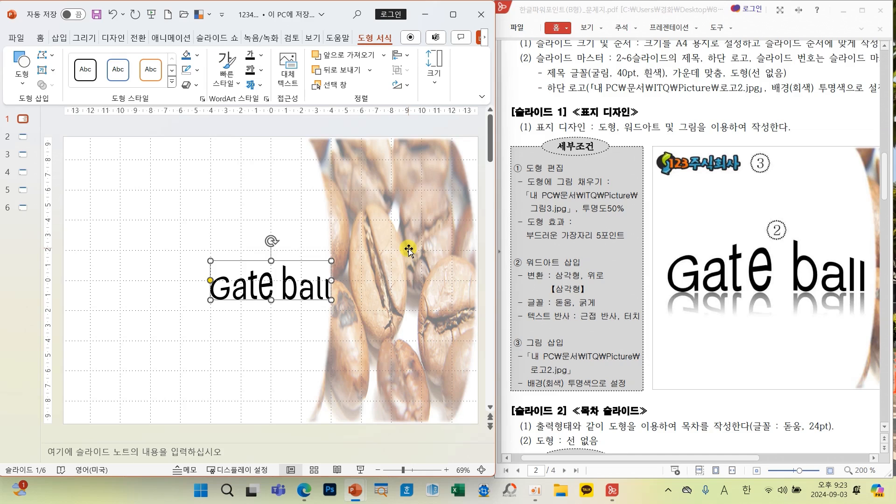
Step: Add the tight, touching reflection (근접 반사, 터치) to the "Gate ball" WordArt text
click(253, 85)
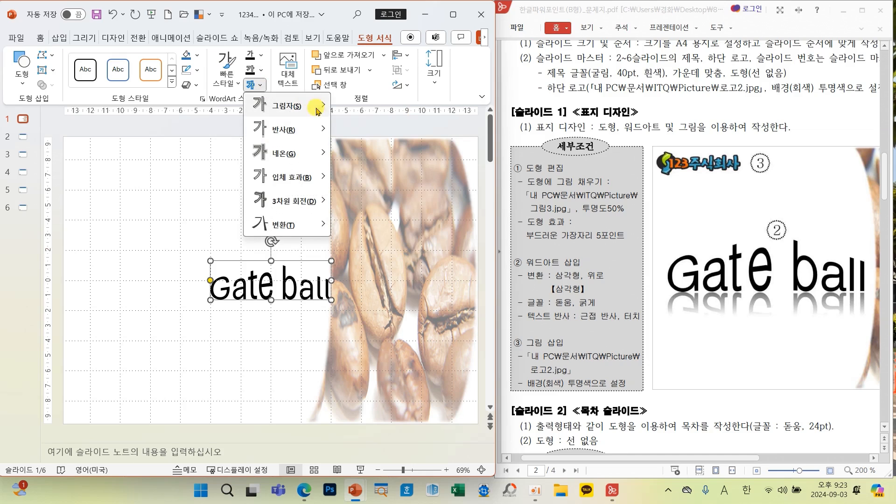
mouse_move(317, 134)
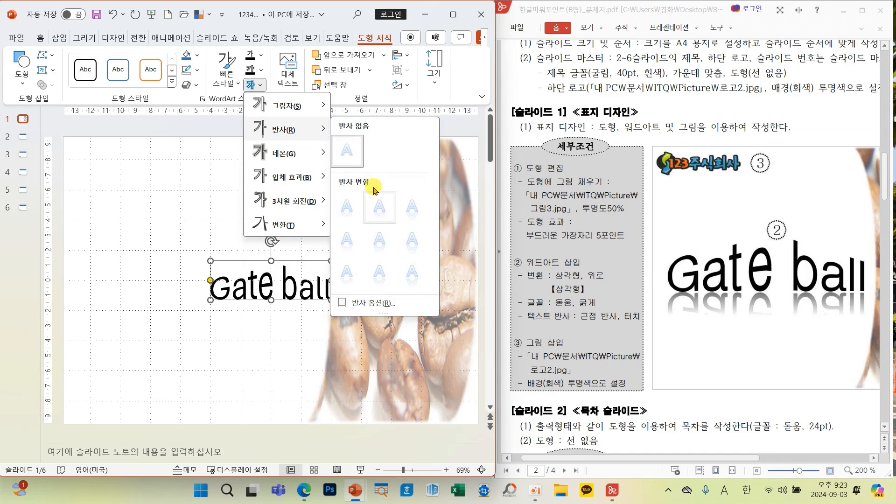
click(343, 208)
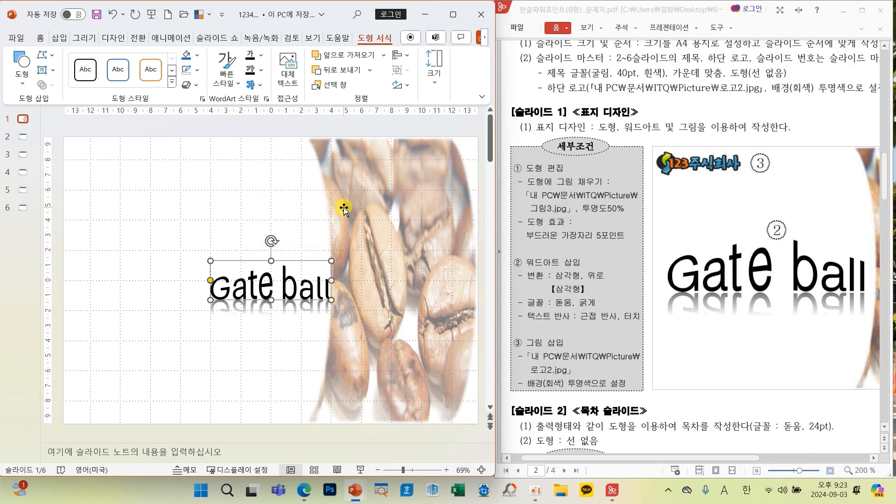
Step: Set the "Gate ball" WordArt's font to 돋움 and make it bold
click(40, 38)
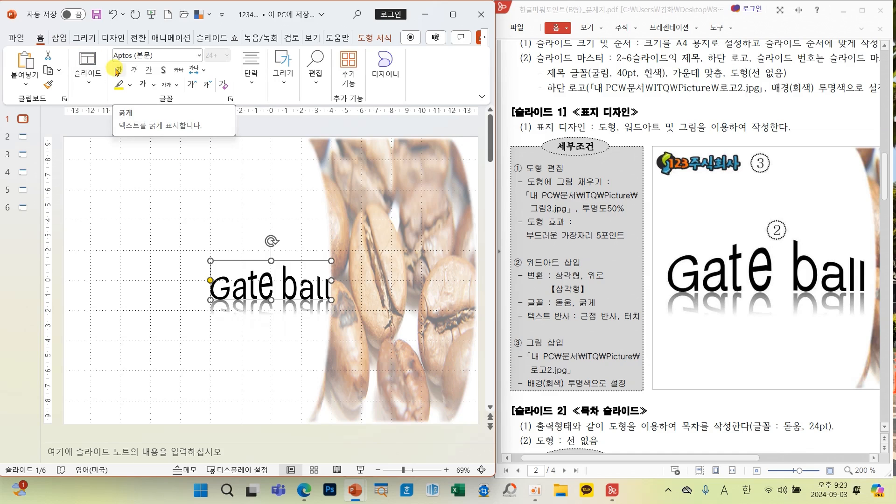
click(199, 56)
text(ehe)
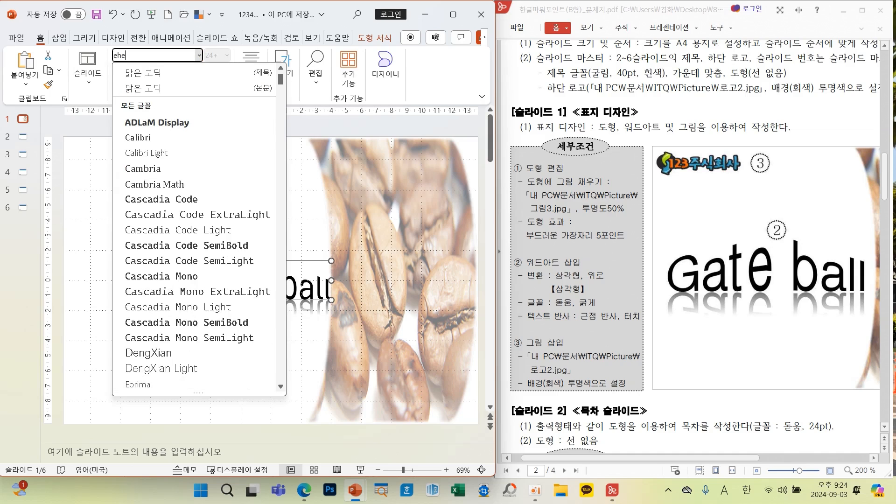
key(BackSpace)
key(BackSpace)
key(BackSpace)
key(Hangul)
text(돋움)
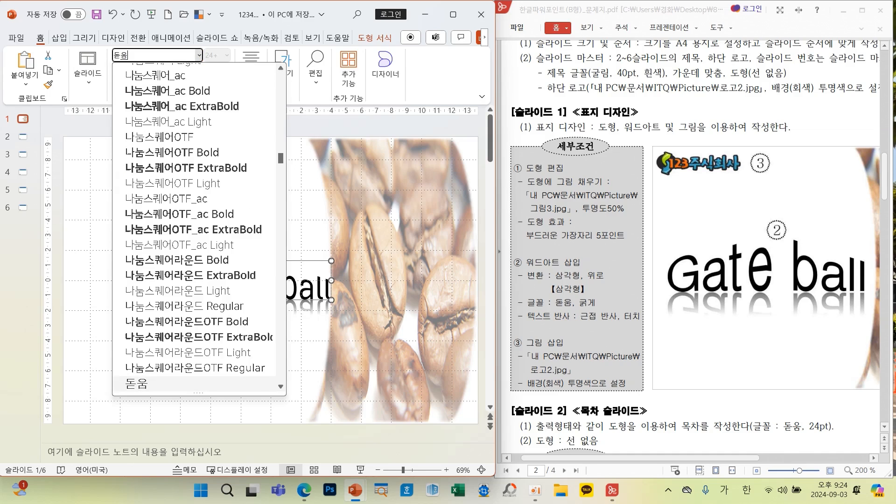
key(Return)
click(121, 71)
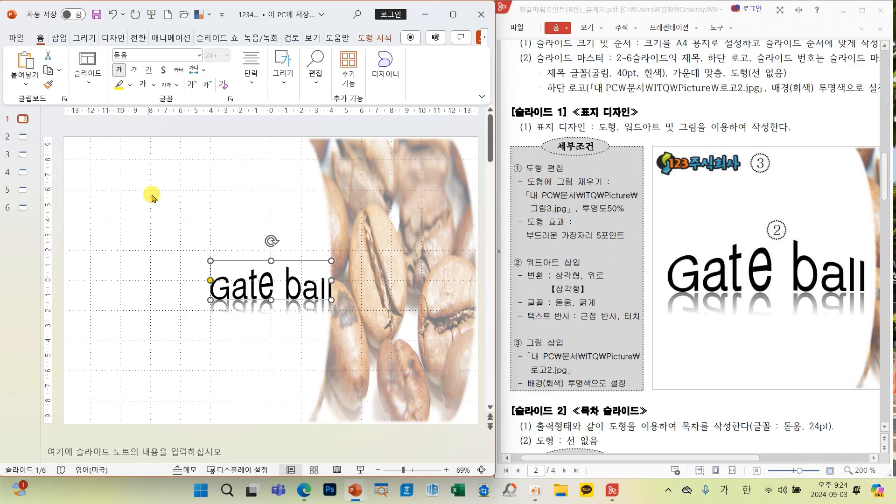
Step: Enlarge the "Gate ball" WordArt and position it across the white area beside the coffee-bean picture
drag(211, 260, 97, 228)
drag(156, 230, 153, 236)
click(166, 194)
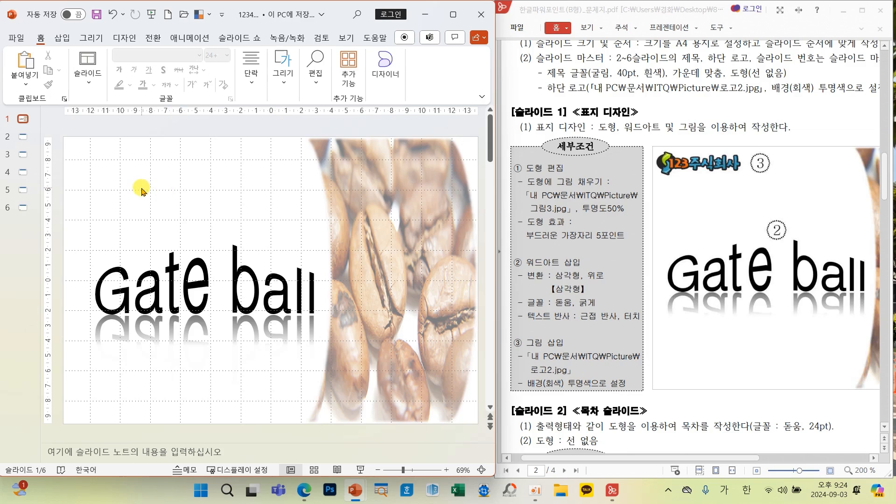
Step: Insert the picture 로고2 from the ITQ Picture folder onto slide 1
click(65, 38)
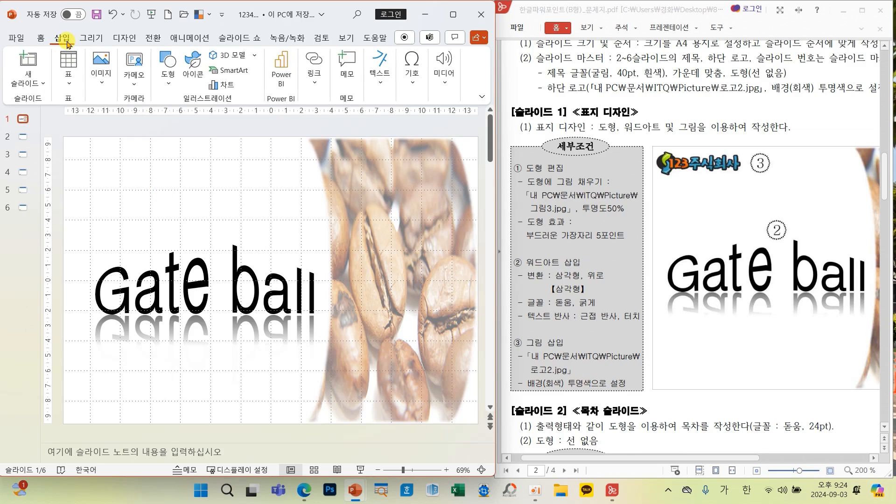
click(101, 65)
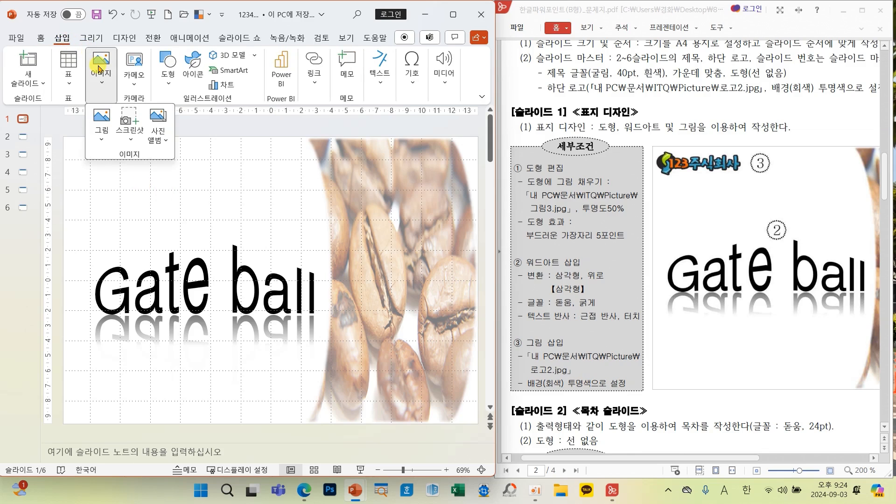
click(102, 118)
click(128, 176)
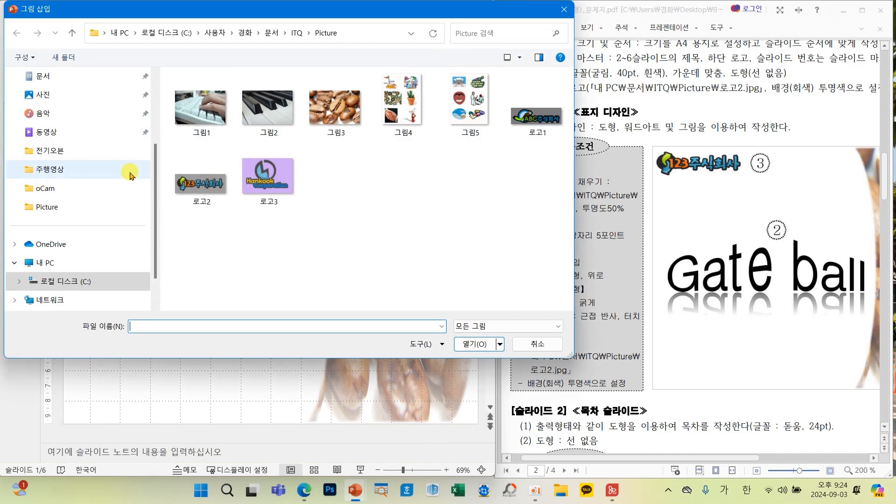
click(205, 185)
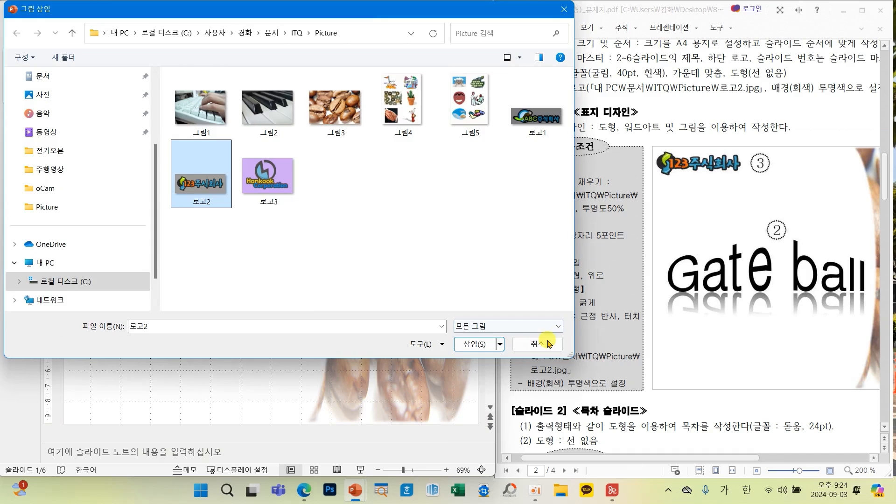
click(484, 346)
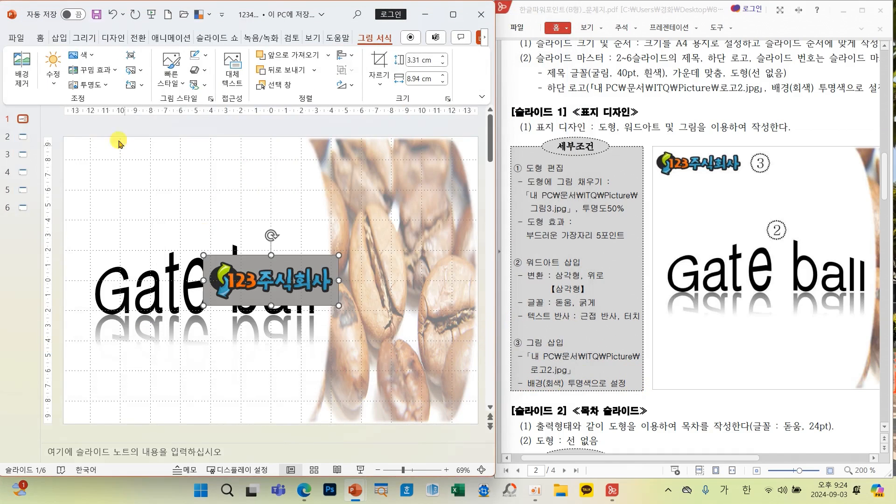
Step: Set the gray background of the inserted logo as the transparent color
click(81, 55)
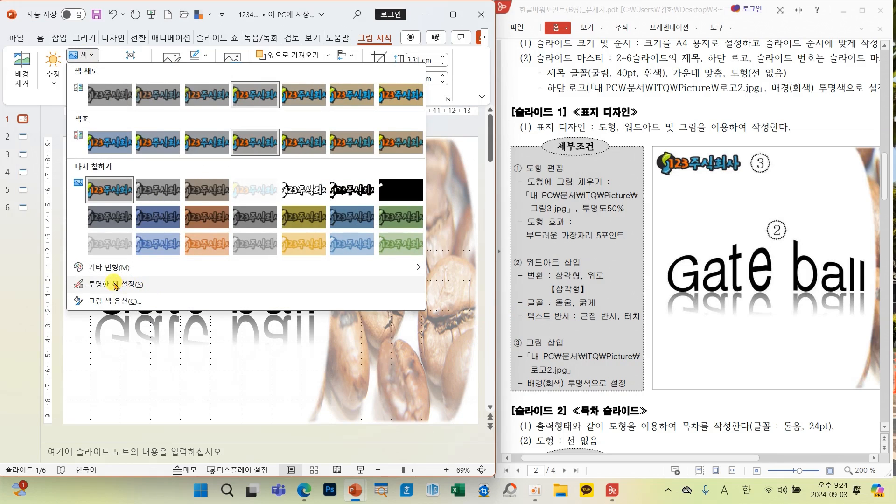
click(143, 286)
click(299, 264)
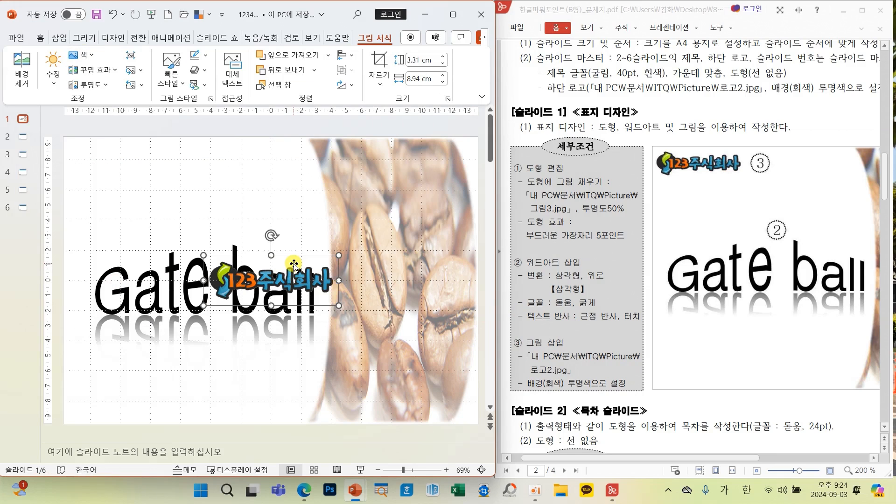
Step: Move the logo to the upper-left corner of slide 1 and shrink it to match the exam sample
drag(296, 276, 159, 167)
drag(197, 198, 163, 171)
click(97, 215)
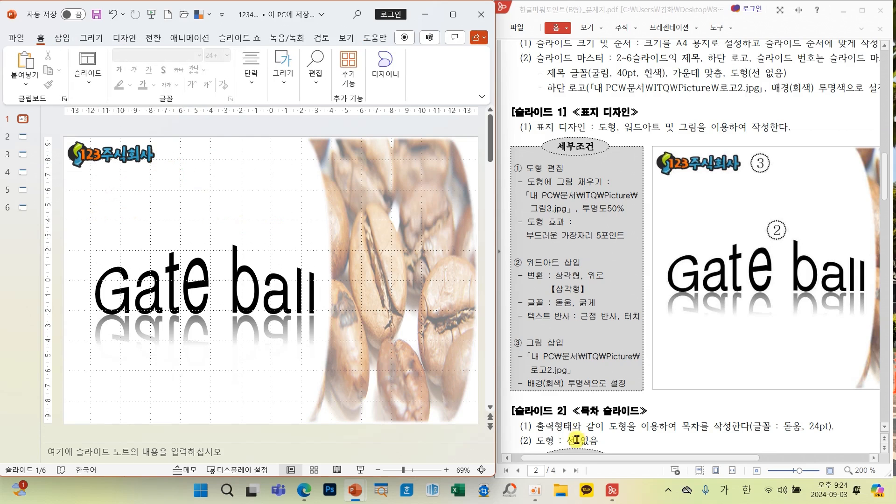
Step: Compare the slide 1 cover with the cover sample on the exam sheet
drag(580, 458, 667, 479)
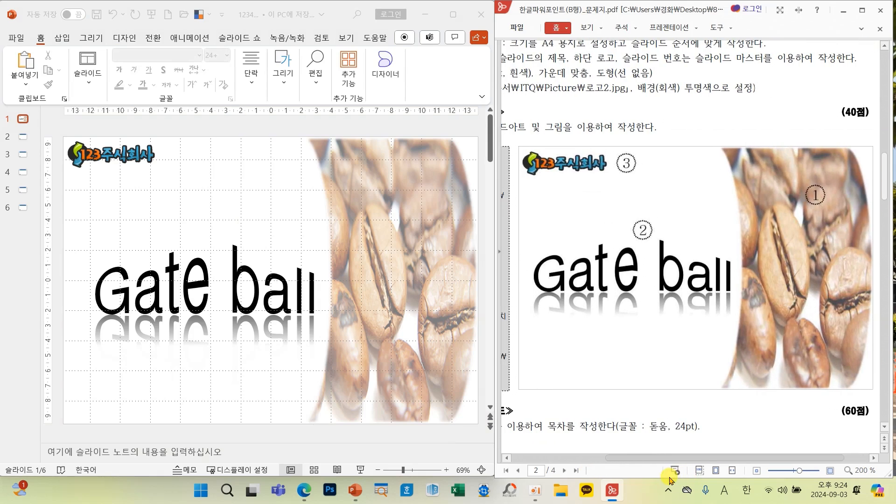
click(242, 387)
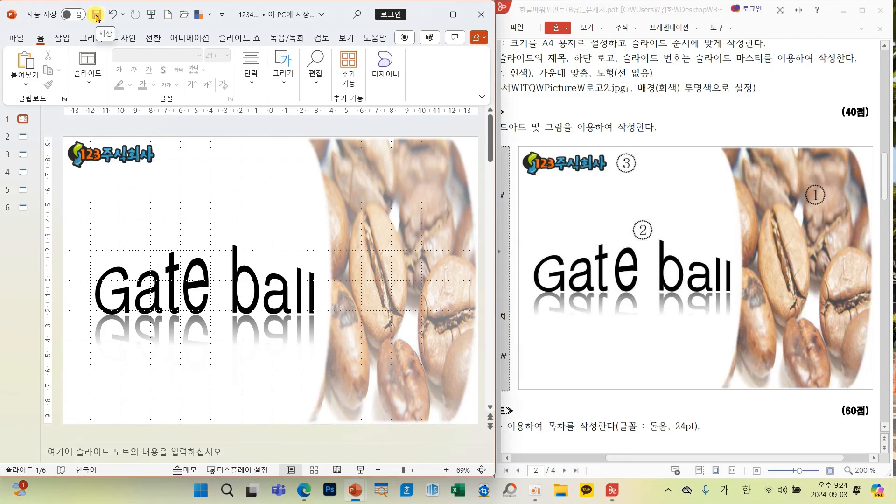
drag(616, 460, 560, 460)
click(223, 210)
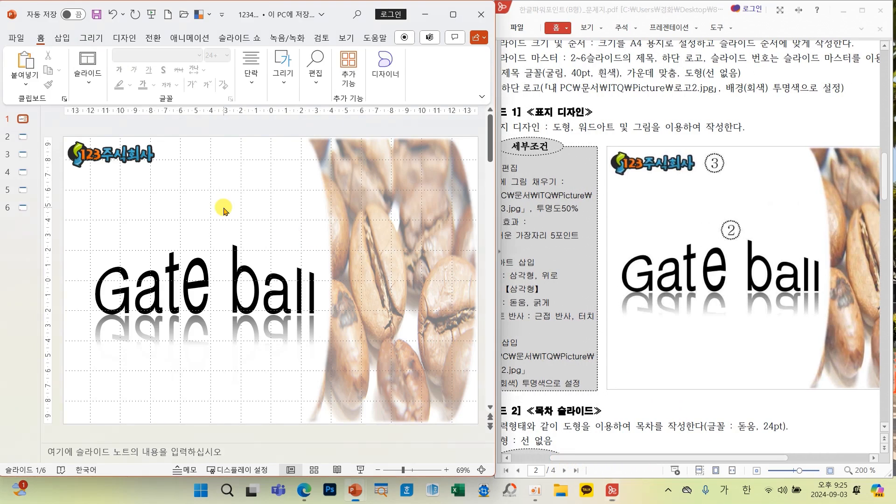
Step: Open slide 2 and examine the table-of-contents slide sample on the exam sheet
click(27, 139)
scroll(663, 336, down, 3)
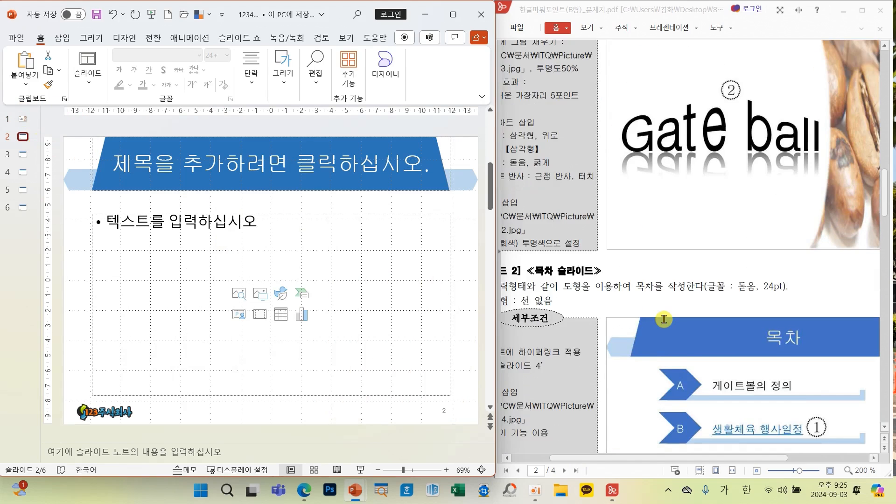
scroll(663, 319, down, 2)
scroll(664, 319, down, 2)
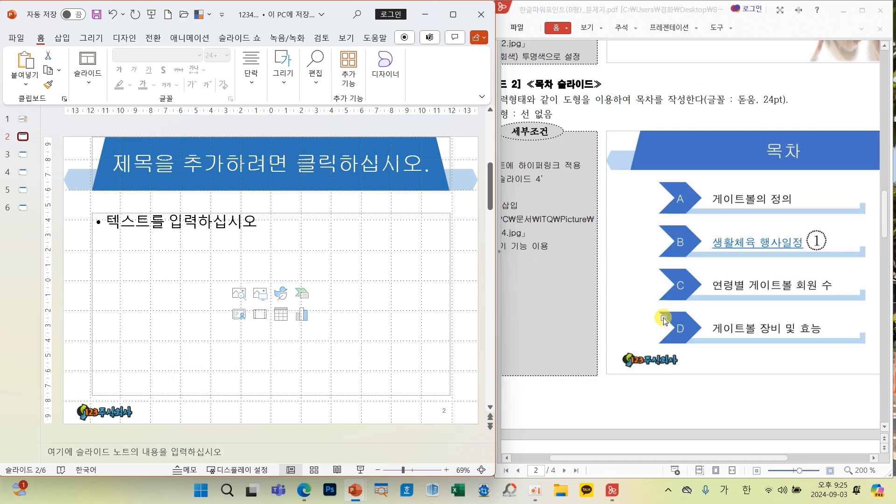
drag(663, 458, 730, 454)
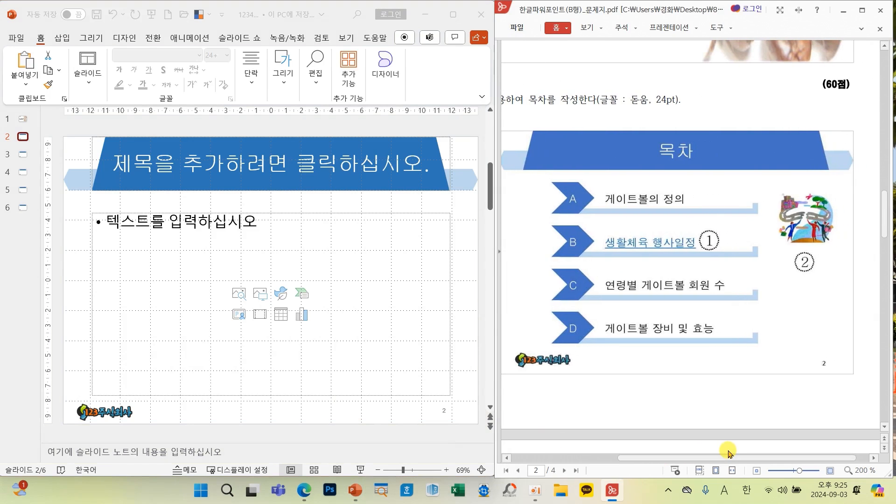
mouse_move(731, 166)
mouse_down()
mouse_move(600, 154)
mouse_move(712, 147)
mouse_move(695, 164)
mouse_up()
mouse_move(597, 160)
mouse_down()
mouse_move(313, 165)
mouse_move(320, 175)
mouse_move(358, 184)
mouse_up()
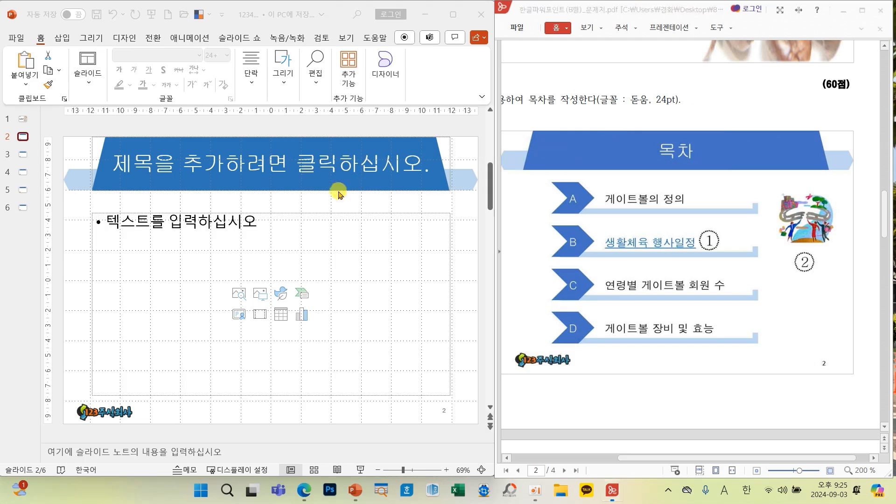
Step: Enter "목차" as slide 2's title and delete the empty content placeholder
click(272, 166)
click(272, 167)
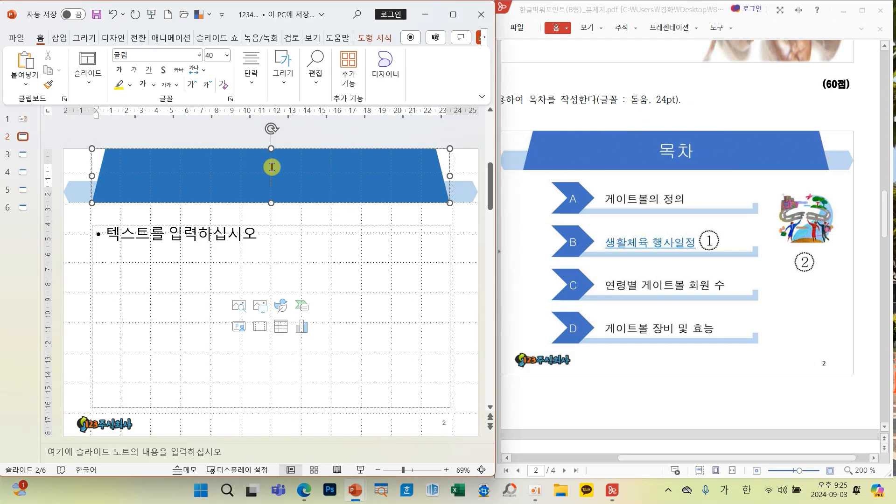
key(Hangul)
text(an)
text(차)
click(459, 236)
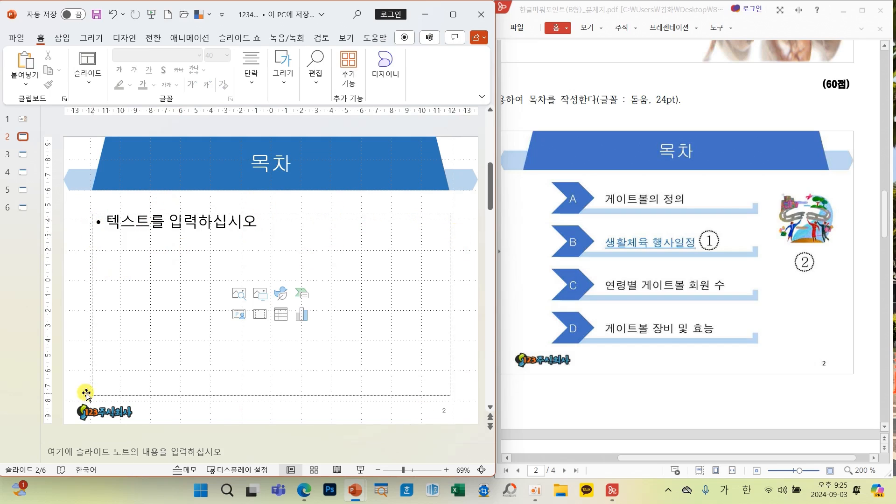
click(90, 329)
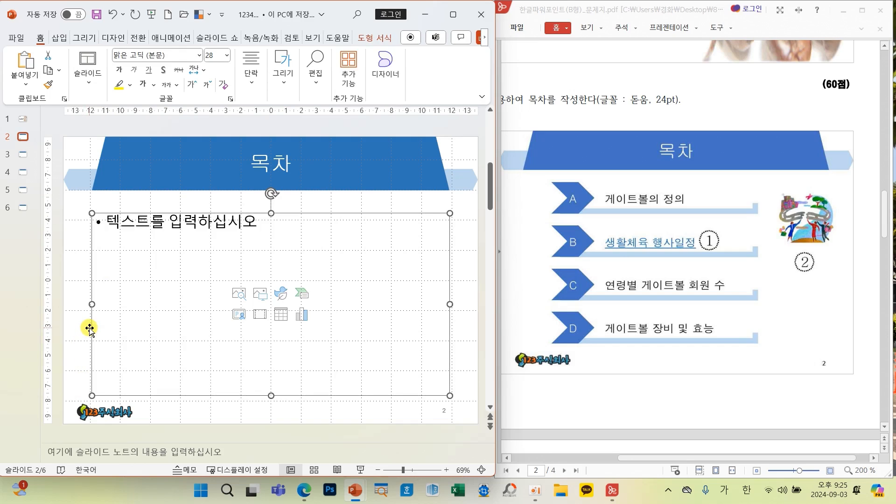
key(Delete)
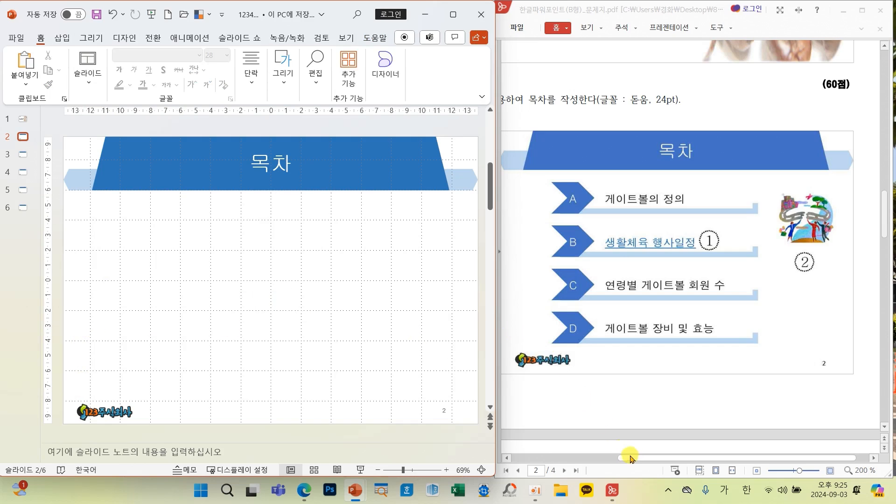
Step: Examine the exam sheet's slide 2 requirements for font, shape outline, hyperlink, picture and the repeated contents items
drag(624, 457, 553, 456)
scroll(586, 409, up, 1)
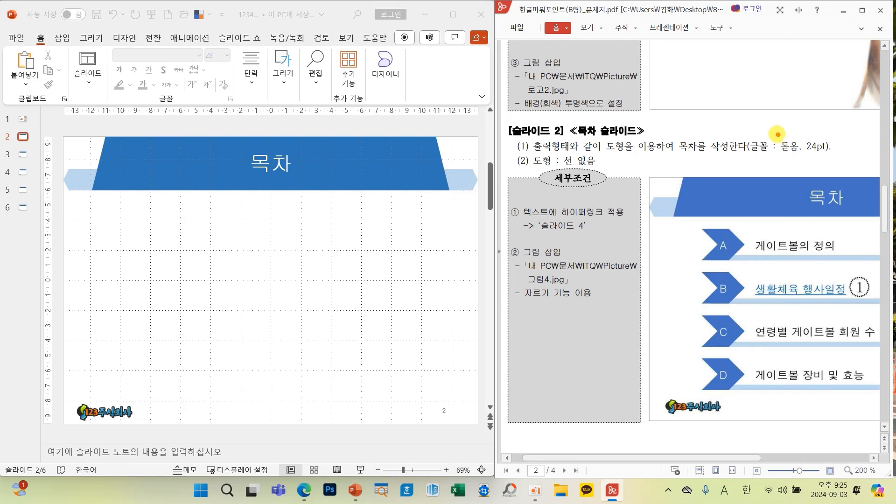
drag(774, 132, 845, 165)
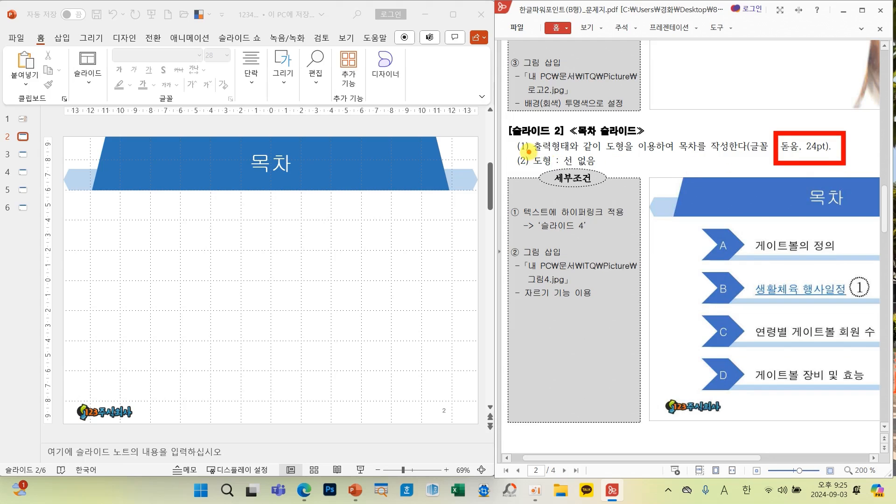
drag(528, 151, 615, 172)
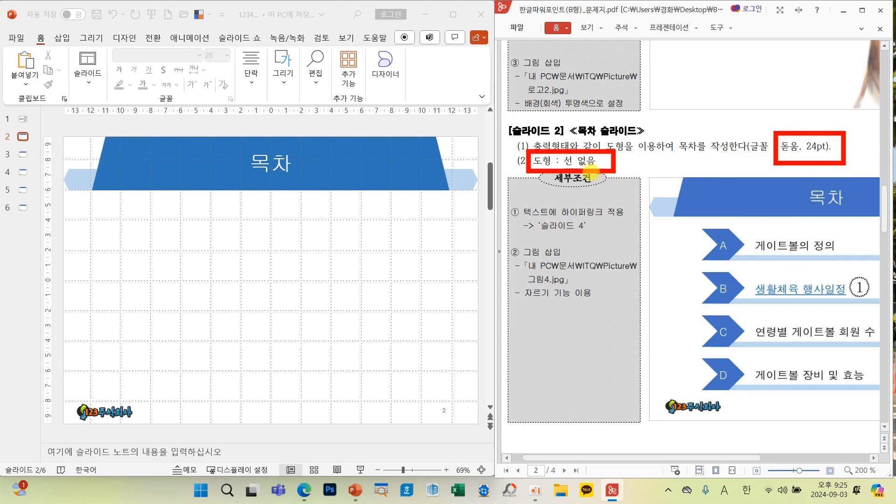
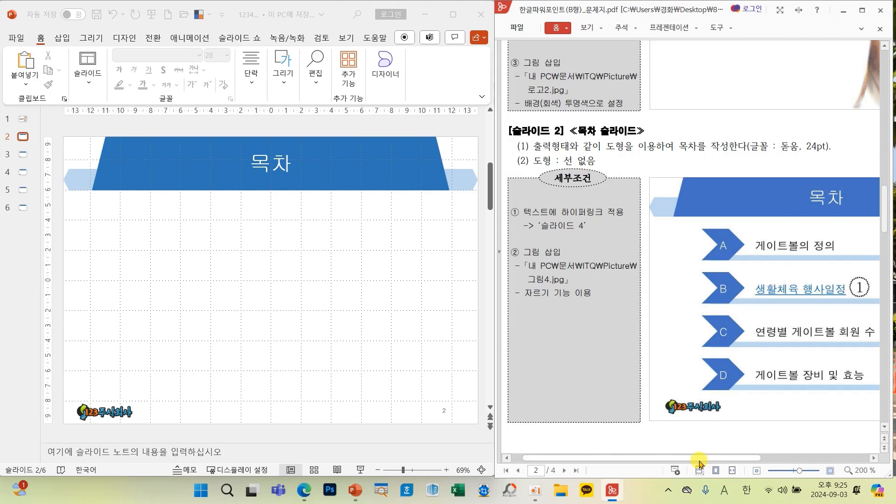
drag(703, 459, 799, 458)
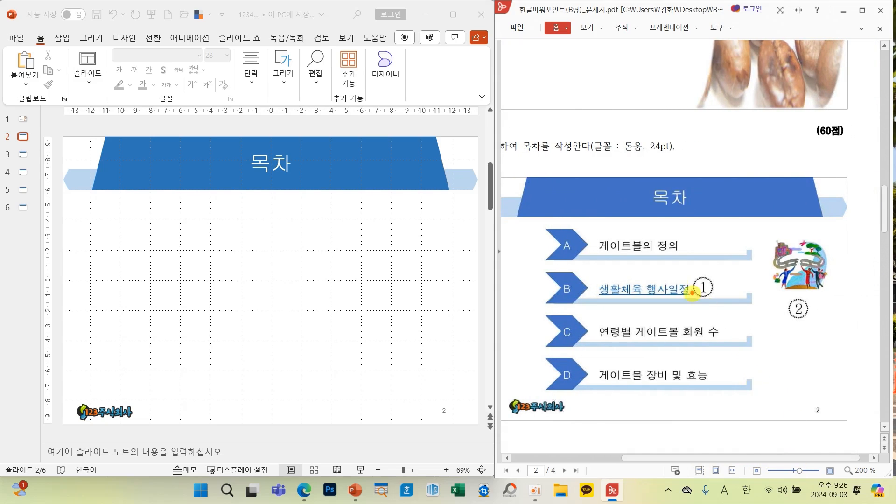
mouse_move(506, 216)
mouse_down()
mouse_move(727, 253)
mouse_move(768, 268)
mouse_up()
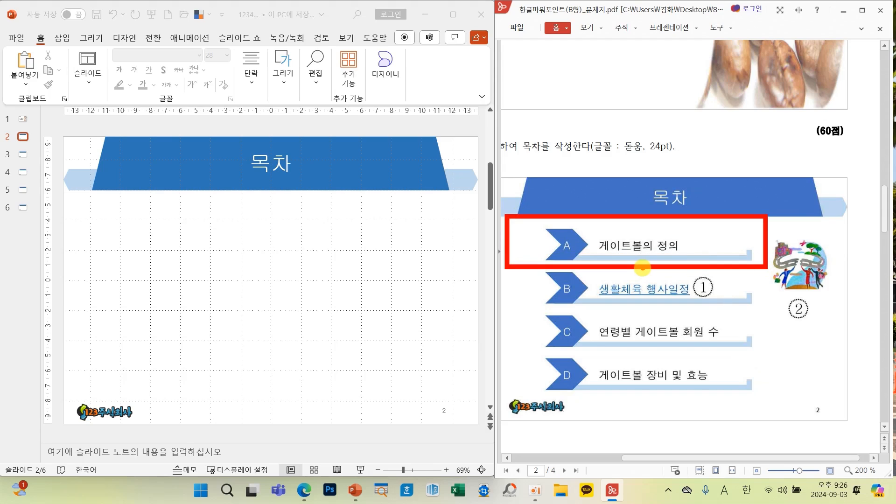
mouse_move(642, 269)
mouse_down()
mouse_move(637, 405)
mouse_move(673, 374)
mouse_up()
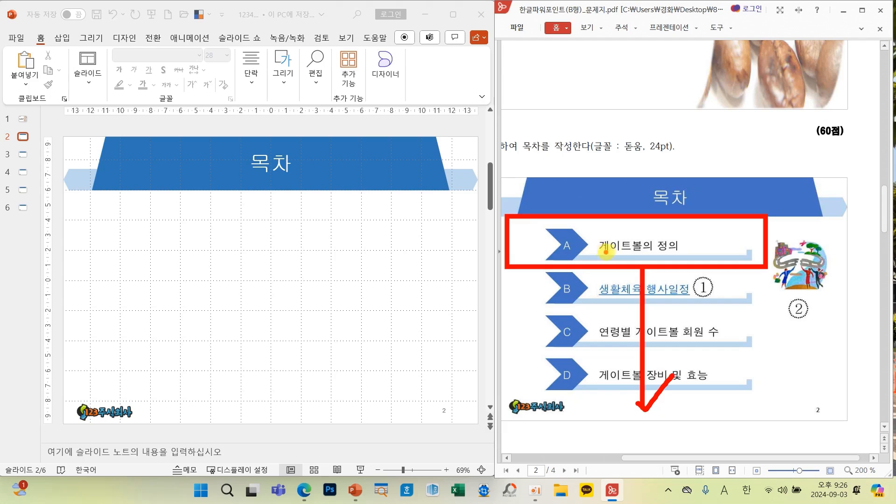
key(Escape)
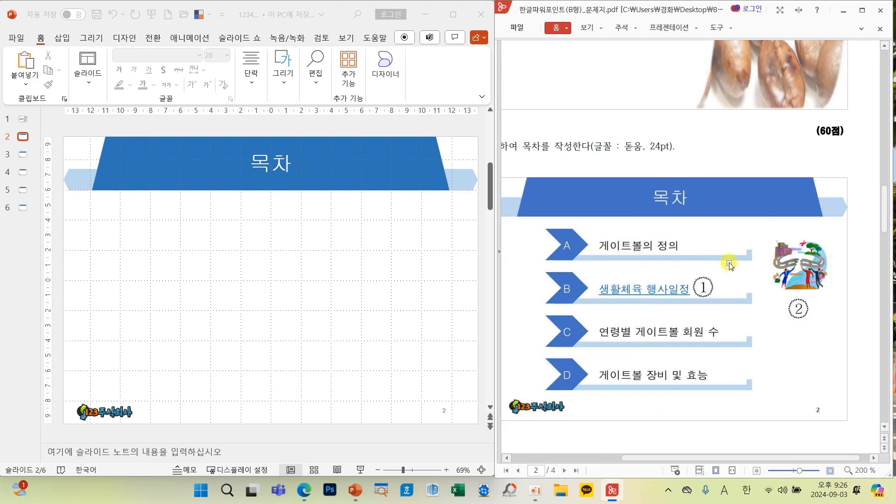
Step: Draw an L-shape bar about 15 cm wide and 1 cm high below the title band for the first contents item
click(284, 83)
click(286, 84)
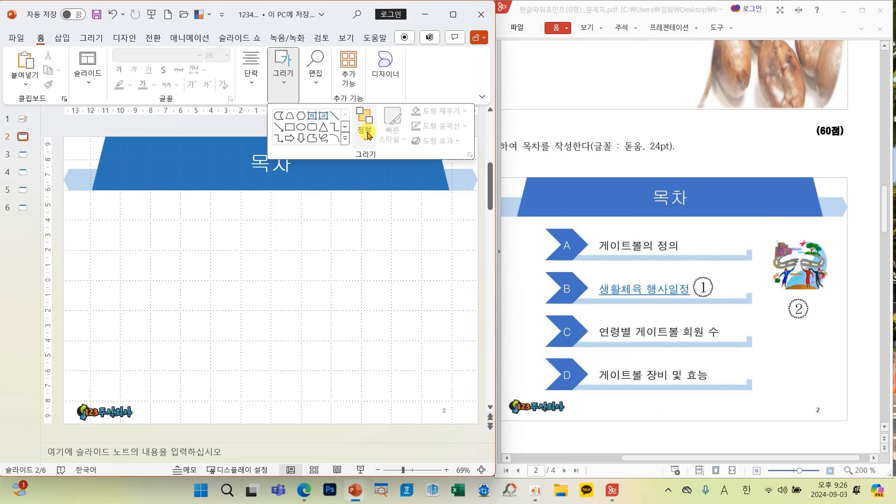
click(350, 141)
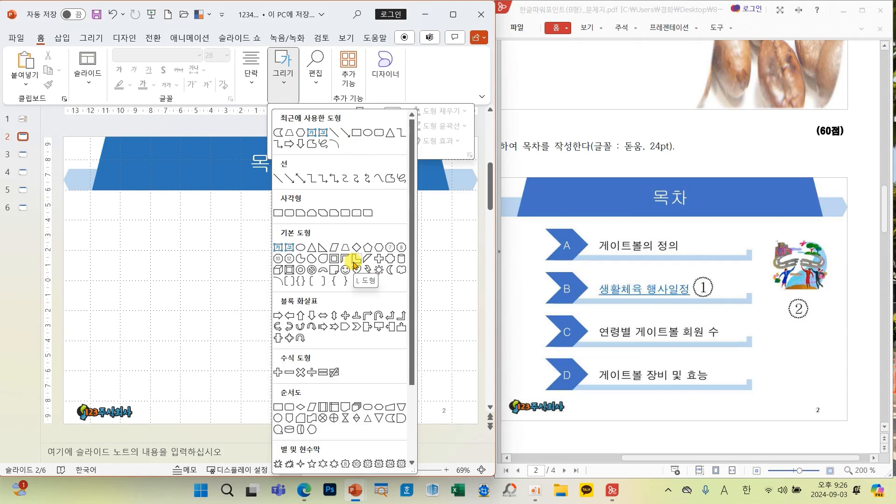
click(353, 263)
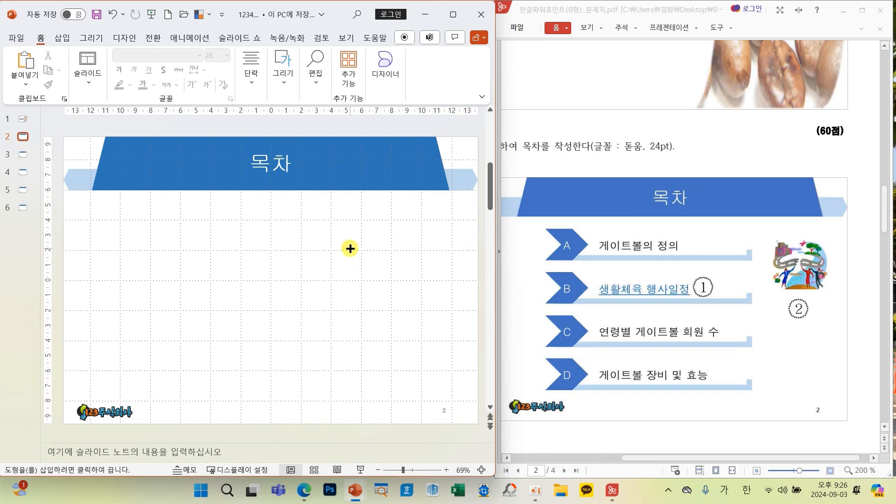
drag(349, 250, 124, 235)
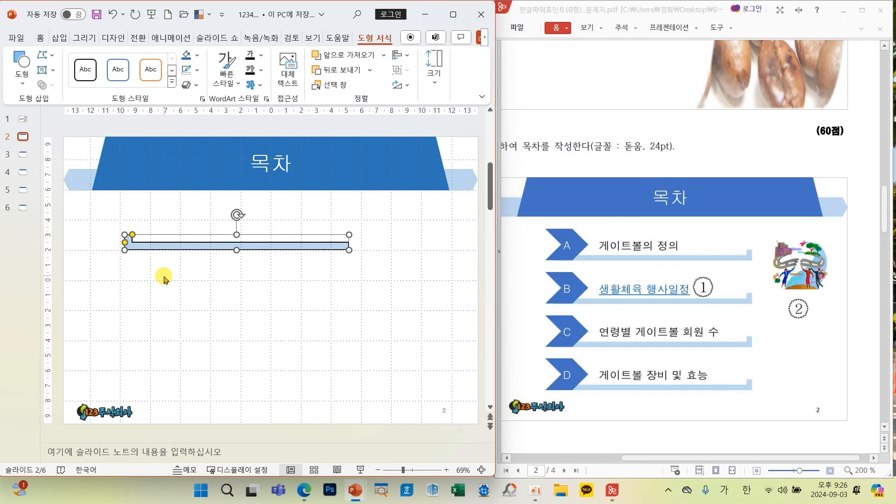
Step: Flip the L-shape bar horizontally and remove its outline
click(401, 85)
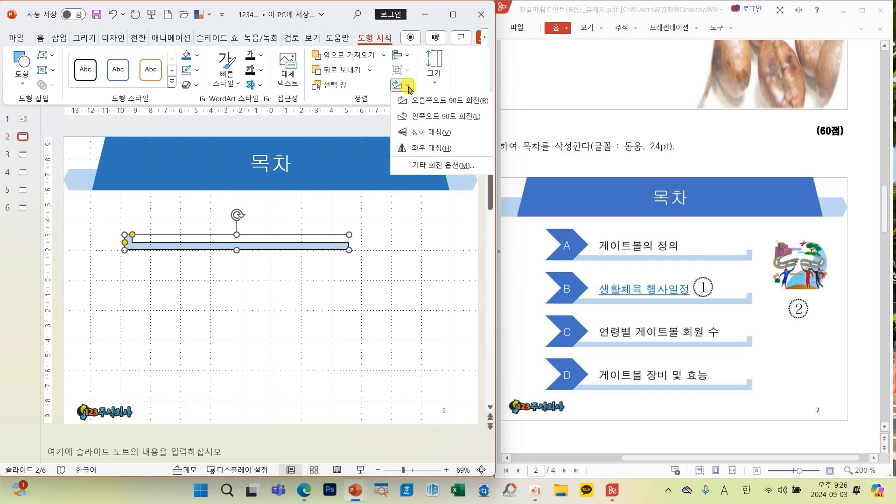
click(422, 150)
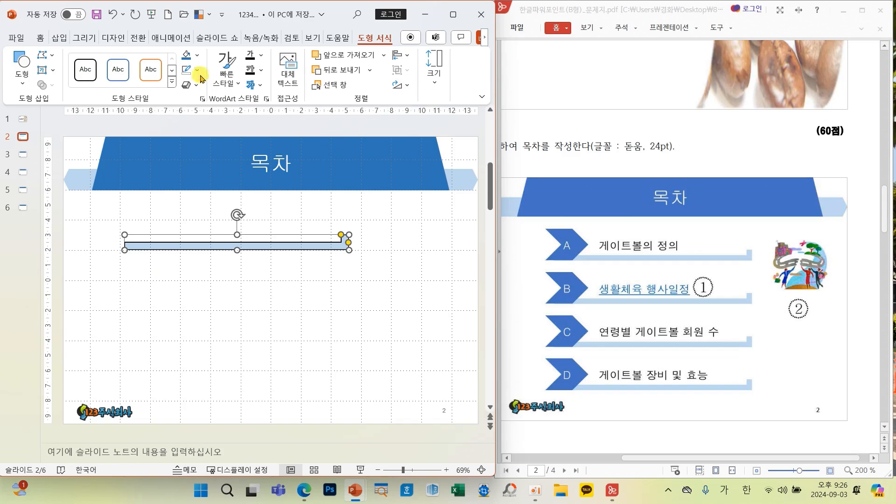
click(184, 70)
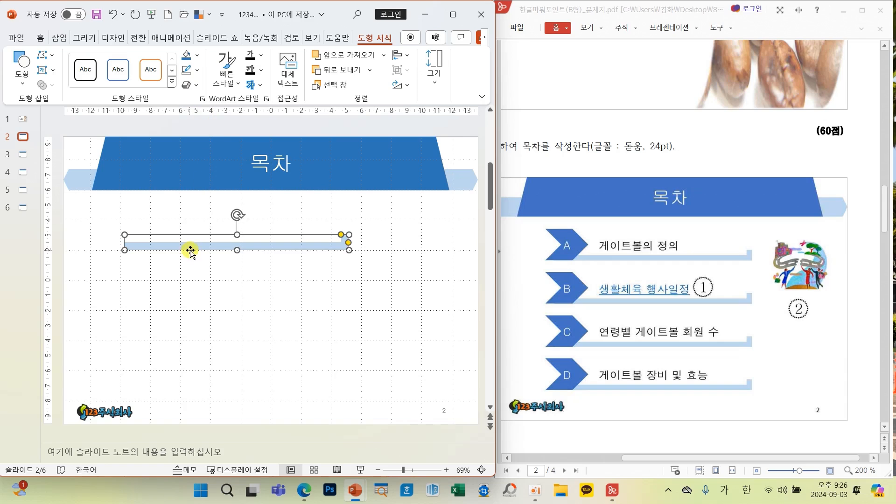
click(283, 280)
Step: Draw a notched chevron over the start of the L-shape bar, with the title band's darker blue fill and no outline
click(283, 83)
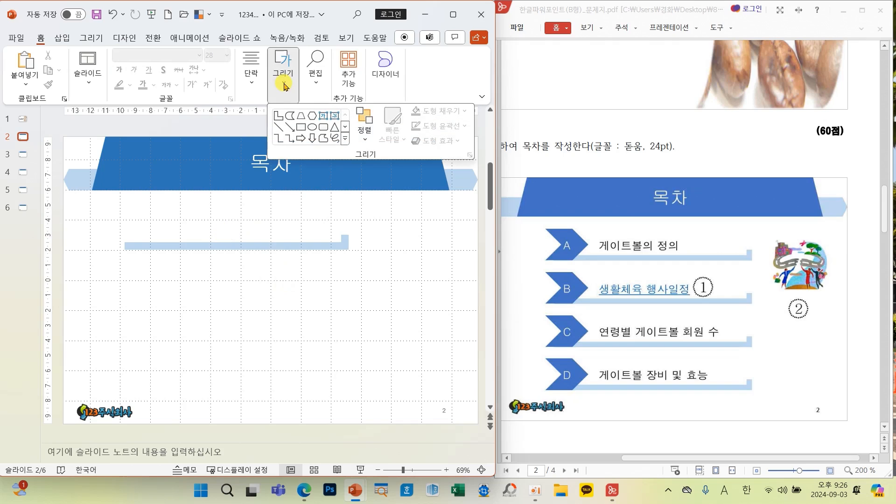
click(345, 138)
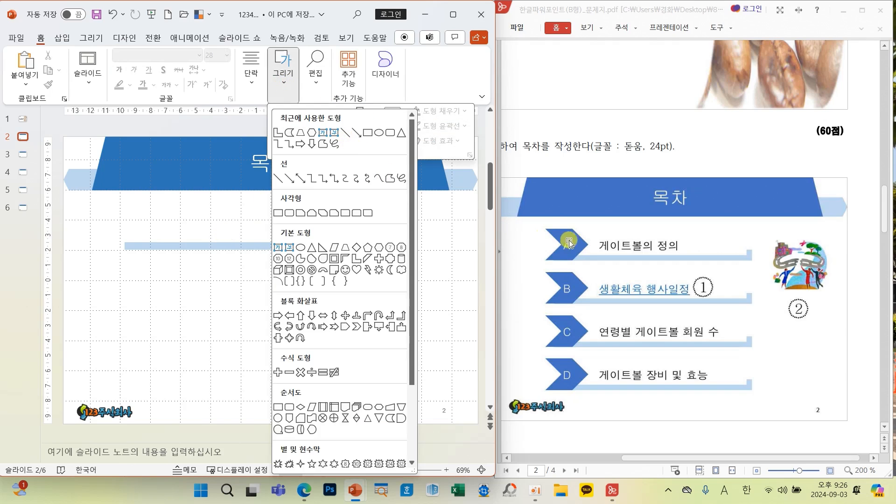
click(357, 326)
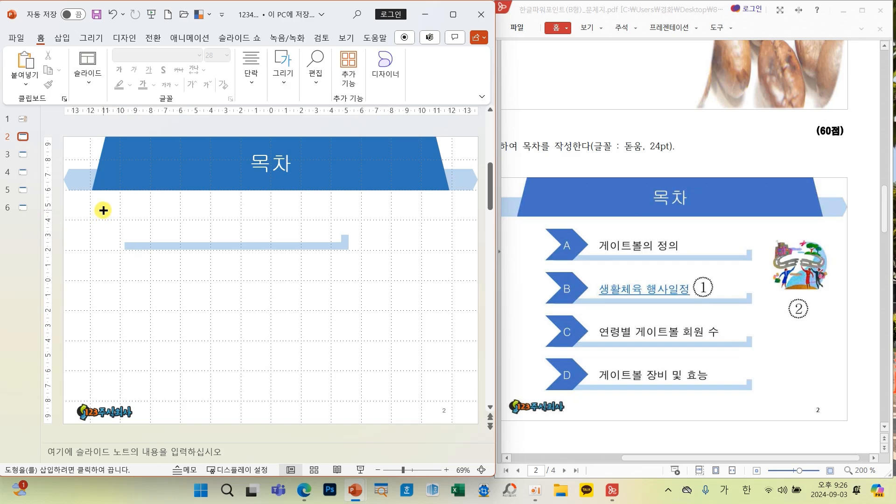
drag(103, 210, 139, 238)
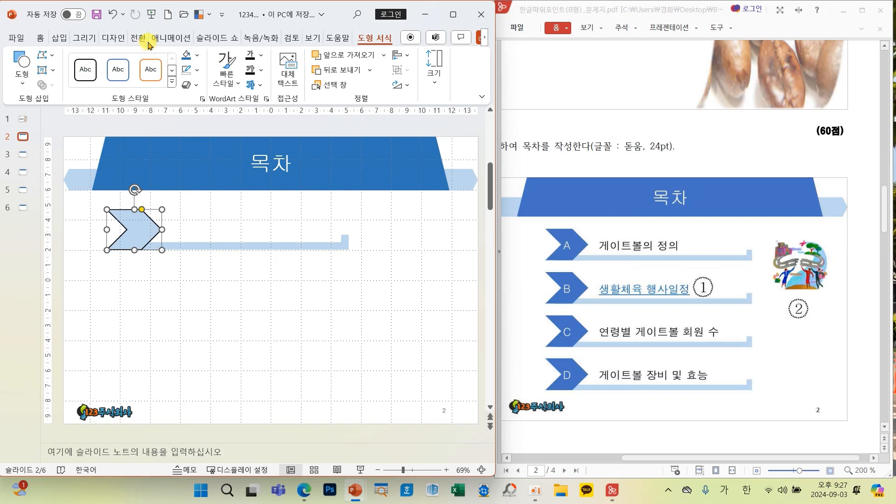
click(185, 56)
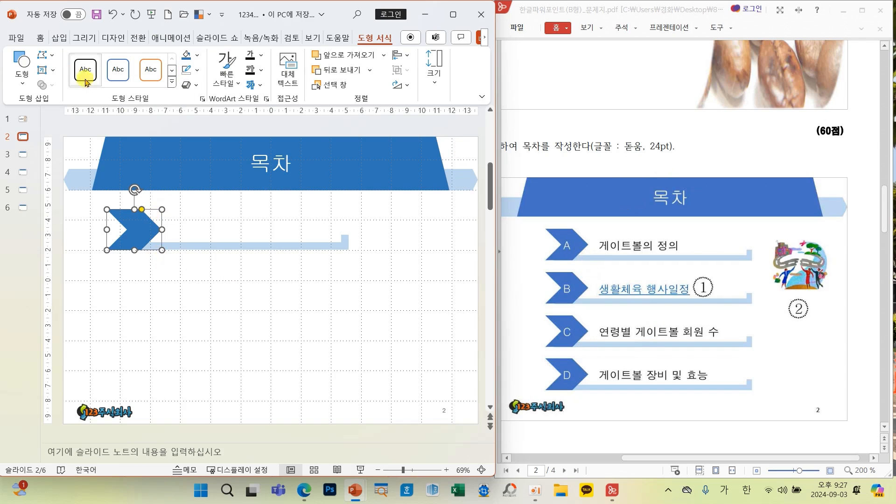
Step: Set the chevron's text to the 돋움 font, 24 pt, in white
click(40, 39)
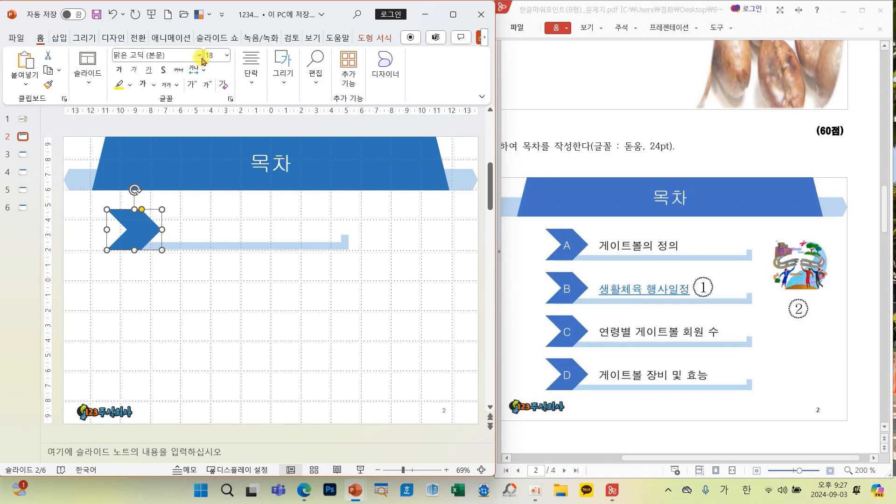
click(199, 55)
click(126, 168)
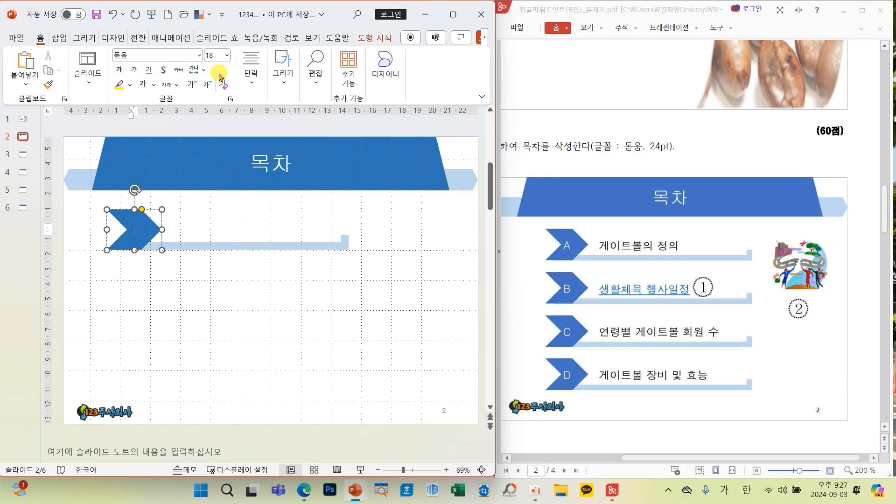
click(227, 56)
click(216, 210)
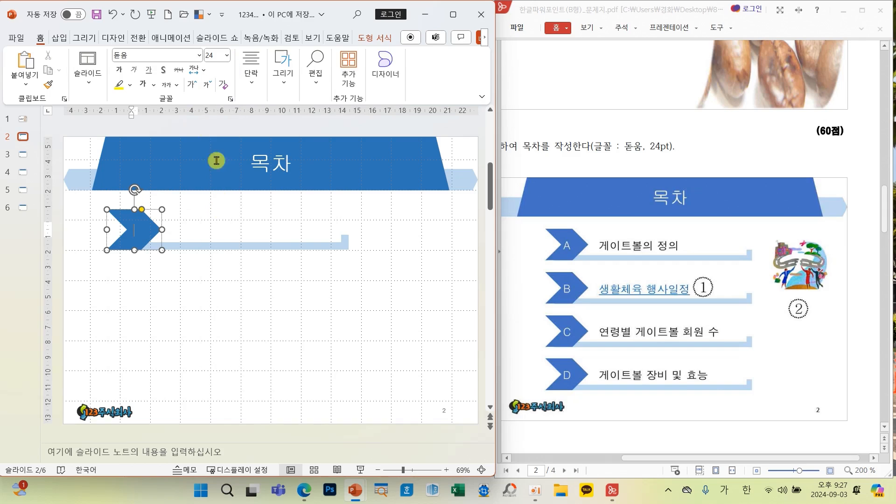
click(154, 85)
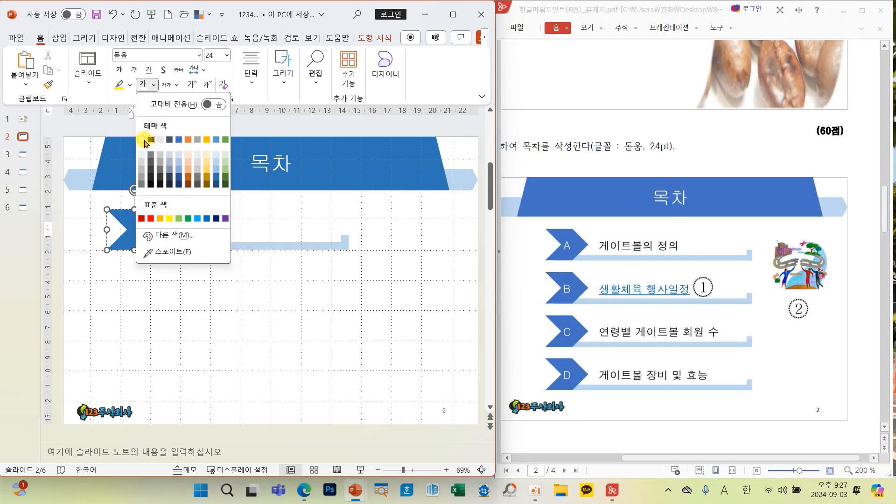
click(142, 140)
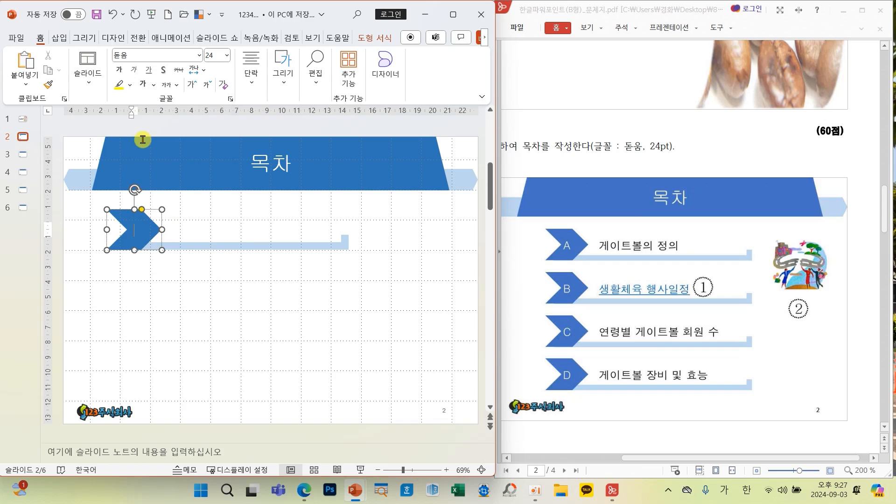
click(195, 281)
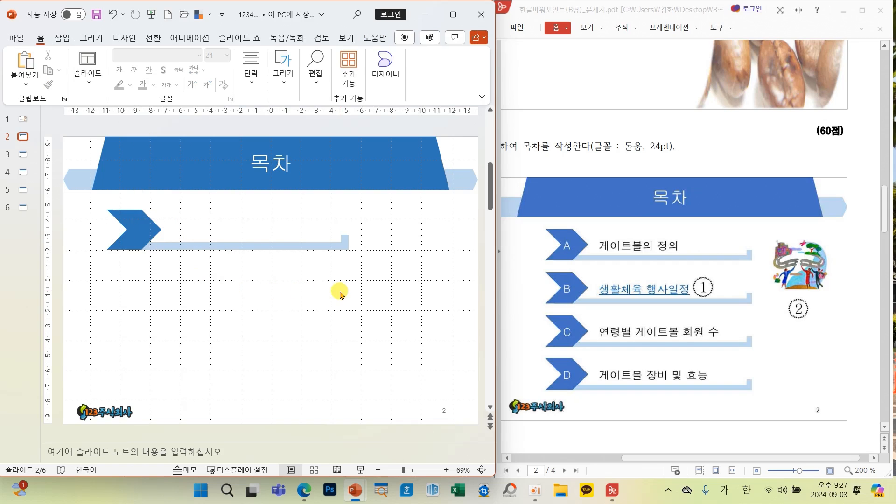
Step: Insert a horizontal text box above the L-shape bar, from the chevron's tip to the bar's far end
mouse_move(687, 241)
mouse_down()
mouse_move(581, 236)
mouse_move(686, 251)
mouse_up()
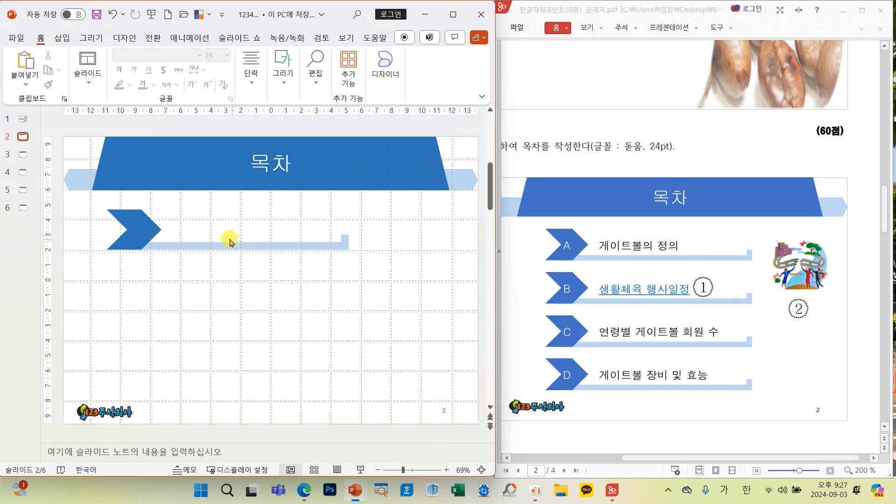
click(286, 89)
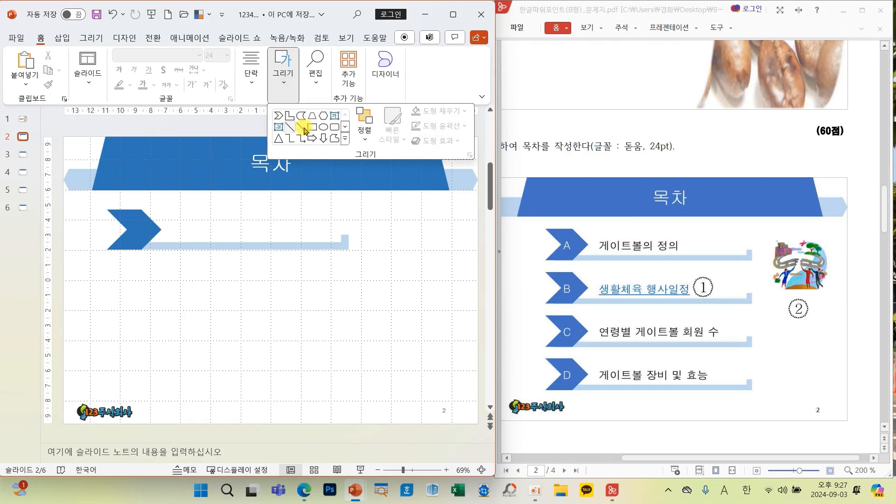
click(343, 142)
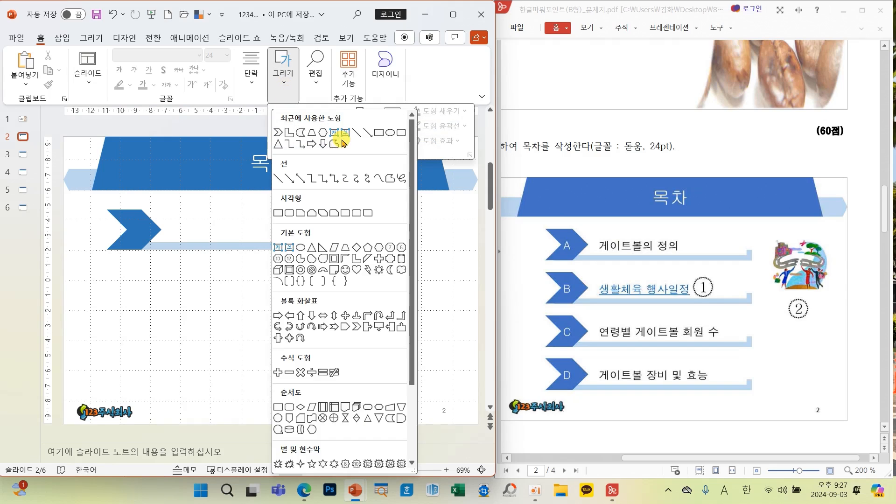
click(279, 248)
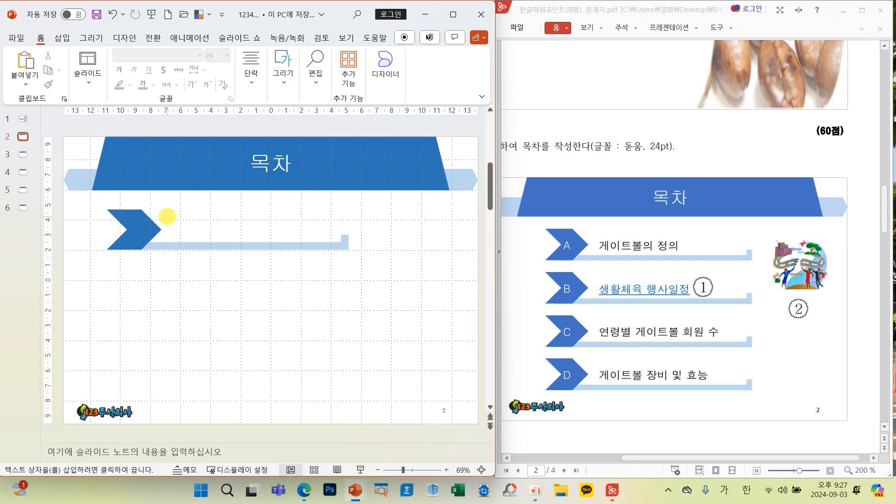
drag(167, 217, 347, 247)
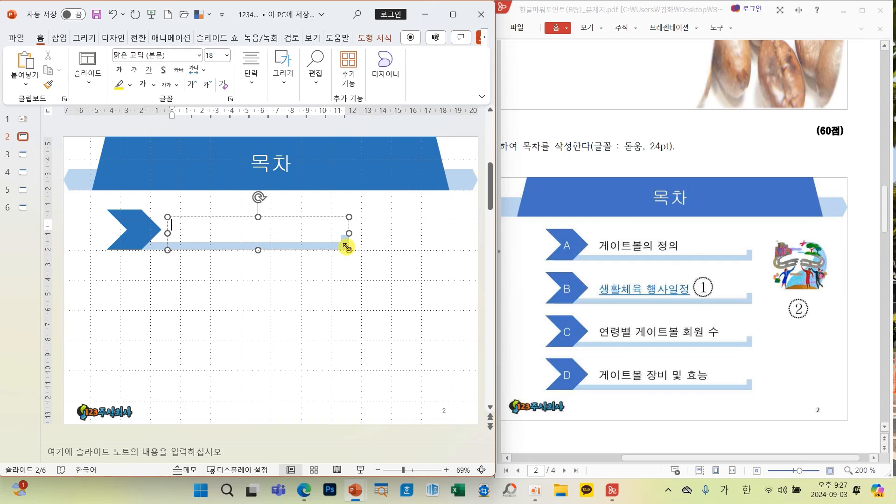
Step: Format the text box as 돋움 24 pt, enter the placeholder text "게" and move the box down onto the bar
click(199, 56)
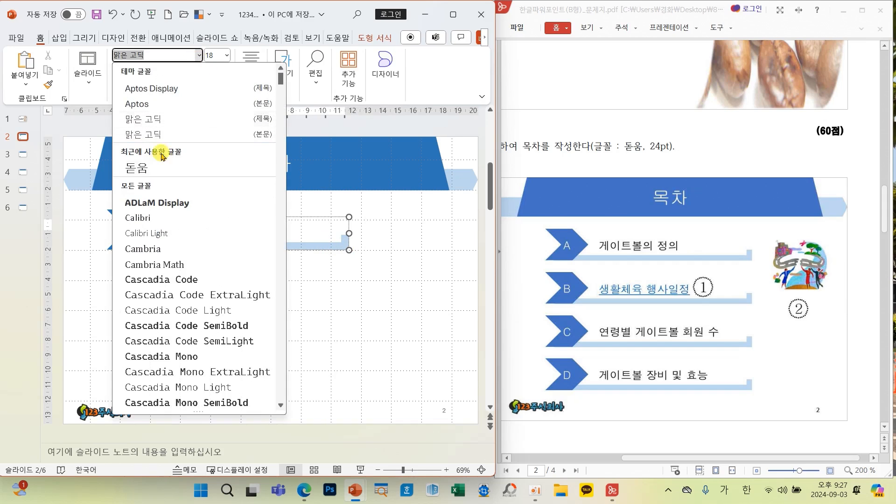
click(136, 162)
click(227, 55)
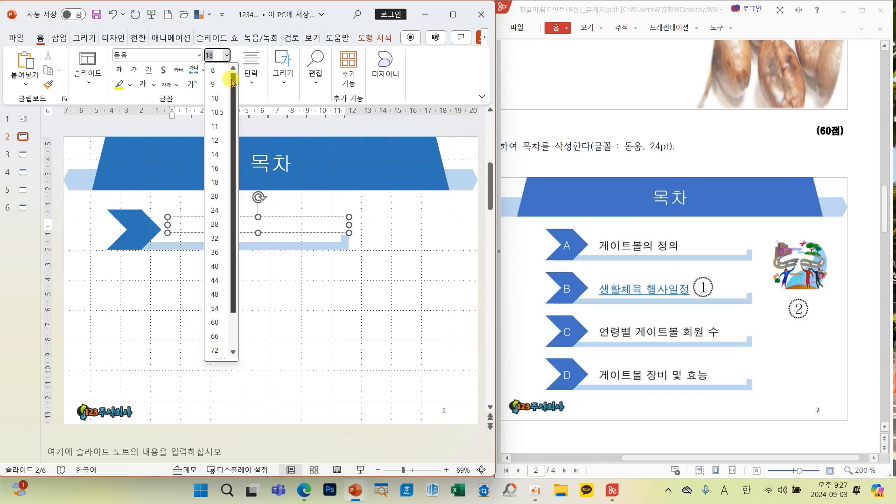
click(221, 213)
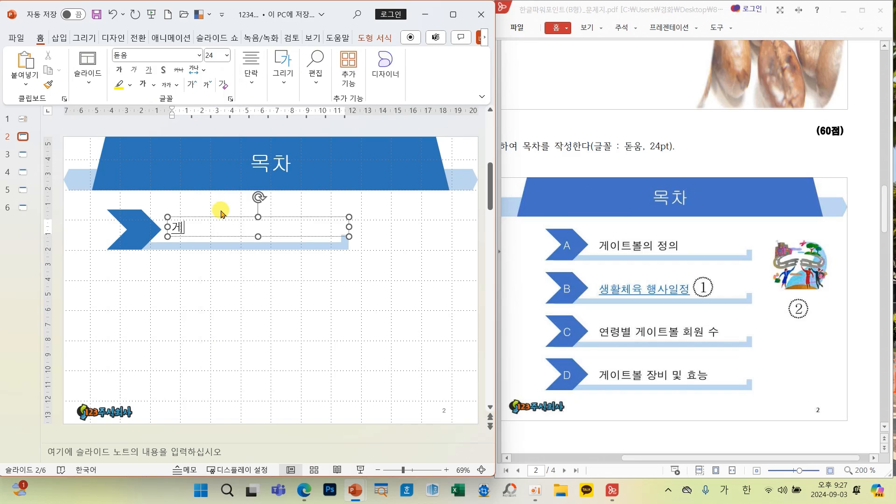
drag(216, 231, 210, 236)
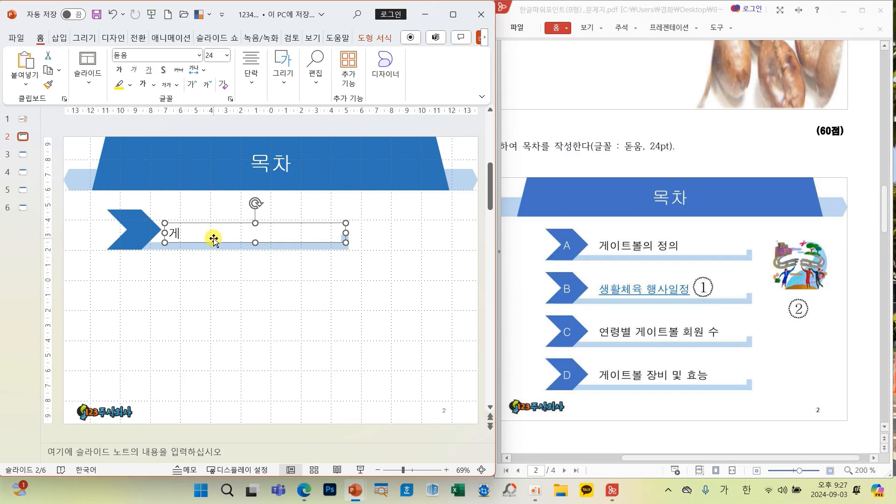
Step: Widen the L-shape bar by about 1 cm and extend the text box to match
click(320, 246)
drag(351, 251, 363, 250)
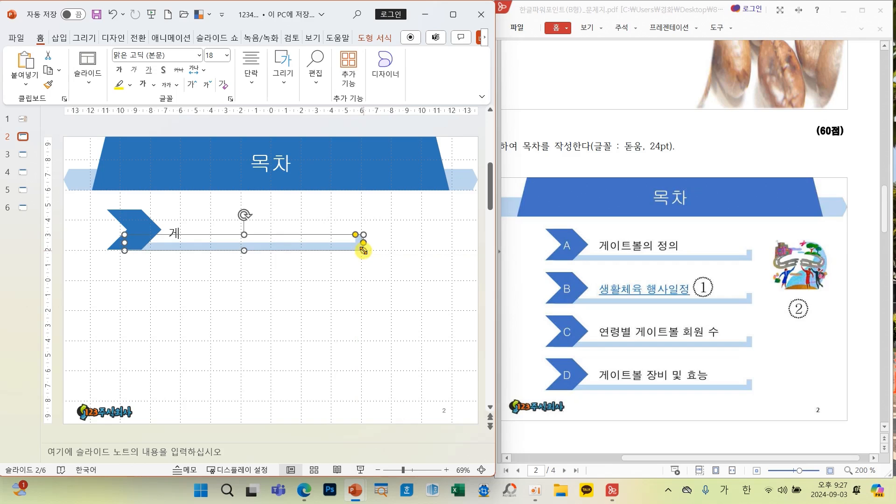
click(222, 283)
click(207, 238)
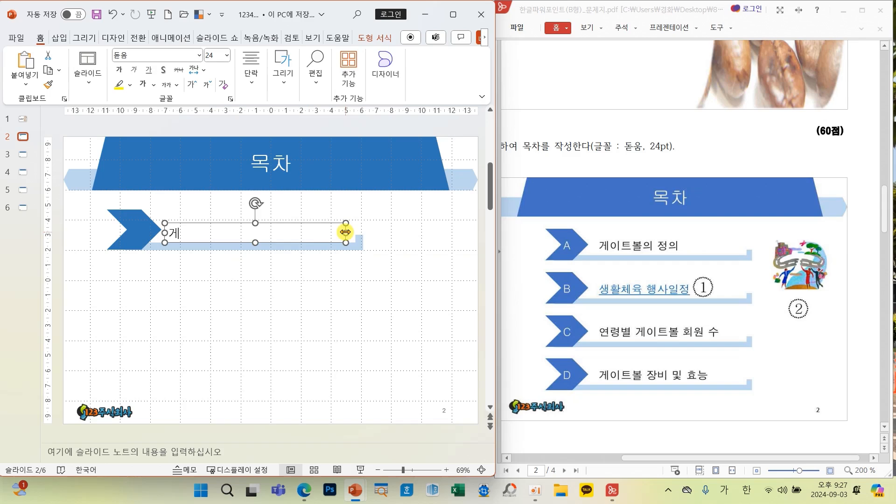
drag(345, 233, 356, 233)
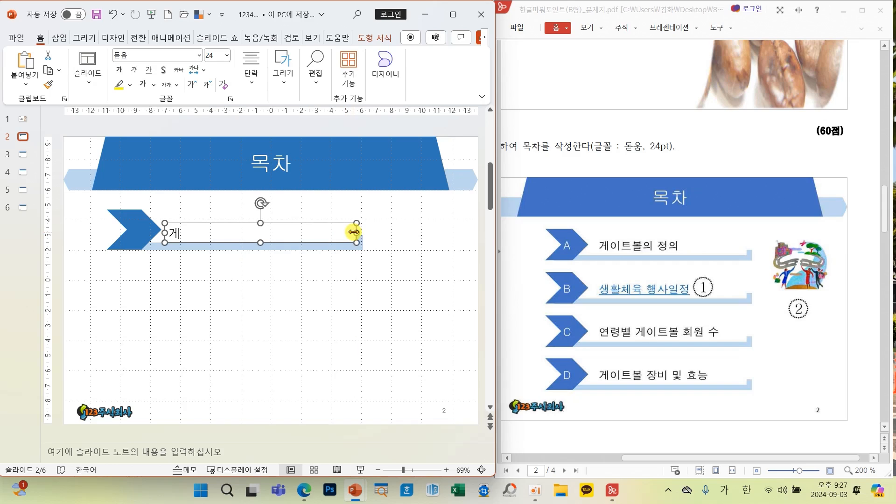
click(356, 291)
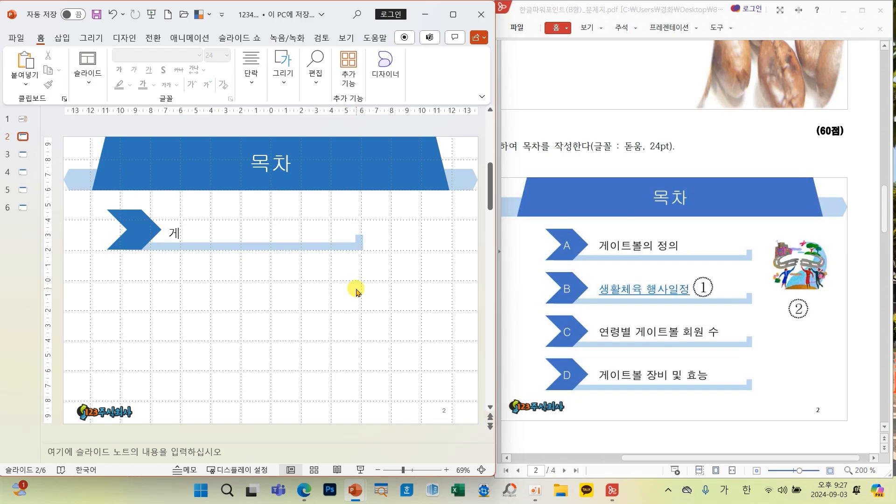
Step: Copy the chevron, bar and text box together straight down three times, making four evenly spaced contents rows
drag(409, 290, 79, 205)
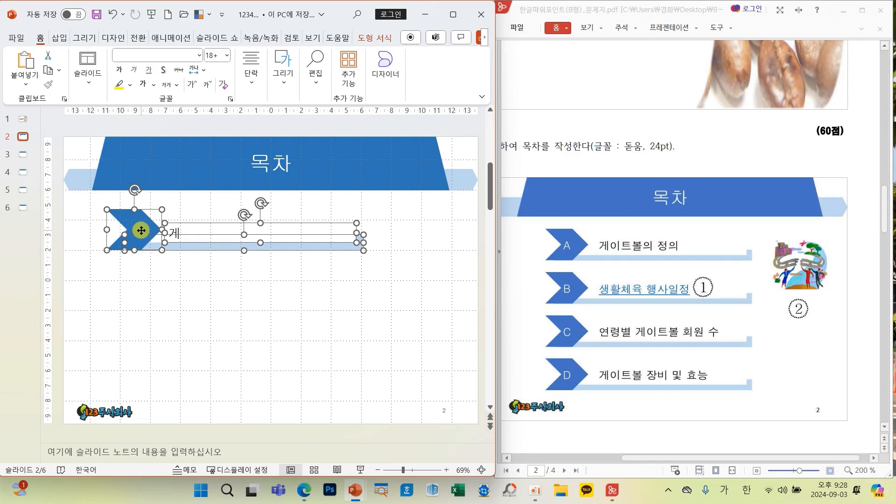
drag(141, 232, 131, 375)
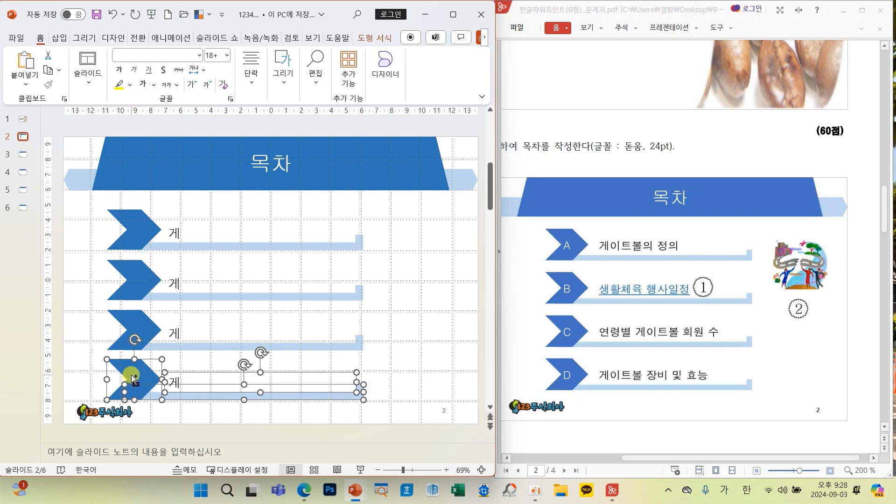
Step: Label the four chevrons A, B, C and D from the first row down to the last
click(134, 230)
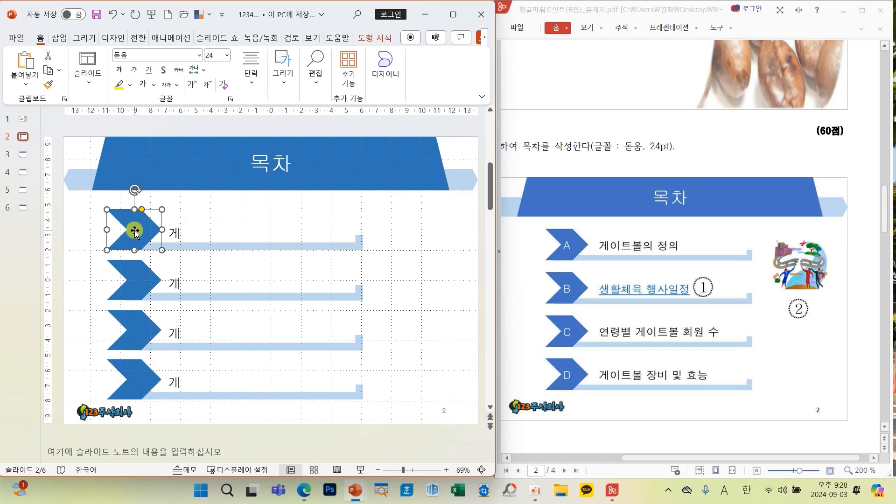
text(A)
click(146, 280)
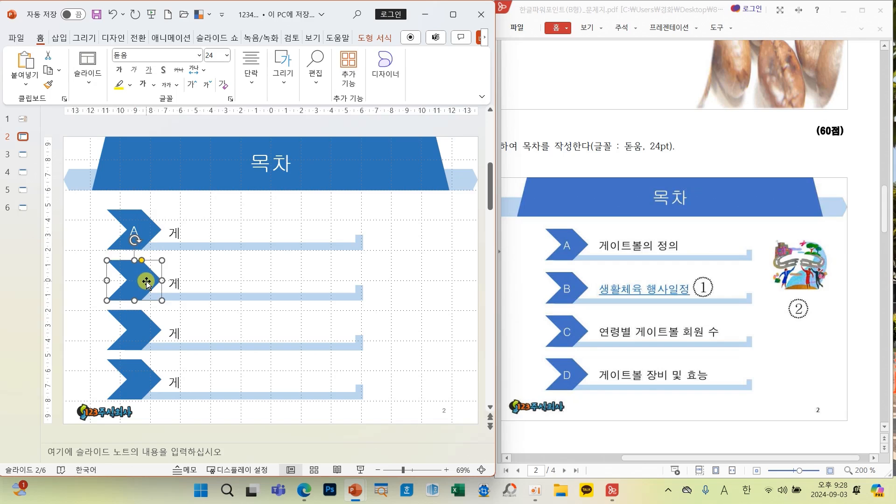
text(B)
click(142, 330)
text(C)
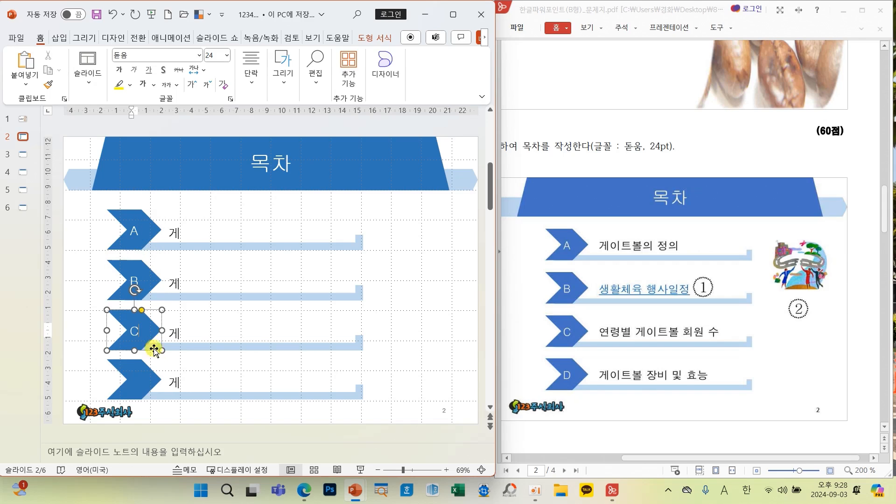
click(143, 384)
text(D)
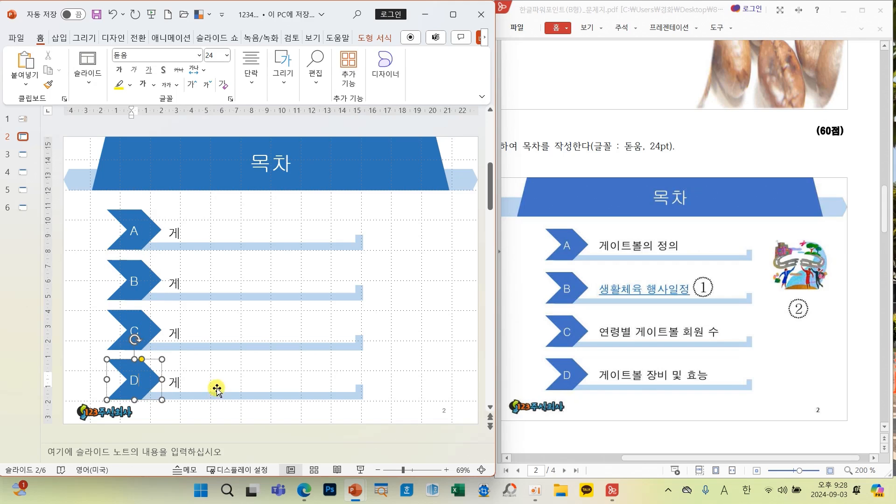
click(151, 238)
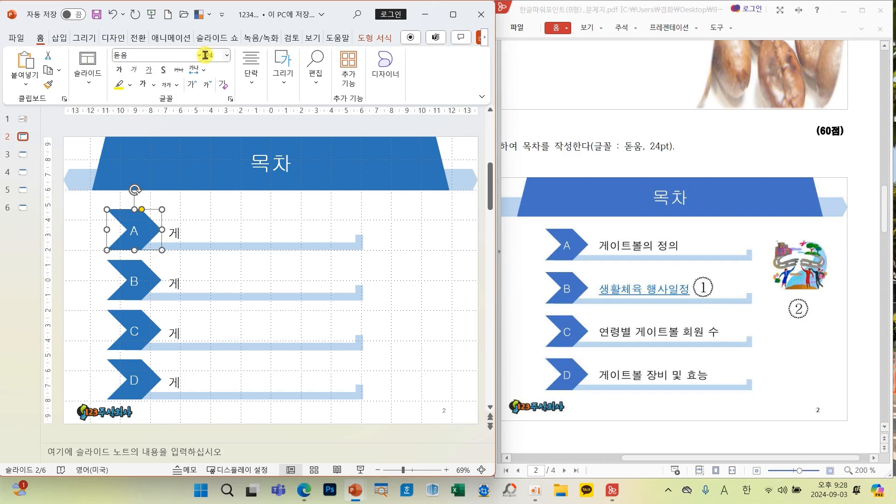
Step: Complete the row texts in order as 게이트볼의 정의, 생활체육 행사일정, 연령별 게이트볼 회원 수 and 게이트볼 장비 및 효능
click(179, 233)
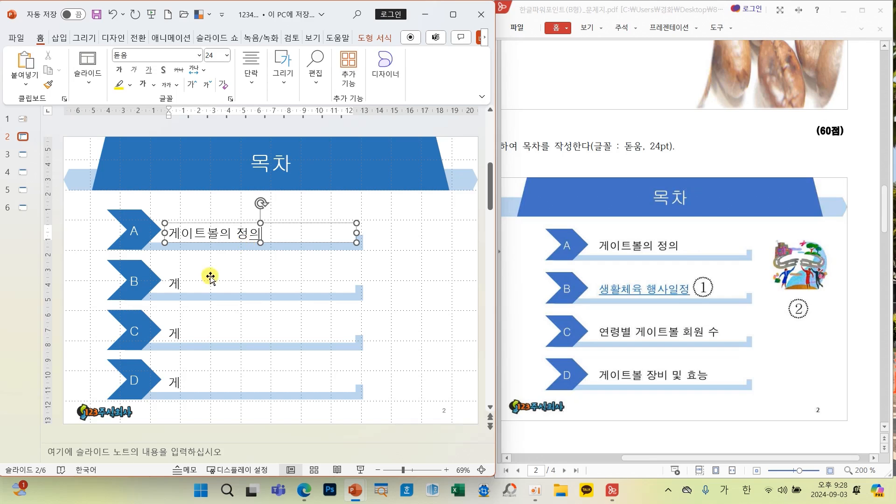
click(177, 286)
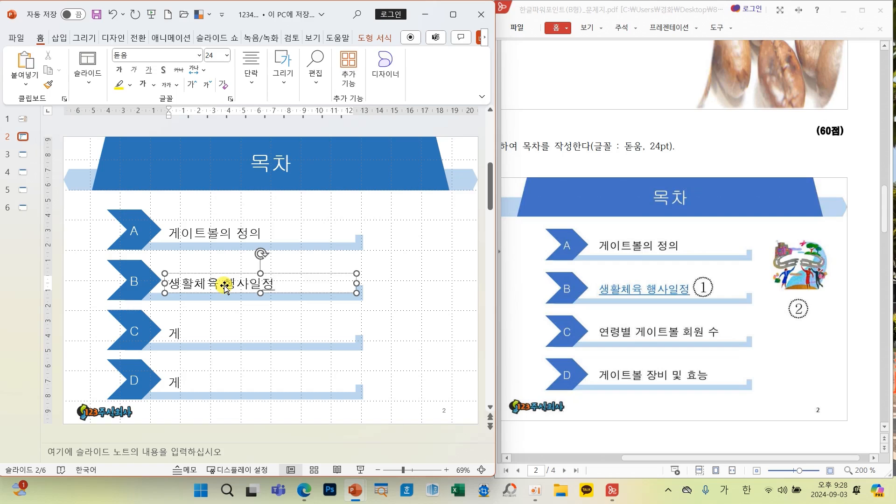
click(177, 332)
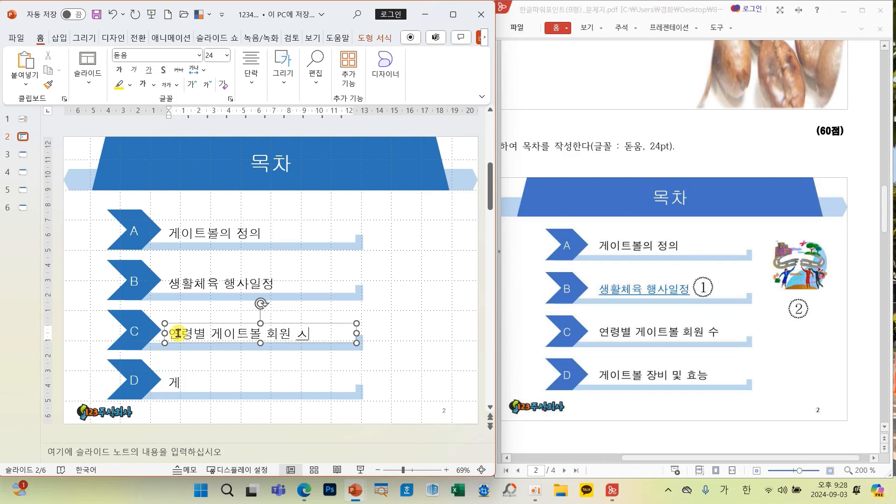
click(178, 384)
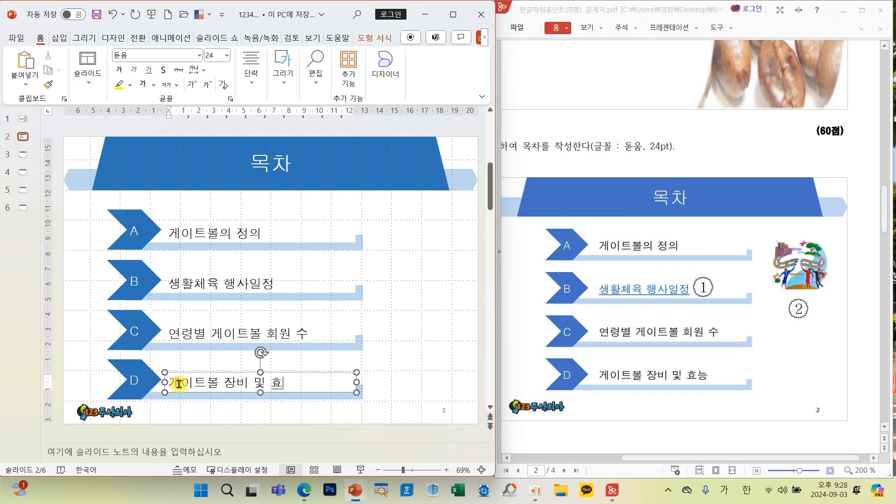
click(409, 338)
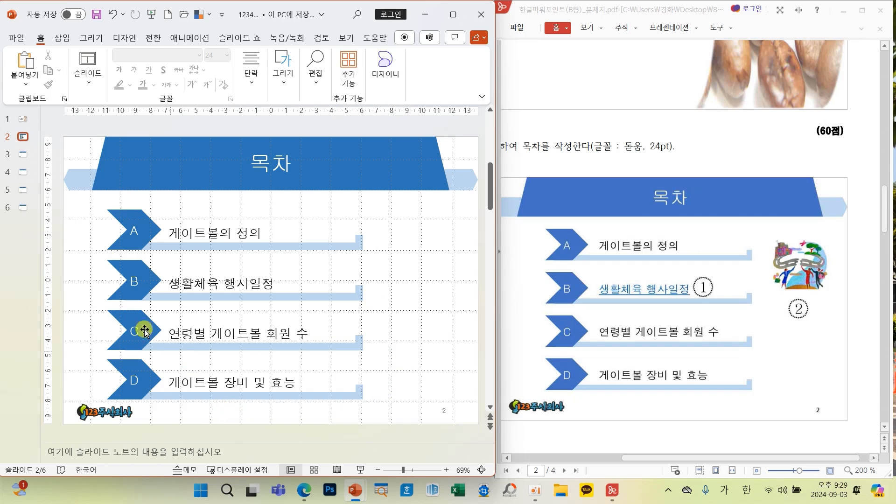
Step: Move all four contents rows together up slightly, keeping them clear of the logo and just below the title shape
drag(75, 201, 394, 408)
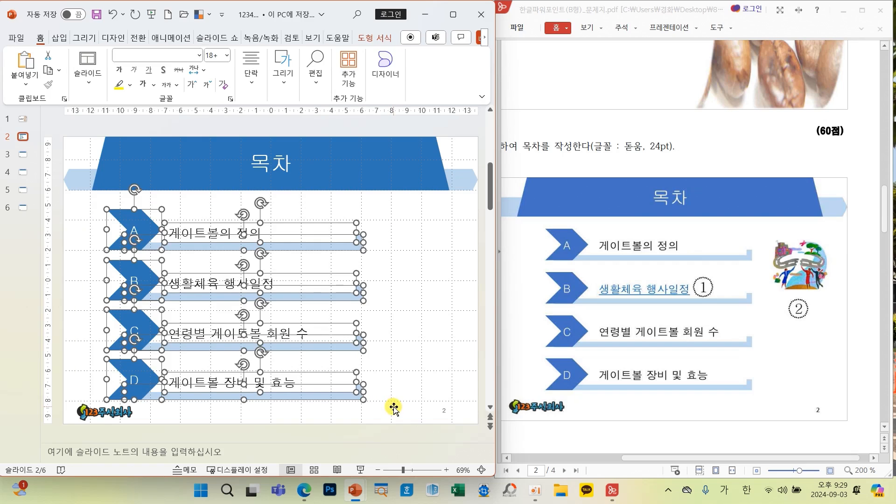
key(Up)
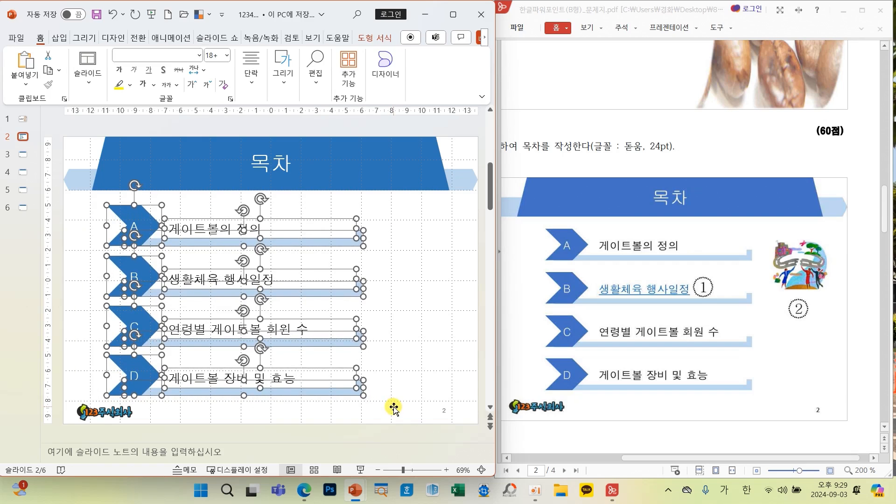
key(Up)
key(Up)
key(Up)
key(Up)
key(Up)
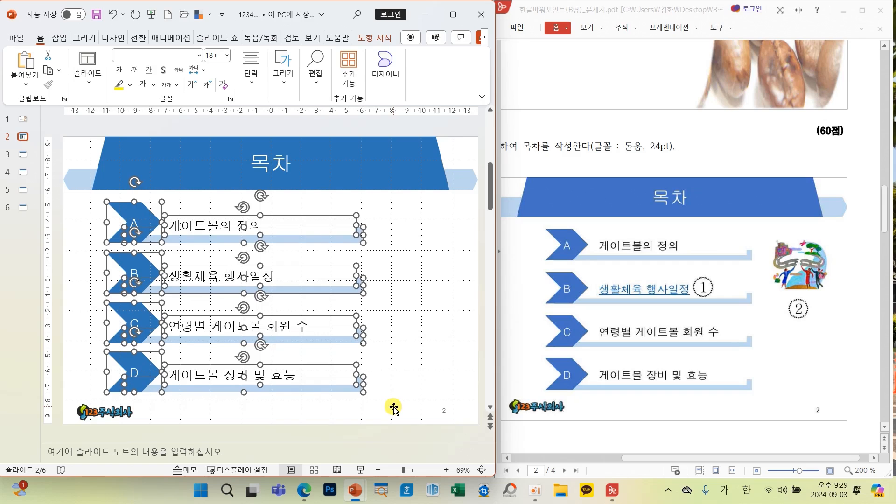
click(435, 375)
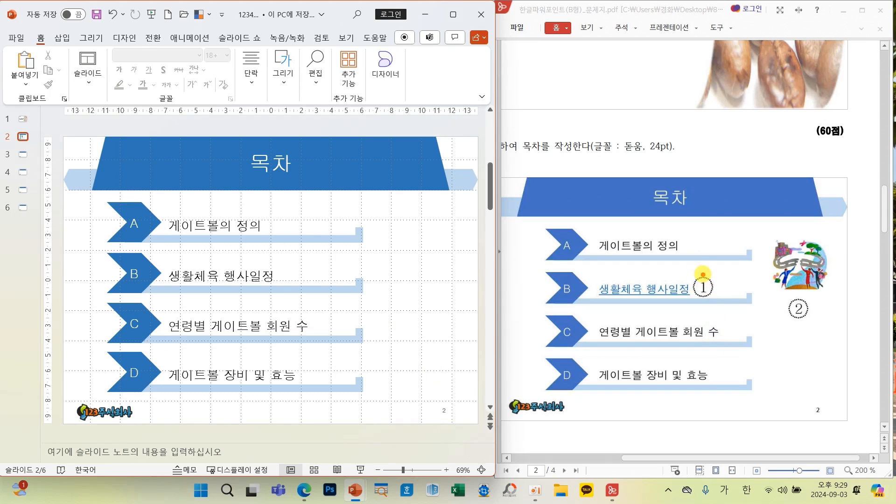
mouse_move(695, 261)
mouse_down()
mouse_move(699, 284)
mouse_move(722, 254)
mouse_up()
drag(793, 294, 823, 276)
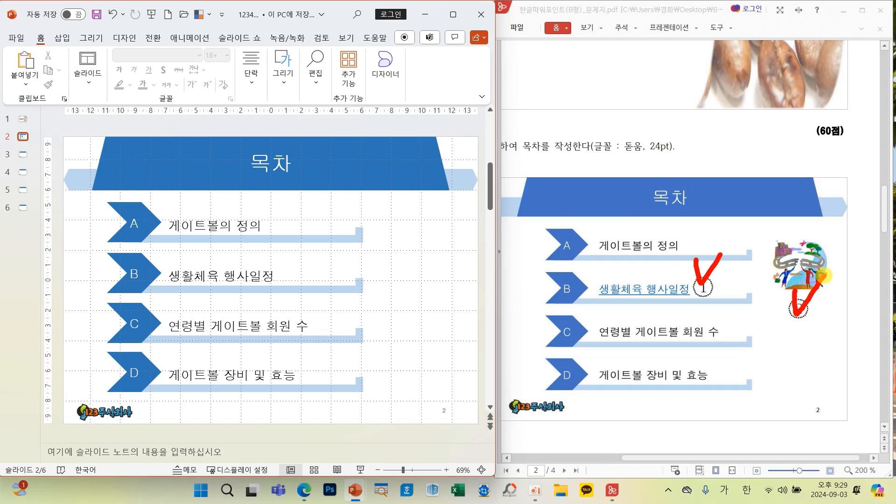
Step: Check the exam sheet's slide 2 conditions and start inserting a hyperlink on the row B text 생활체육 행사일정
drag(751, 459, 653, 461)
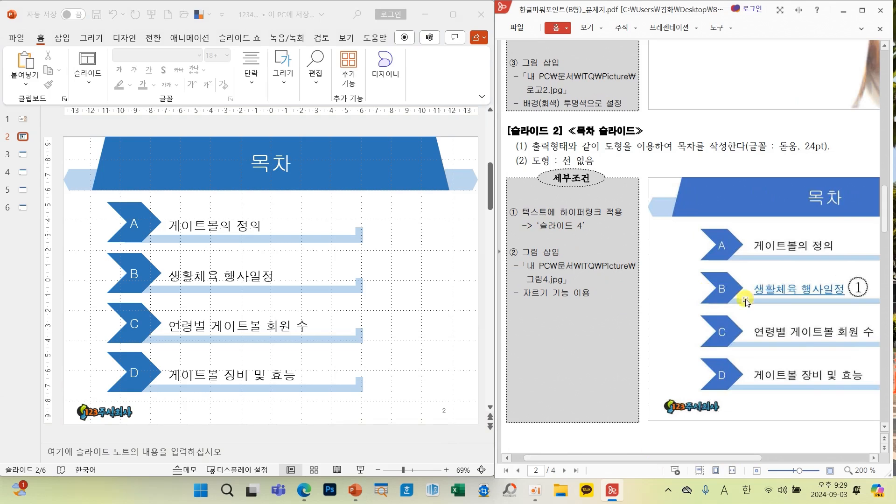
click(173, 276)
drag(174, 276, 271, 279)
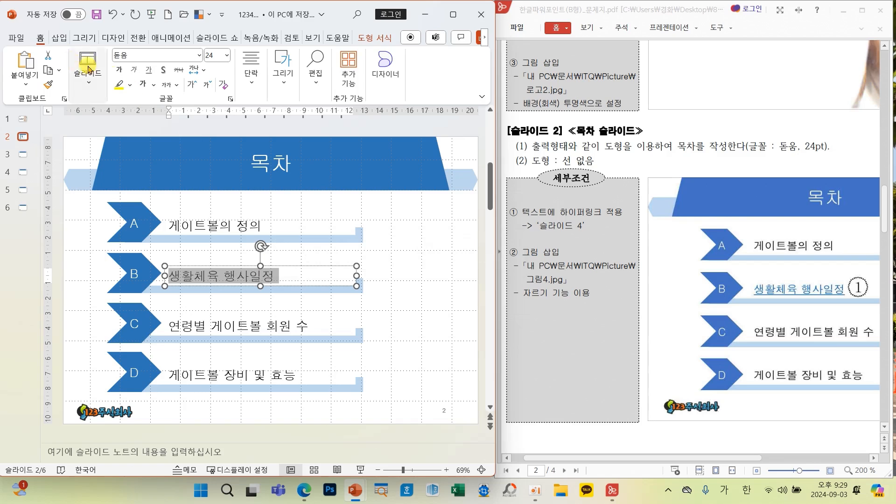
click(59, 38)
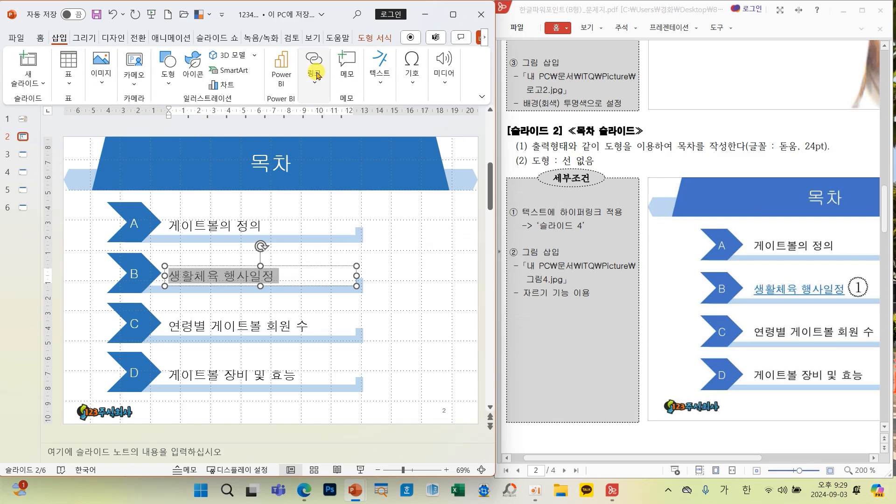
click(316, 76)
click(338, 119)
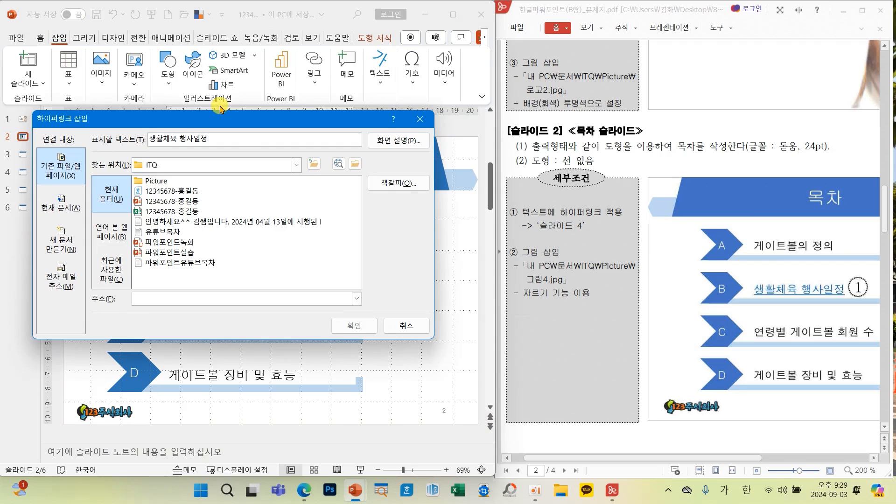
drag(215, 124, 290, 129)
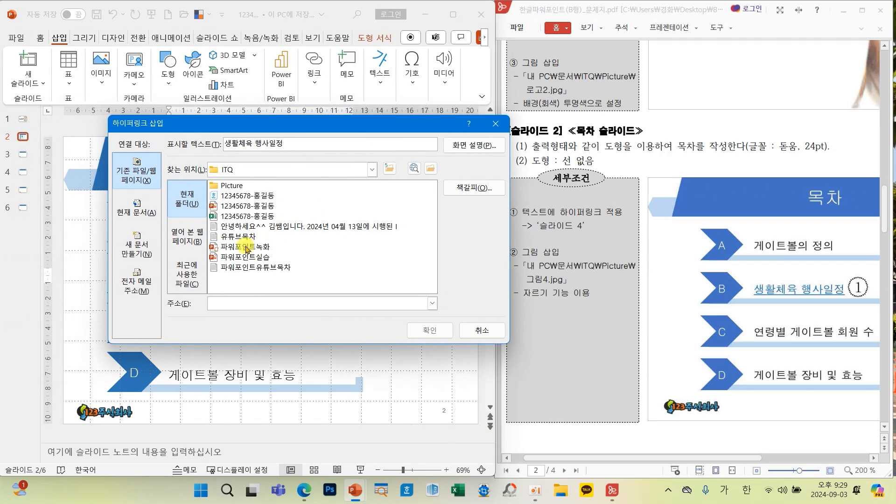
Step: Link the text "생활체육 행사일정" to slide 4 of the current presentation
click(140, 212)
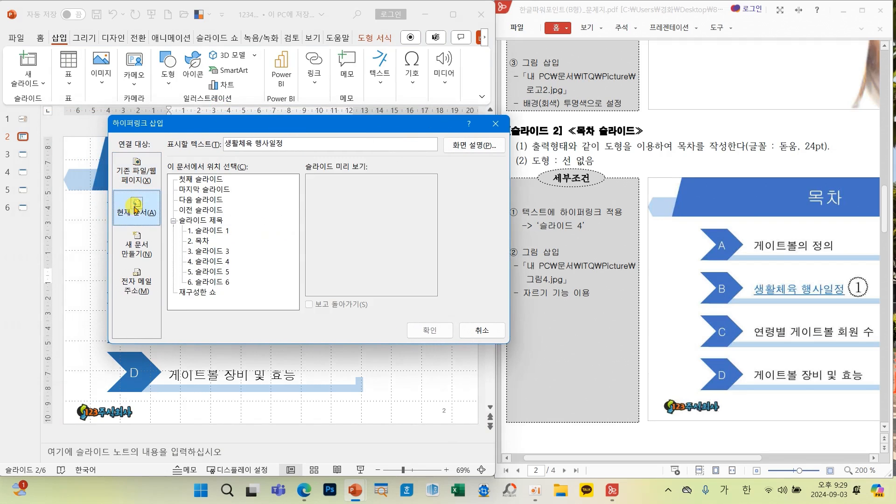
click(192, 262)
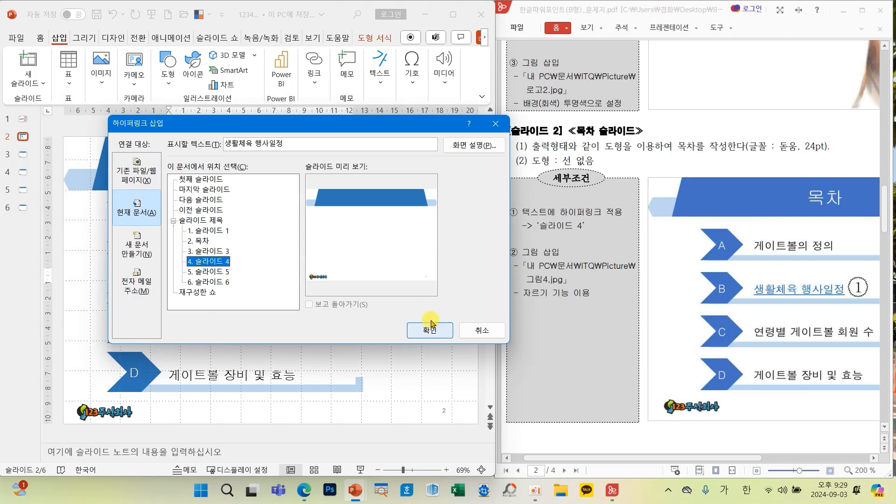
click(430, 331)
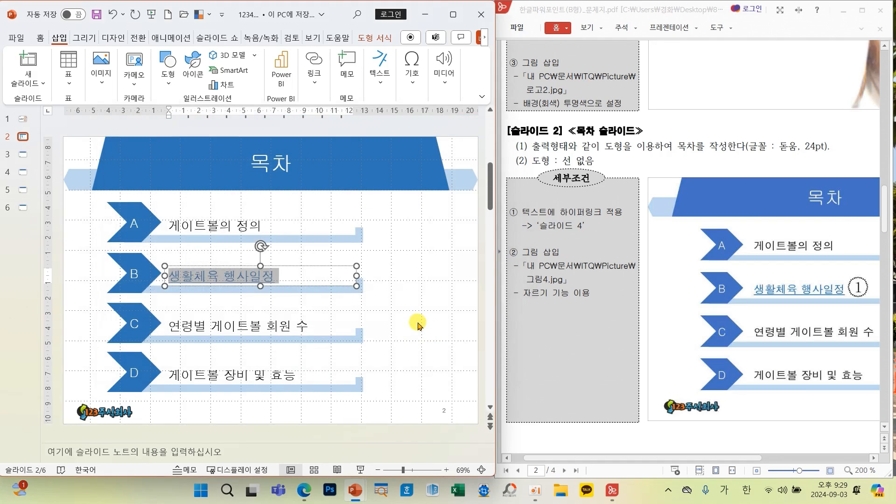
click(265, 276)
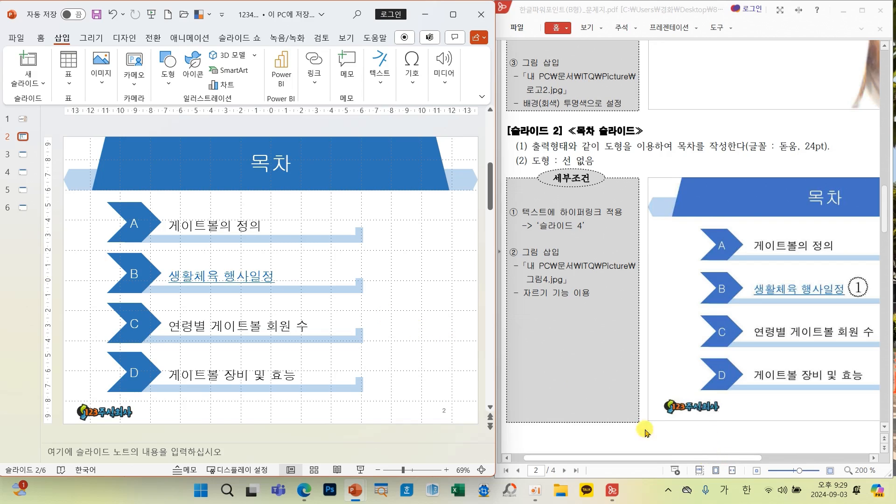
Step: Insert the picture 그림4 from the ITQ Picture folder onto the contents slide
drag(672, 458, 777, 457)
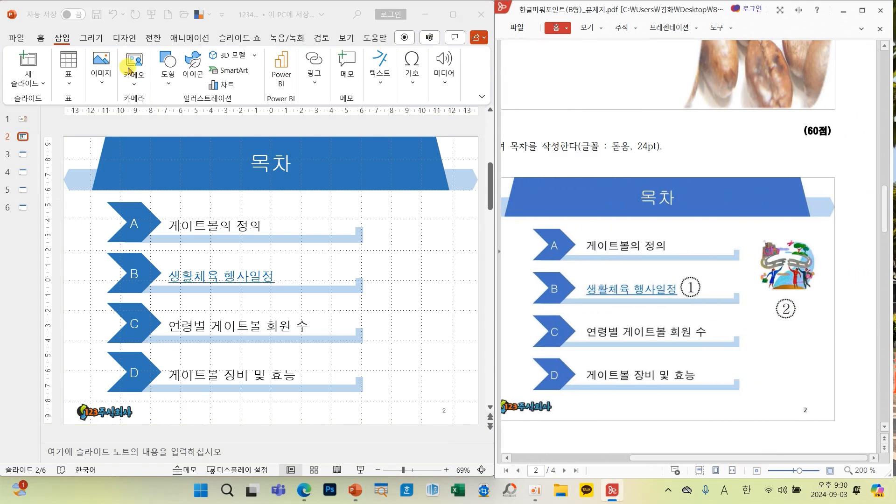
click(97, 78)
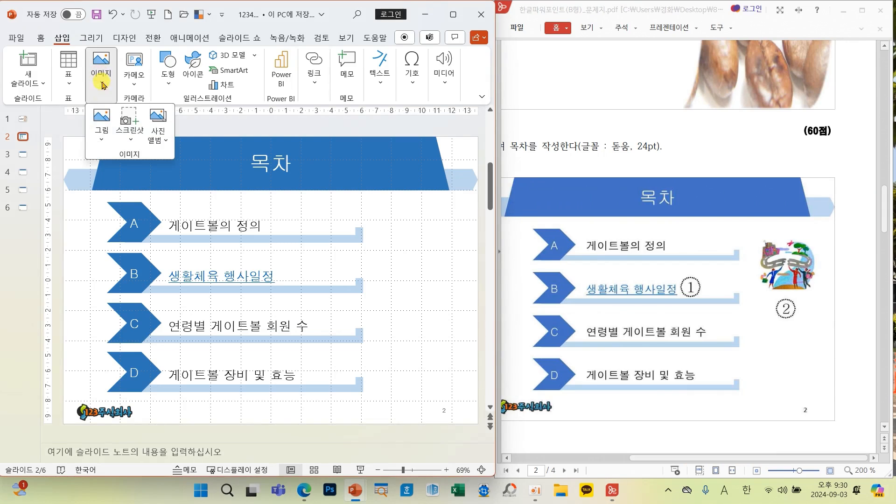
click(101, 122)
click(126, 176)
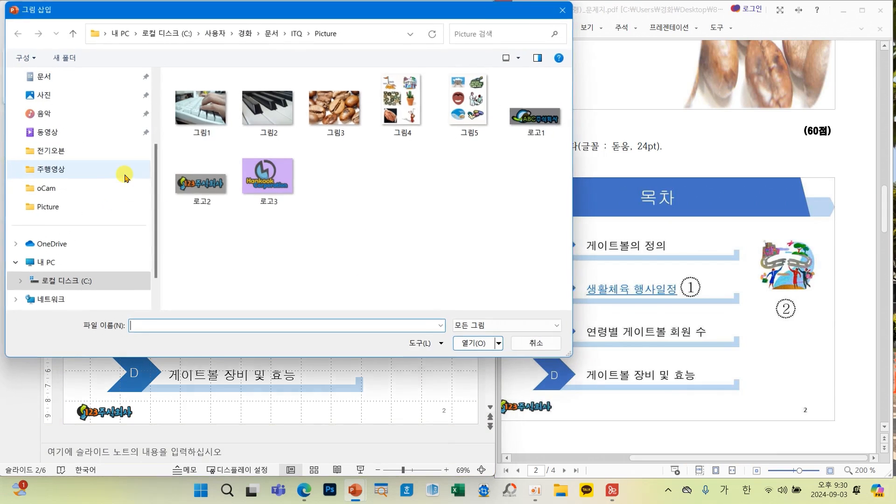
click(392, 112)
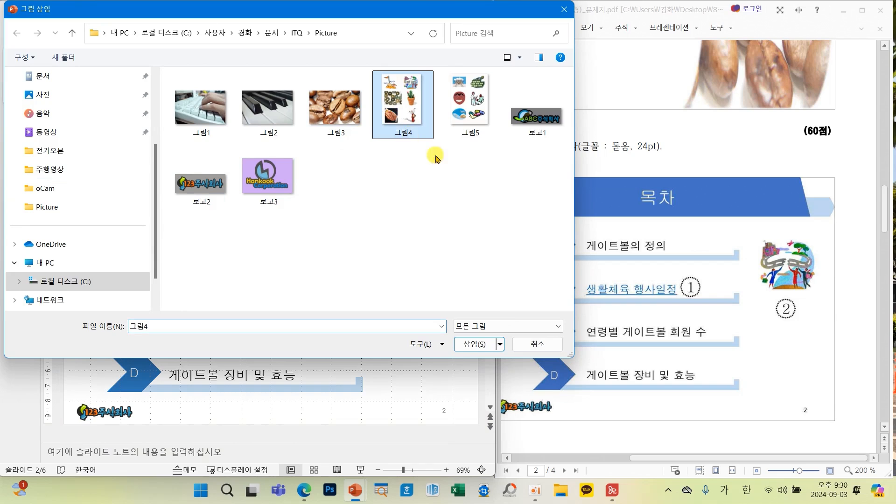
click(474, 344)
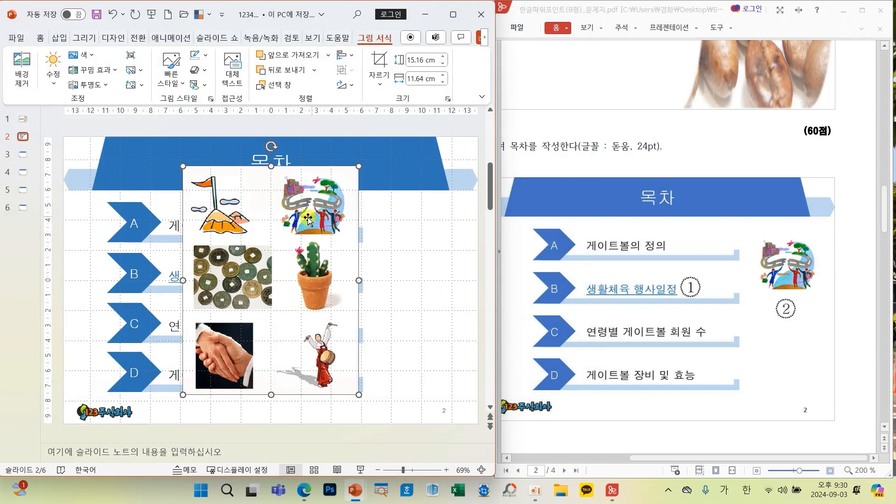
Step: Crop the picture to its upper-right illustration of people and bridges, and move it to the right of contents items A and B
click(378, 65)
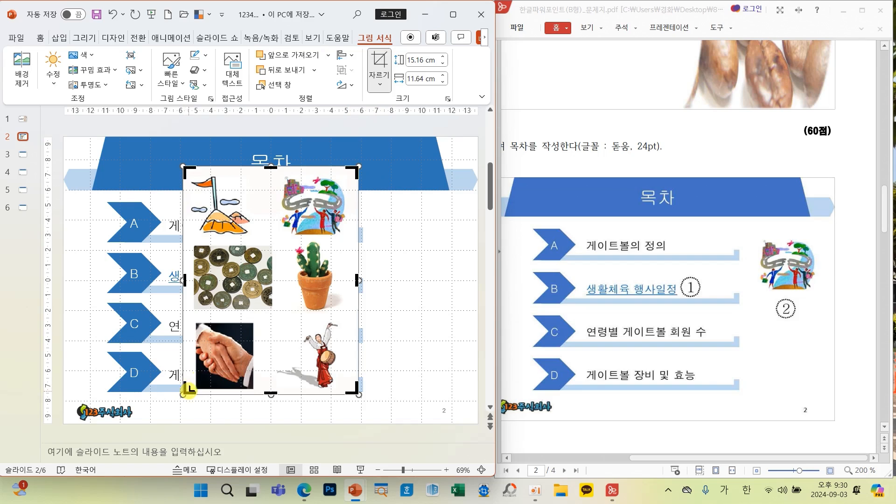
drag(185, 394, 277, 241)
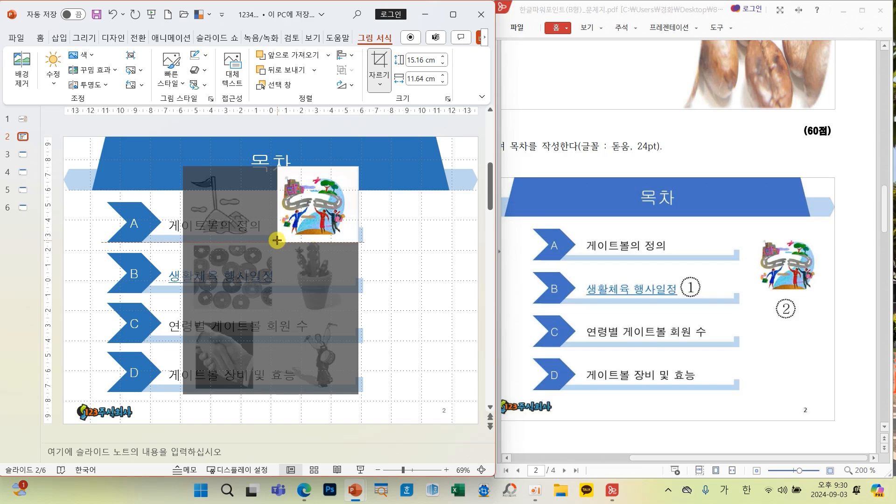
drag(277, 240, 277, 239)
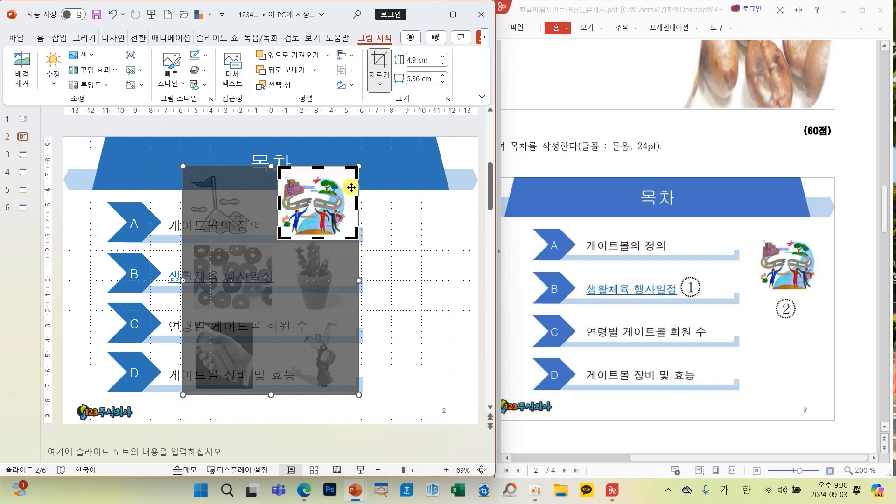
drag(357, 169, 352, 171)
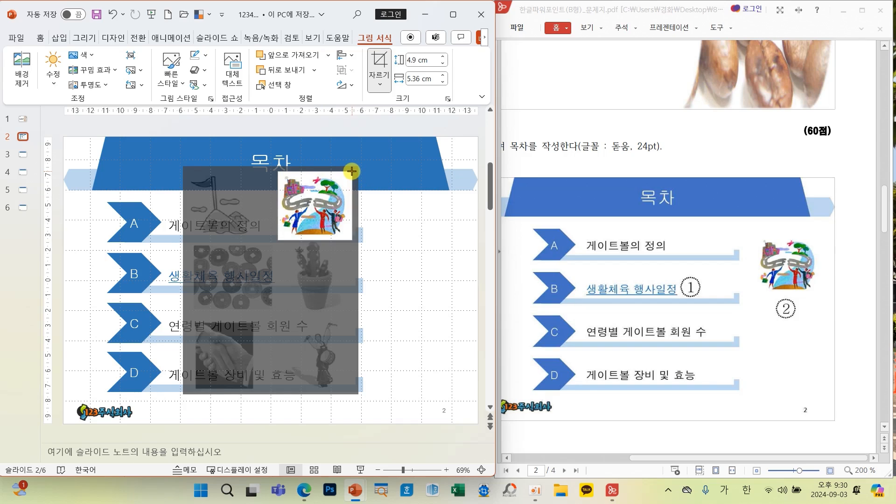
drag(352, 171, 352, 172)
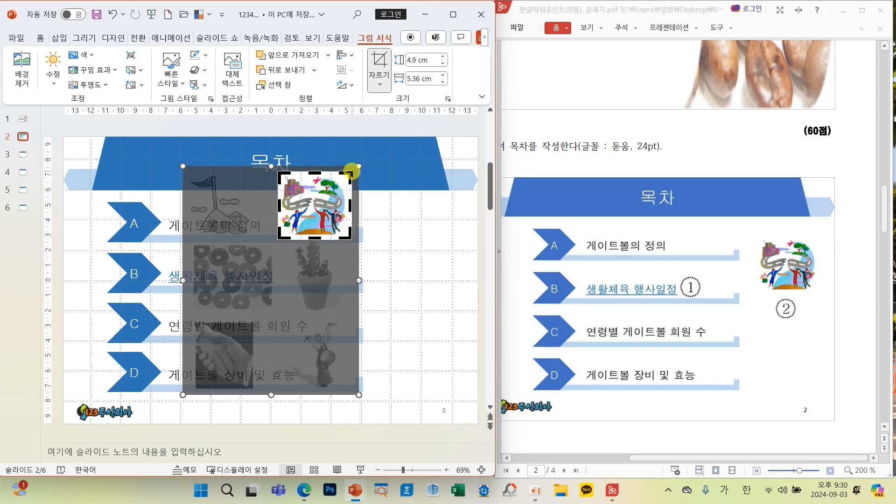
click(428, 250)
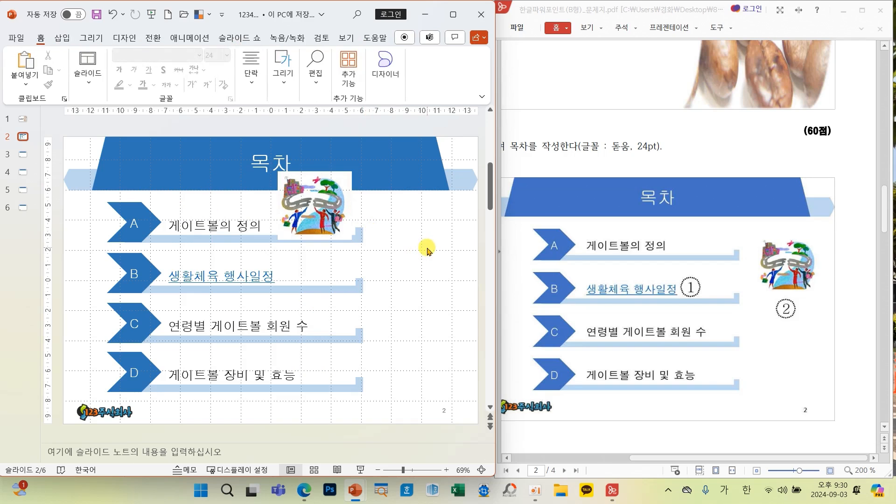
drag(326, 209, 424, 260)
click(425, 351)
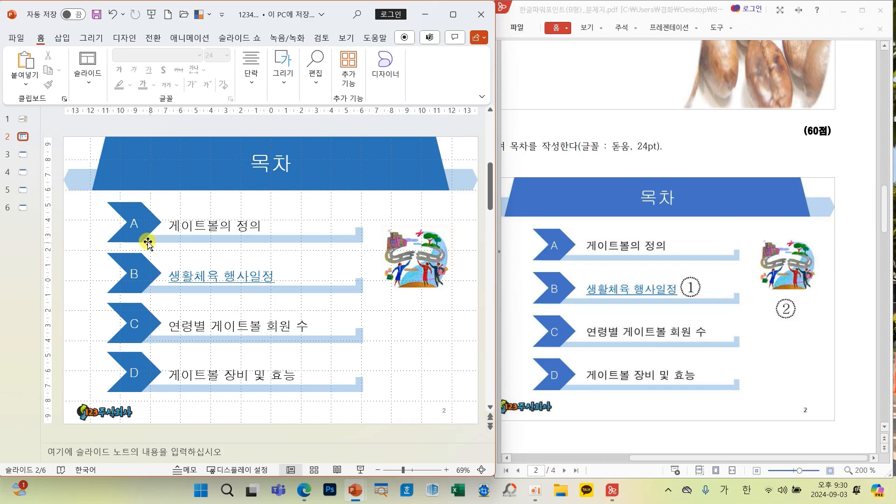
Step: Check the font and size of the A shape and its contents text, and save the presentation
click(139, 223)
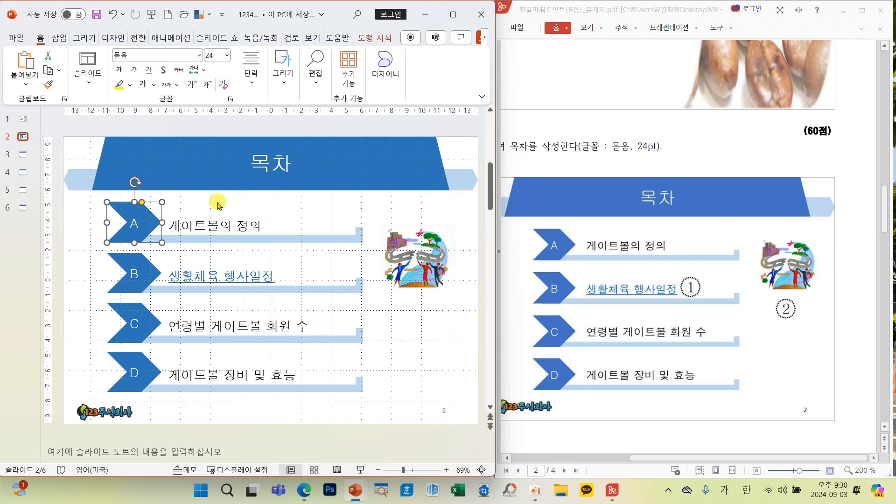
click(200, 220)
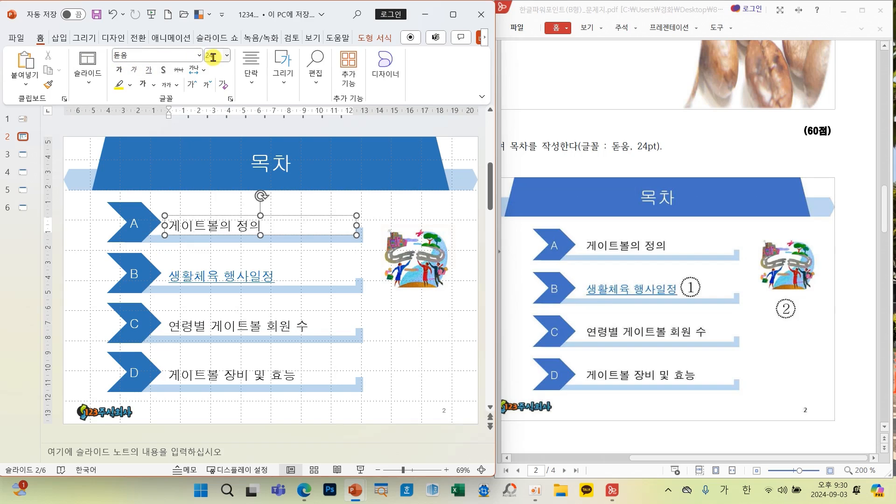
click(439, 366)
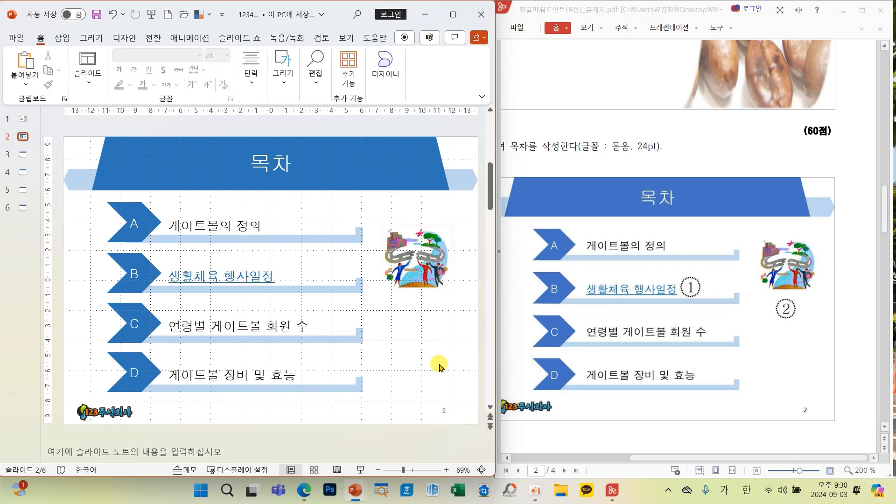
click(97, 15)
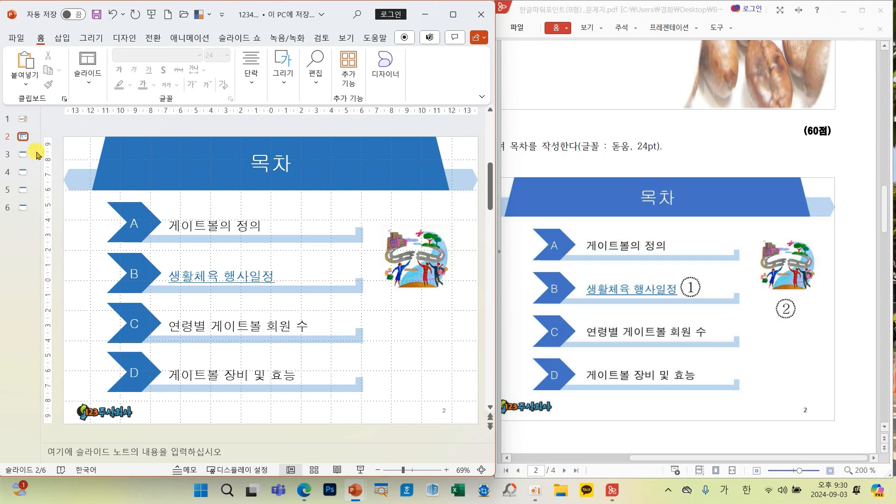
Step: Enter the title "A. 게이트볼의 정의" on slide 3, following the slide 3 example in the problem PDF
click(22, 155)
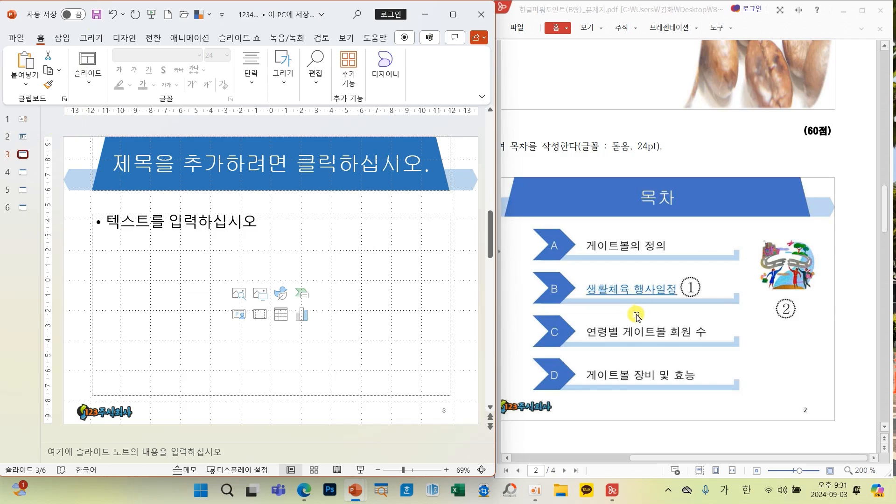
scroll(639, 318, down, 3)
scroll(638, 318, down, 7)
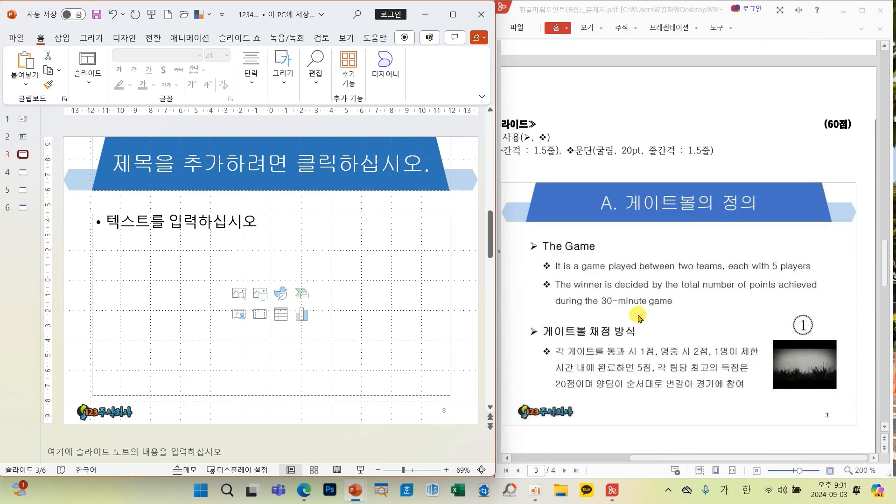
drag(646, 459, 623, 459)
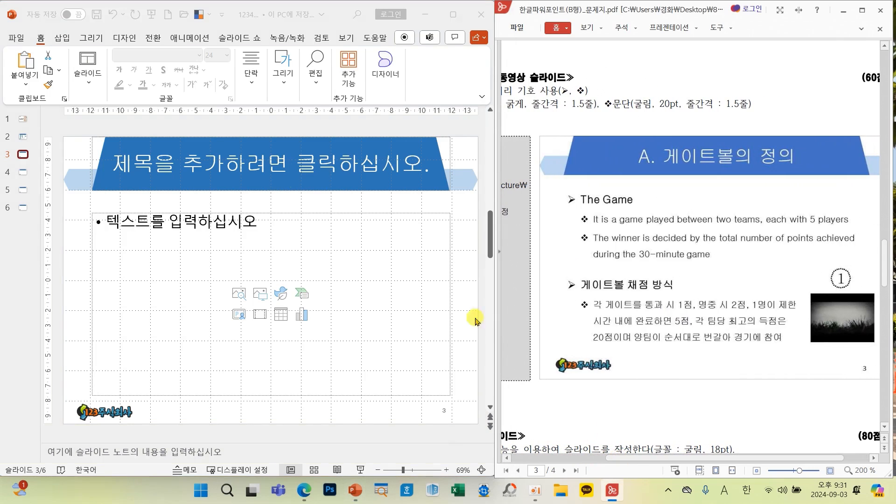
click(273, 163)
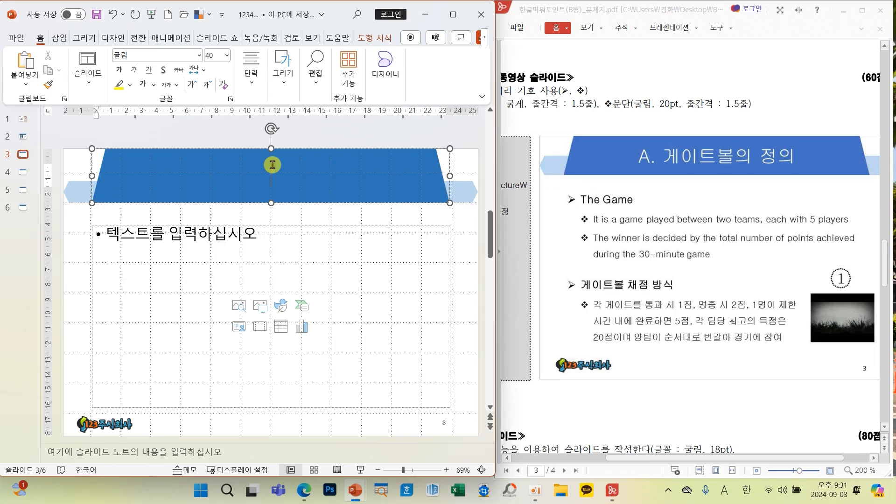
text(A.)
key(Hangul)
text(게이트)
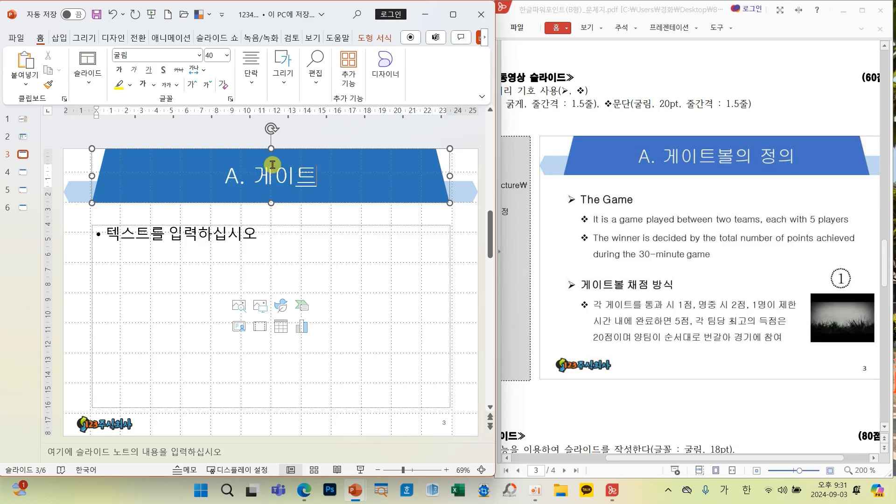
text(볼의 ㅈ정의)
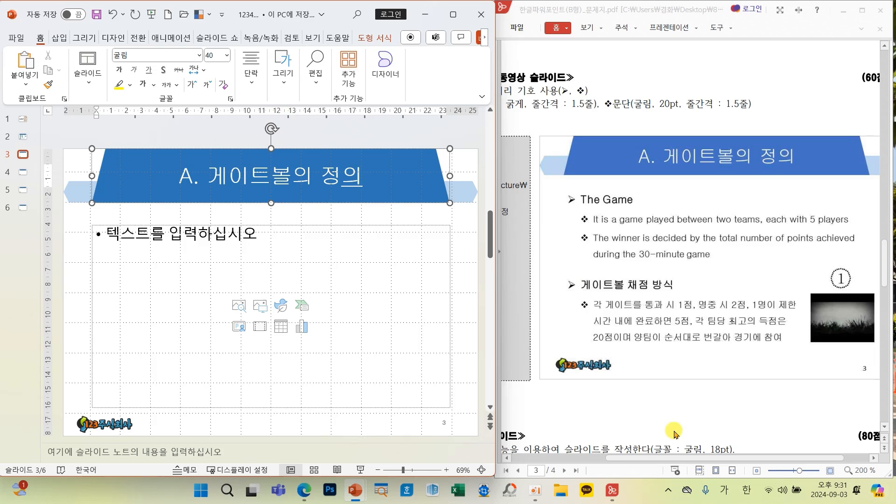
Step: Review the slide 3 text and video requirements in the problem PDF
drag(655, 458, 596, 451)
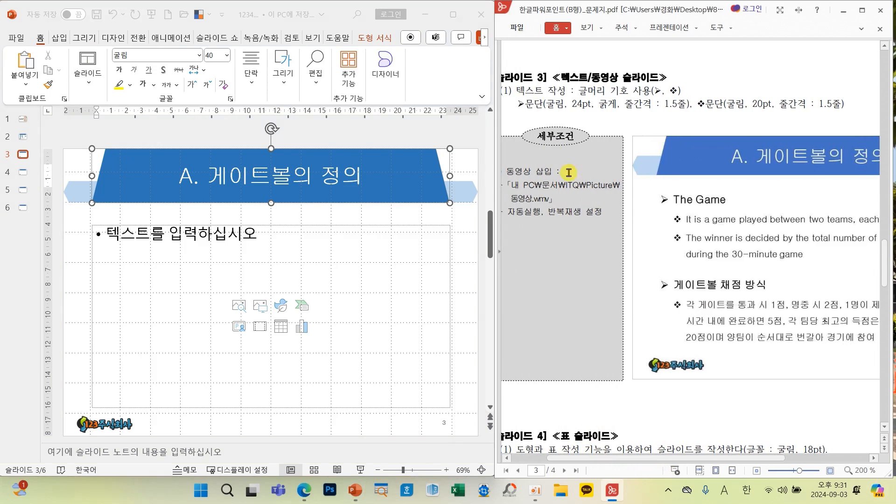
mouse_move(537, 65)
mouse_down()
mouse_move(686, 93)
mouse_move(677, 92)
mouse_up()
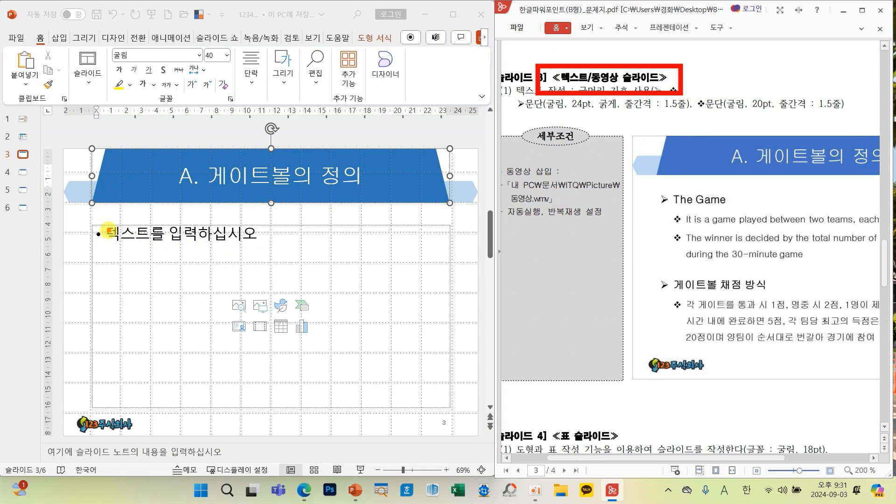
drag(110, 230, 148, 217)
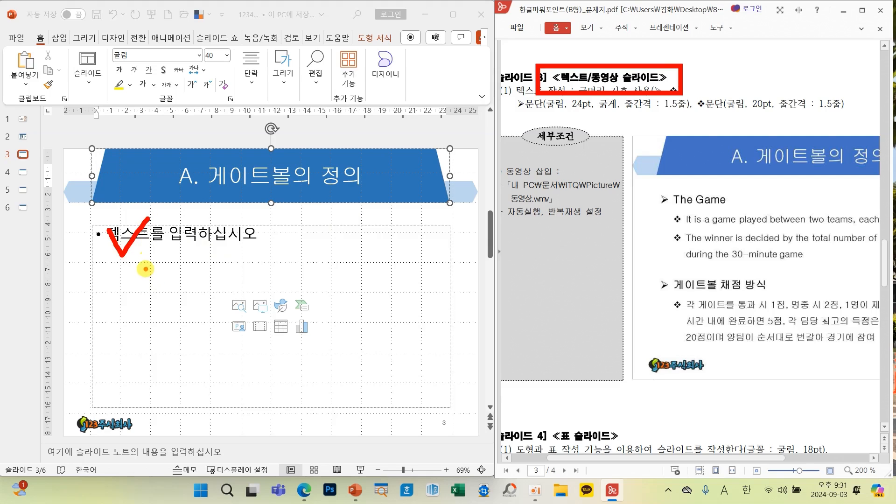
key(Escape)
Step: Set slide 3's body text placeholder to "자동 맞춤 안 함" (no autofit) in its text box options and close the format settings
click(126, 237)
click(132, 243)
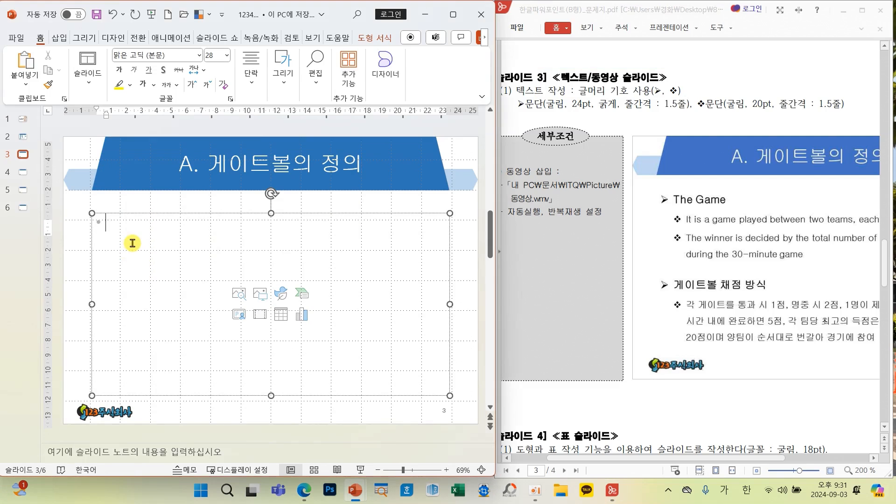
right_click(132, 243)
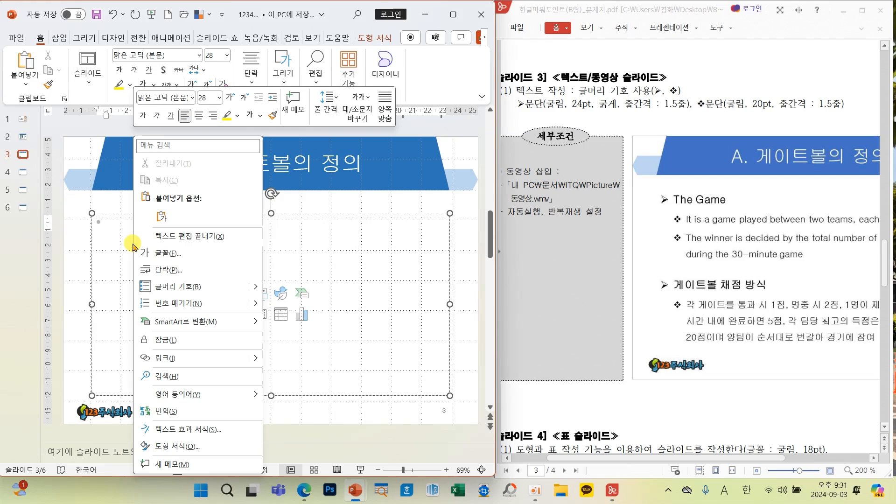
click(177, 430)
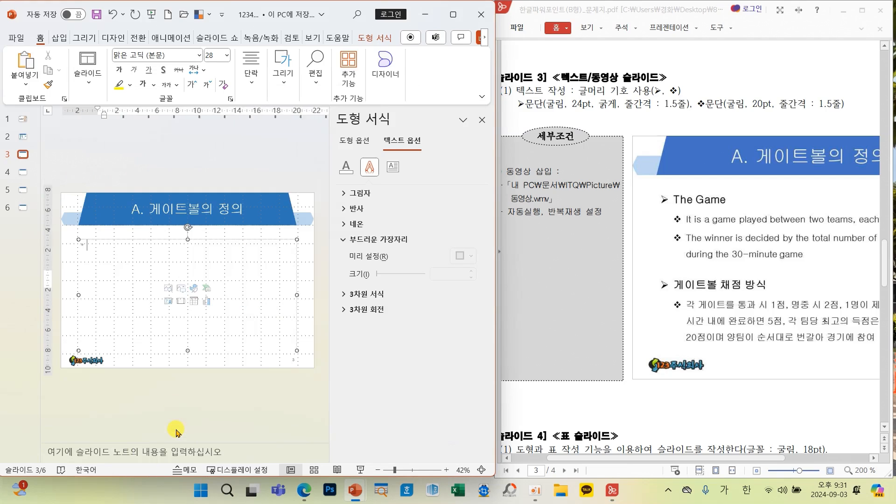
click(394, 168)
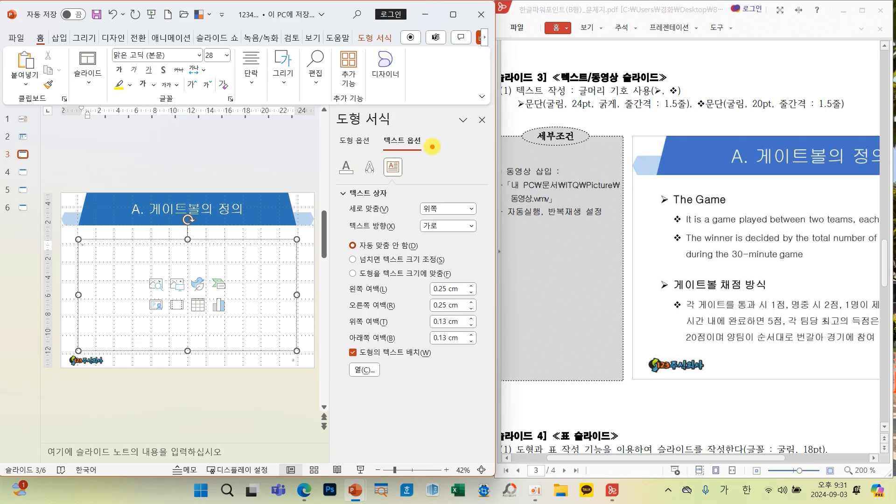
mouse_move(432, 146)
mouse_down()
mouse_move(354, 154)
mouse_move(422, 125)
mouse_move(429, 149)
mouse_up()
drag(331, 231, 466, 257)
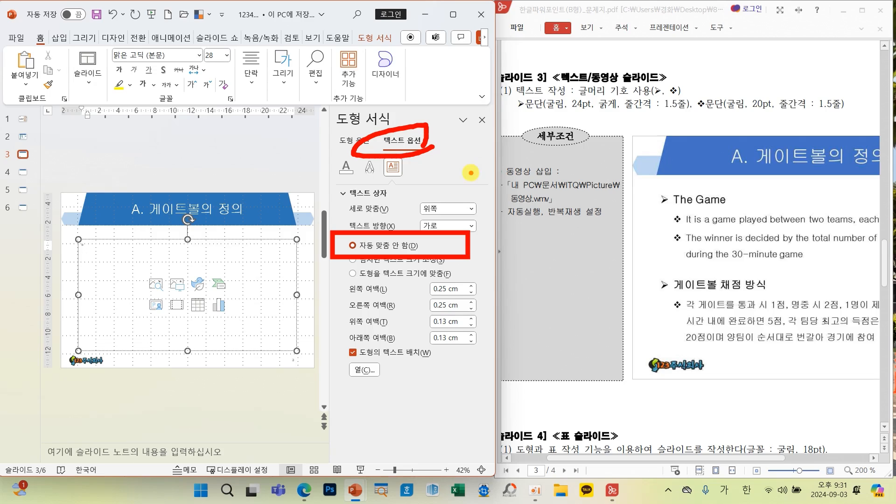
click(481, 120)
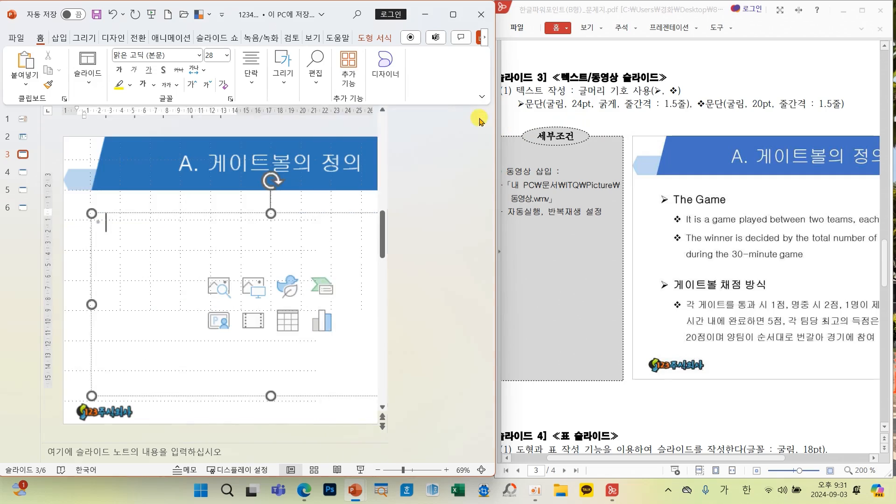
Step: Check the autofit setting in the slide 3 body placeholder's text box options, and close the format settings
right_click(124, 236)
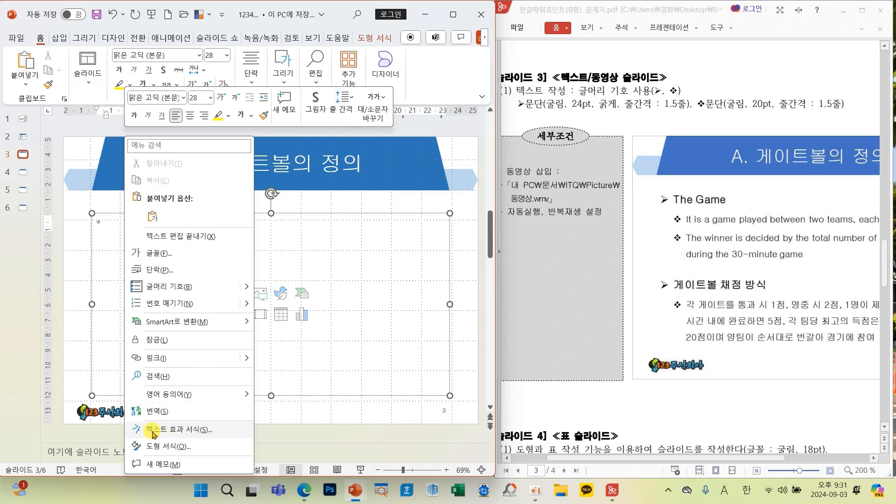
click(180, 429)
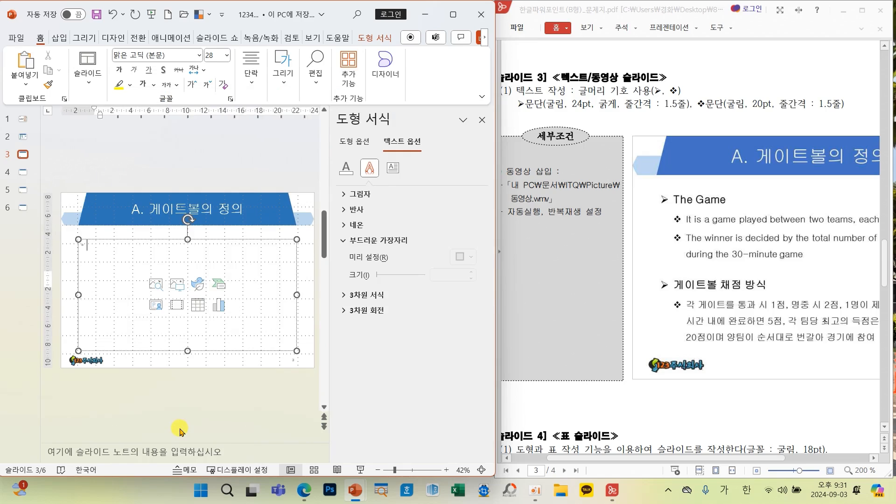
click(393, 169)
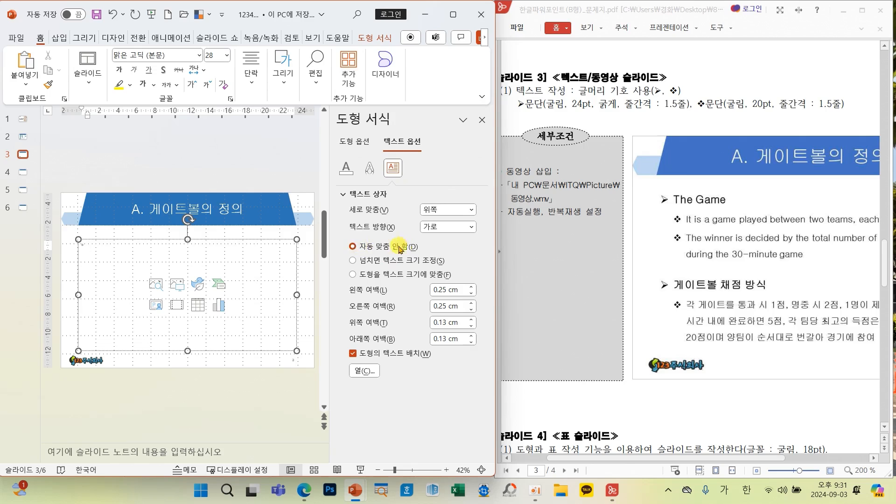
click(482, 122)
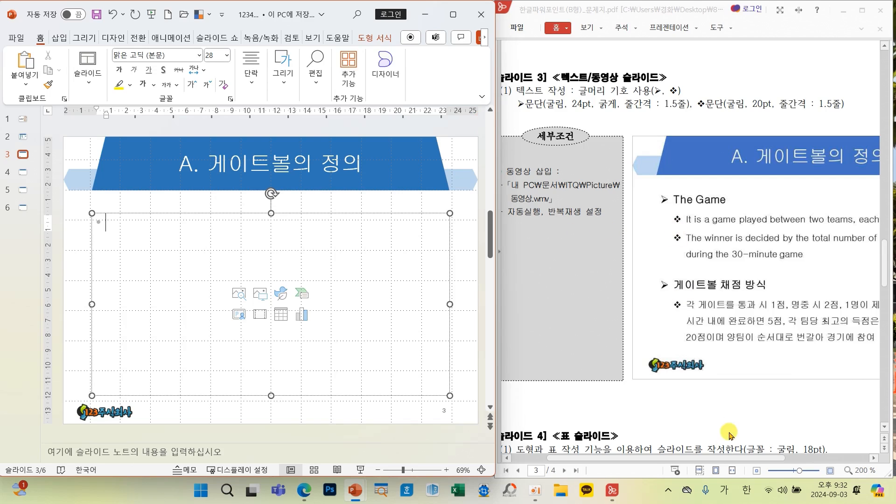
Step: Apply the arrow bullet (➢) to the slide 3 body placeholder, following the example slide in the problem PDF
drag(699, 457, 727, 457)
drag(745, 455, 781, 454)
key(ctrl+2)
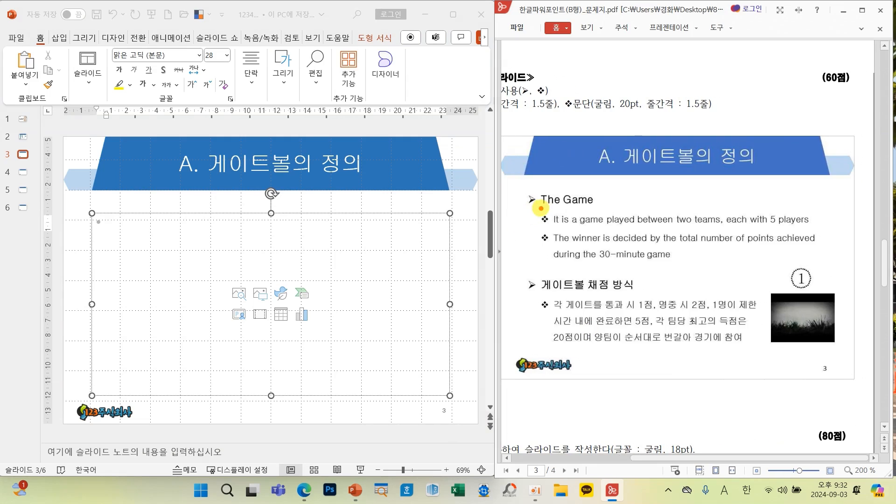
mouse_move(540, 209)
mouse_down()
mouse_move(508, 200)
mouse_move(533, 207)
mouse_up()
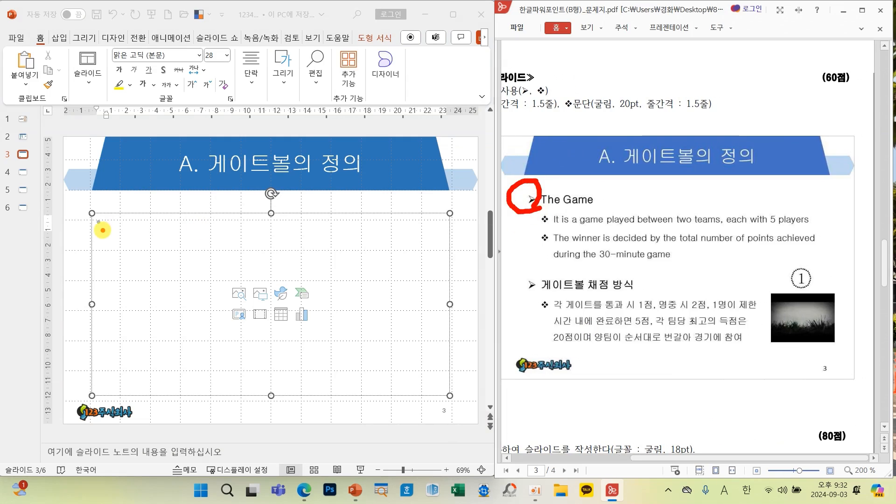
key(Escape)
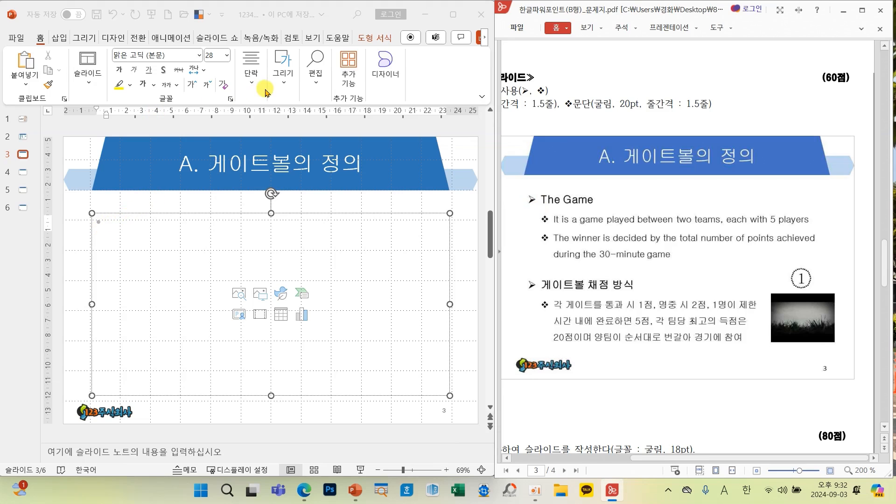
click(251, 84)
click(251, 86)
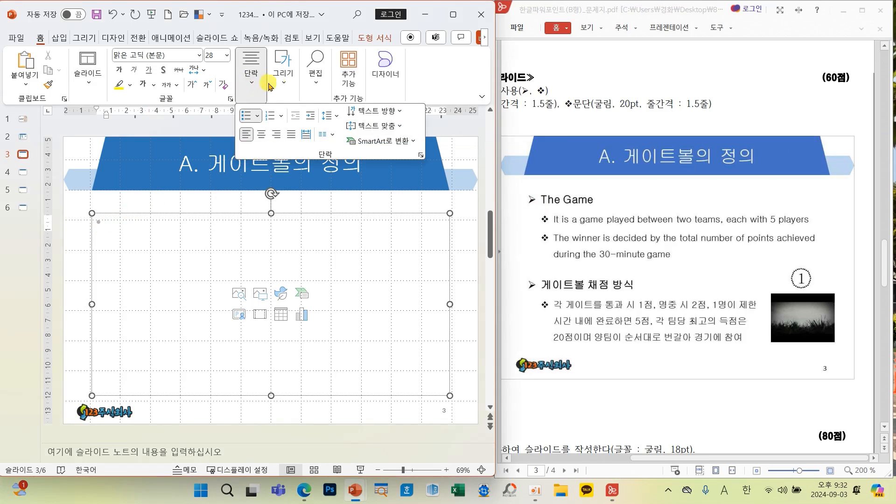
click(256, 115)
click(277, 253)
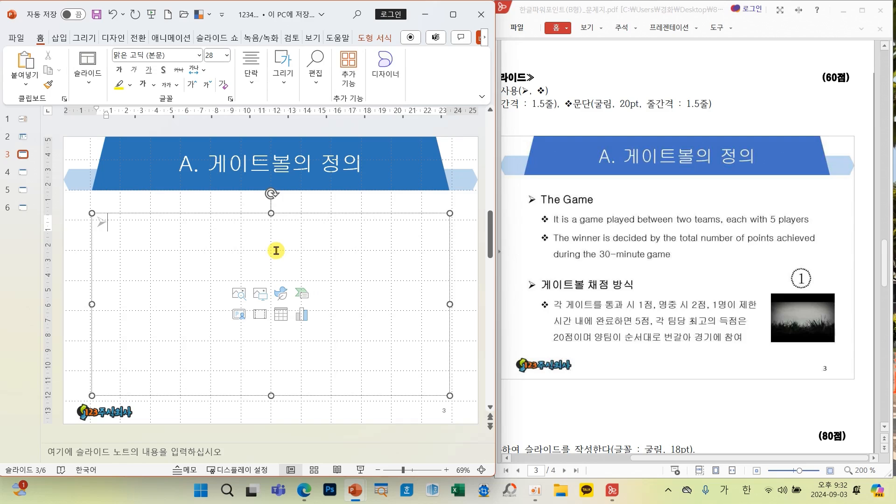
Step: Enter "The Game" as the first bulleted line and add a new line indented one level below it
key(Hangul)
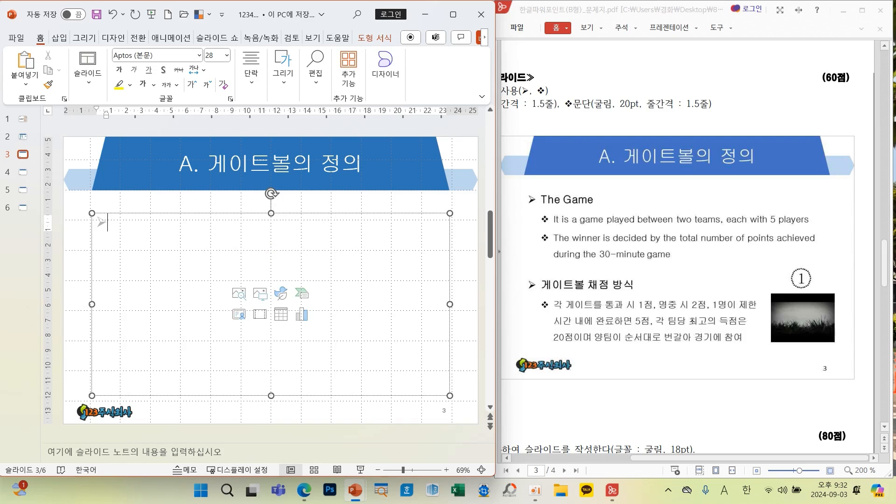
text(The )
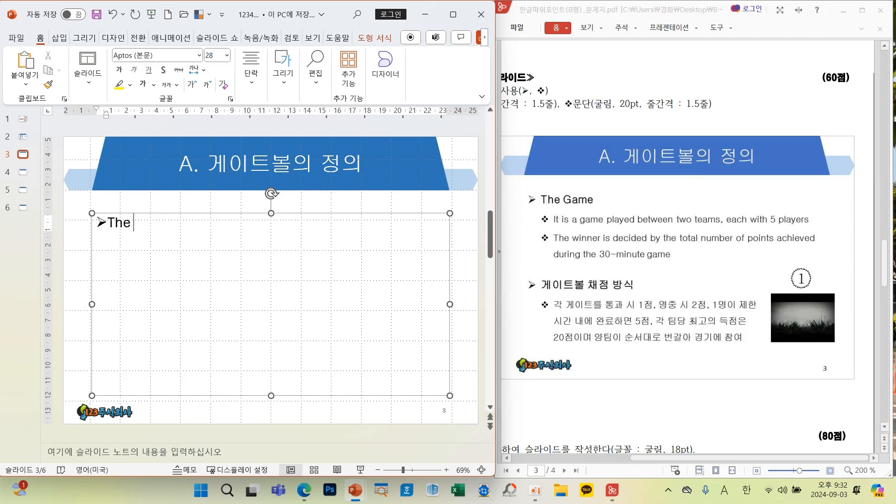
text(Game)
key(Return)
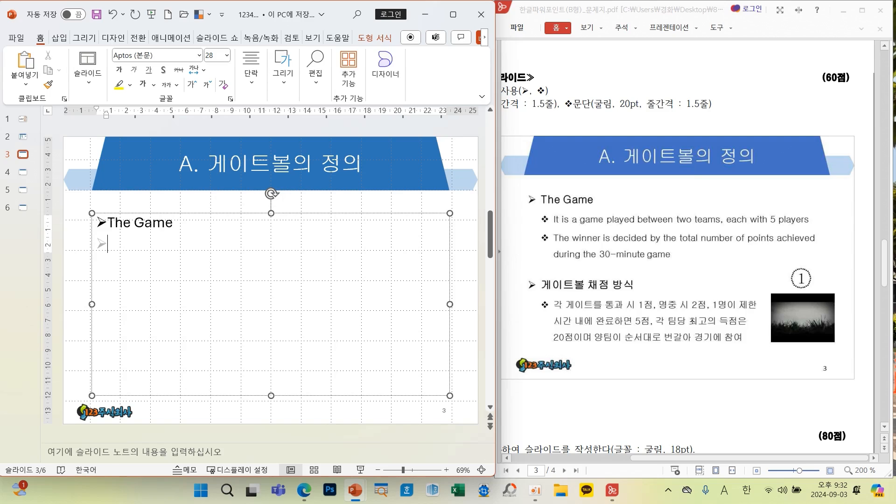
key(Tab)
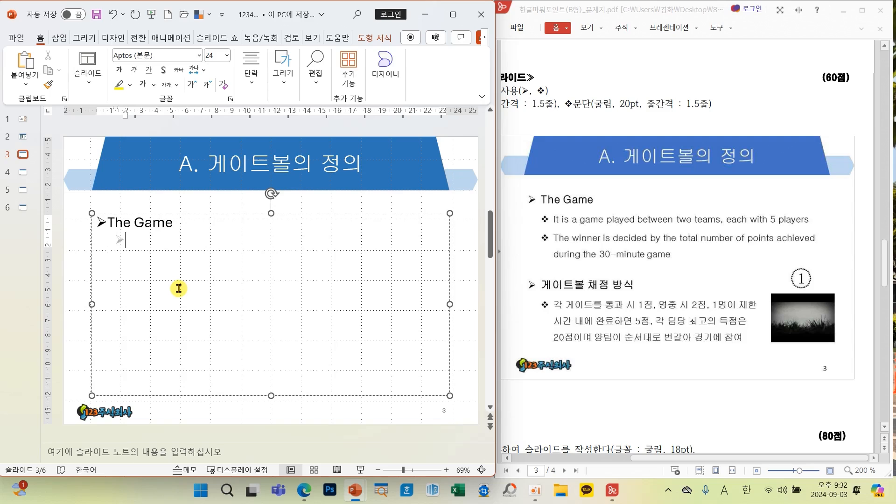
mouse_move(176, 290)
mouse_down()
mouse_move(257, 267)
mouse_move(232, 331)
mouse_up()
drag(298, 297, 322, 315)
mouse_move(339, 247)
mouse_down()
mouse_move(374, 291)
mouse_move(332, 308)
mouse_up()
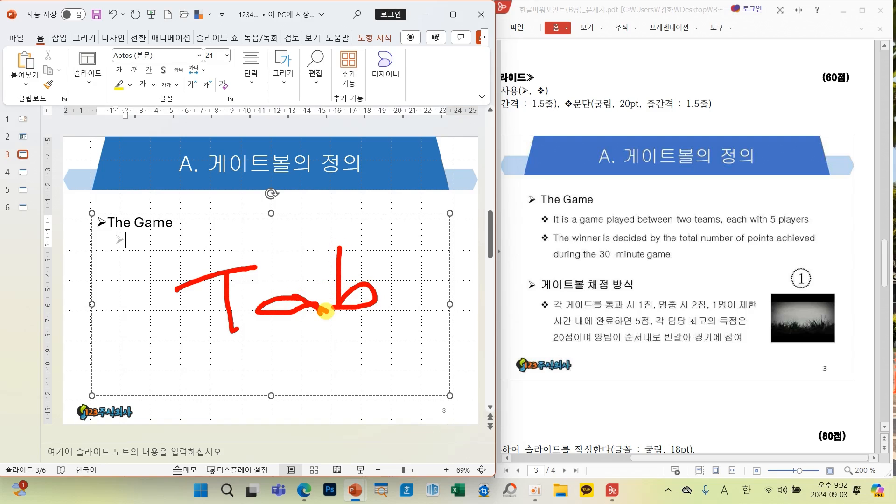
mouse_move(150, 367)
mouse_down()
mouse_move(125, 381)
mouse_move(130, 403)
mouse_move(214, 377)
mouse_move(193, 400)
mouse_up()
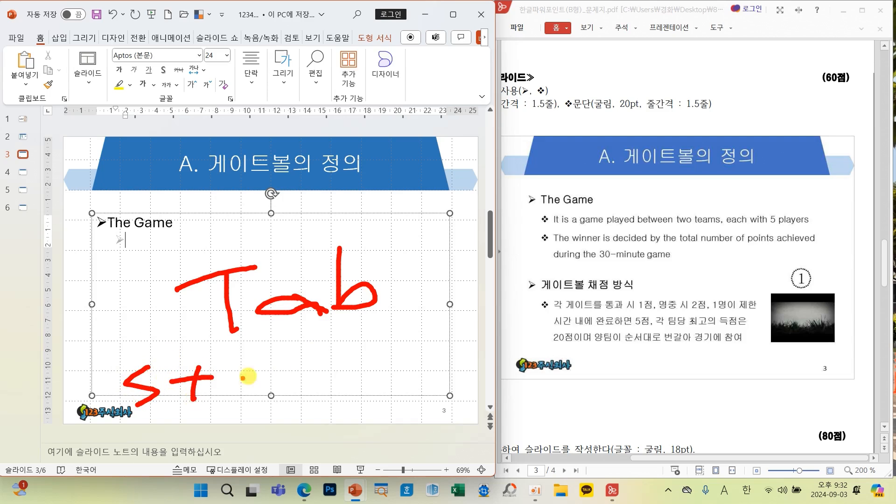
mouse_move(312, 354)
mouse_down()
mouse_move(295, 376)
mouse_move(320, 385)
mouse_up()
mouse_move(174, 409)
mouse_down()
mouse_move(124, 415)
mouse_move(169, 415)
mouse_up()
key(Escape)
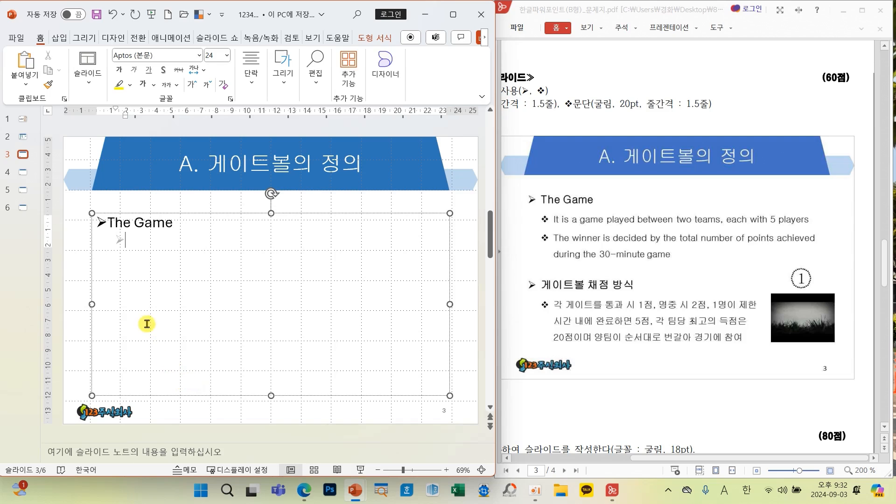
Step: Give the indented line the ❖ bullet and enter the two English sentences from the problem PDF under "The Game"
click(249, 75)
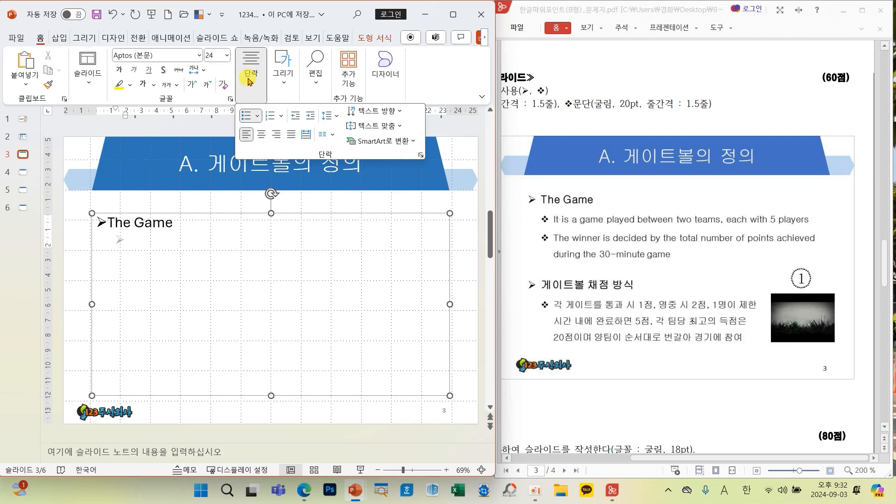
click(257, 115)
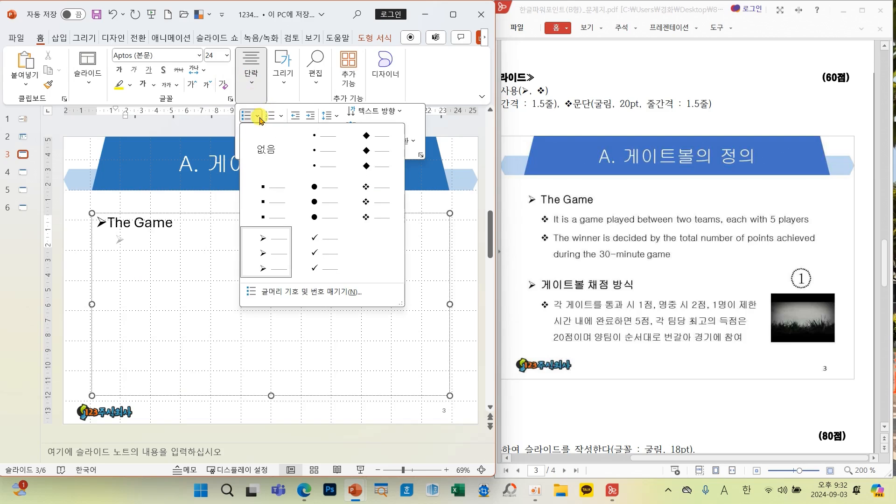
click(366, 212)
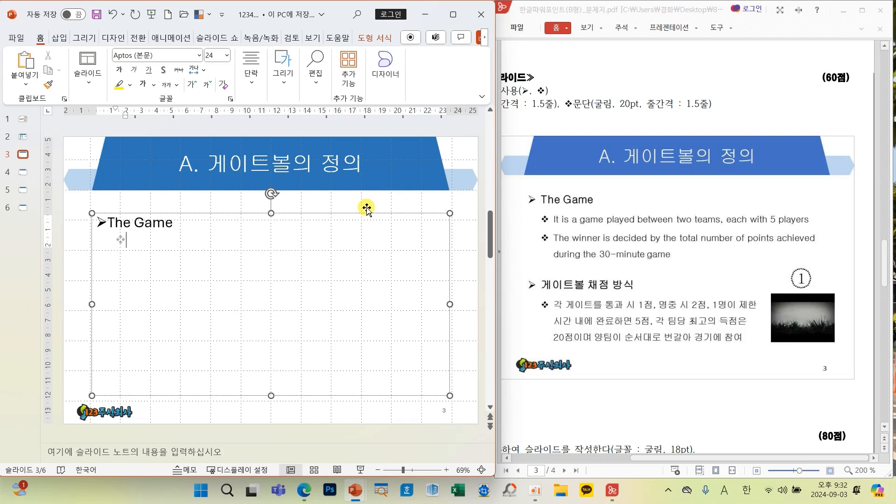
text(It)
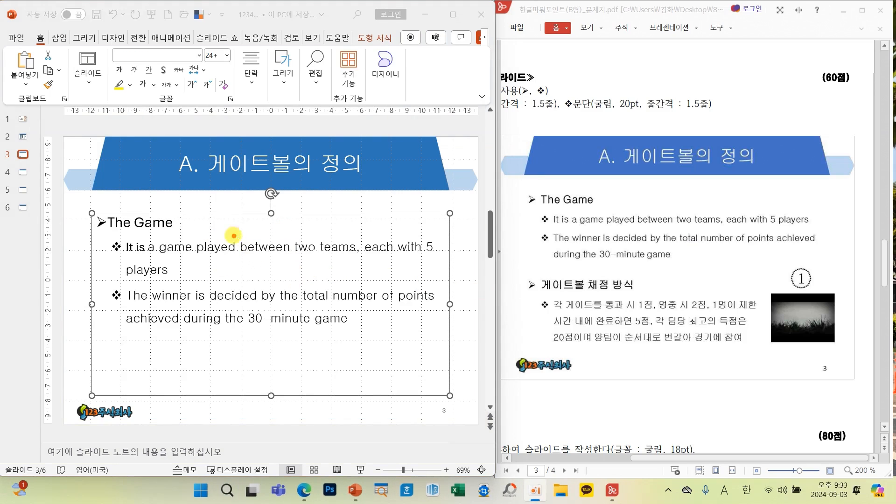
Step: Select the body text box and check the font, size and line spacing required for ❖ paragraphs in the problem PDF
drag(206, 201, 258, 198)
key(Escape)
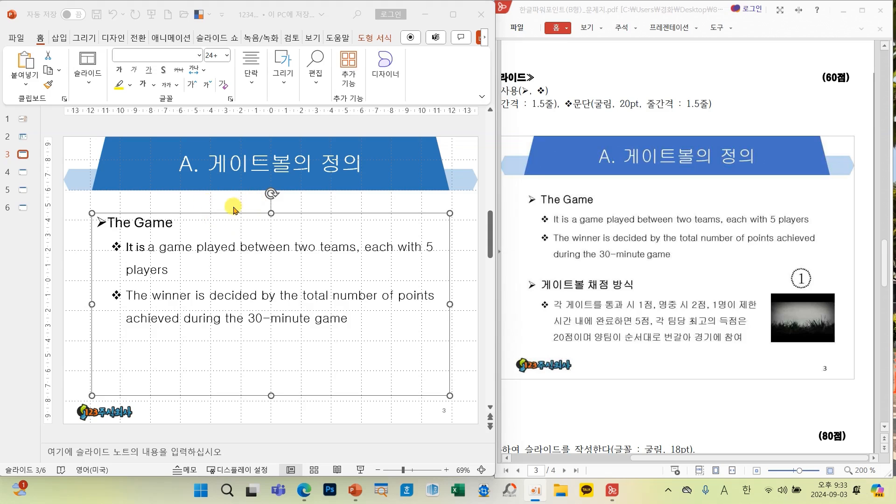
click(229, 213)
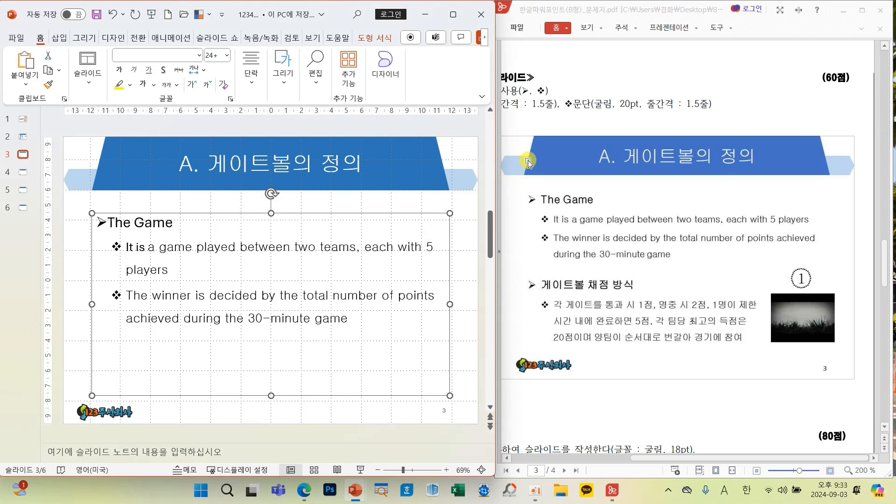
mouse_move(559, 91)
mouse_down()
mouse_move(622, 112)
mouse_move(737, 119)
mouse_up()
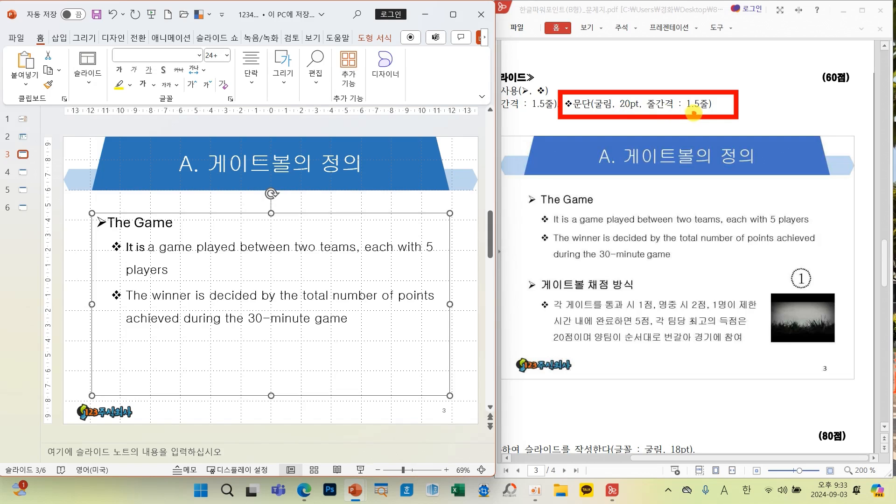
key(Escape)
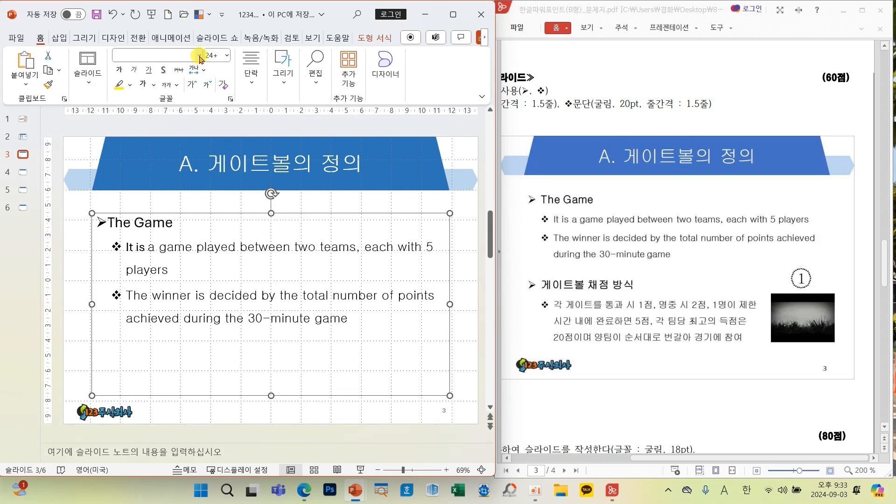
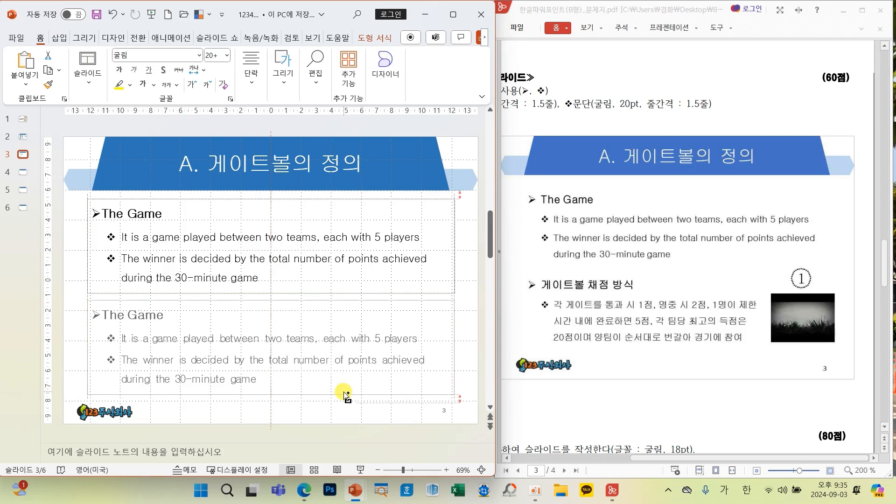
Step: Replace the heading "The Game" in the copied lower text box with "게이트볼 채점 방식"
click(101, 315)
key(Hangul)
text(r)
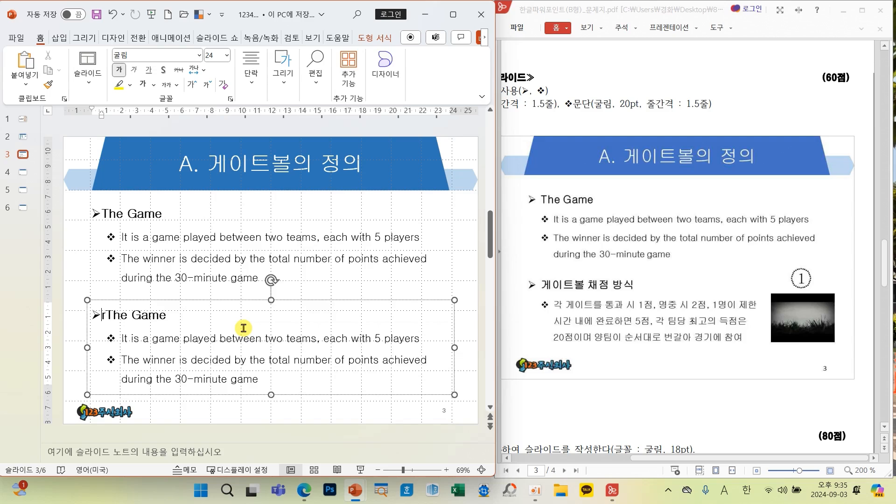
key(BackSpace)
key(Hangul)
text(게)
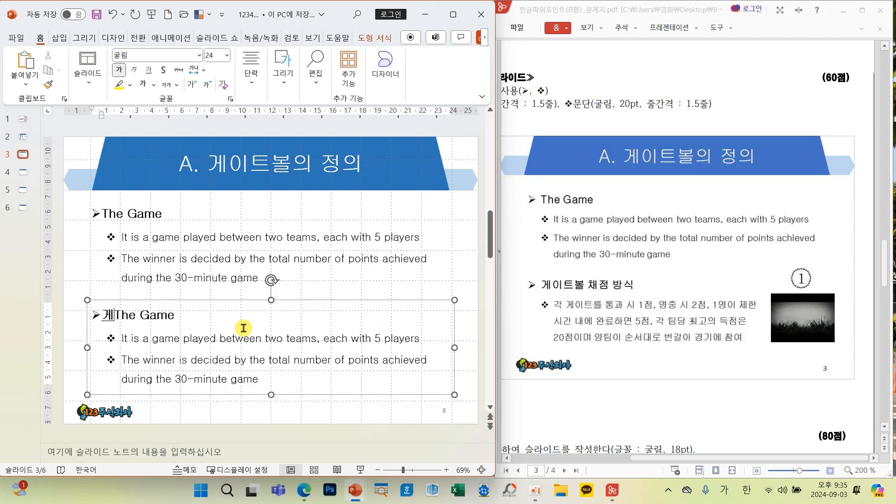
text(이트볼 채저)
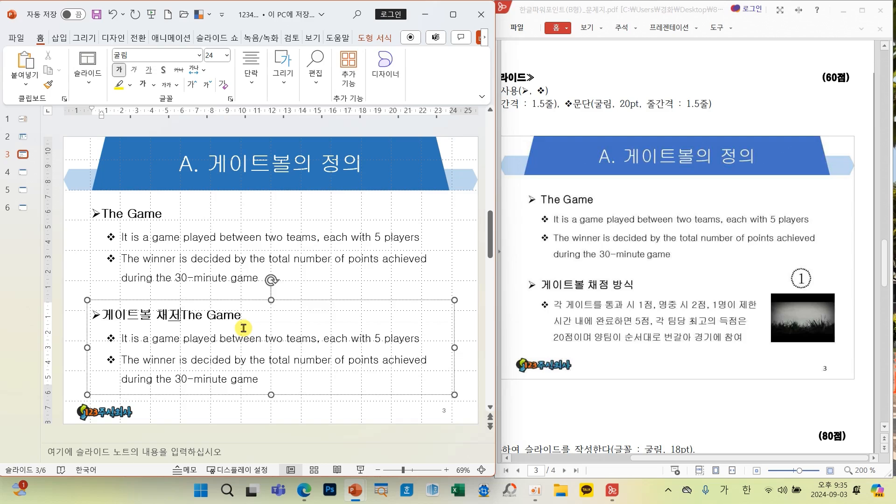
text( 방식)
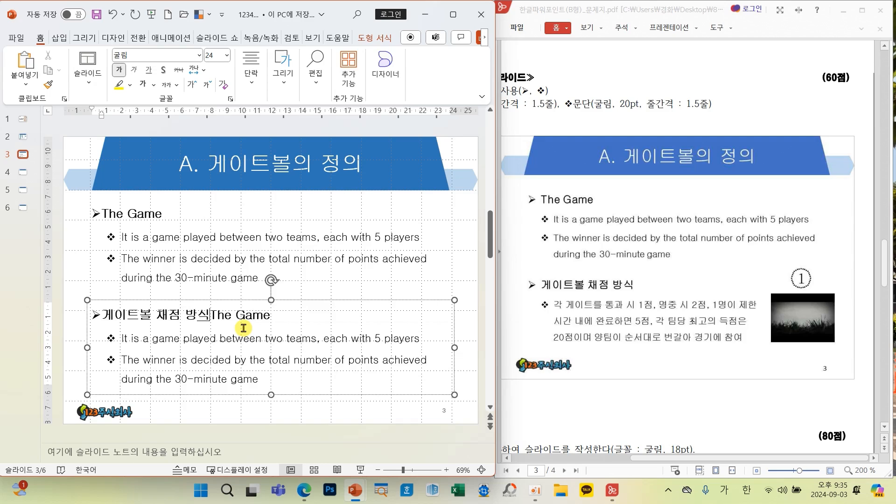
key(Delete)
key(Delete)
key(Delete)
key(Delete)
key(Delete)
Step: Insert "각 게이트를" at the start of the first ❖ line under "게이트볼 채점 방식"
click(121, 340)
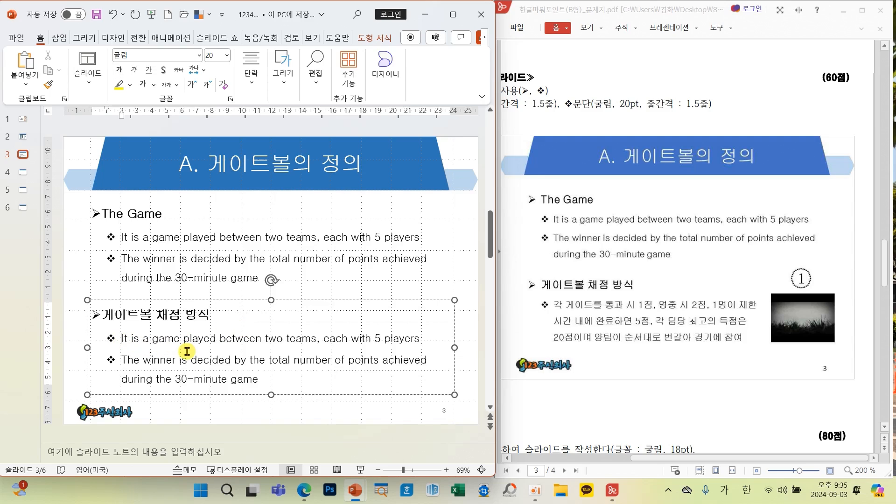
text(게이트르)
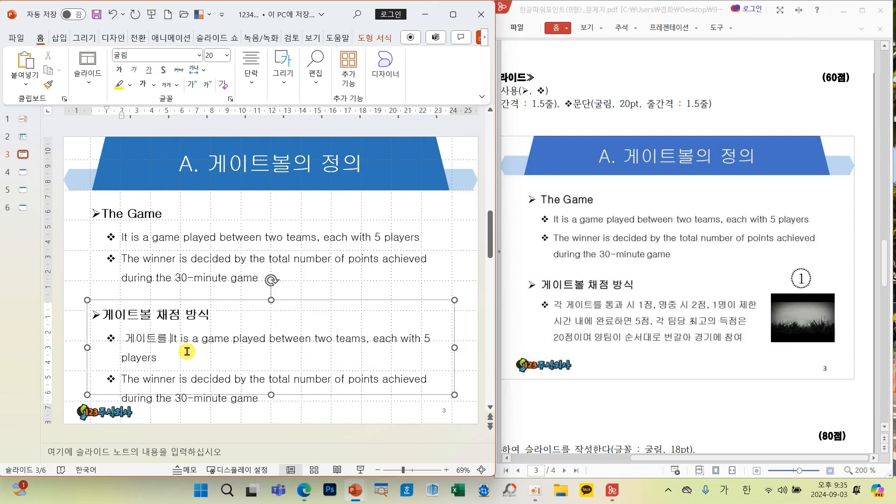
click(125, 341)
key(BackSpace)
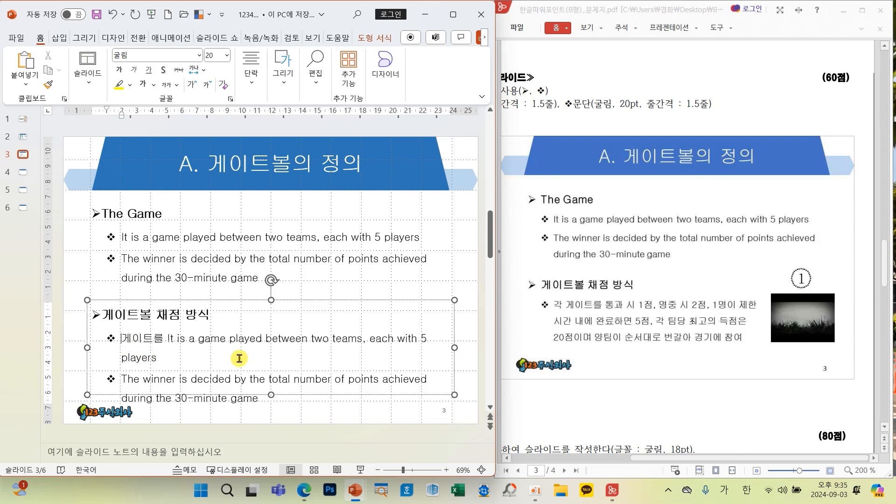
text(ㄱㄱ)
key(BackSpace)
key(BackSpace)
key(BackSpace)
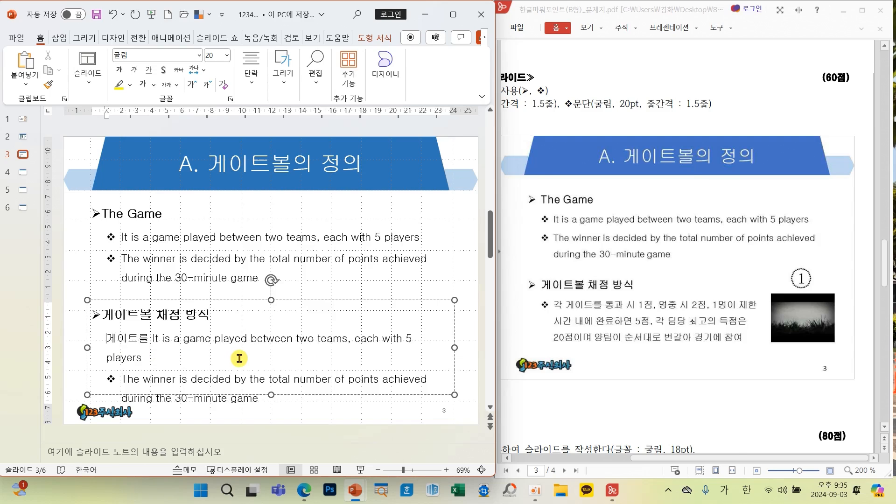
key(ctrl+z)
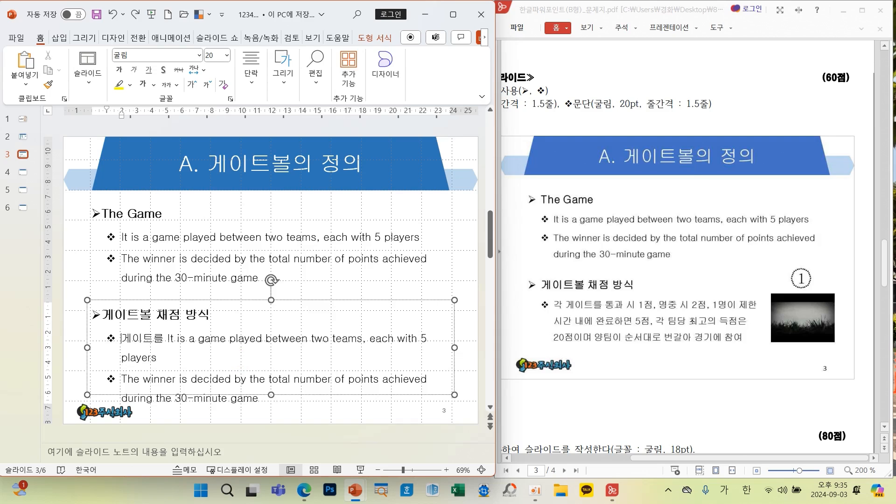
text(개)
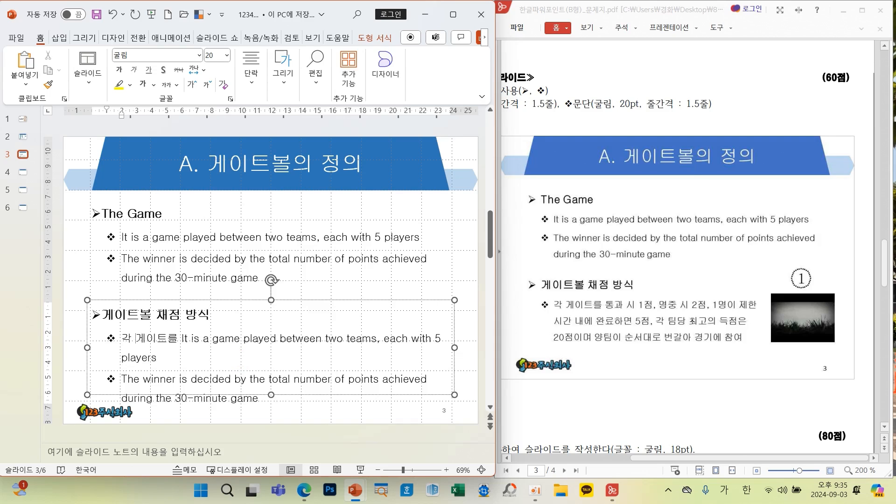
Step: Replace the leftover English sentences after "각 게이트를" with the rest of the Korean ❖ sentence, from "통과 시 1점" to "번갈아 경기에 참여"
drag(181, 339, 280, 398)
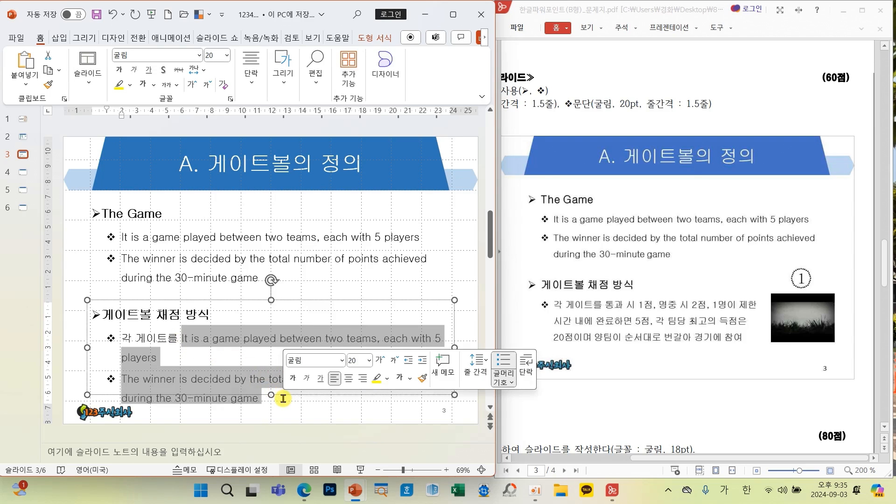
key(Delete)
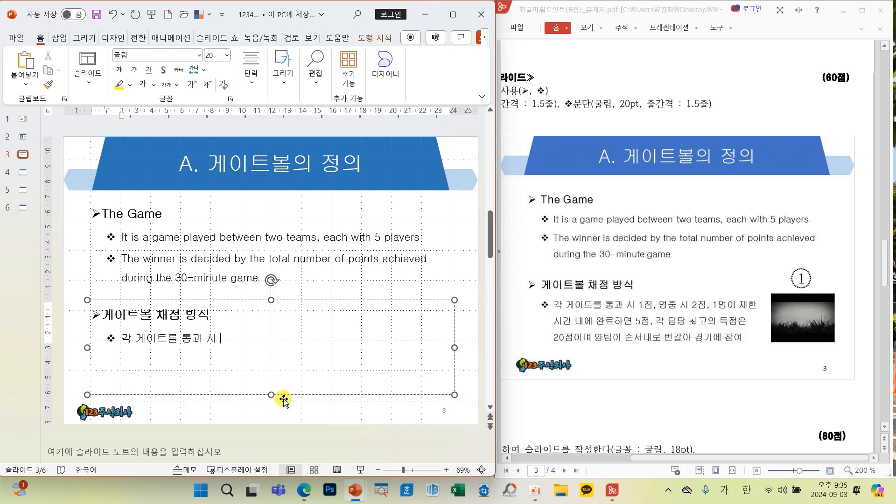
text(통과 시 1제)
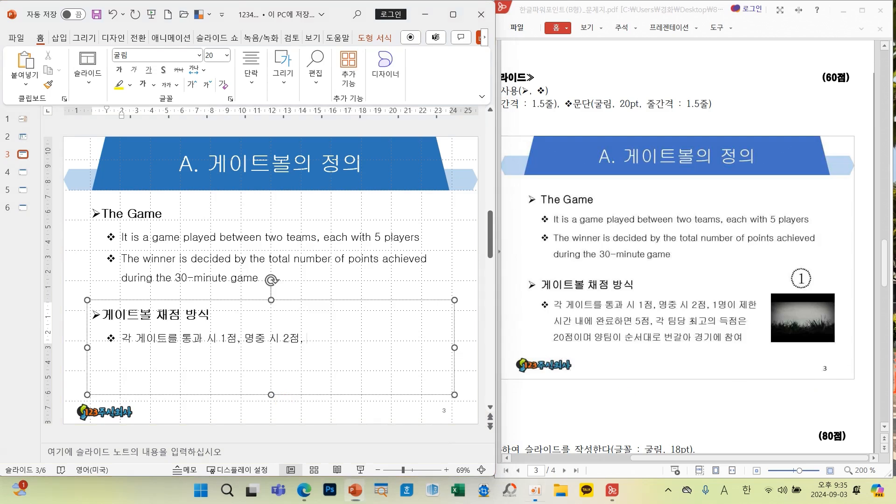
text(1명이 제한 시간 내에 완료하면 5점, 각 팀당 최고의 득점은 20점이며 양팀이 순서대로 번갈아 경기에 참여)
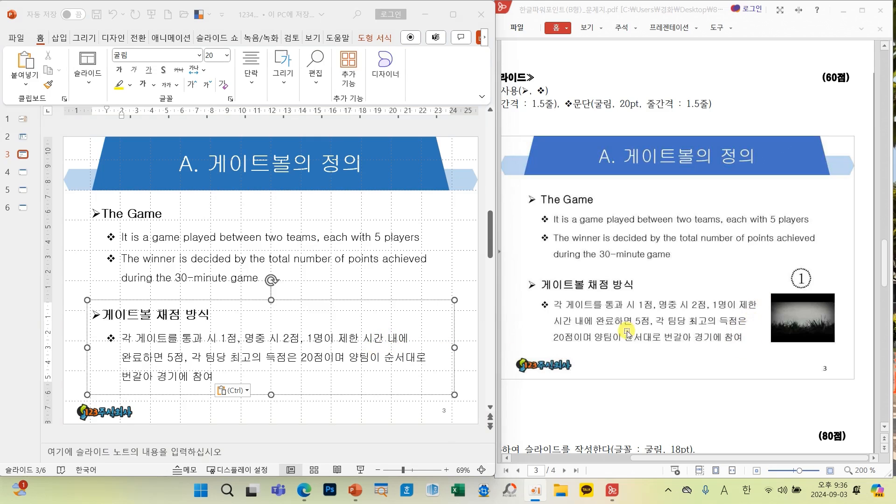
Step: Narrow the lower text box so the Korean sentence wraps at the same words as in the problem PDF
click(456, 348)
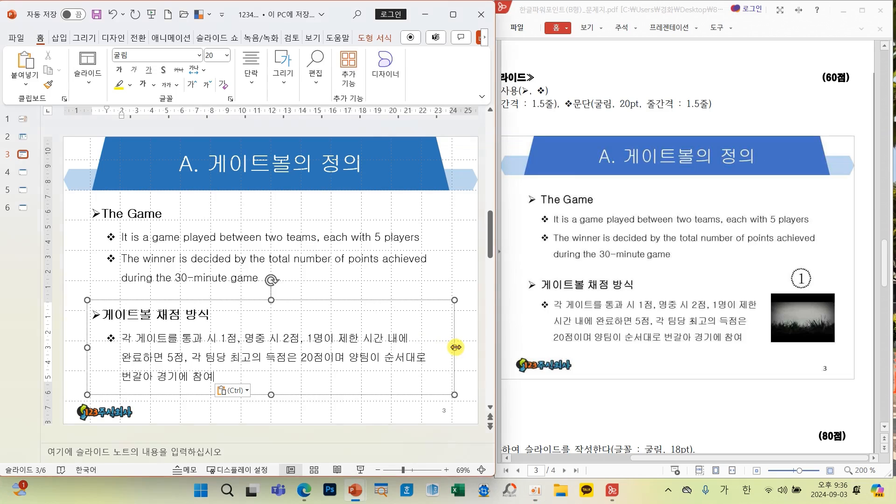
drag(455, 347, 372, 347)
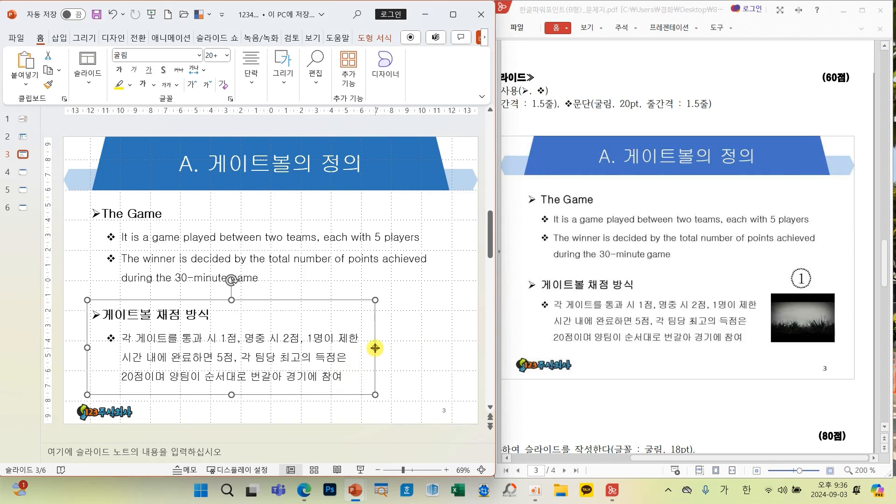
mouse_move(375, 347)
mouse_down()
mouse_move(350, 349)
mouse_move(392, 352)
mouse_move(367, 351)
mouse_move(392, 353)
mouse_move(368, 353)
mouse_move(379, 354)
mouse_up()
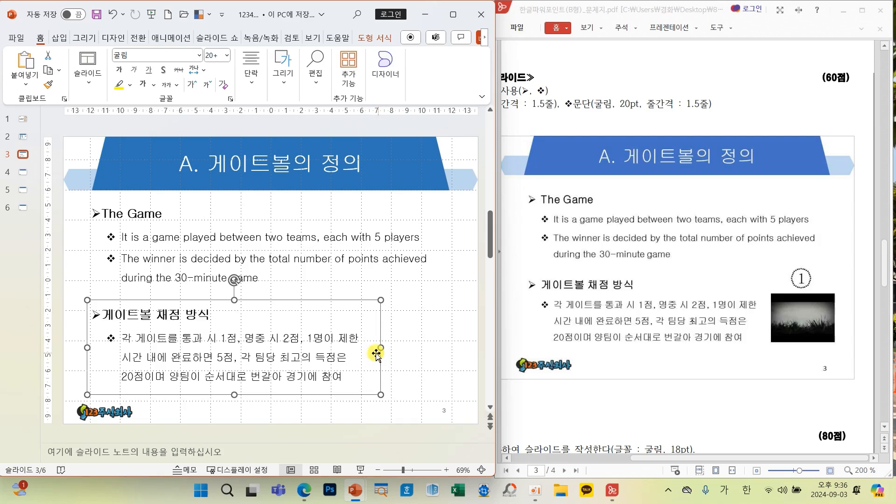
Step: Try a manual line break before "제한" in the Korean ❖ sentence
click(338, 339)
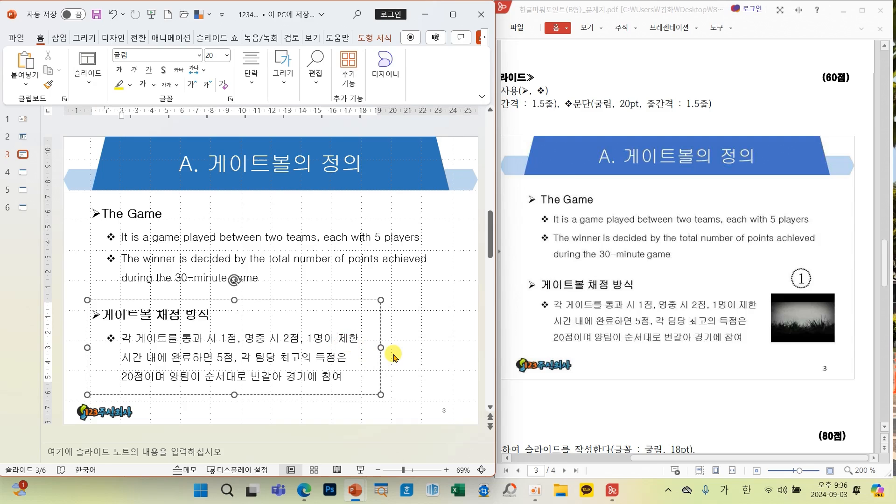
key(shift+Return)
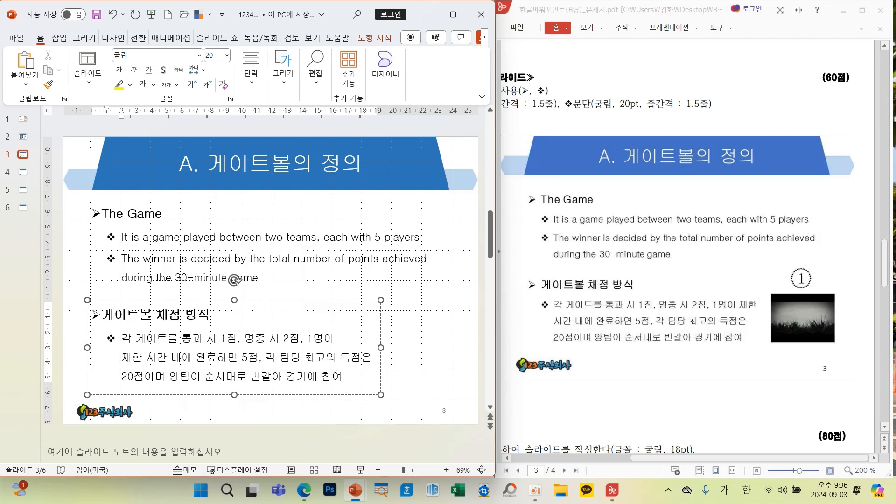
key(BackSpace)
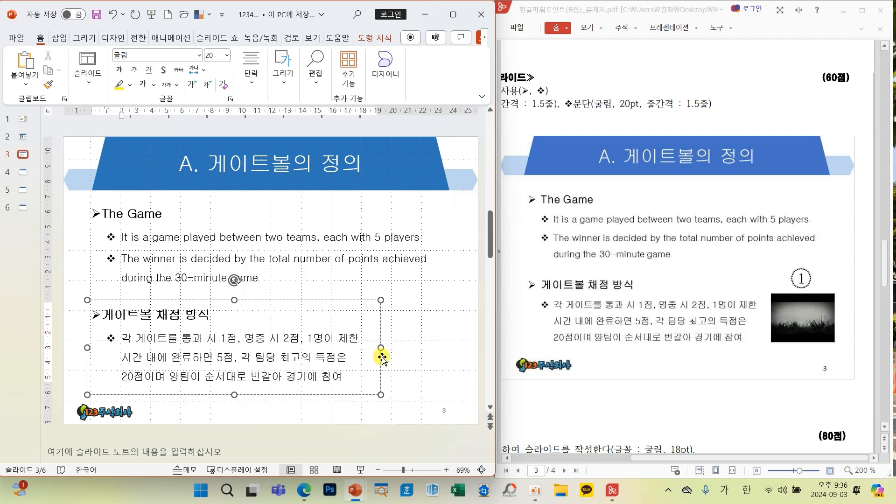
Step: Make the lower text box slightly narrower while keeping the Korean line wraps, and deselect it
drag(380, 347, 376, 347)
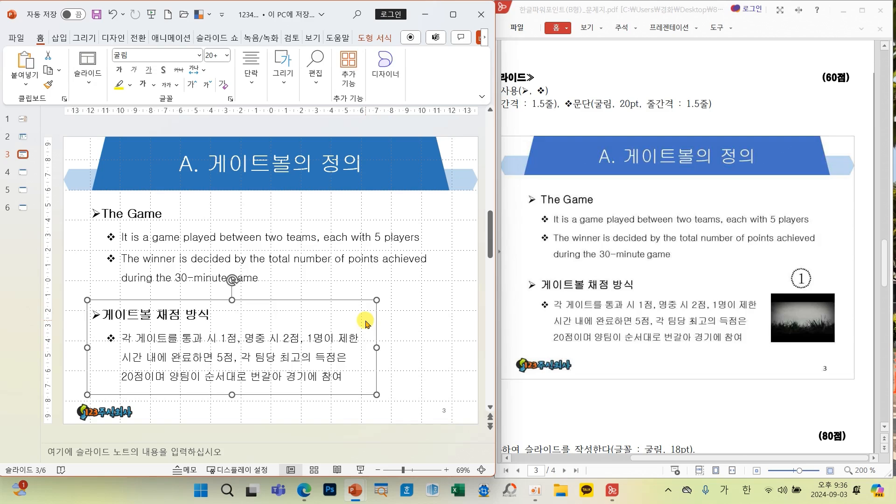
click(404, 344)
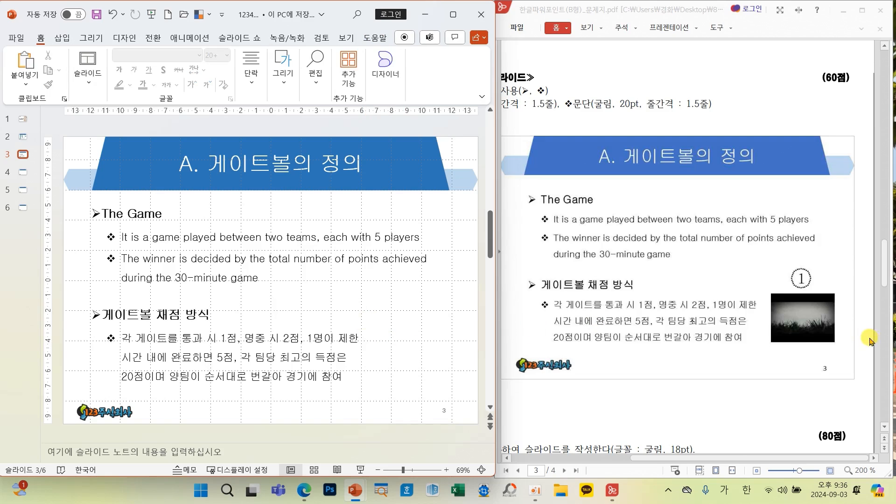
Step: Insert the video "동영상" from the ITQ Picture folder and place it at about 4.4 × 3.39 cm beside the Korean paragraph
click(719, 459)
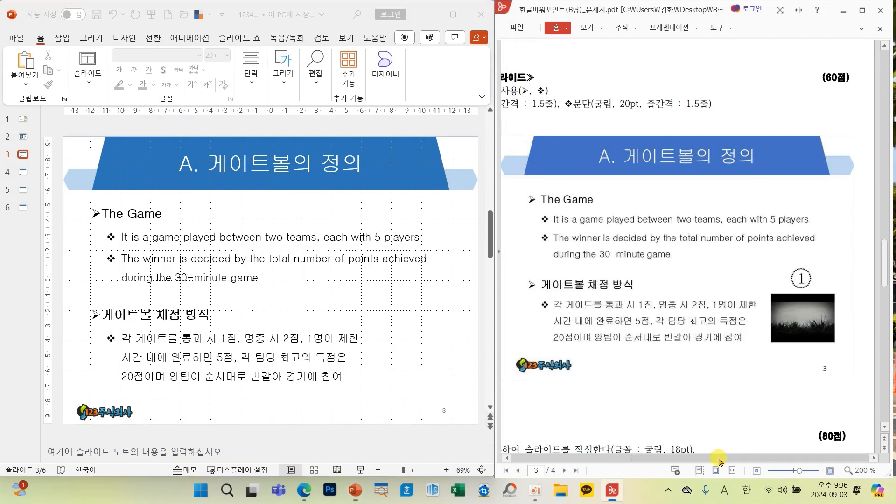
drag(719, 459, 624, 459)
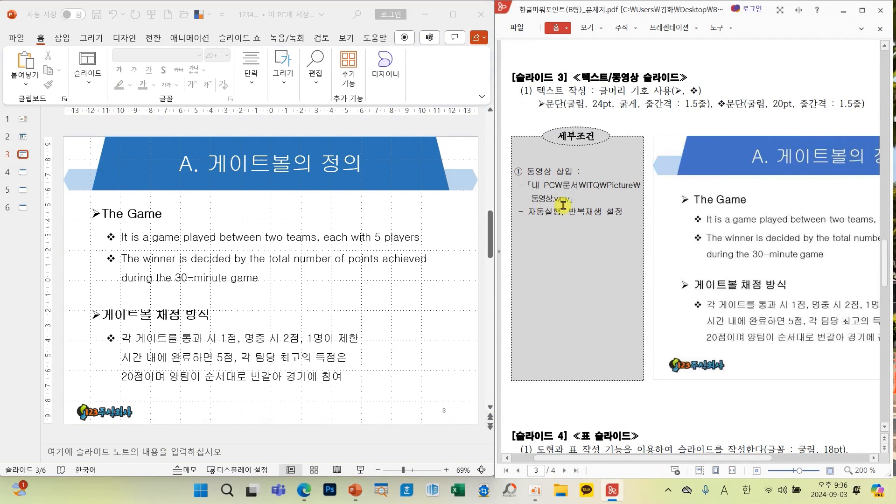
click(59, 40)
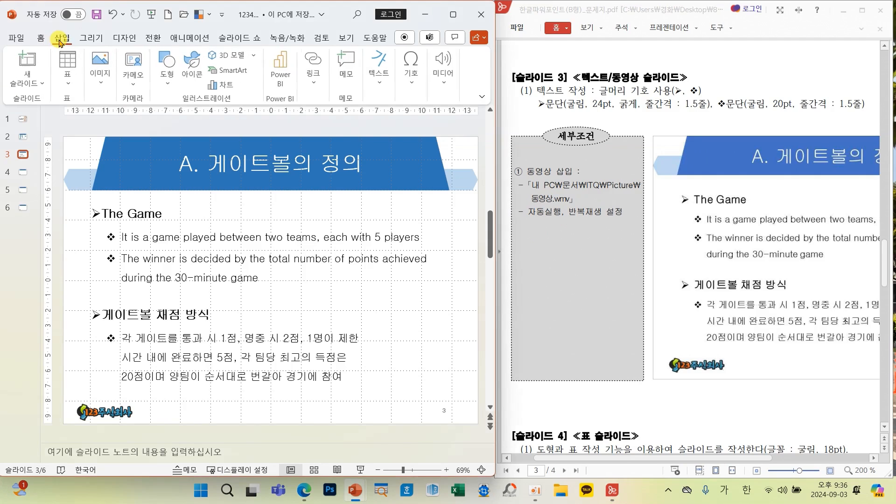
click(435, 90)
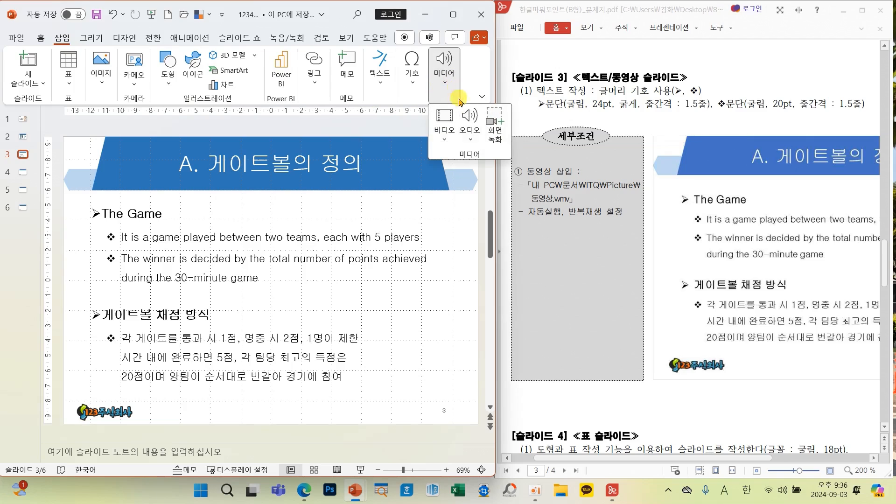
click(449, 117)
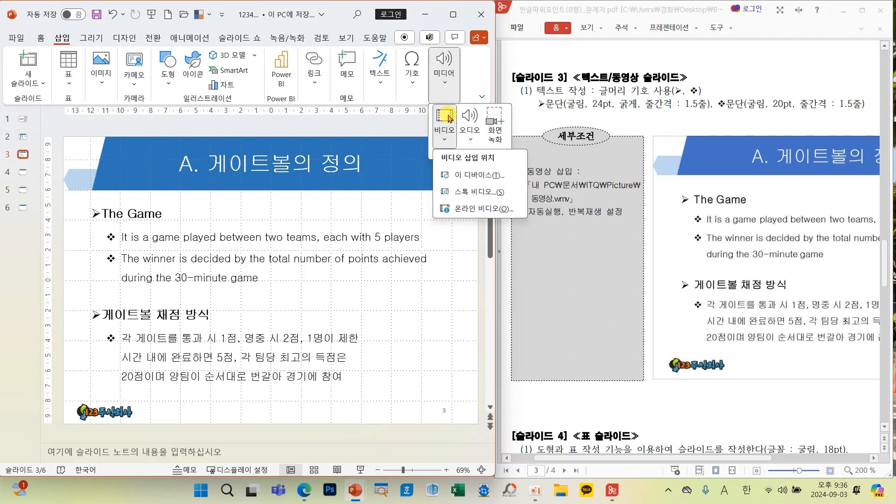
click(463, 177)
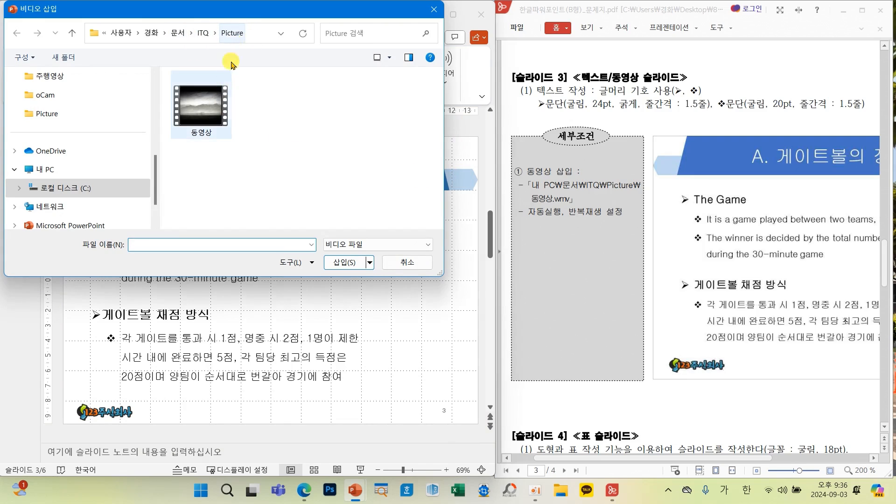
click(195, 111)
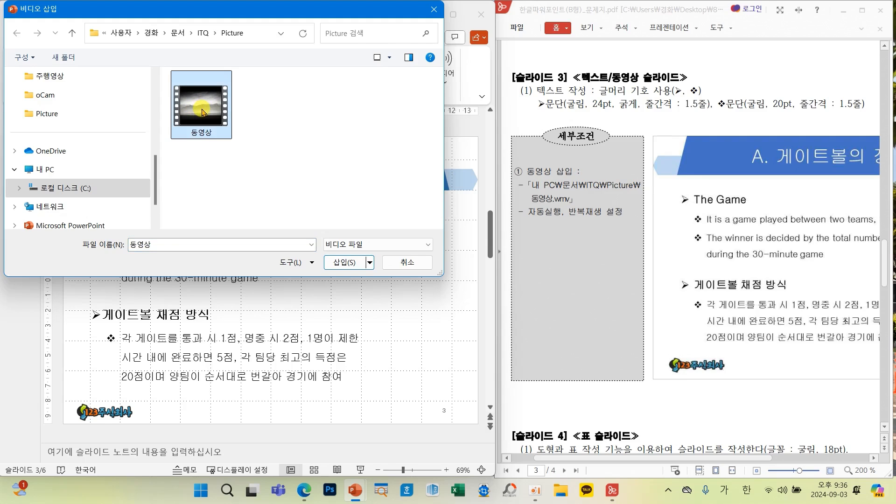
click(344, 261)
drag(413, 299, 417, 356)
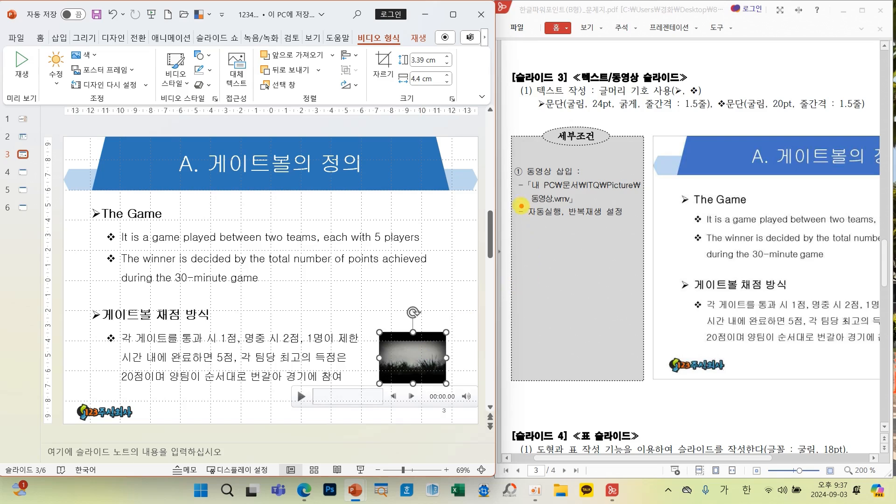
Step: Set the inserted video to loop (반복 재생) and start automatically (자동 실행), as the slide 3 conditions require
mouse_move(517, 201)
mouse_down()
mouse_move(546, 227)
mouse_move(632, 227)
mouse_up()
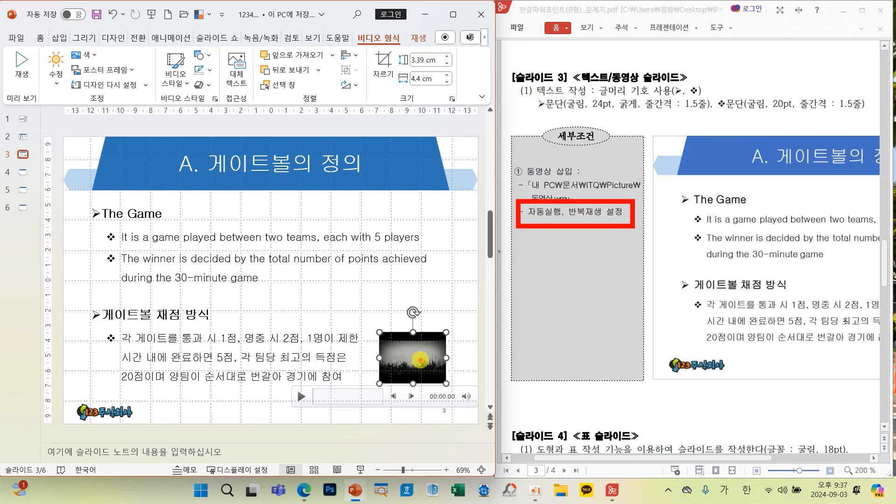
mouse_move(413, 44)
mouse_down()
mouse_move(439, 27)
mouse_move(424, 47)
mouse_up()
click(419, 38)
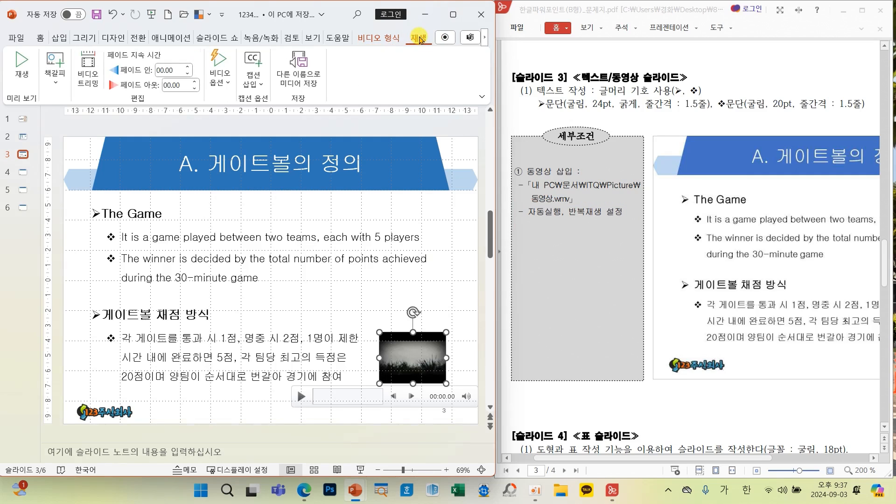
click(219, 75)
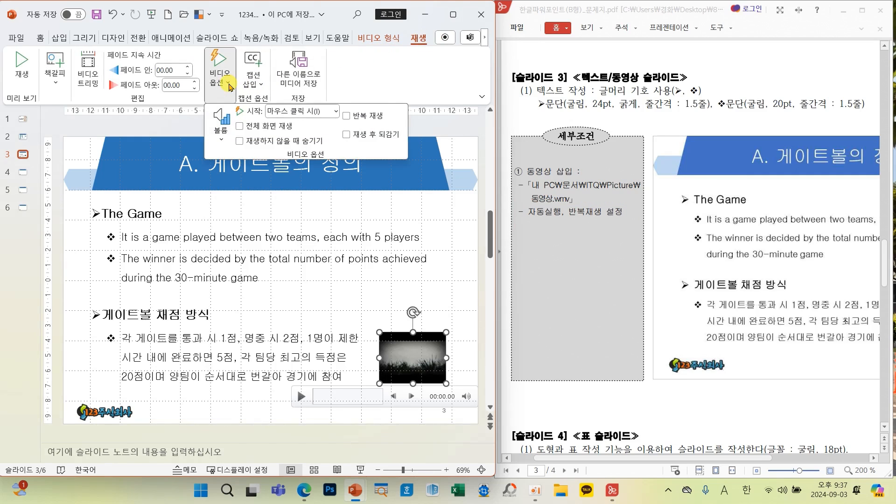
click(348, 118)
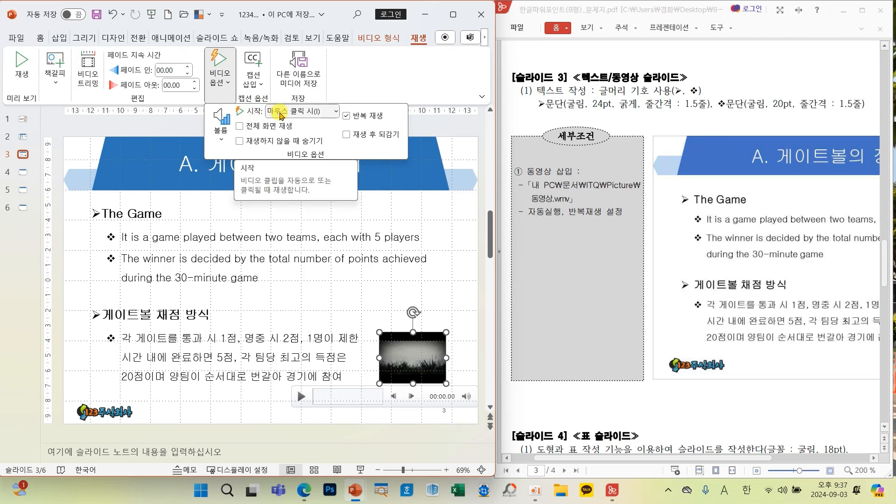
click(334, 114)
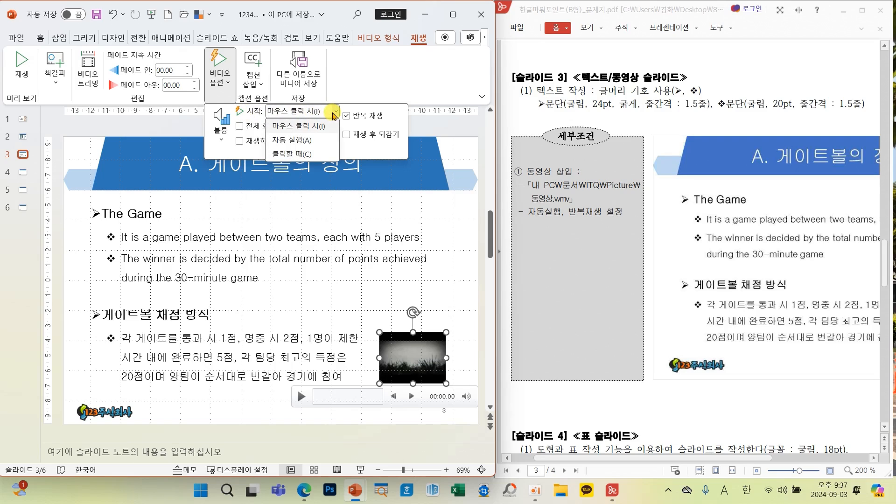
click(310, 141)
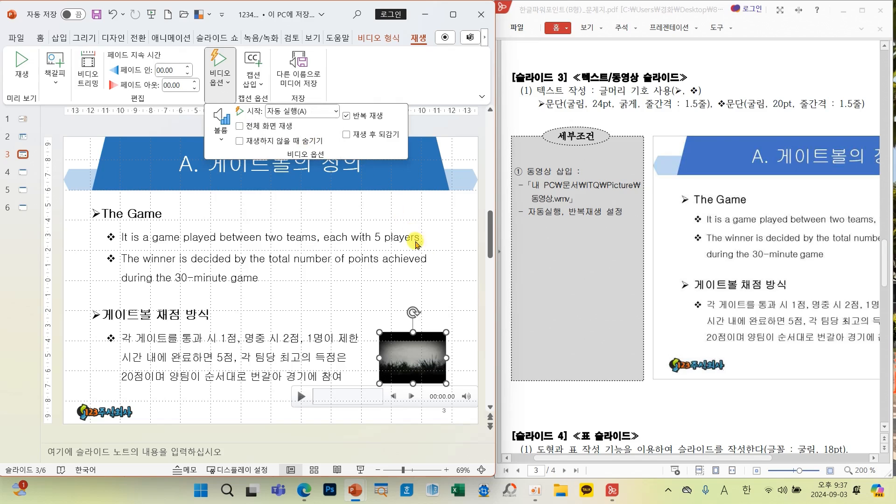
click(443, 272)
click(442, 270)
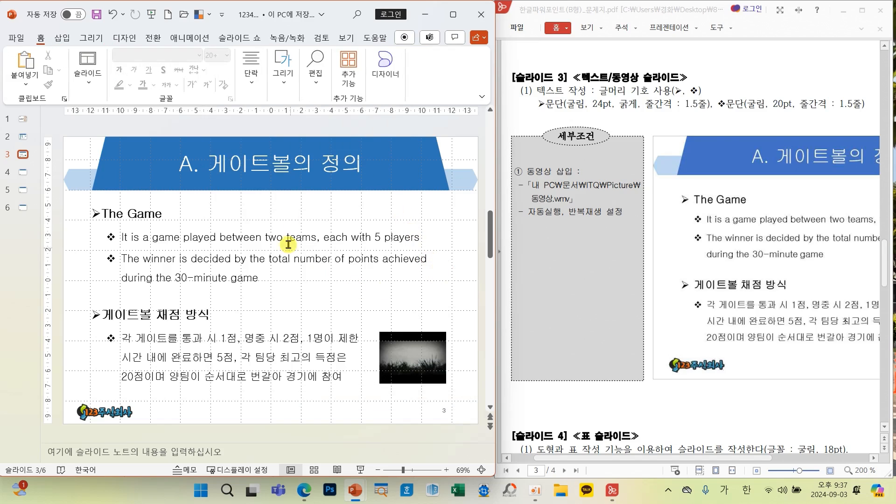
Step: Save the presentation, and go to slide 4 and its "표 슬라이드" section in the problem PDF
click(97, 17)
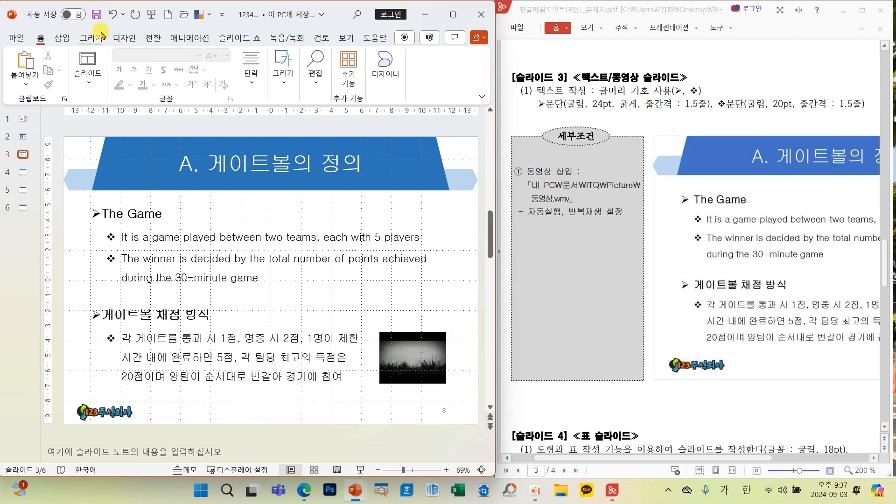
click(22, 173)
scroll(714, 318, down, 1)
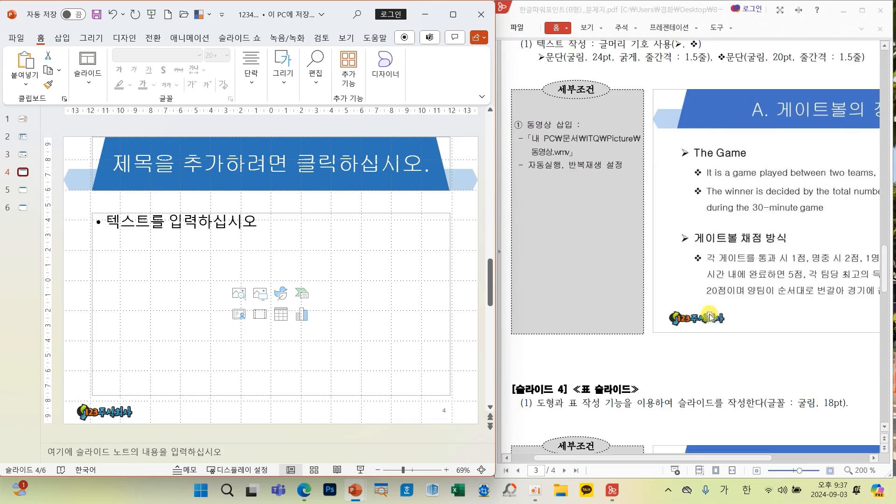
Step: Fill in the slide 4 title as "B. 생활체육 행사일정", matching the table slide sample in the problem PDF
scroll(710, 317, down, 6)
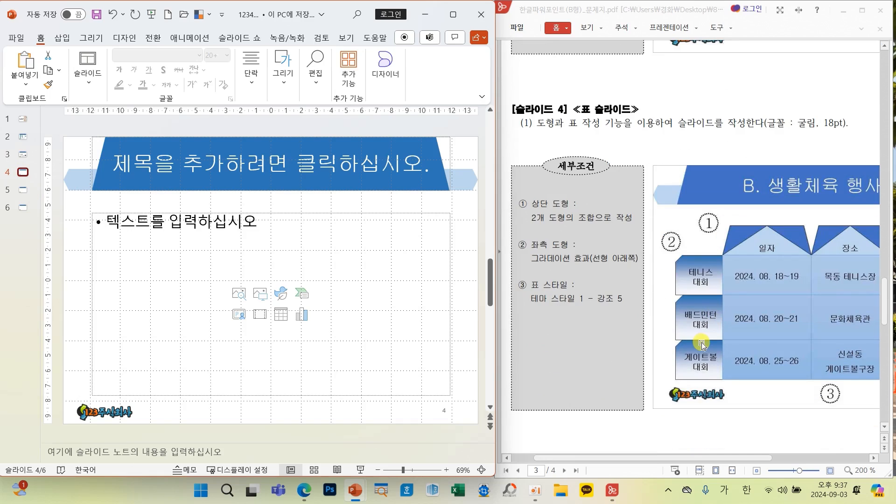
drag(699, 457, 778, 458)
click(215, 165)
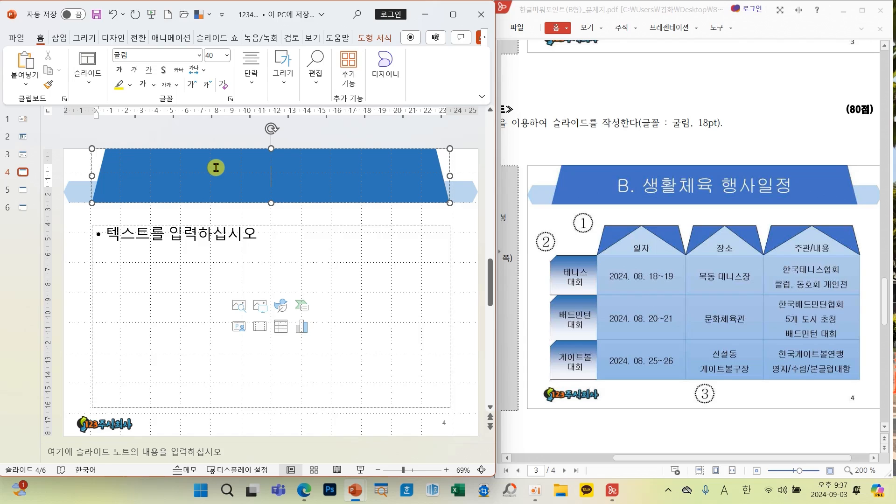
text(B.)
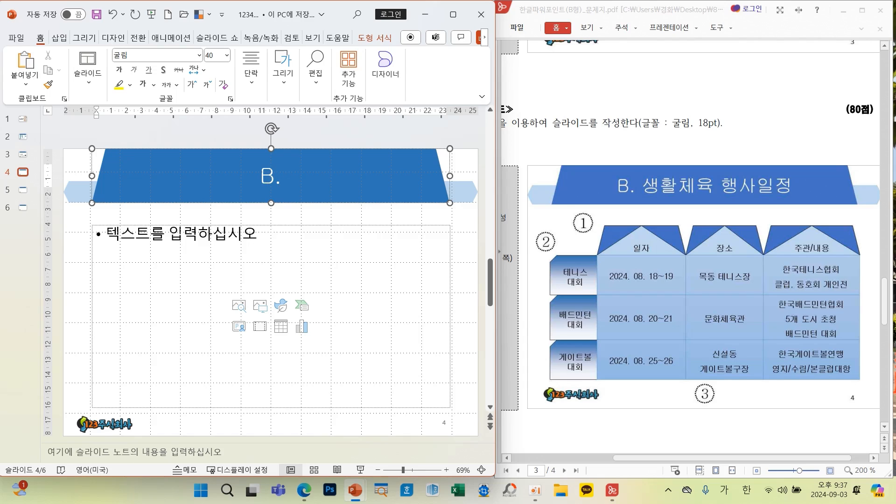
key(Hangul)
text(생활체육)
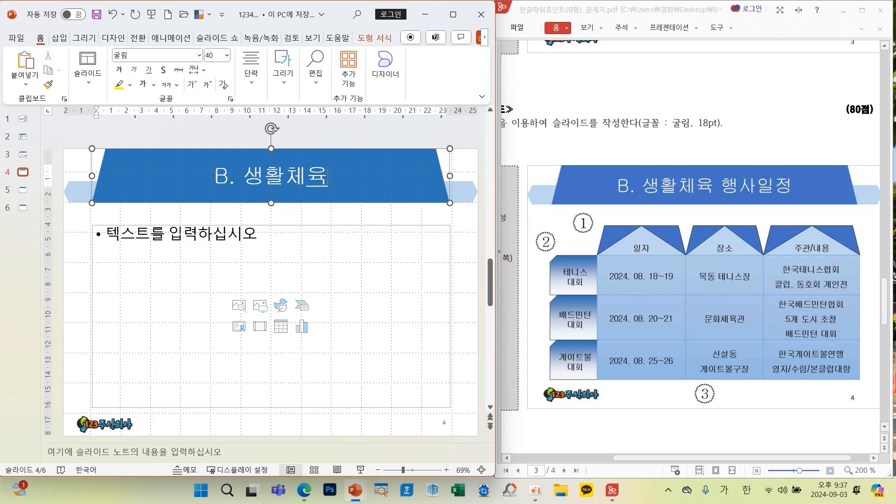
text( 행사일저)
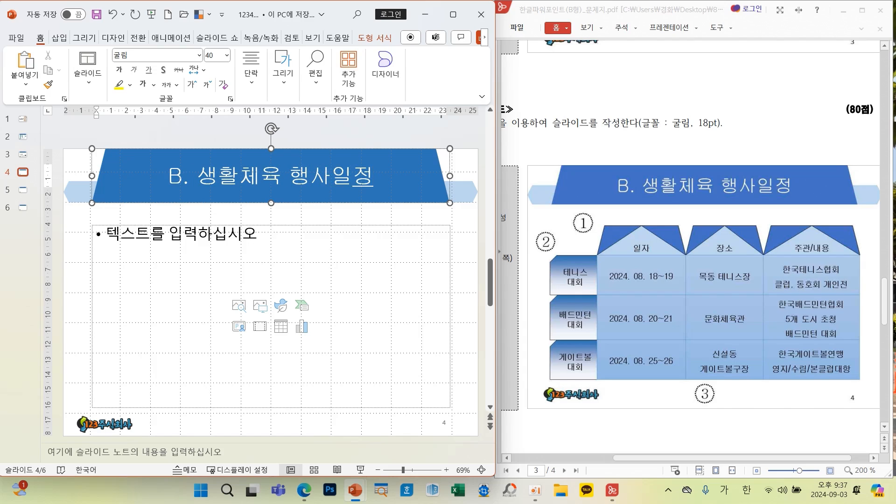
mouse_move(660, 458)
mouse_down()
mouse_move(582, 459)
mouse_move(660, 458)
mouse_up()
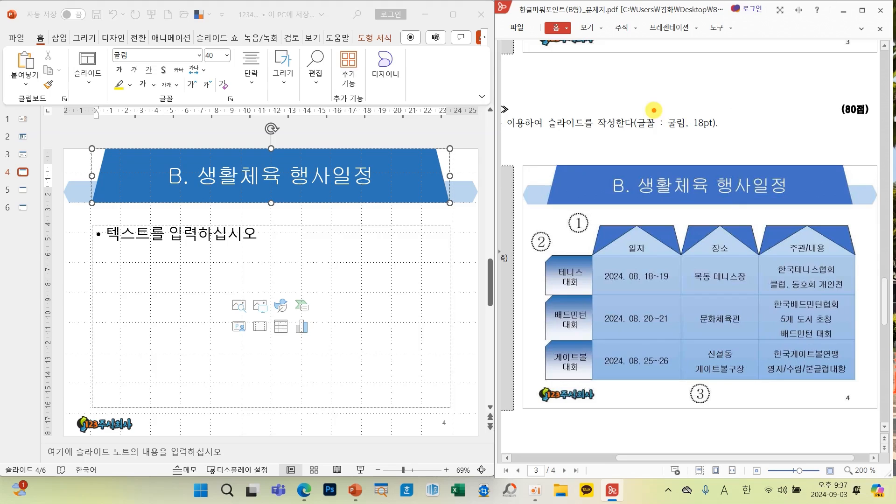
drag(652, 110, 736, 138)
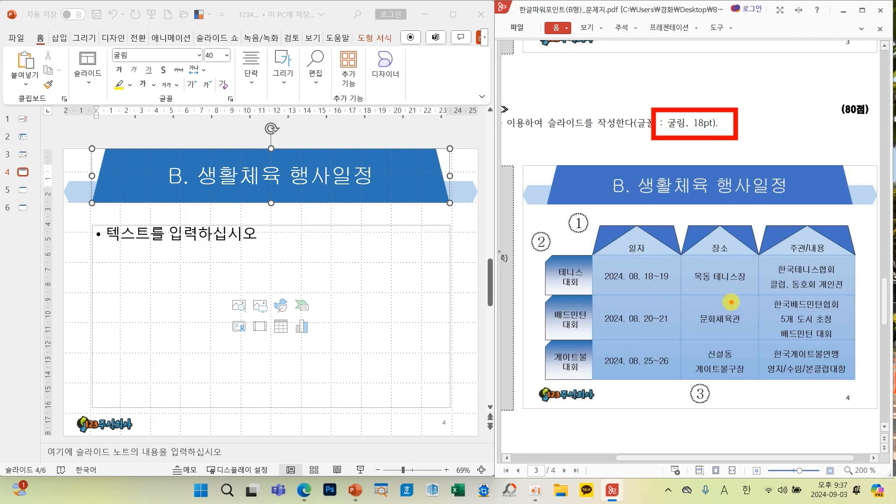
drag(731, 302, 709, 339)
mouse_move(689, 230)
mouse_down()
mouse_move(706, 233)
mouse_move(689, 244)
mouse_move(747, 243)
mouse_up()
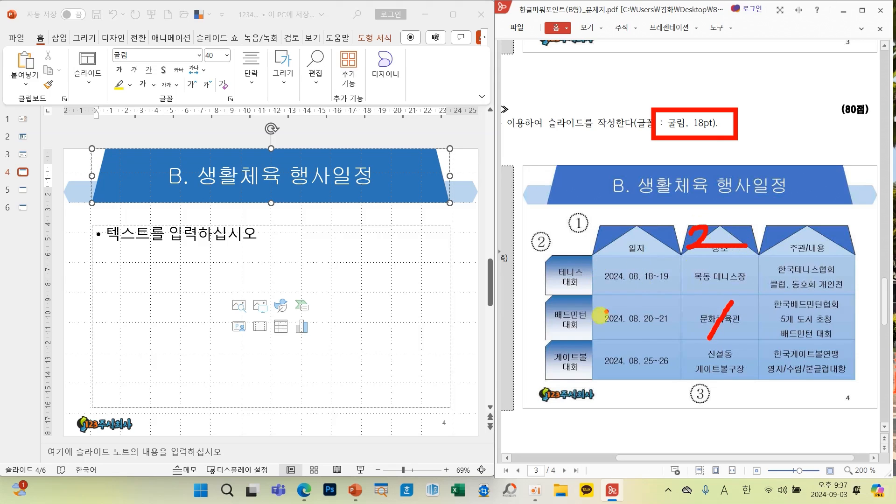
mouse_move(543, 313)
mouse_down()
mouse_move(573, 334)
mouse_move(535, 350)
mouse_up()
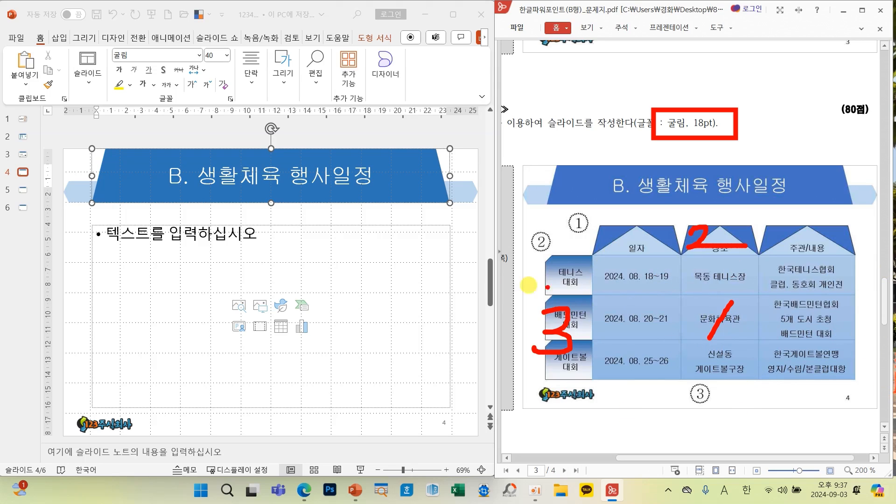
mouse_move(287, 311)
mouse_down()
mouse_move(248, 317)
mouse_move(282, 337)
mouse_move(287, 317)
mouse_up()
key(Escape)
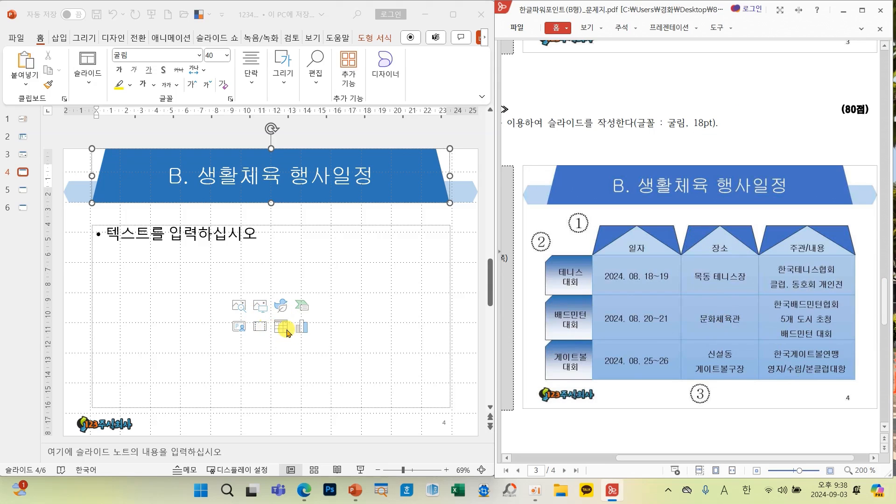
Step: Insert a table with 3 columns and 3 rows in the slide 4 content placeholder
click(280, 327)
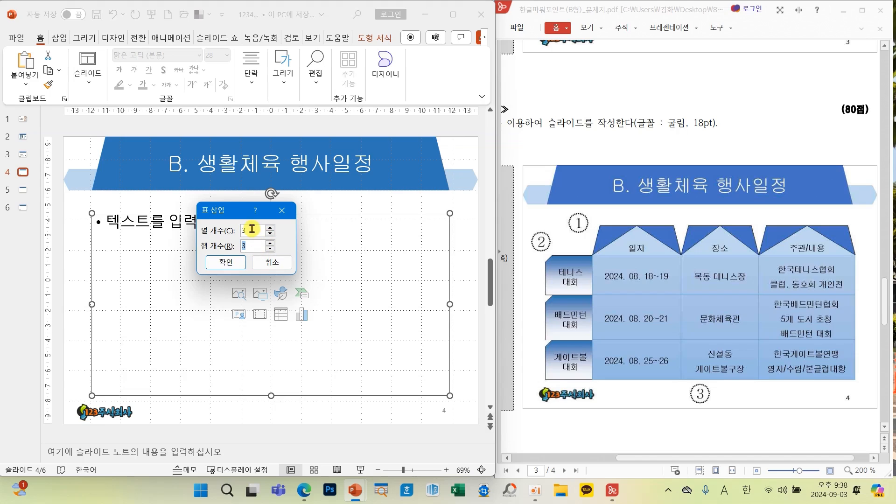
click(223, 263)
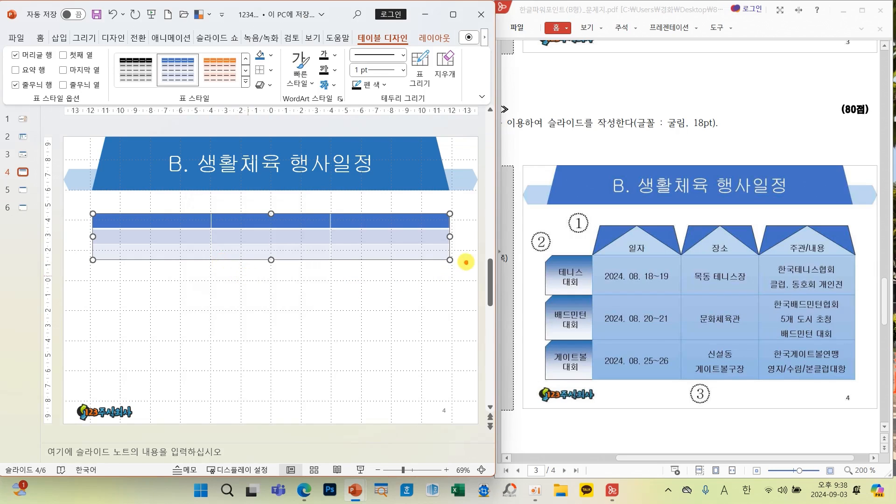
drag(465, 255, 434, 262)
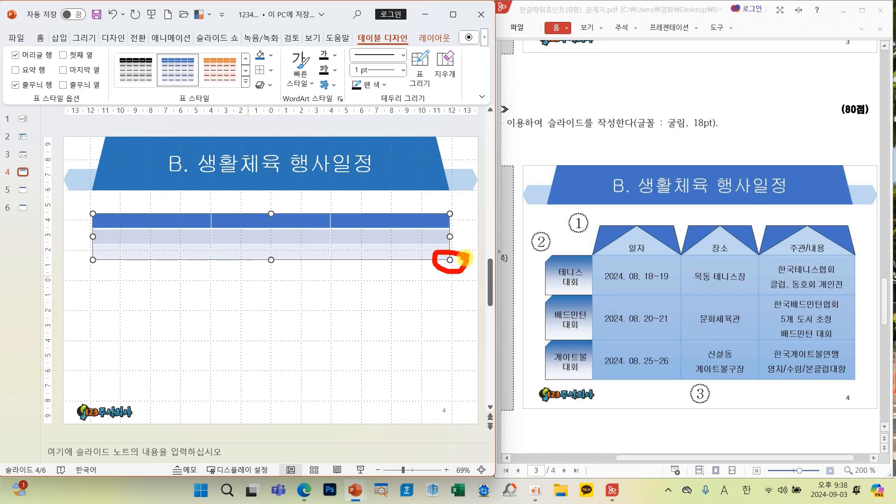
mouse_move(108, 204)
mouse_down()
mouse_move(77, 206)
mouse_move(95, 225)
mouse_move(103, 204)
mouse_up()
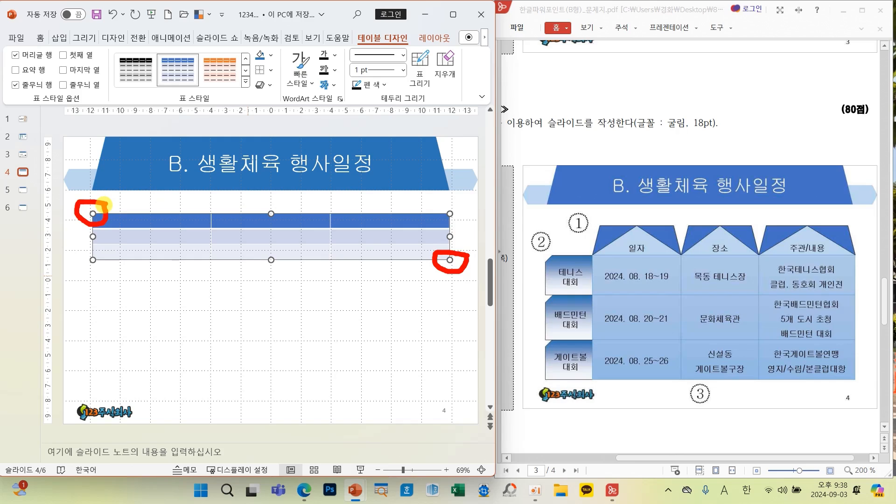
key(Escape)
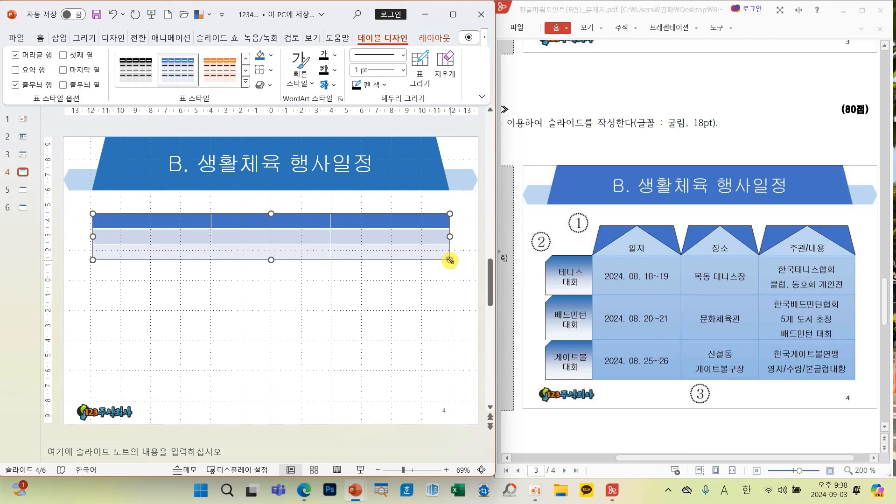
Step: Enlarge the table down to the logo's level, leaving room above it and on its left side for the heading shapes
drag(450, 260, 464, 400)
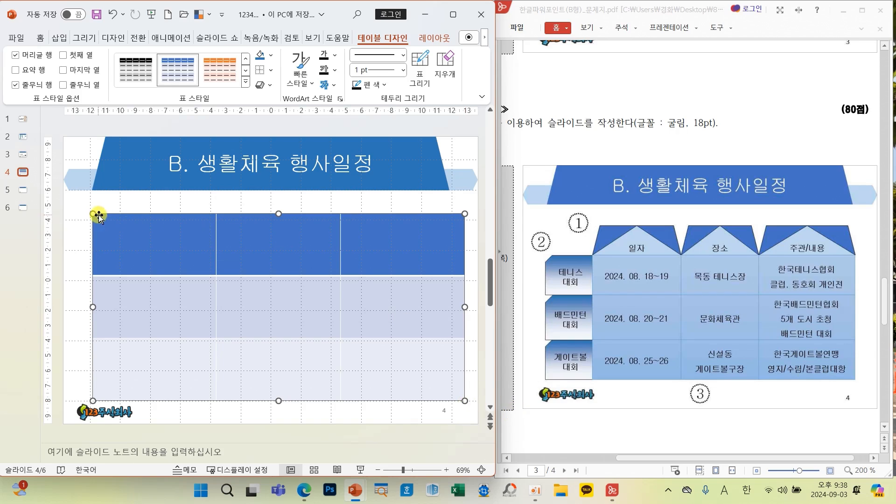
drag(95, 214, 133, 233)
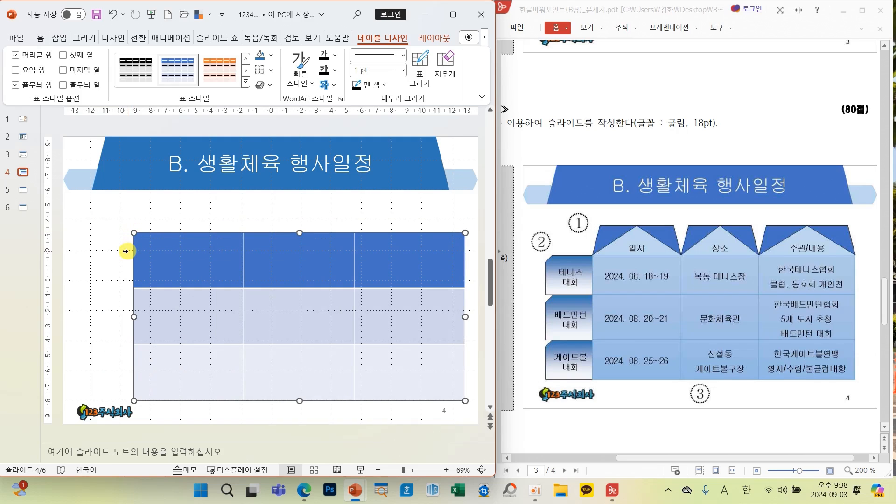
drag(66, 248, 135, 248)
drag(138, 192, 130, 226)
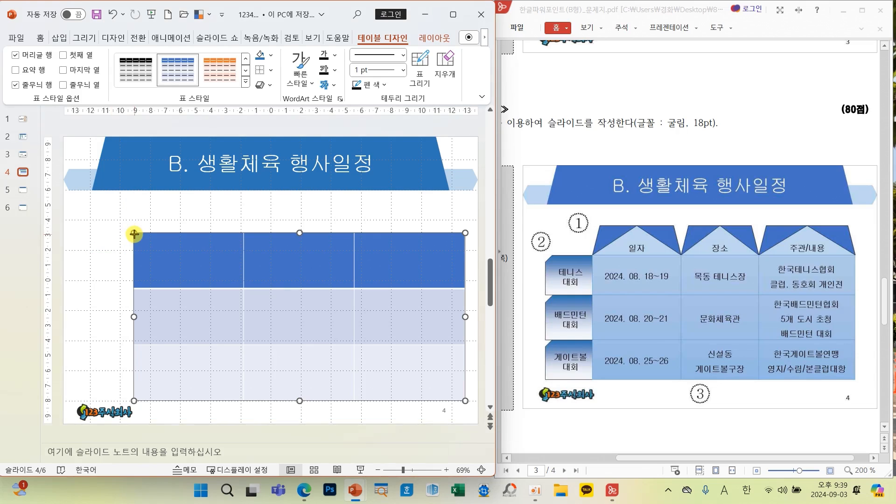
drag(134, 235, 135, 237)
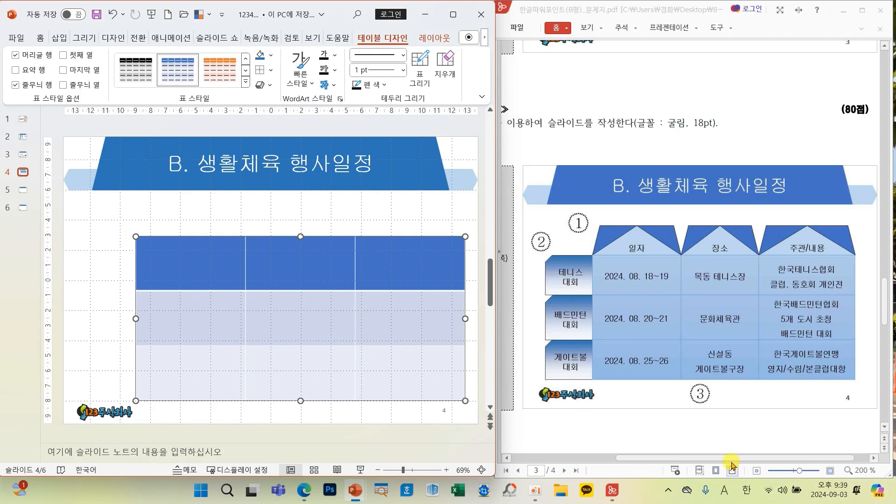
Step: Apply the table style 테마 스타일 1 - 강조 5 to the table, as the slide 4 conditions in the PDF require
drag(690, 459, 609, 457)
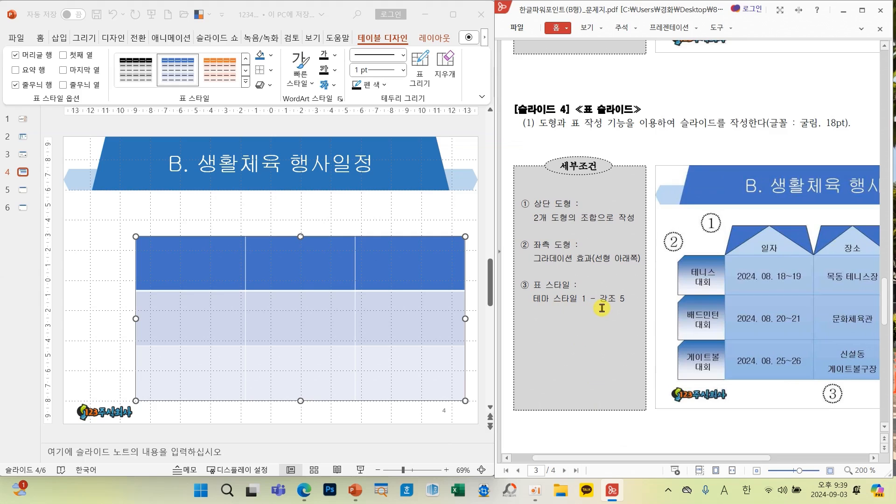
mouse_move(520, 284)
mouse_down()
mouse_move(616, 317)
mouse_move(644, 312)
mouse_up()
mouse_move(788, 102)
mouse_down()
mouse_move(824, 136)
mouse_move(859, 143)
mouse_up()
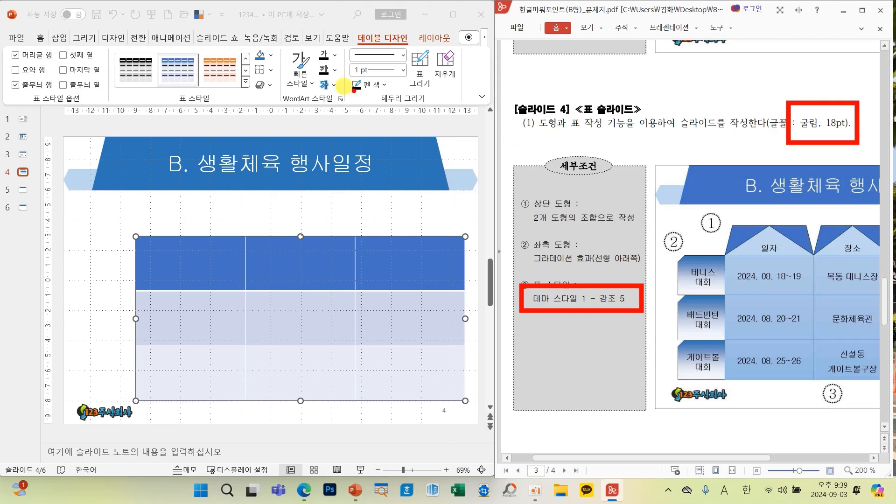
mouse_move(220, 104)
mouse_down()
mouse_move(184, 106)
mouse_move(221, 103)
mouse_up()
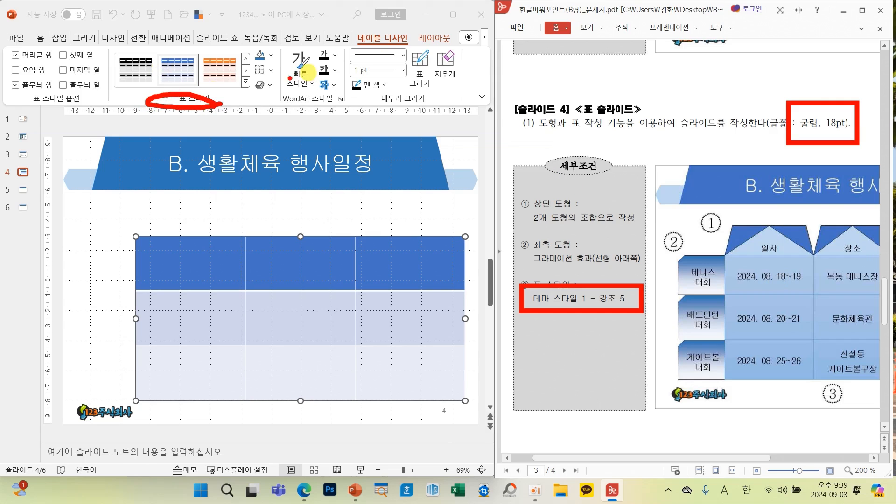
drag(371, 28, 418, 19)
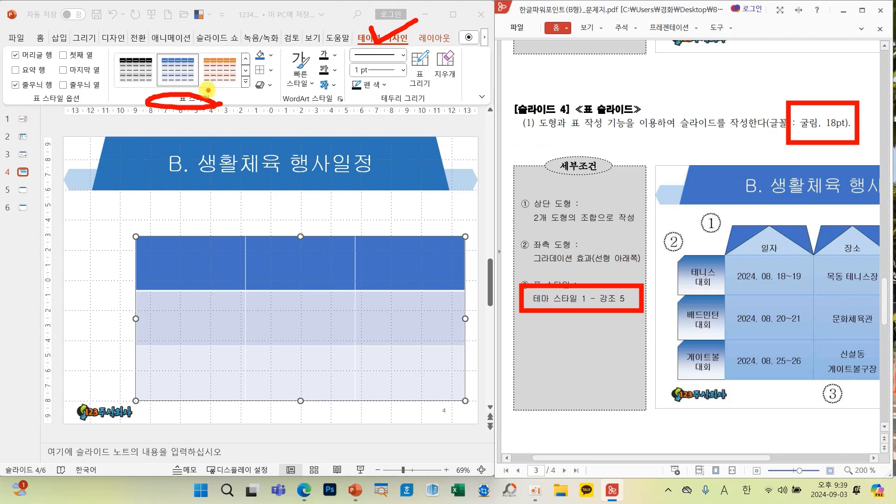
key(Escape)
click(246, 85)
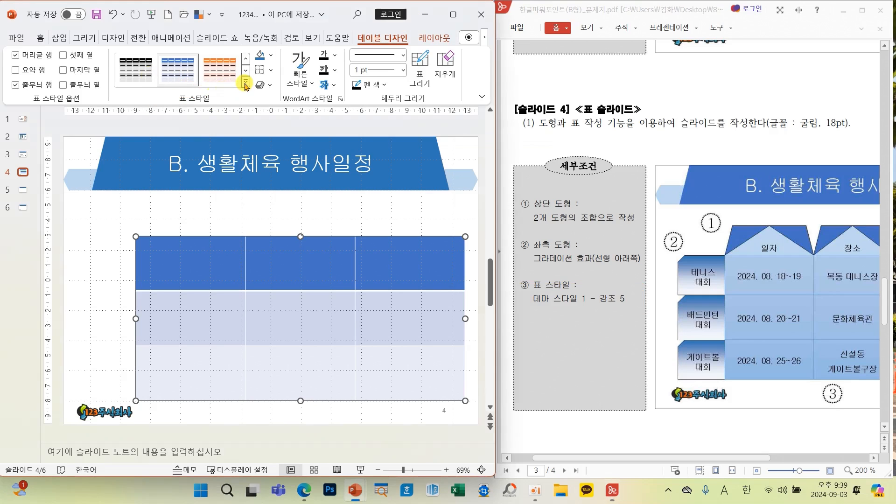
click(246, 85)
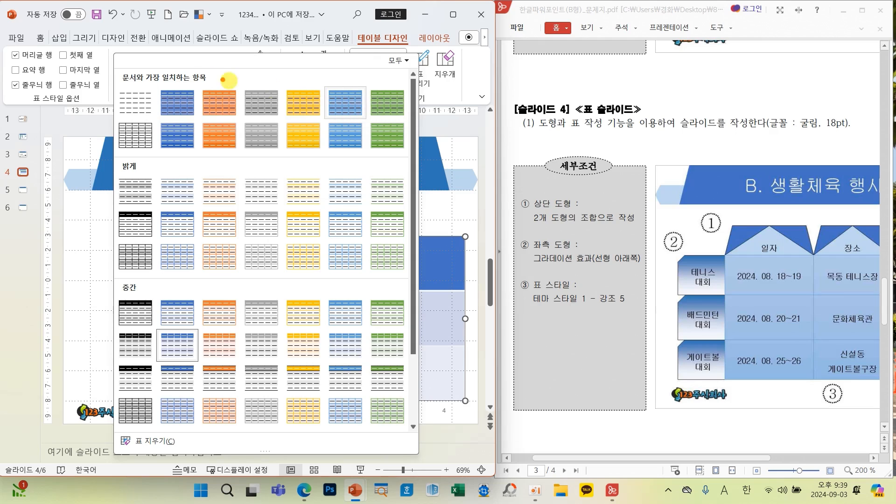
mouse_move(151, 81)
mouse_down()
mouse_move(335, 126)
mouse_move(422, 126)
mouse_up()
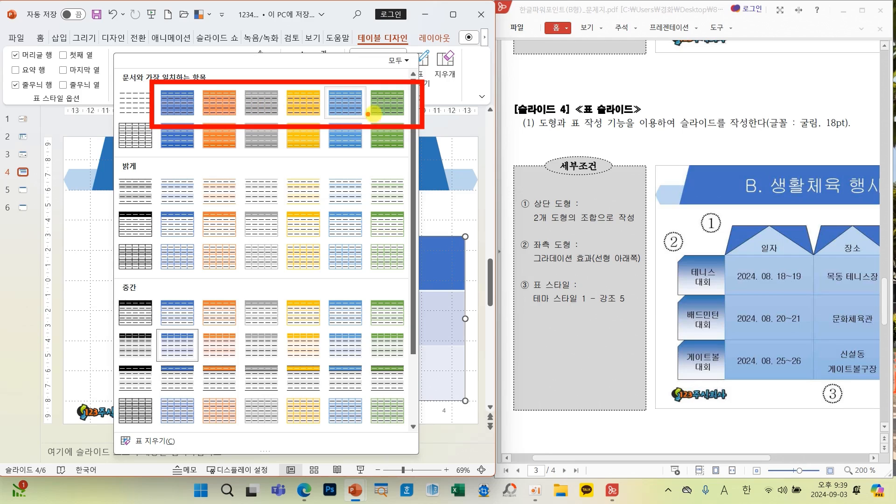
key(Escape)
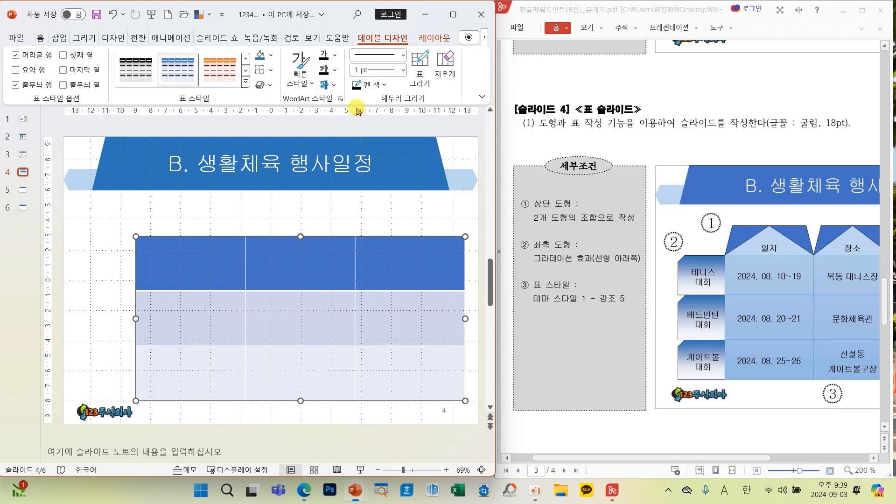
click(245, 82)
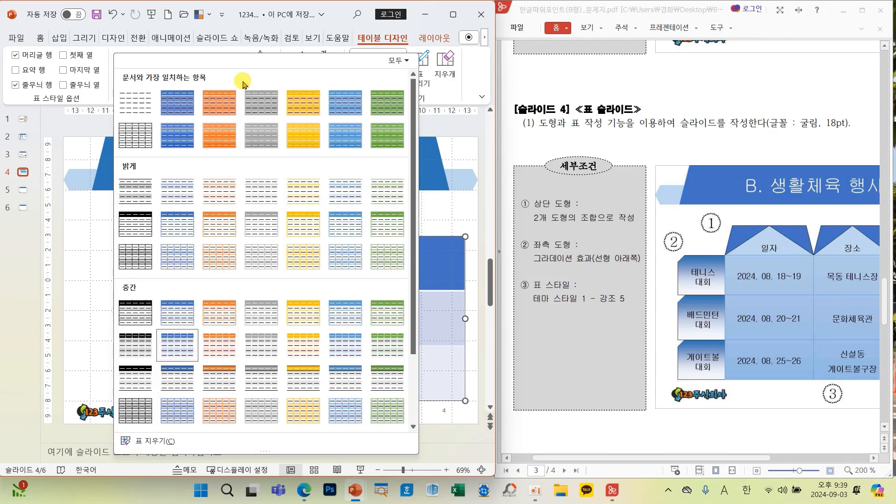
click(346, 101)
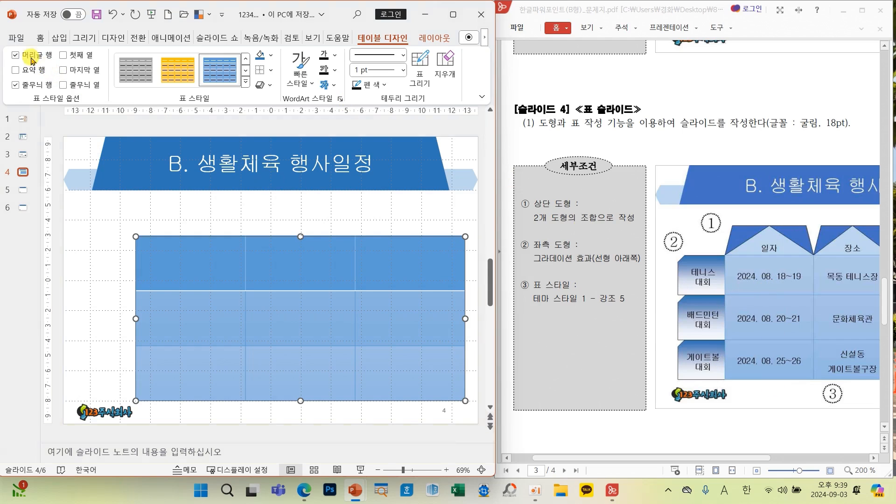
Step: Turn off the header row (머리글 행) and banded rows (줄무늬 행) options for the table
drag(2, 41, 69, 98)
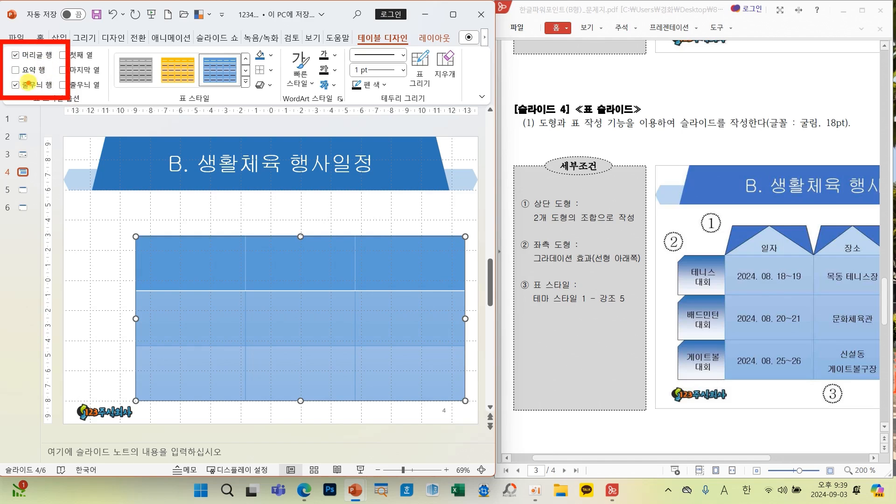
click(28, 55)
click(30, 86)
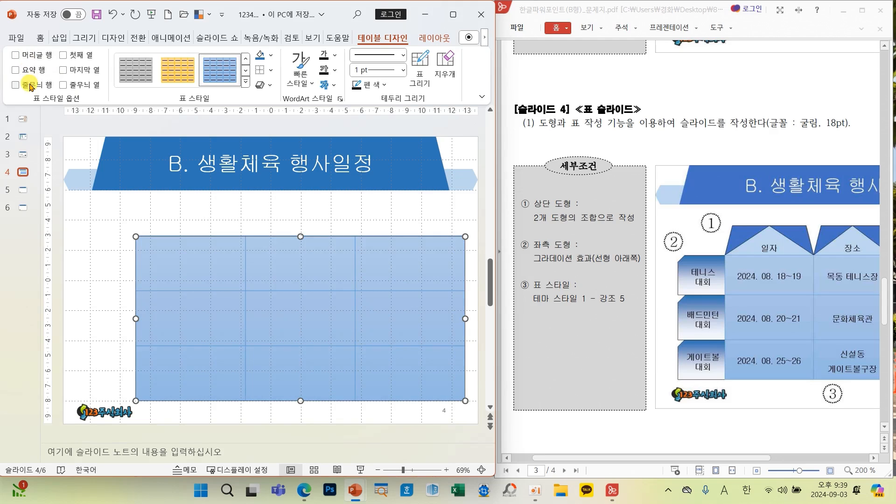
Step: Set the whole table's font to 굴림 and centre its text horizontally
click(41, 38)
click(199, 56)
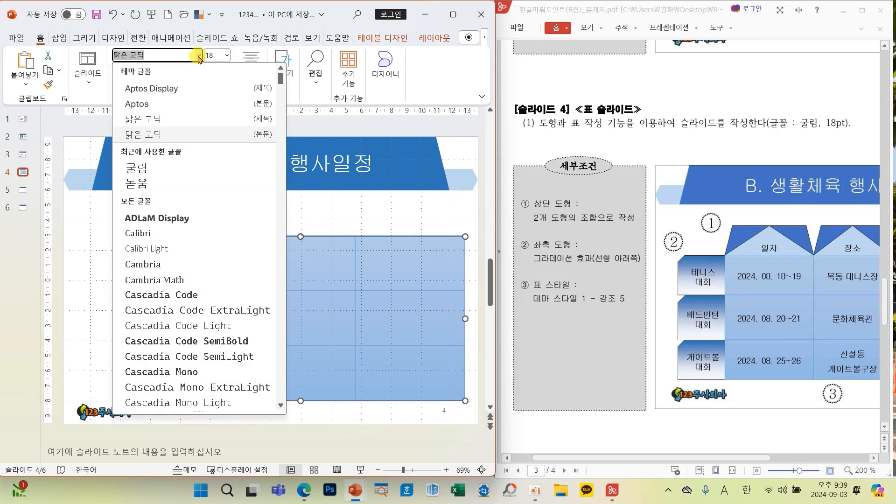
click(141, 164)
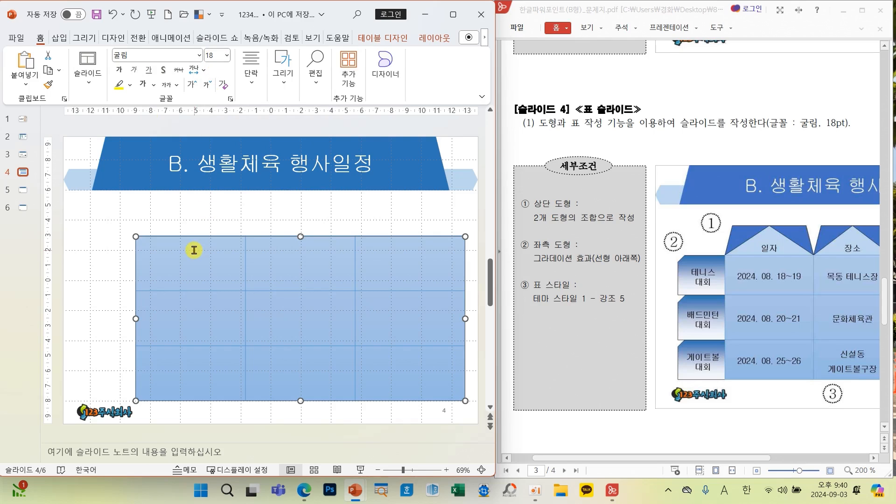
click(251, 75)
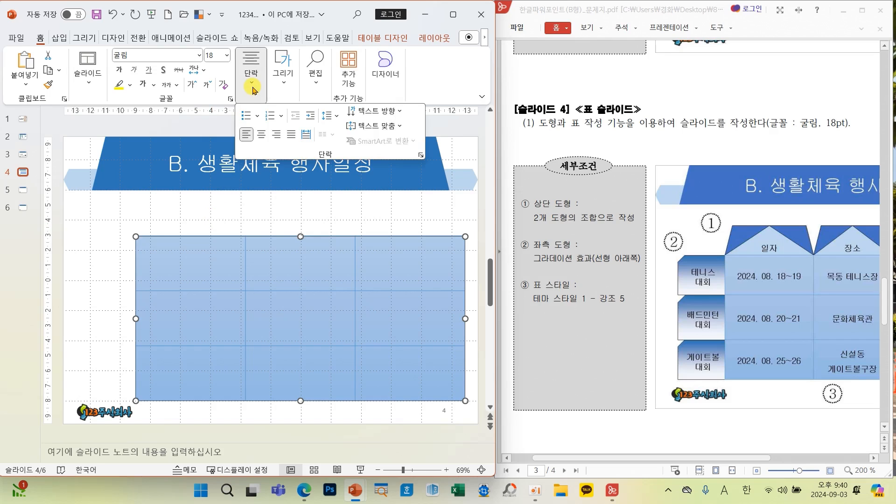
click(263, 135)
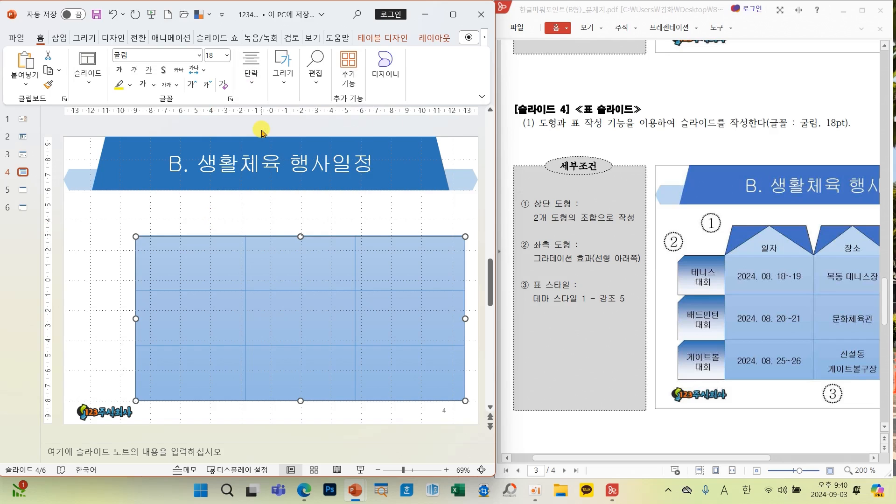
Step: Enter the sample text dfdf in the table's first cell and centre the whole table's text vertically
click(193, 254)
text(dfdf)
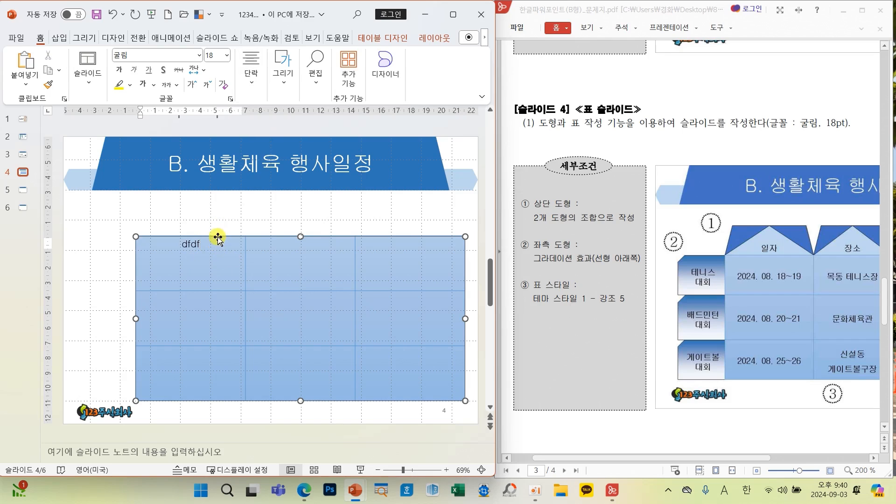
click(218, 237)
click(251, 70)
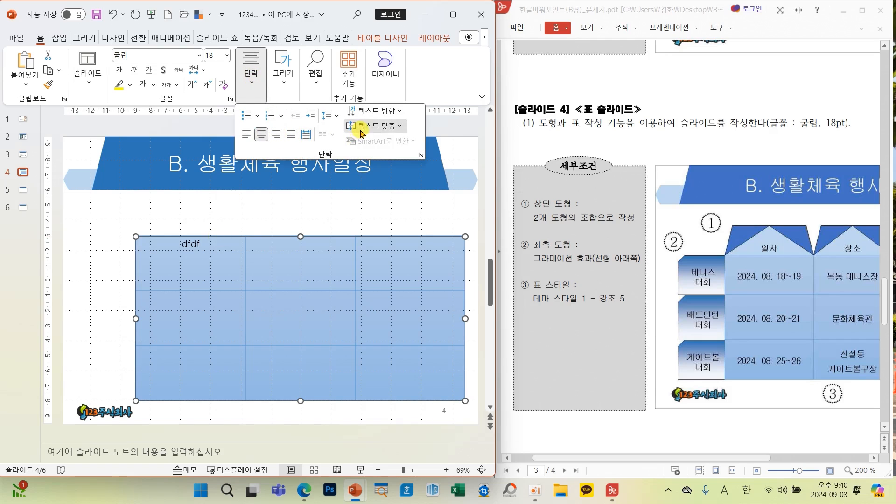
click(375, 125)
click(371, 195)
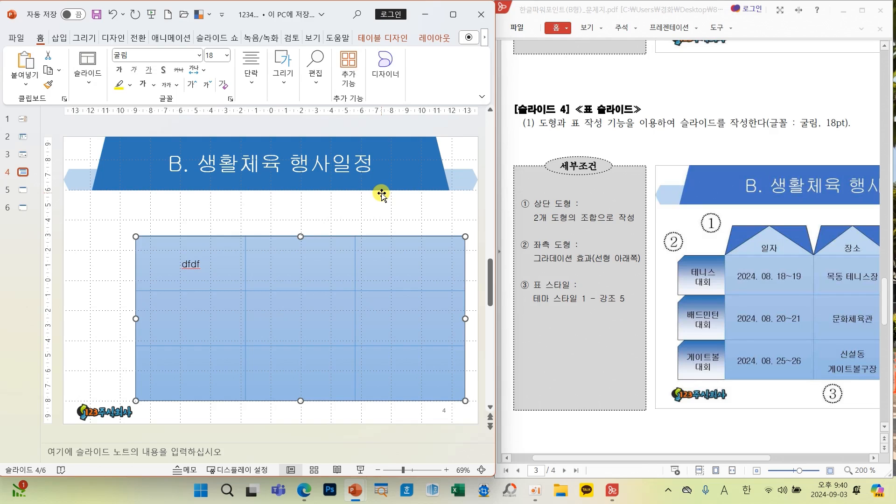
Step: Try merging the top two cells of the table's first column, and undo the merge
click(679, 459)
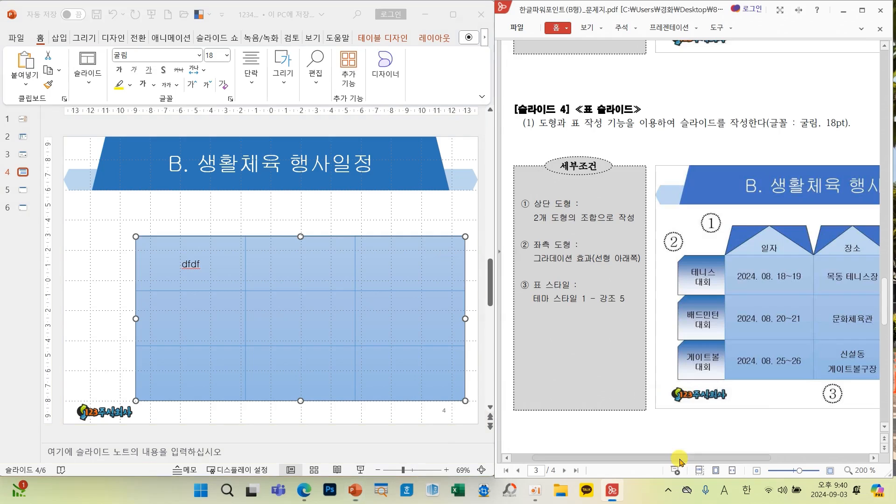
drag(679, 459, 765, 459)
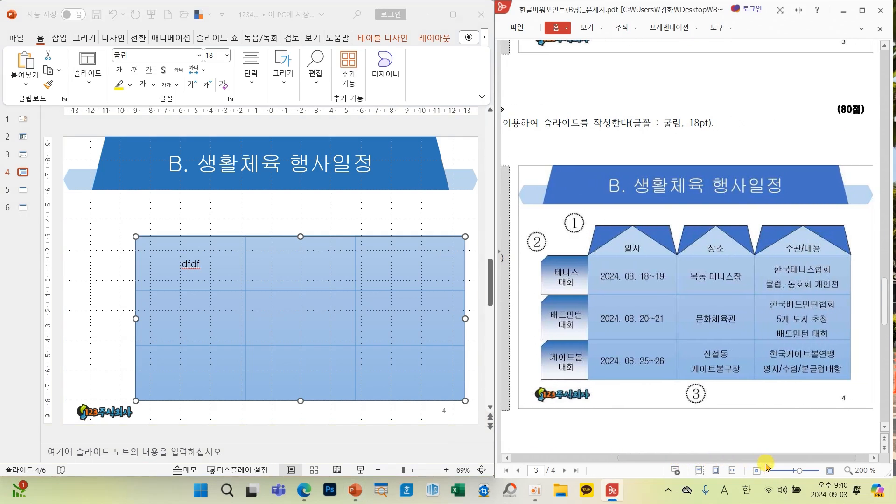
click(210, 266)
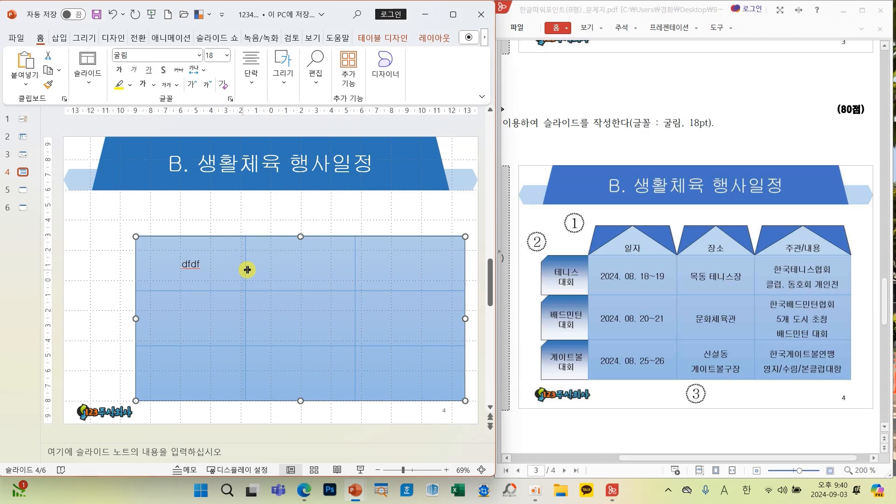
drag(249, 270, 244, 270)
click(215, 268)
drag(219, 271, 214, 309)
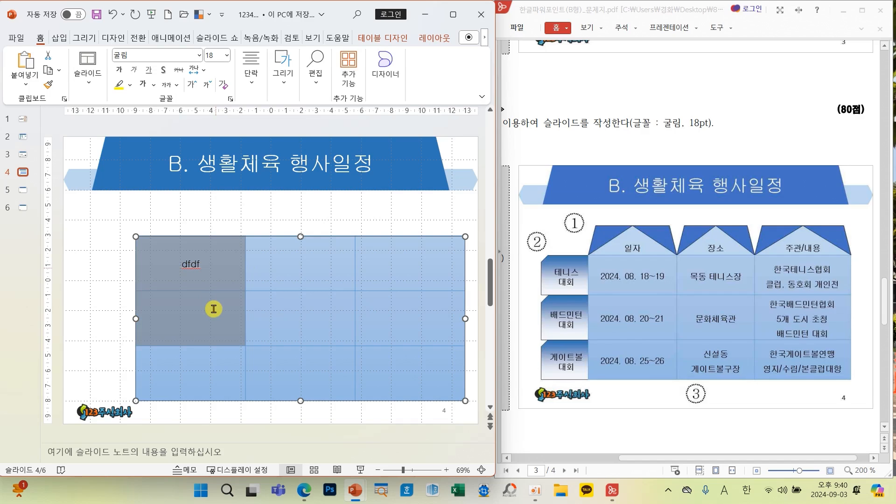
right_click(214, 309)
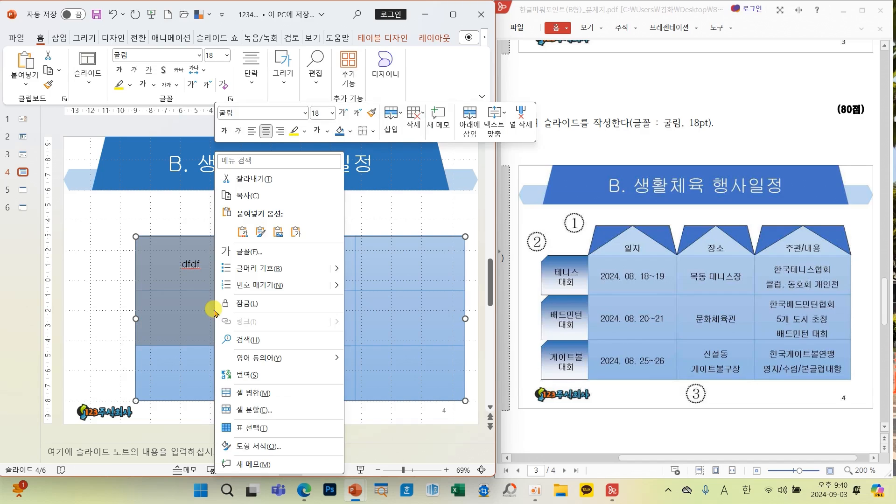
click(249, 393)
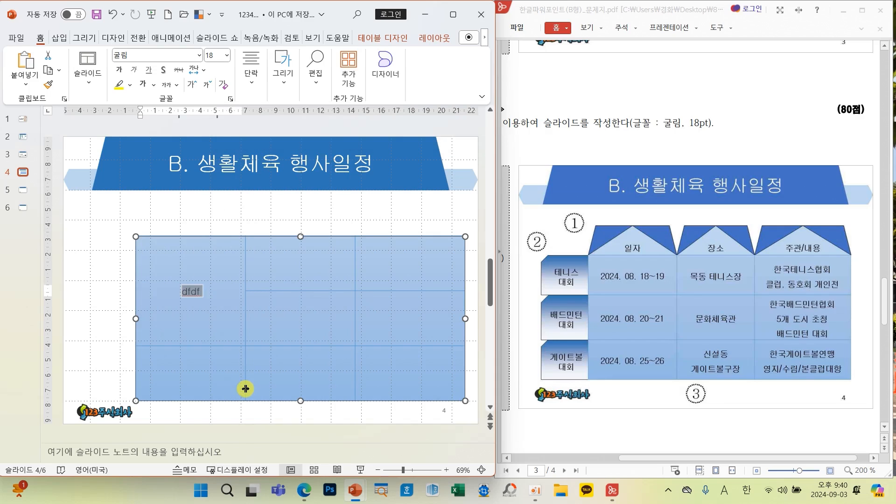
key(ctrl+z)
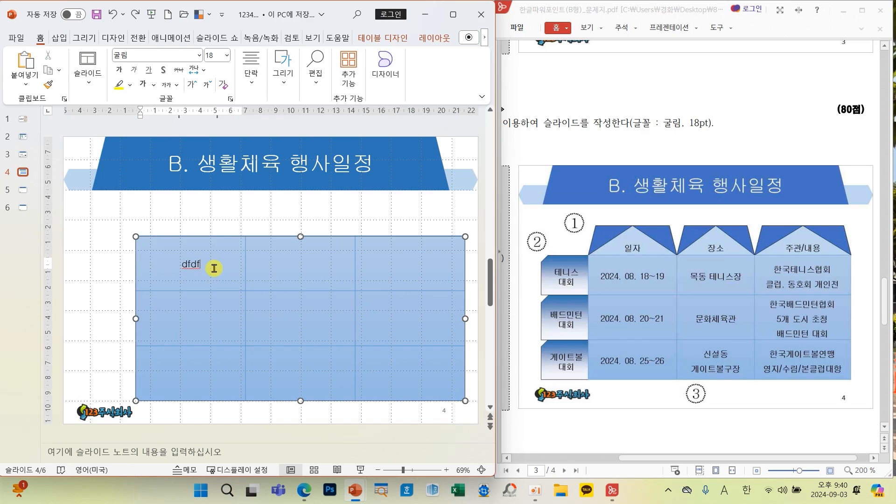
Step: Delete the sample text dfdf from the table's first cell
key(BackSpace)
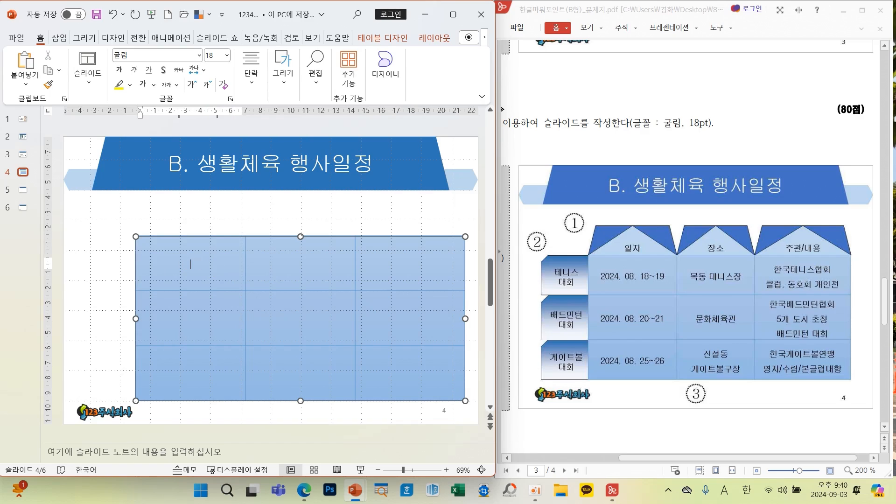
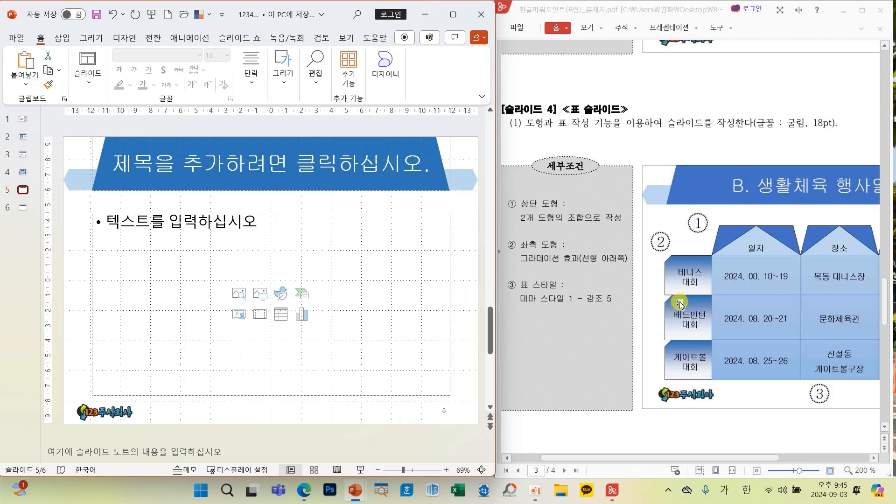
Step: Enter the title "C. 연령별 게이트볼 회원 수" on slide 5, following the chart slide in the PDF
scroll(672, 303, down, 6)
scroll(692, 308, down, 1)
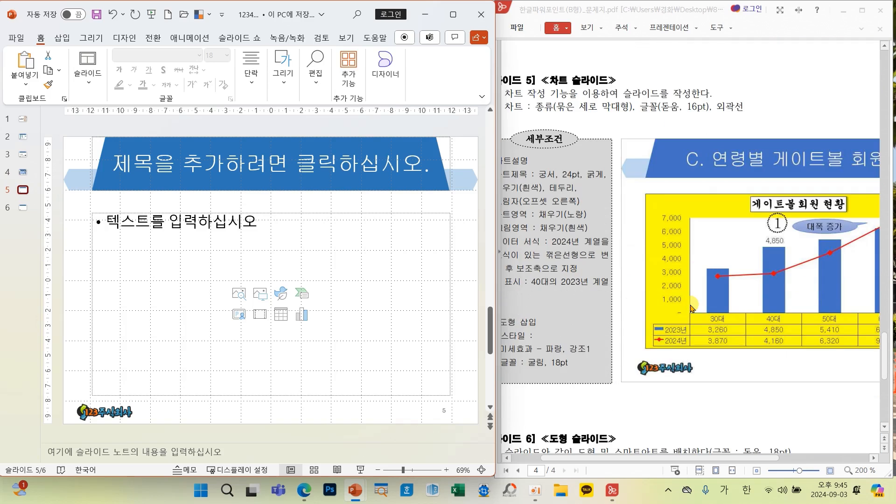
drag(716, 459, 788, 463)
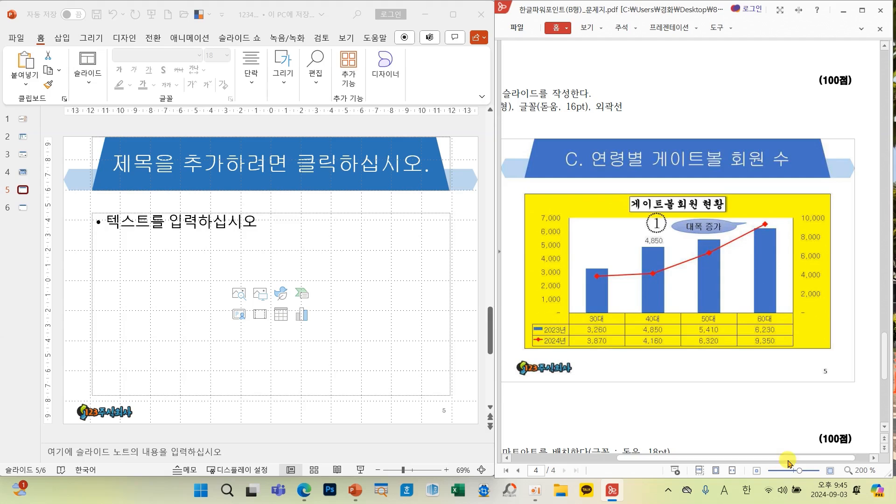
click(250, 166)
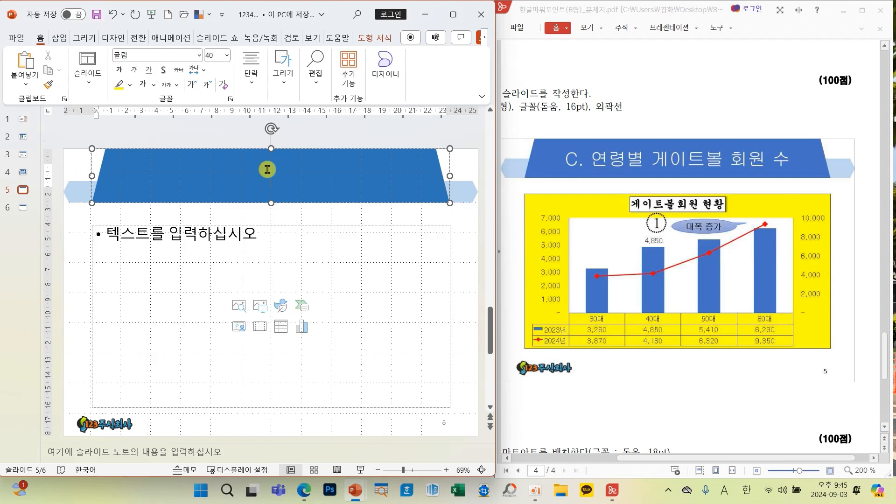
text(C.)
text( 연령벼)
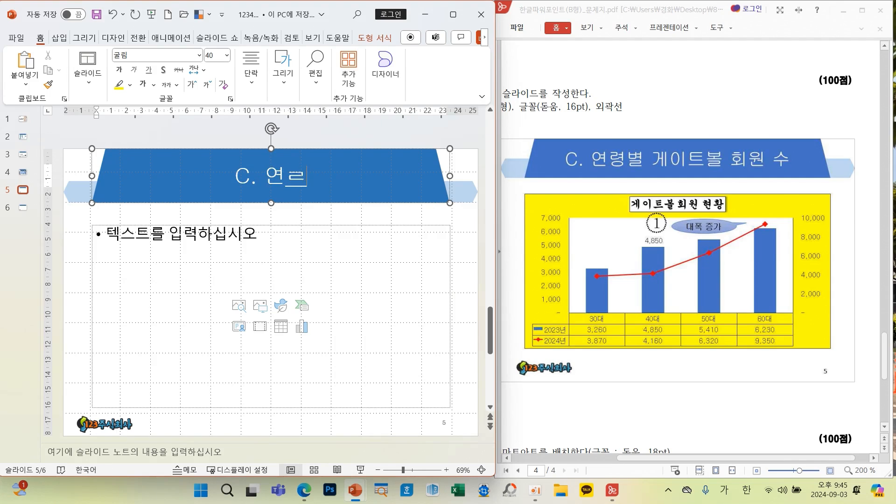
text( 게이트볼 회우)
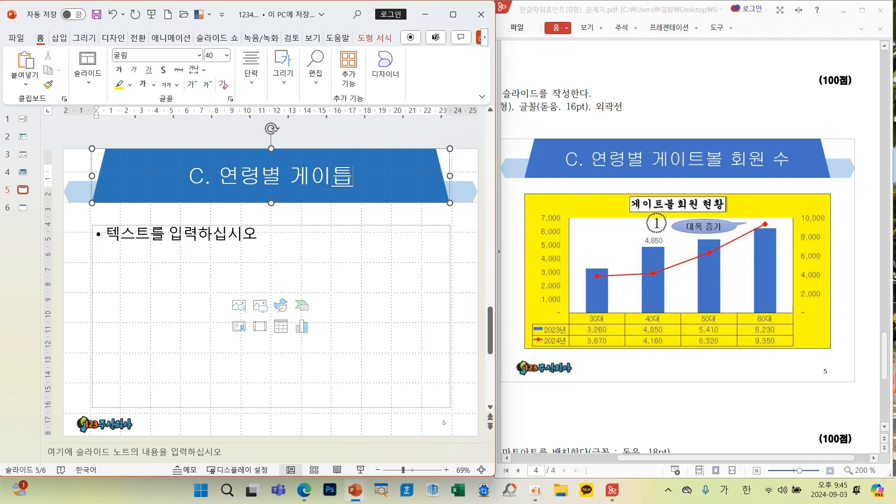
text(원 스)
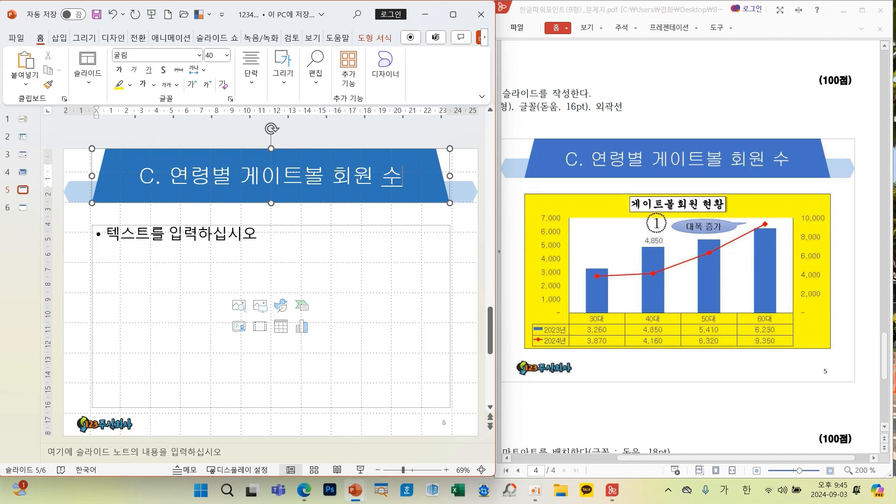
click(80, 268)
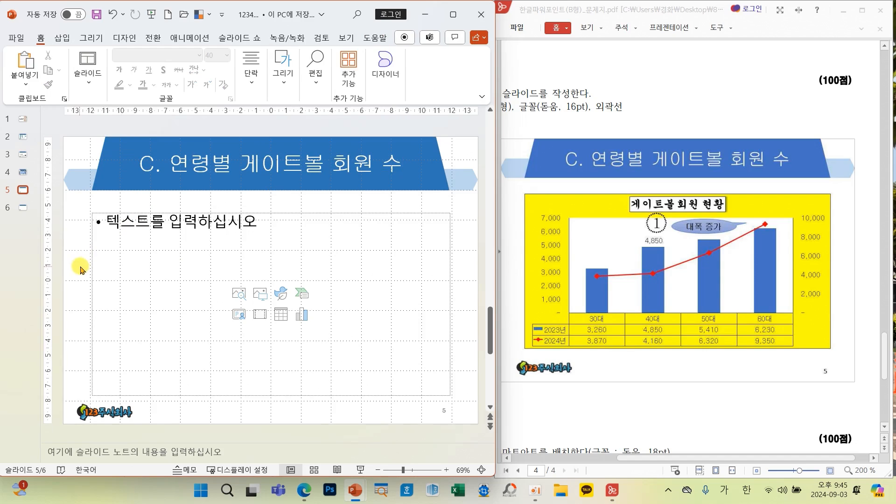
Step: Check the PDF's slide 5 conditions for the chart type, fonts, chart title and outline
drag(690, 458, 614, 455)
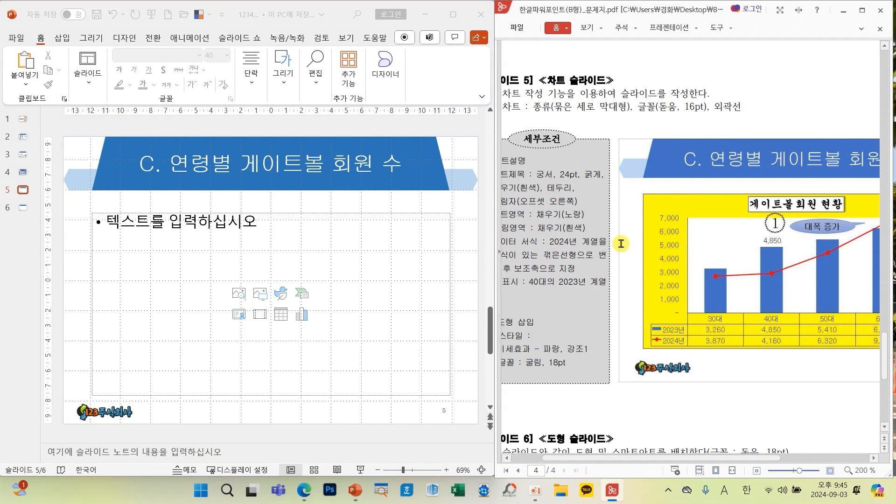
mouse_move(529, 98)
mouse_down()
mouse_move(614, 116)
mouse_move(718, 121)
mouse_up()
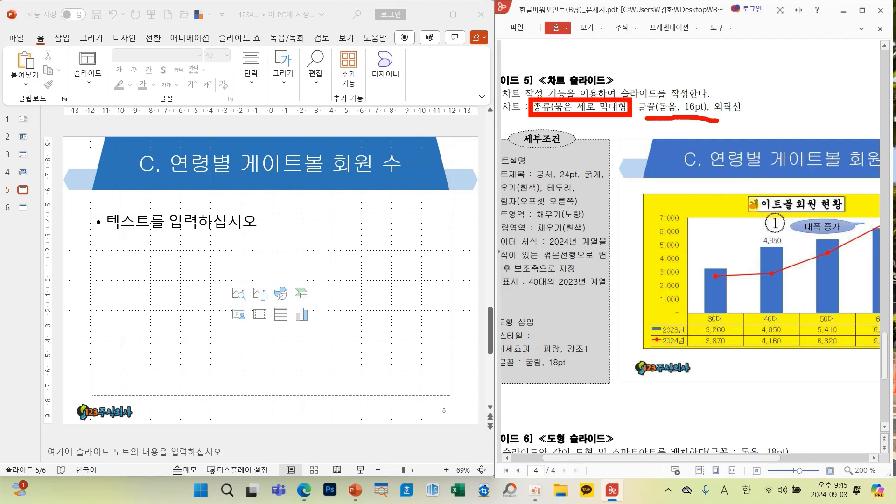
mouse_move(752, 203)
mouse_down()
mouse_move(552, 181)
mouse_move(598, 197)
mouse_up()
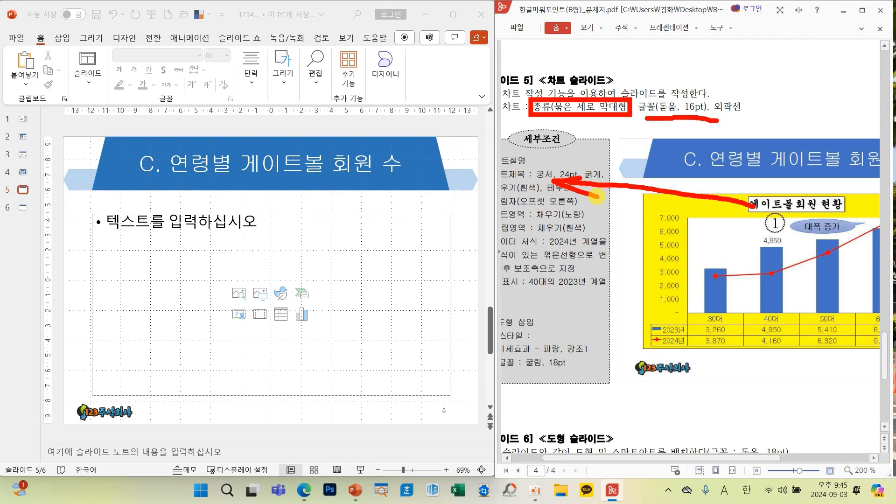
mouse_move(745, 109)
mouse_down()
mouse_move(706, 93)
mouse_move(739, 114)
mouse_move(745, 191)
mouse_move(756, 184)
mouse_up()
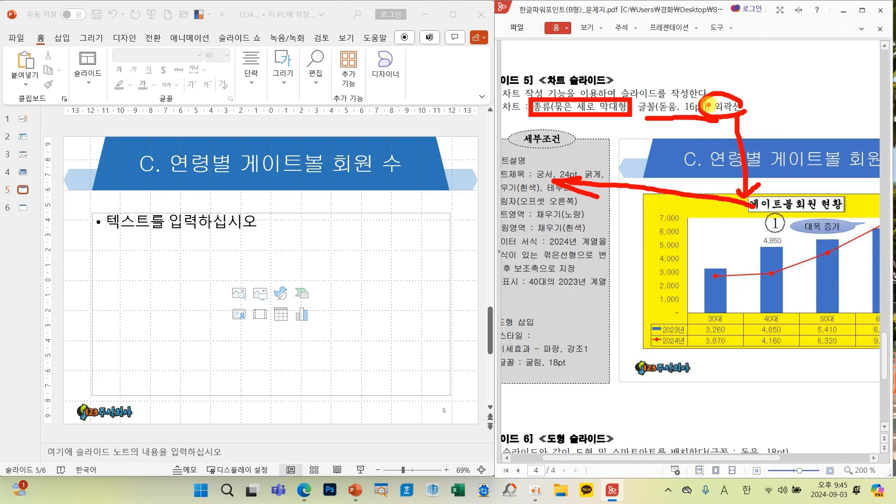
key(Escape)
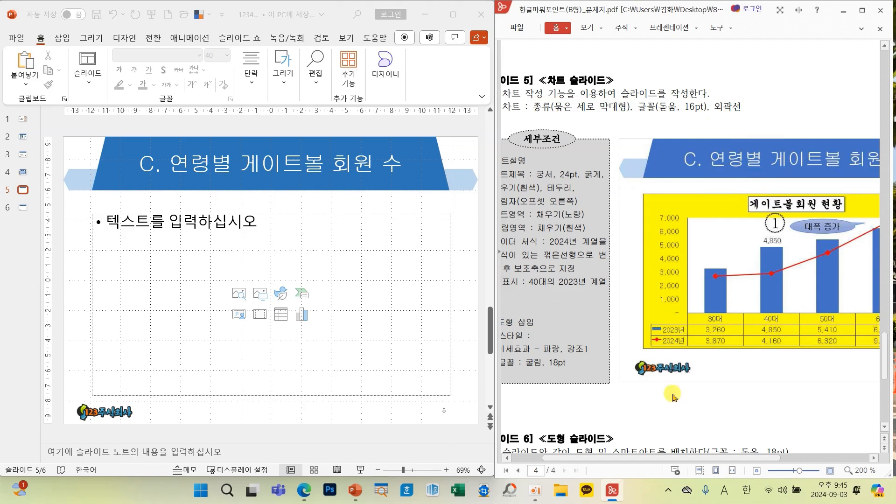
Step: Insert a clustered column chart (묶은 세로 막대형) in slide 5's content placeholder
drag(645, 460, 708, 464)
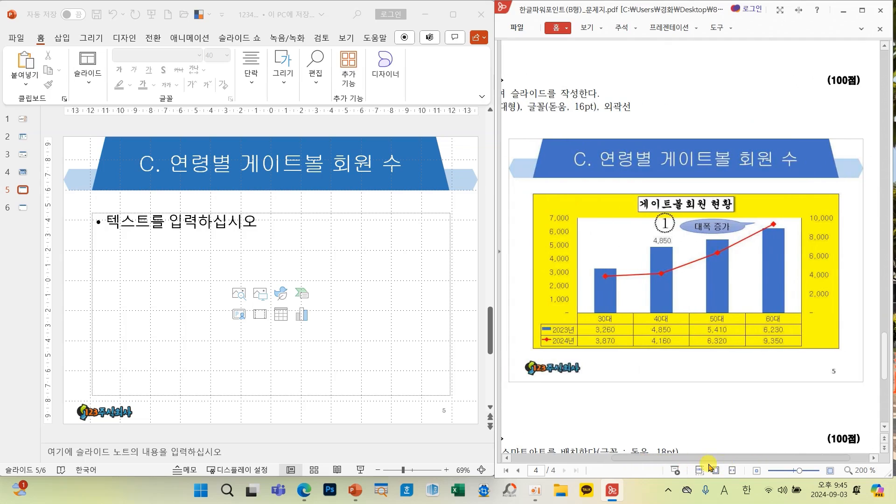
click(301, 316)
click(301, 315)
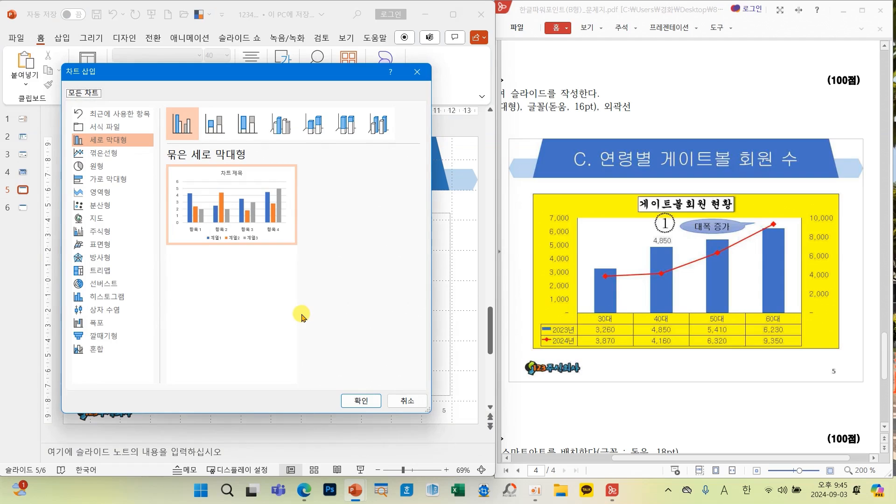
mouse_move(240, 215)
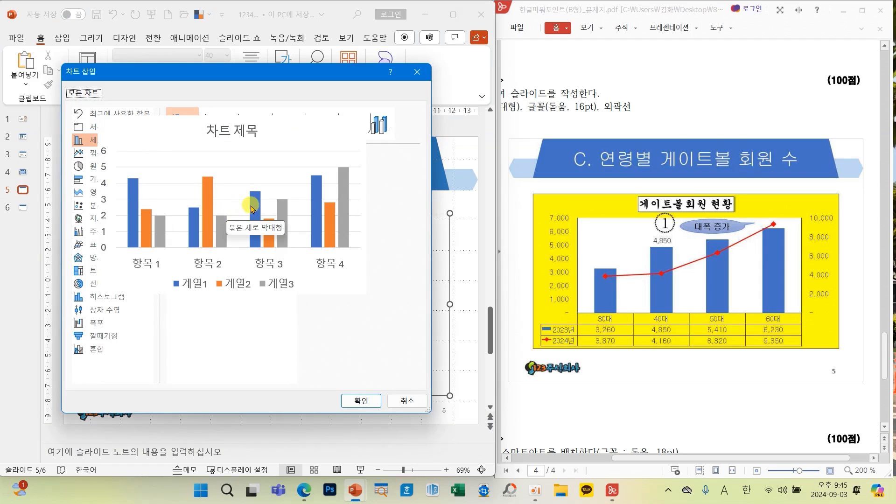
click(360, 400)
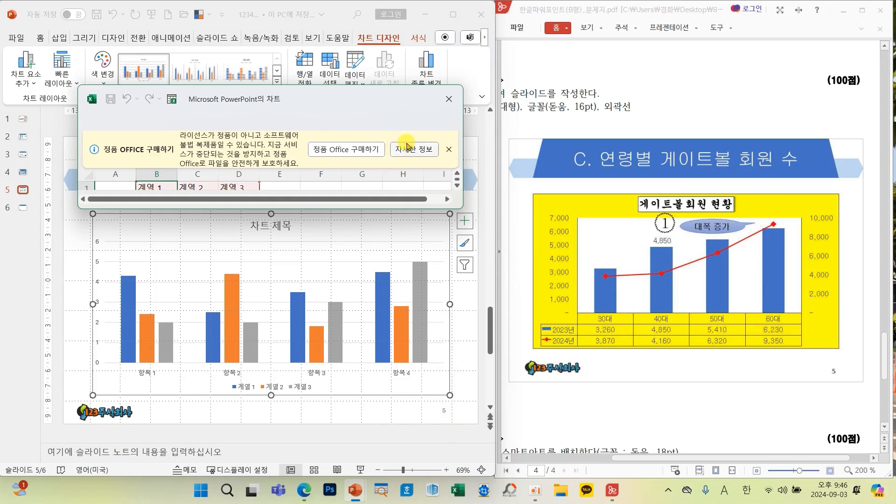
Step: Dismiss the licence notice, open the chart data in Excel and enlarge its window, keeping the PDF's data table in view
click(449, 149)
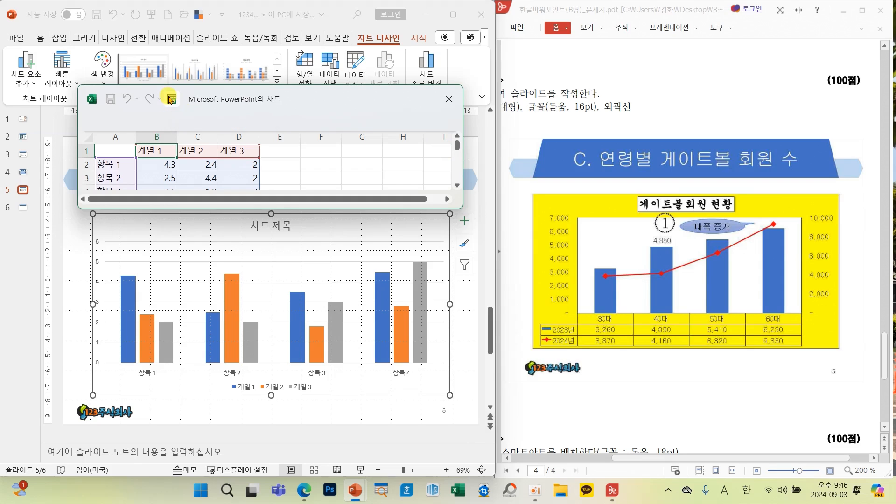
mouse_move(177, 89)
mouse_down()
mouse_move(157, 99)
mouse_move(183, 90)
mouse_up()
click(174, 101)
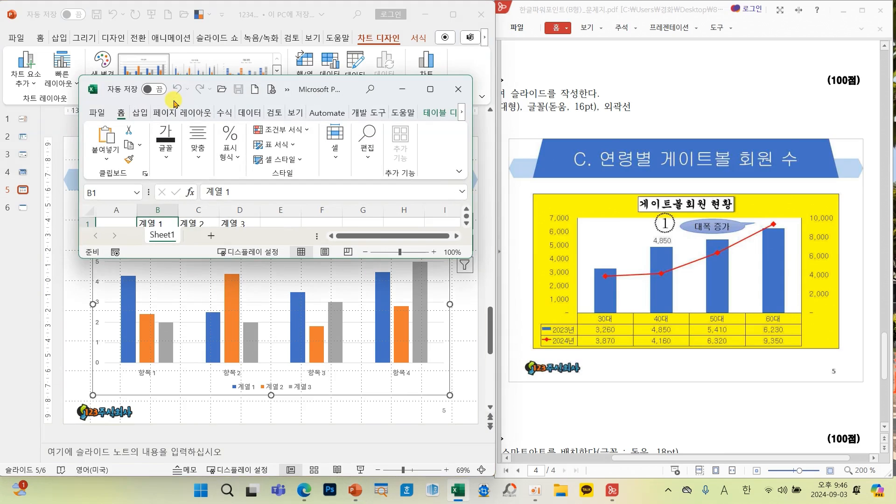
drag(471, 253, 692, 326)
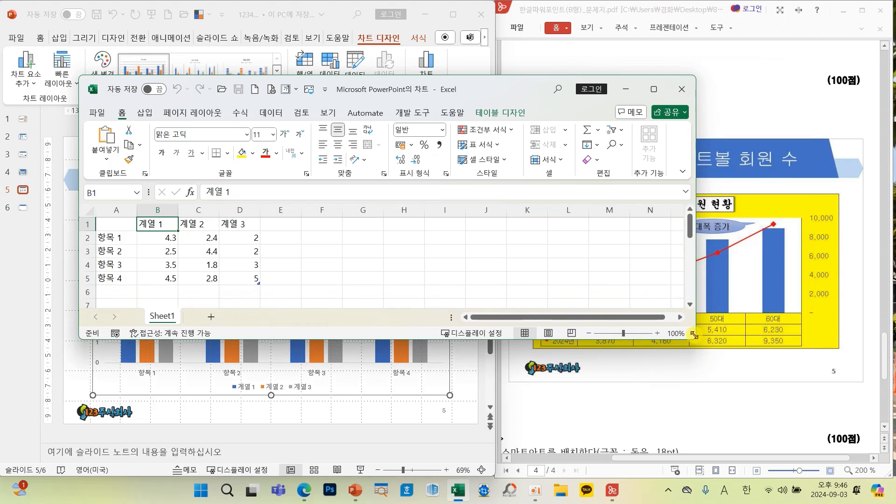
drag(346, 93, 302, 68)
scroll(702, 221, up, 1)
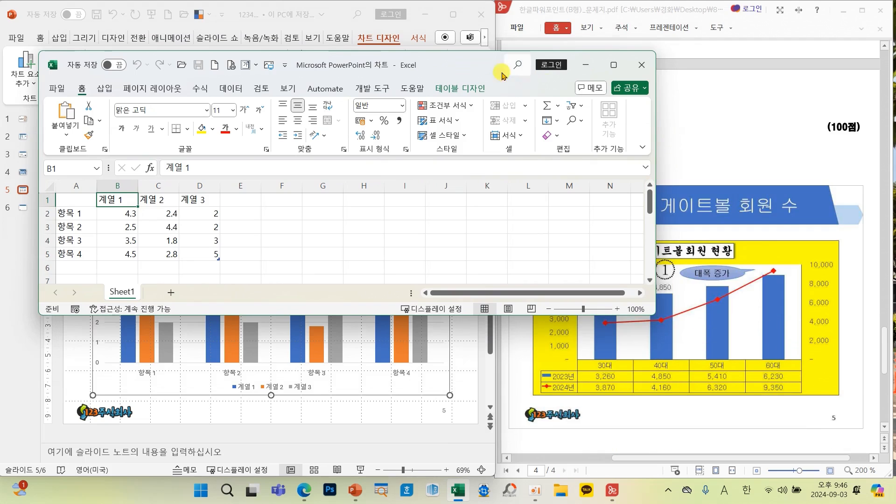
drag(391, 69, 428, 91)
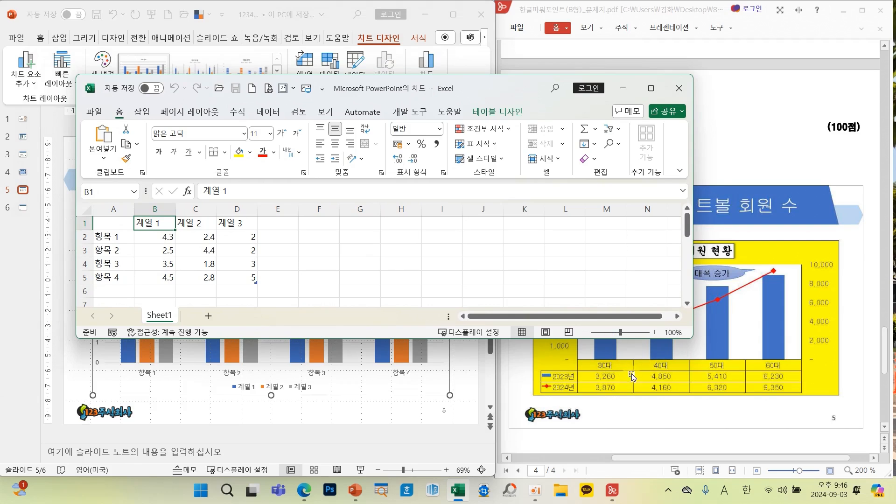
Step: Replace the chart data's category labels in A2:A5 with 30대, 40대, 50대 and 60대
drag(577, 358, 798, 376)
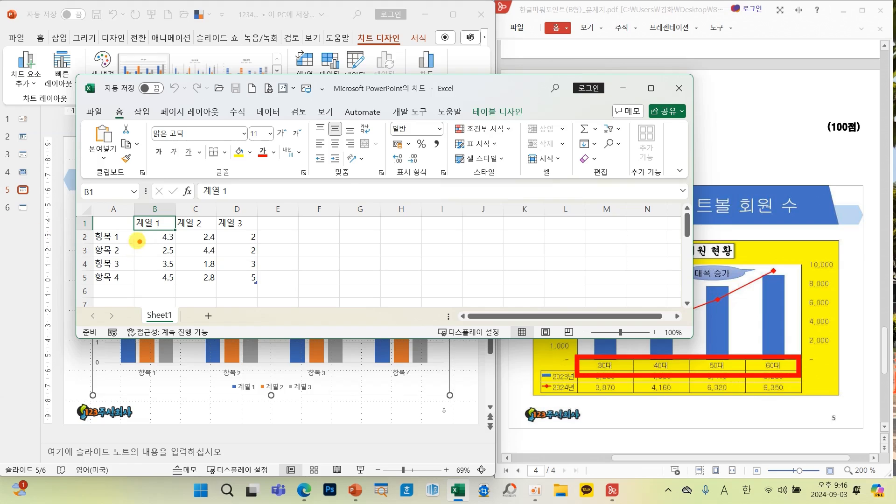
mouse_move(589, 372)
mouse_down()
mouse_move(381, 386)
mouse_move(92, 276)
mouse_move(130, 282)
mouse_up()
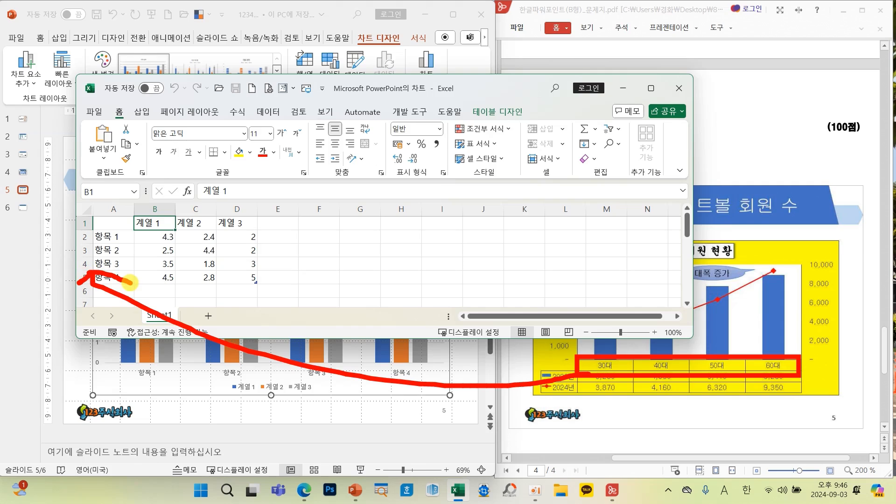
click(121, 238)
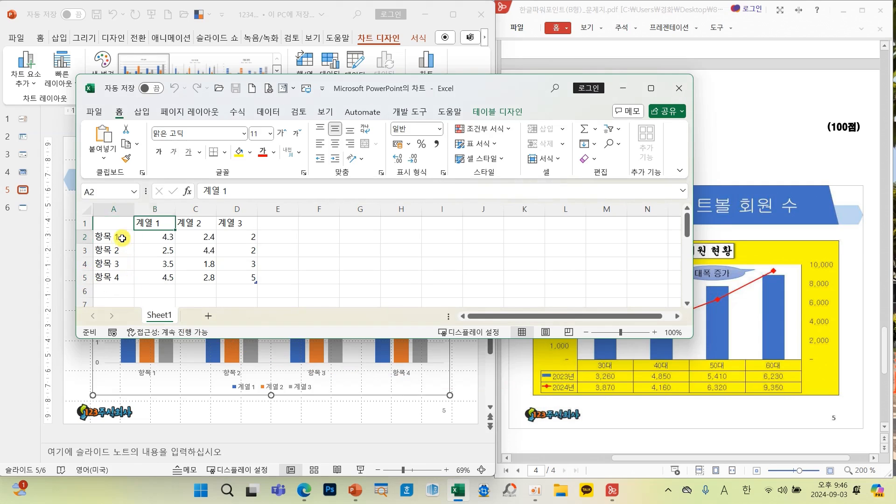
text(30)
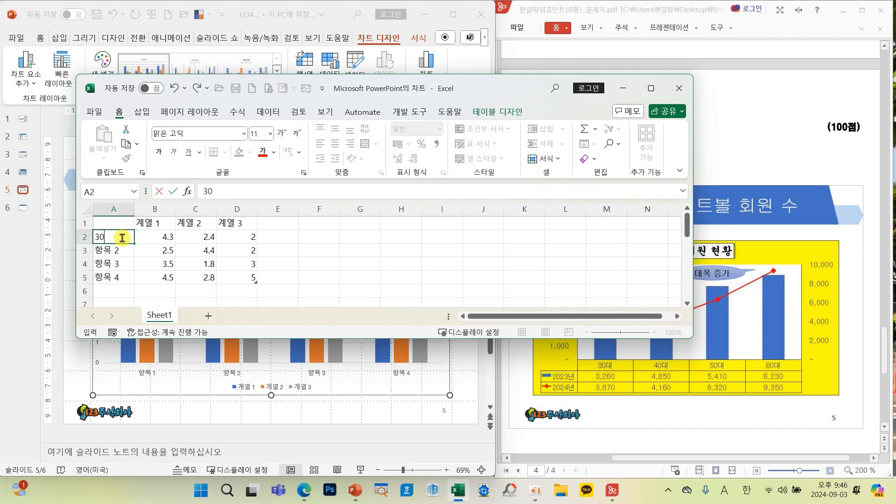
text(대)
key(Return)
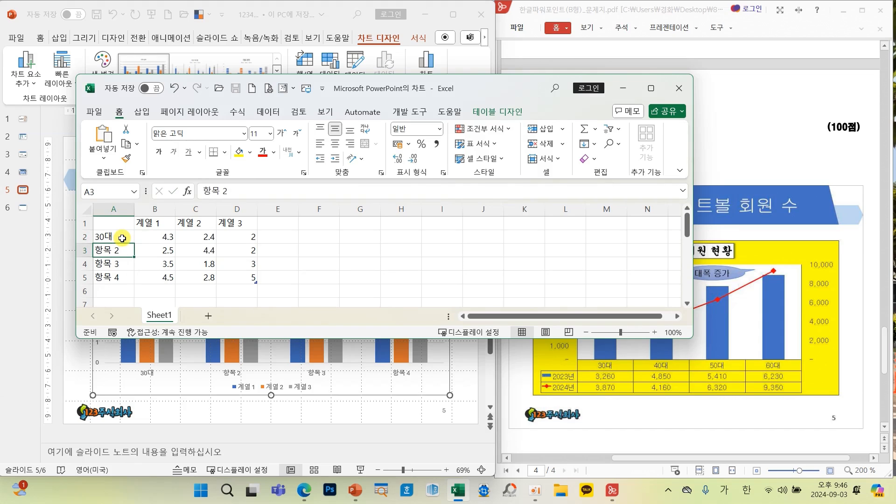
text(40대)
key(Return)
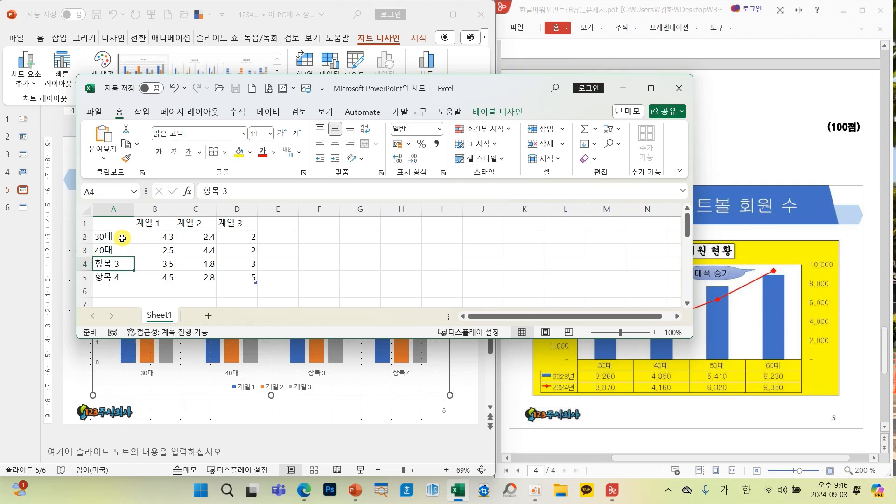
text(50대)
key(Return)
text(60ㄷ)
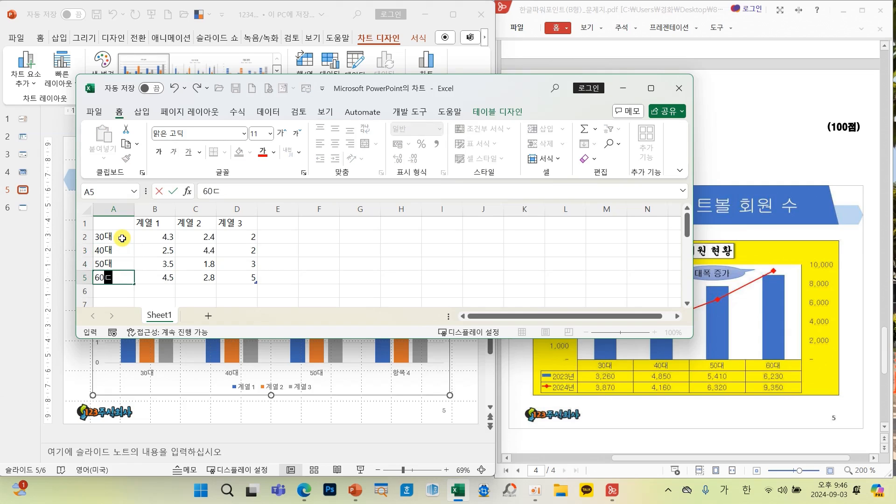
key(Return)
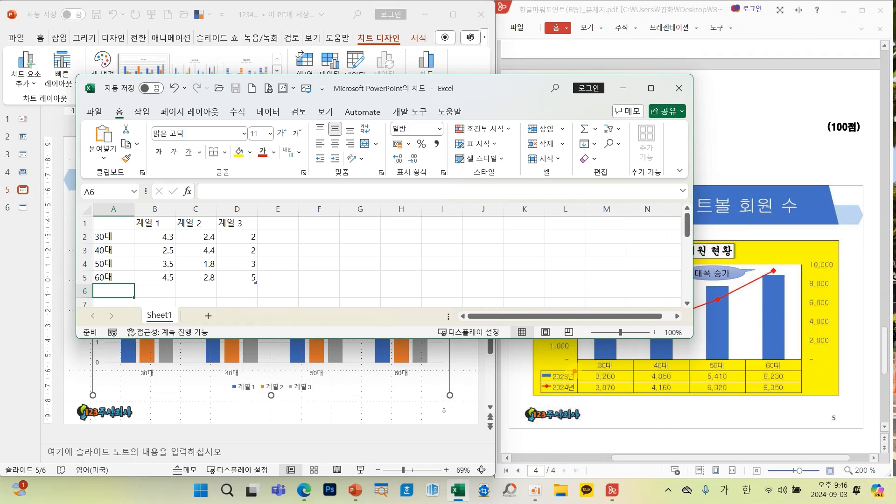
Step: Rename the first data series in B1 to 2023년, matching the PDF's data table
mouse_move(566, 369)
mouse_down()
mouse_move(536, 394)
mouse_move(581, 387)
mouse_move(521, 304)
mouse_move(223, 146)
mouse_move(165, 201)
mouse_up()
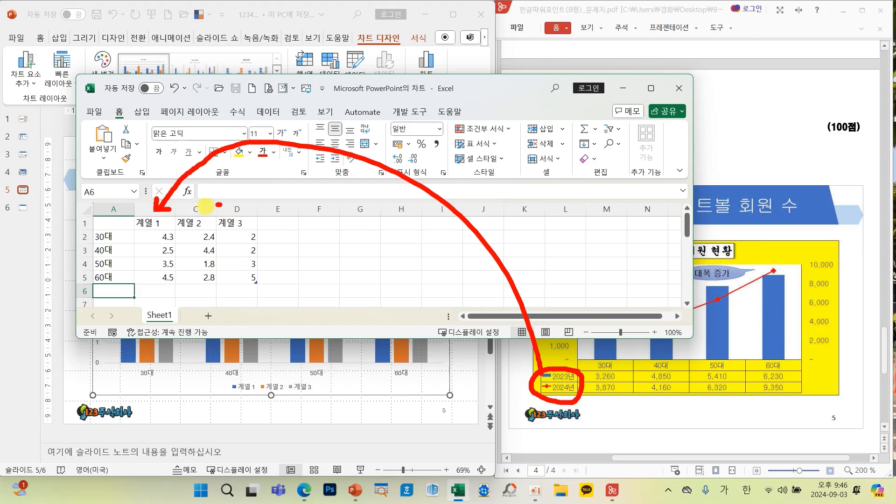
drag(193, 203, 214, 220)
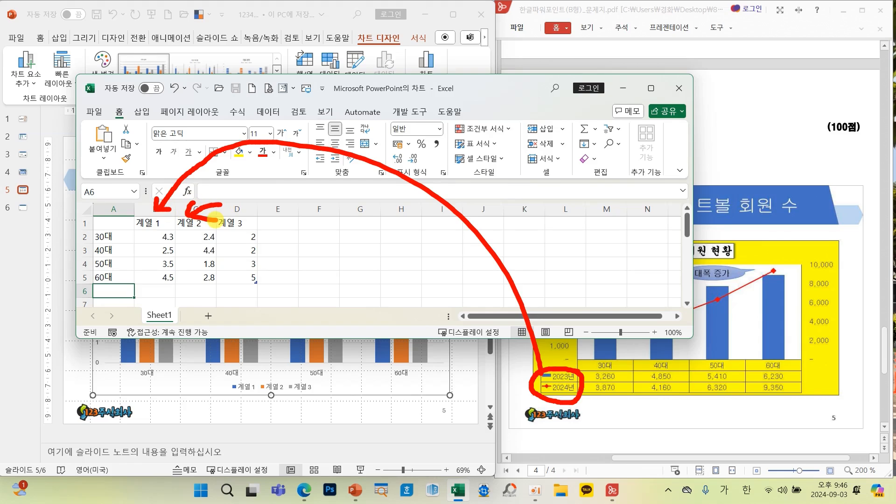
click(155, 223)
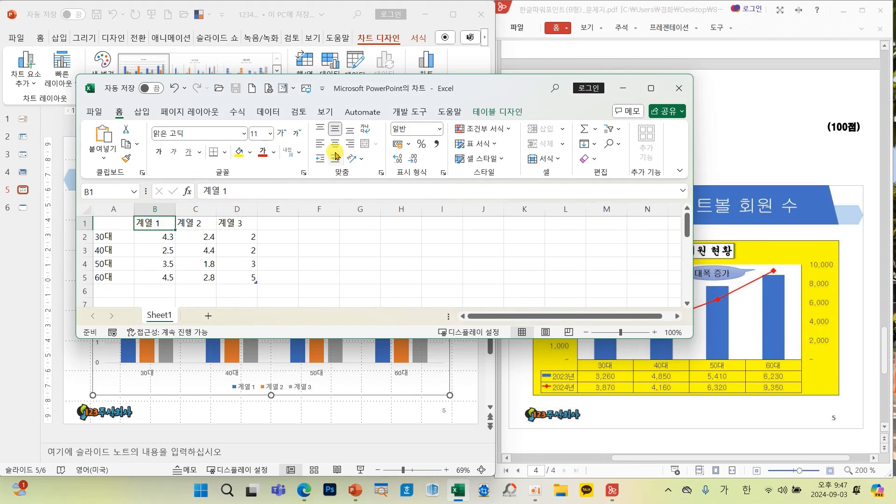
text(2023년)
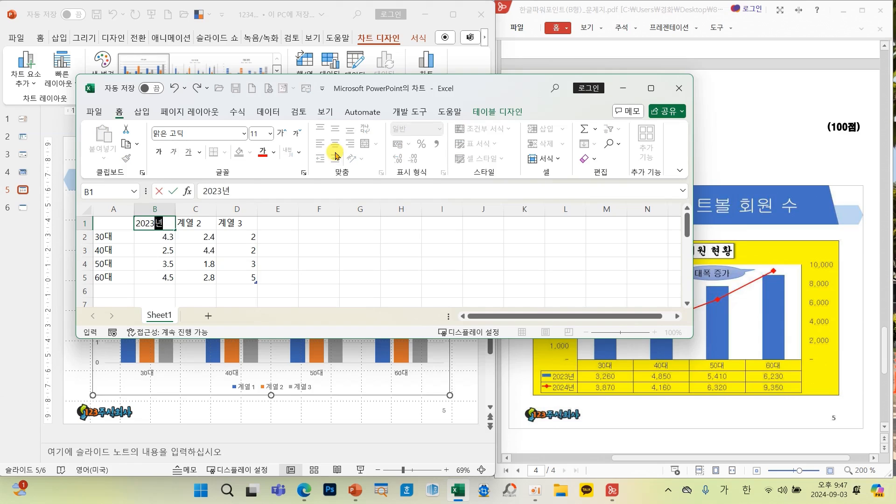
key(Return)
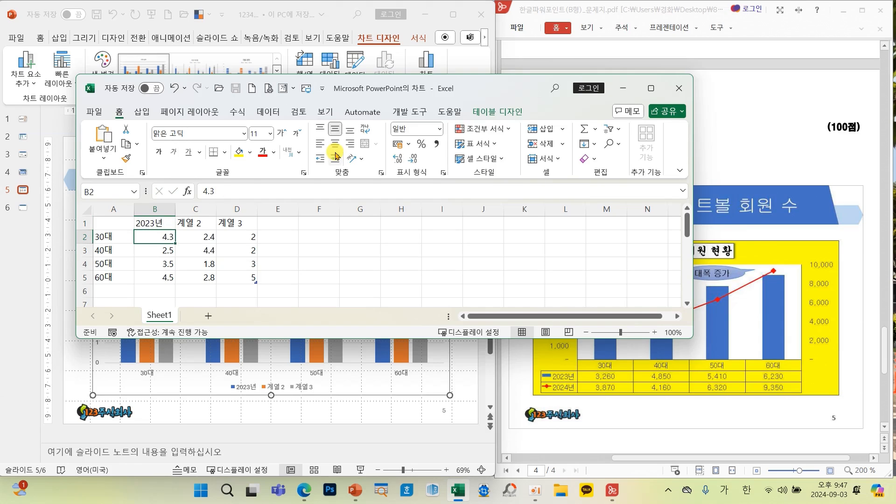
Step: Enter the 2023년 member counts 3260, 4850, 5410 and 6230 for the four age groups in B2:B5
text(3260)
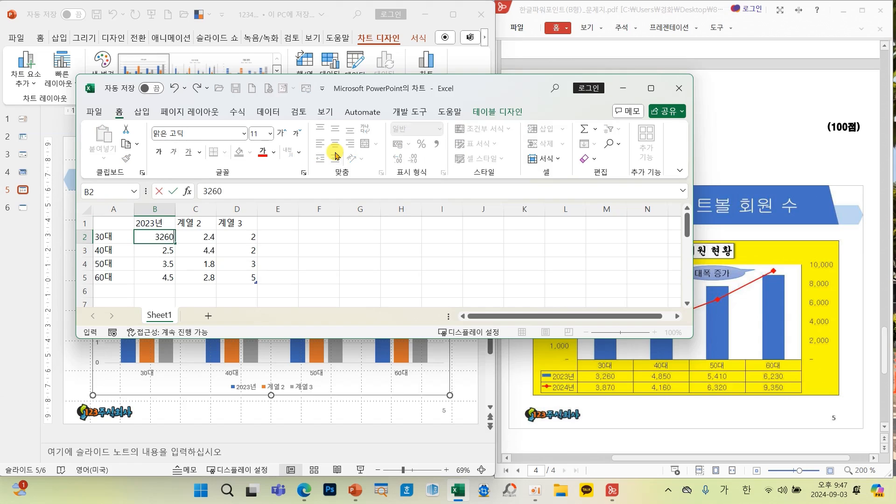
key(Return)
text(48)
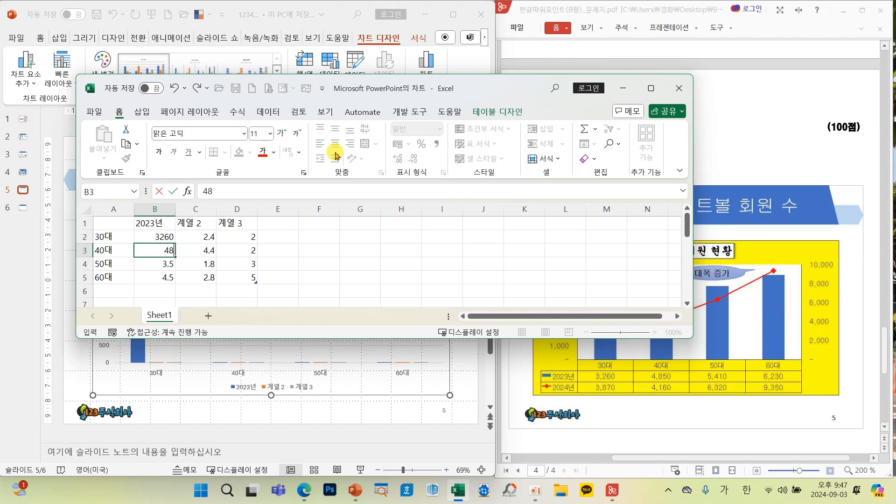
text(50)
key(Return)
text(5410)
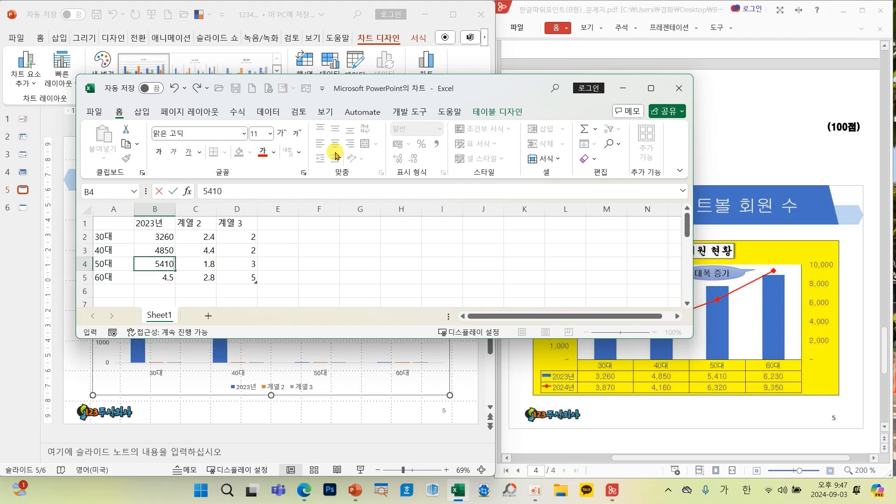
key(Return)
text(623)
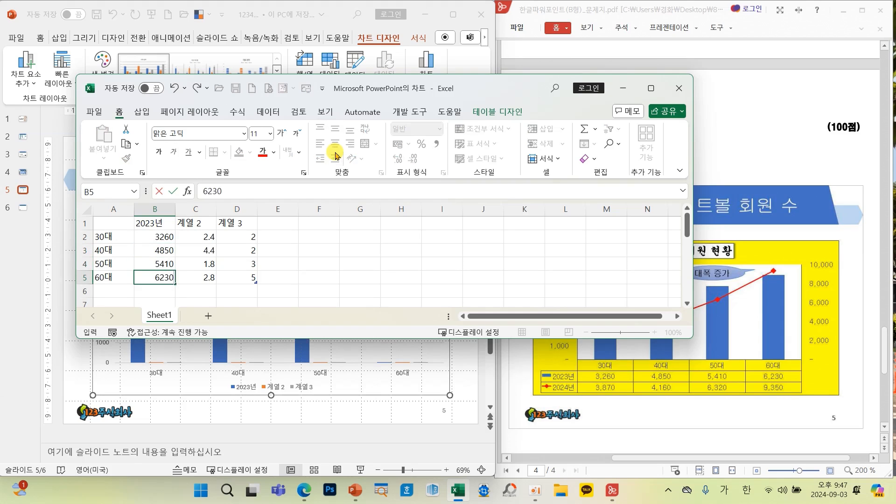
text(0)
key(Return)
Step: Rename the second data series in C1 to 2024년
click(199, 224)
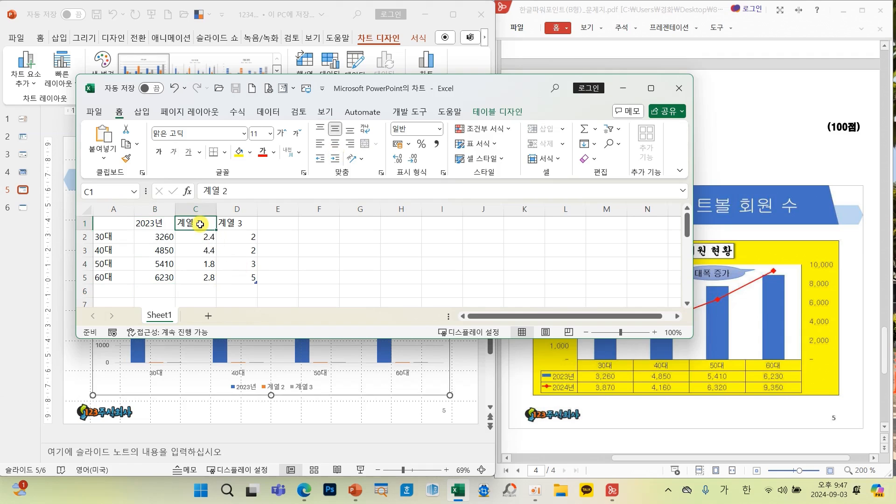
text(2024년)
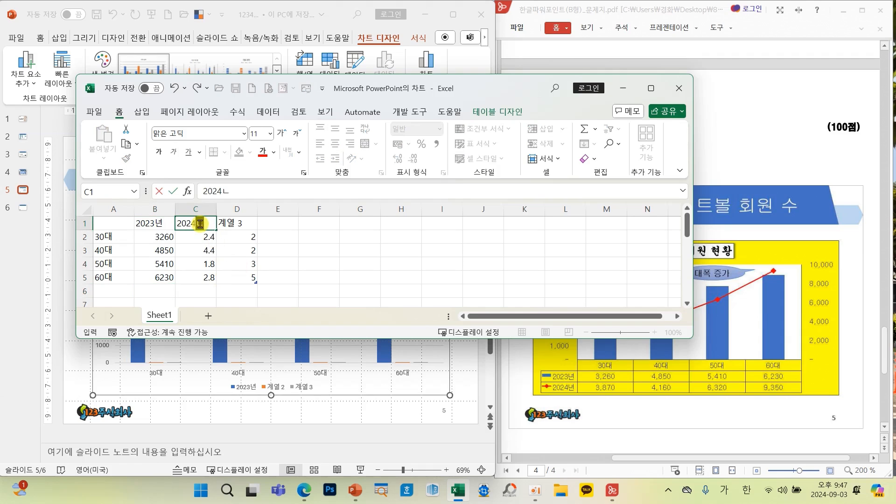
key(Return)
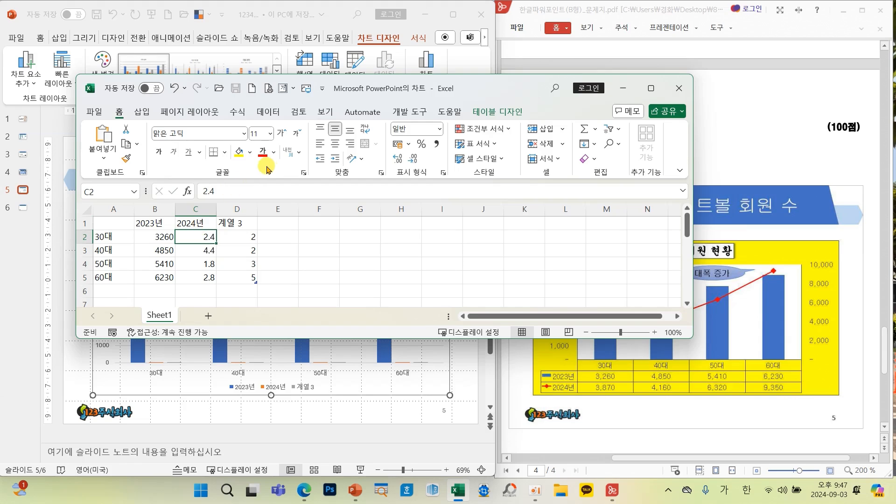
Step: Enter the 2024년 member counts 3870, 4160, 6320 and 9350 for the four age groups in C2:C5
text(3870)
key(Return)
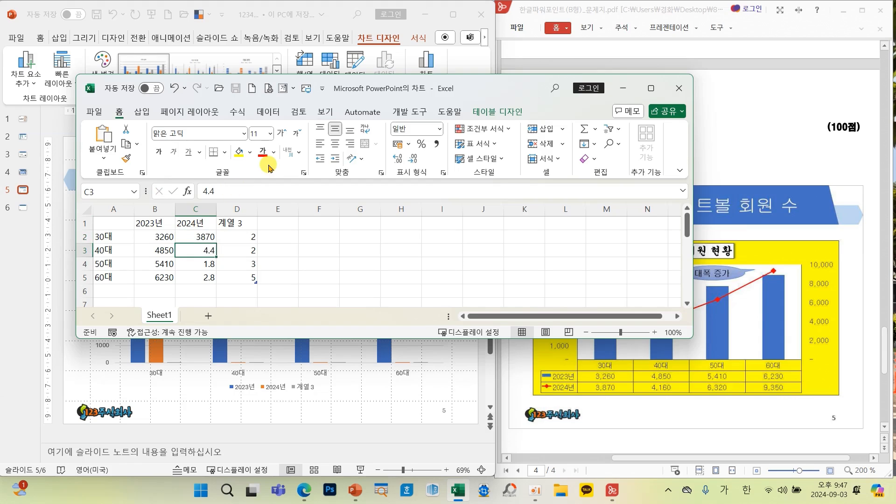
text(4160)
key(Return)
text(632)
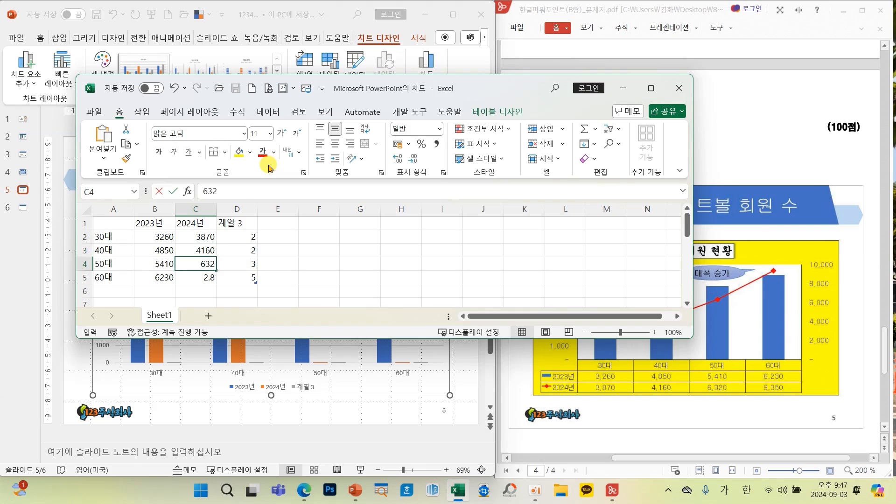
text(0)
key(Return)
text(935)
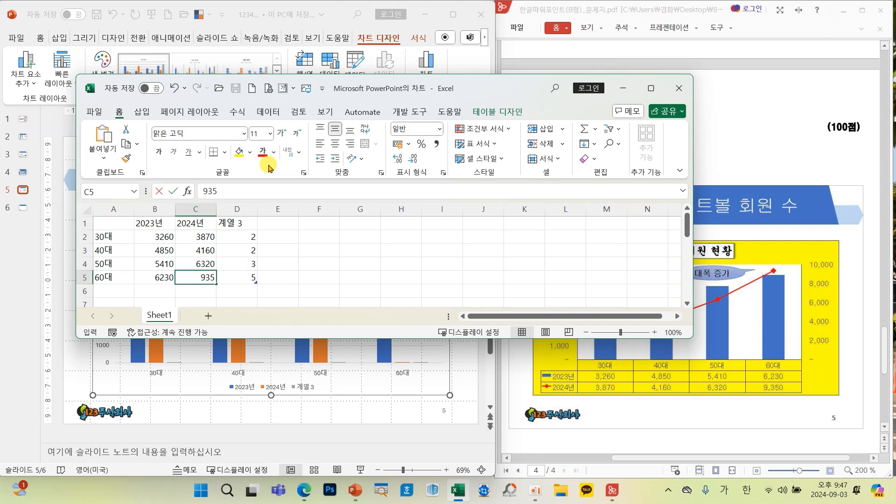
text(0)
key(Return)
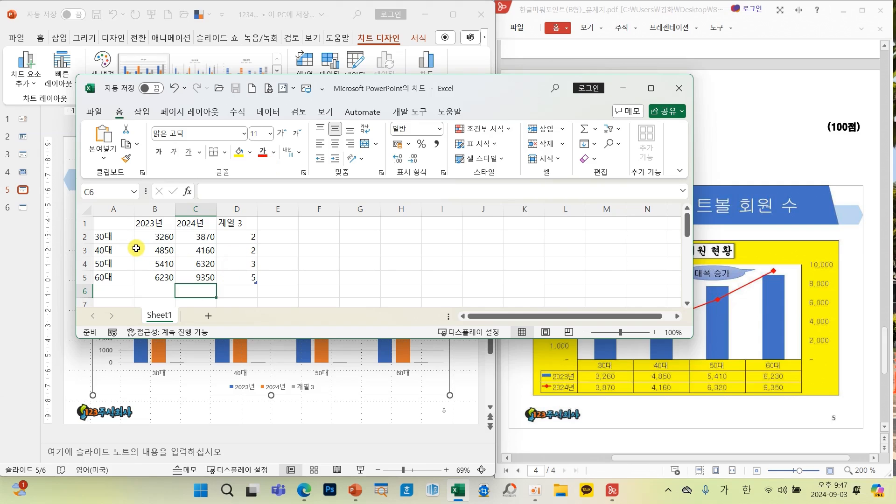
Step: Apply the comma number style to the 2023년 and 2024년 values in B2:C5
drag(130, 227, 222, 287)
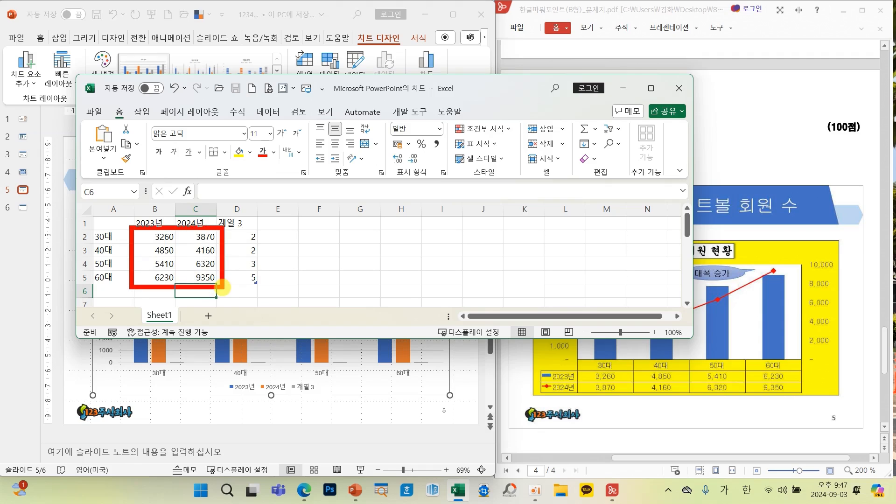
drag(158, 236, 189, 280)
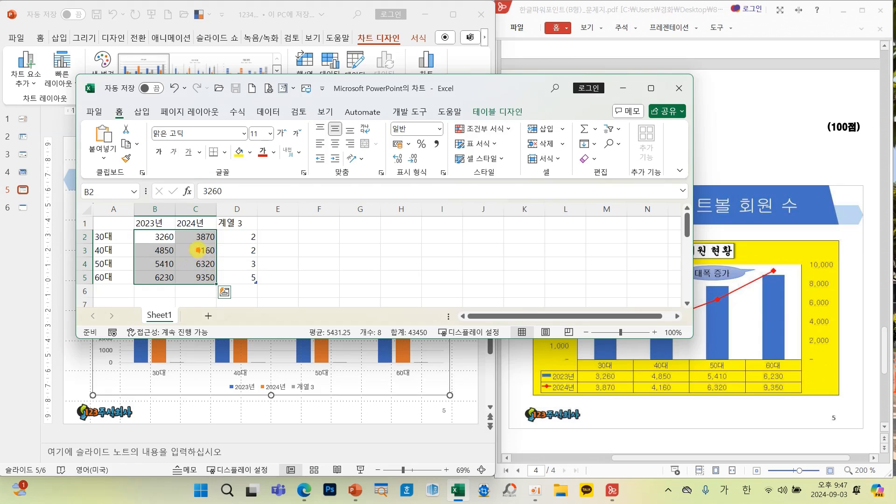
mouse_move(198, 250)
mouse_down()
mouse_move(436, 161)
mouse_move(440, 150)
mouse_move(457, 154)
mouse_move(431, 161)
mouse_move(425, 128)
mouse_up()
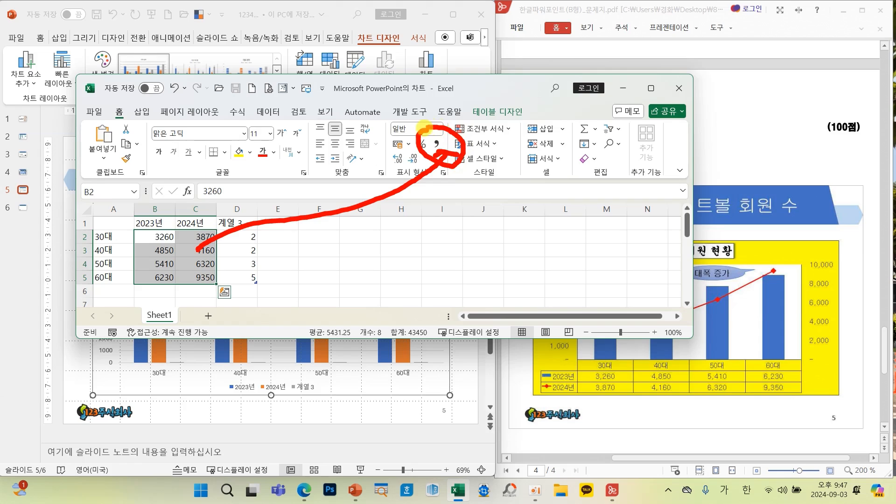
click(436, 144)
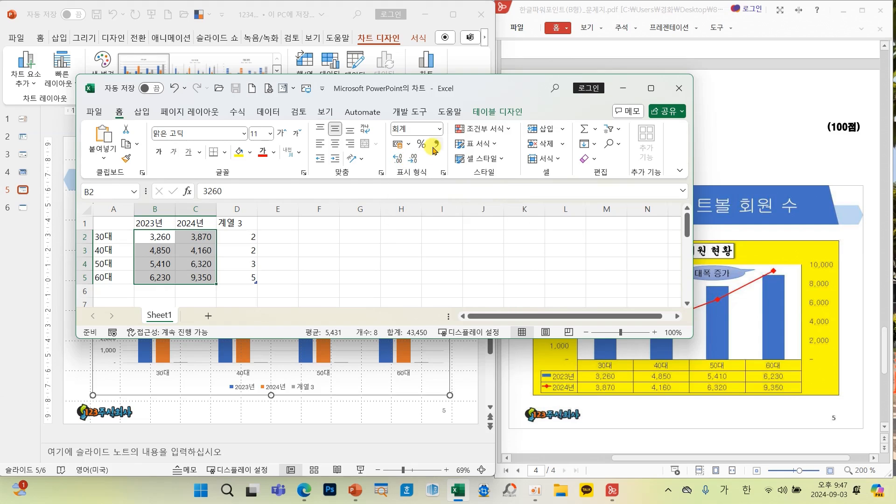
click(371, 241)
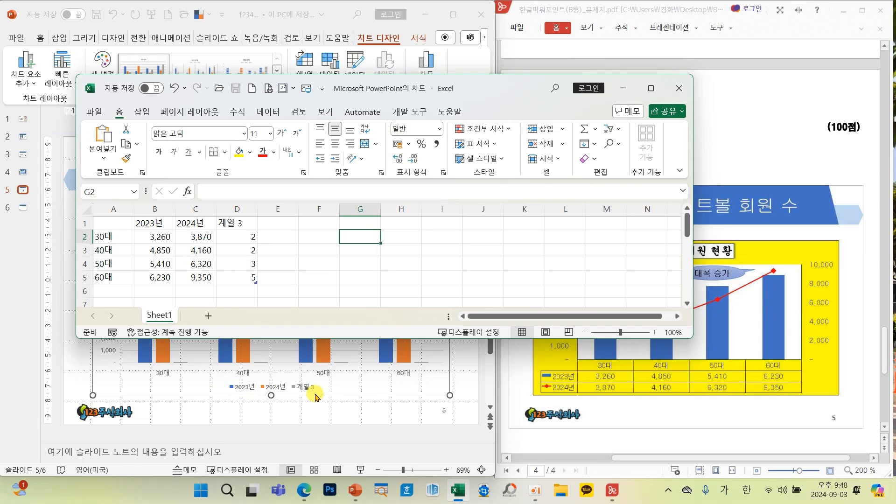
mouse_move(333, 377)
mouse_down()
mouse_move(283, 382)
mouse_move(331, 395)
mouse_move(350, 375)
mouse_move(261, 412)
mouse_up()
drag(277, 366, 373, 446)
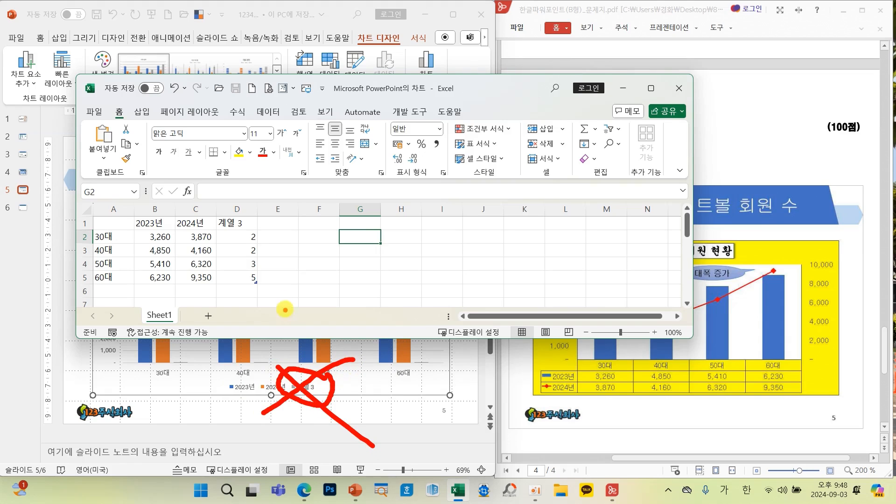
mouse_move(275, 292)
mouse_down()
mouse_move(255, 294)
mouse_move(279, 274)
mouse_move(267, 295)
mouse_up()
key(Escape)
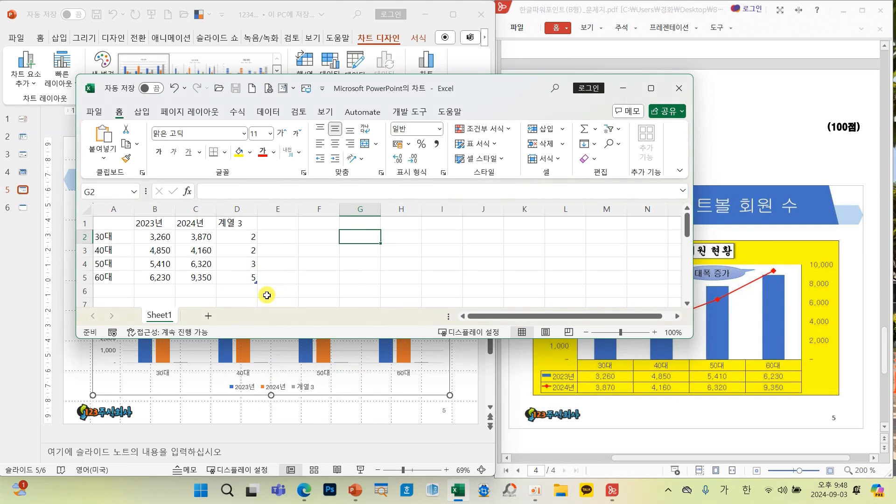
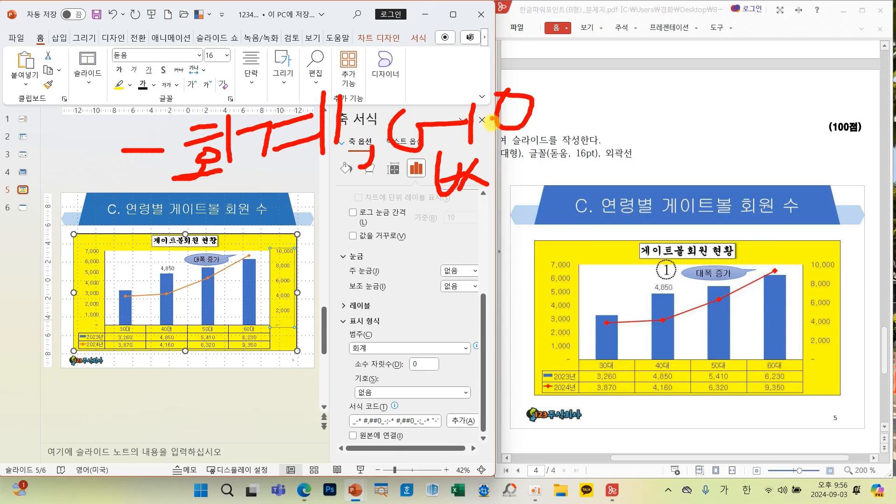
mouse_move(490, 157)
mouse_down()
mouse_move(544, 146)
mouse_move(551, 188)
mouse_move(512, 170)
mouse_up()
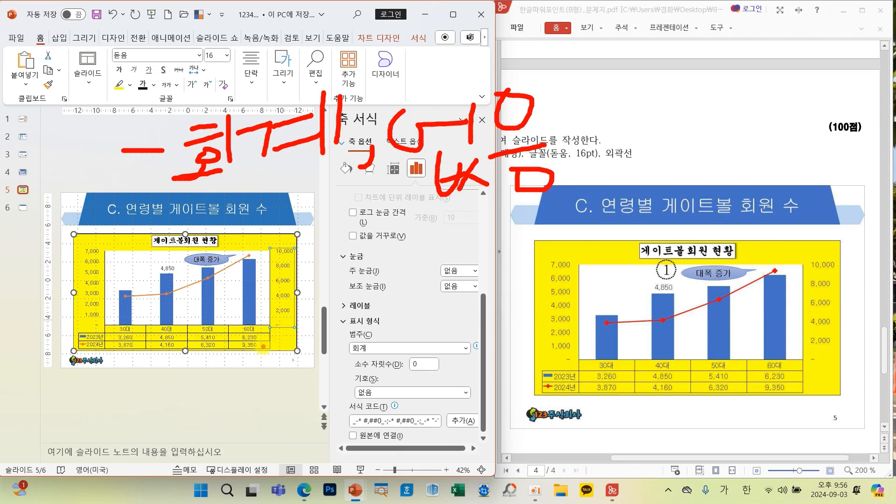
mouse_move(135, 256)
mouse_down()
mouse_move(104, 272)
mouse_move(125, 256)
mouse_up()
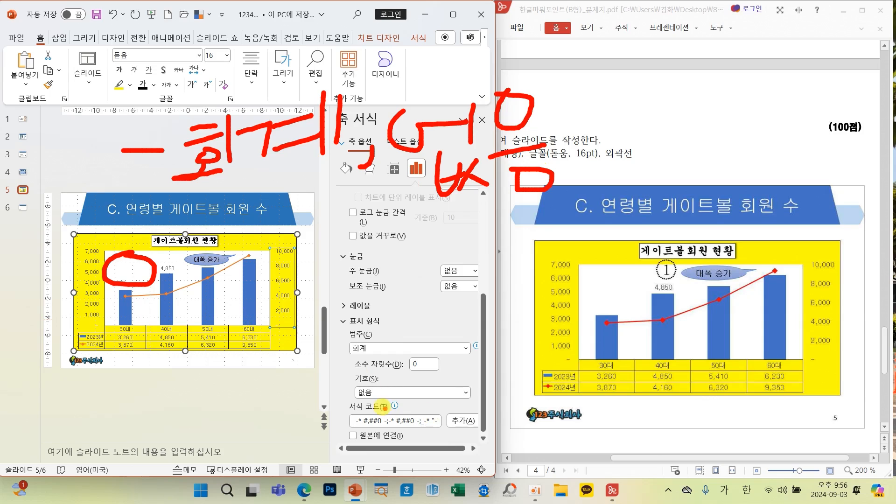
mouse_move(228, 231)
mouse_down()
mouse_move(199, 253)
mouse_move(256, 247)
mouse_up()
mouse_move(186, 267)
mouse_down()
mouse_move(283, 264)
mouse_move(216, 303)
mouse_move(283, 311)
mouse_up()
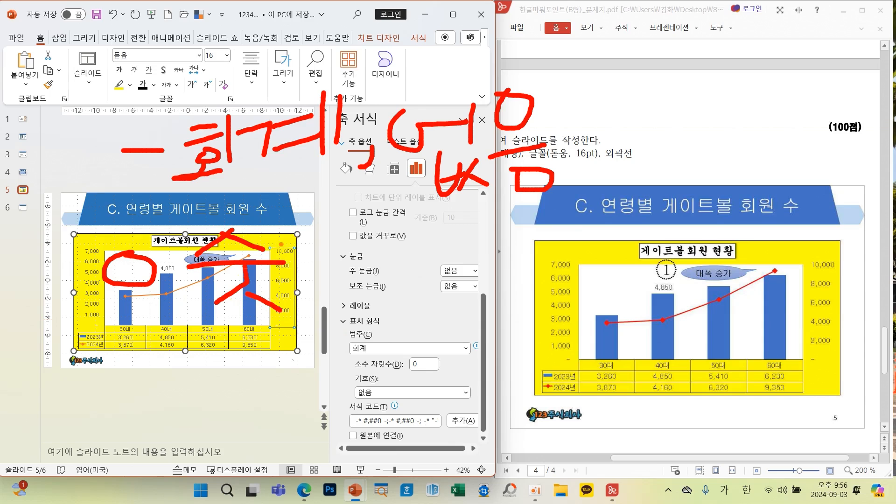
mouse_move(274, 252)
mouse_down()
mouse_move(295, 280)
mouse_move(323, 265)
mouse_up()
drag(339, 209, 343, 308)
drag(342, 270, 385, 269)
key(Escape)
Step: Close the axis formatting pane, leave the slide 5 chart deselected and save the presentation
click(482, 120)
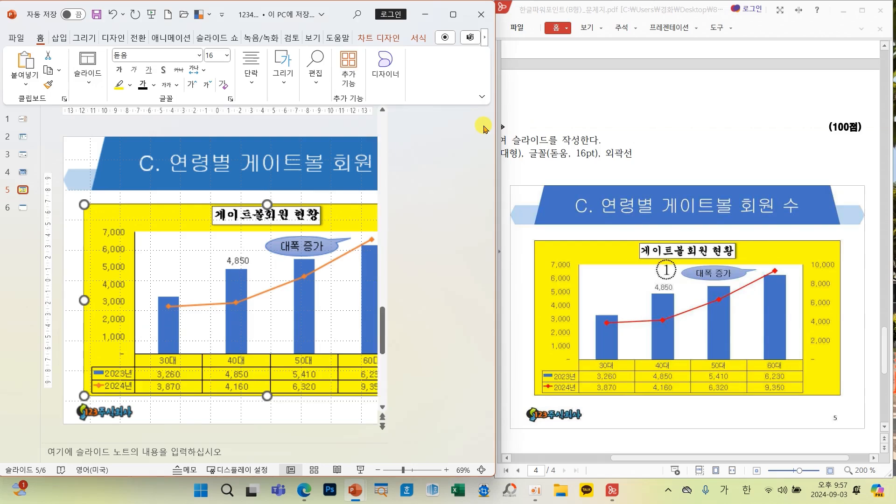
click(464, 232)
click(459, 304)
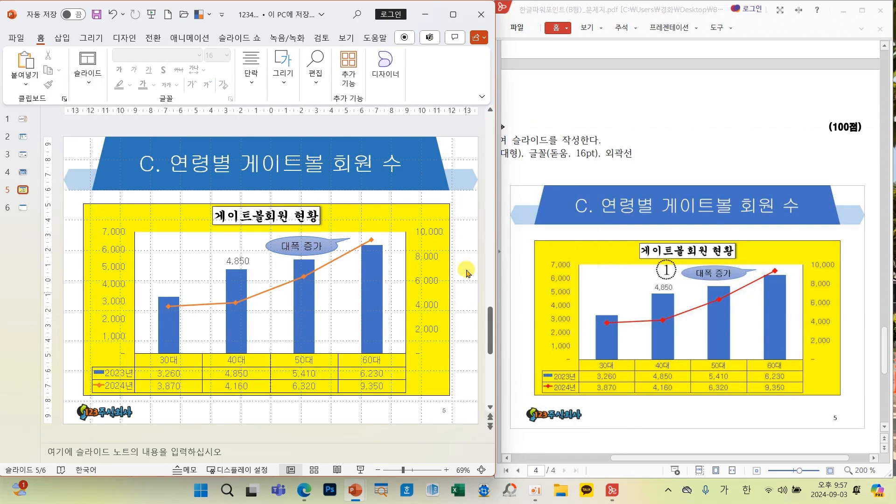
click(96, 15)
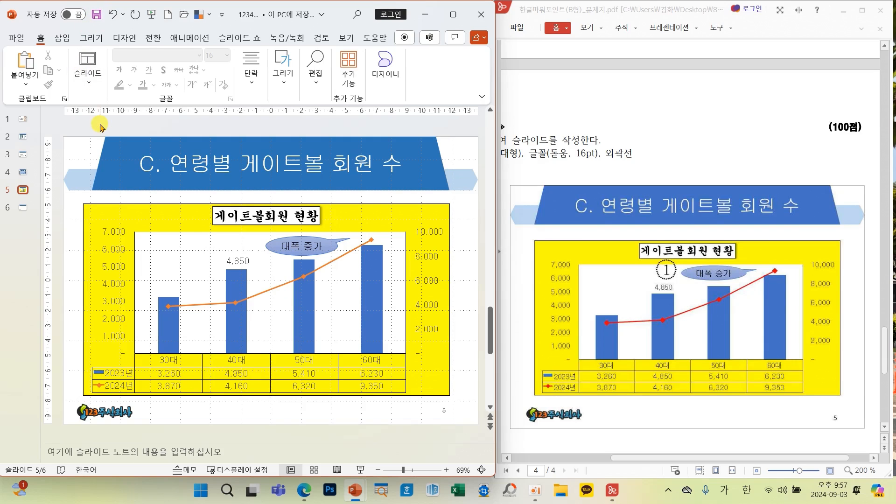
Step: Enter the title "D. 게이트볼 장비 및 효능" on slide 6, following the problem PDF
click(24, 211)
scroll(754, 284, down, 2)
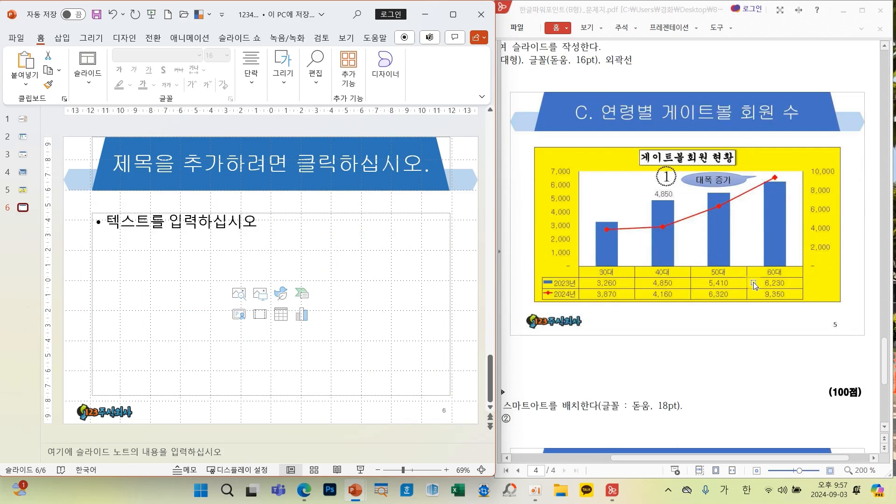
scroll(755, 285, down, 7)
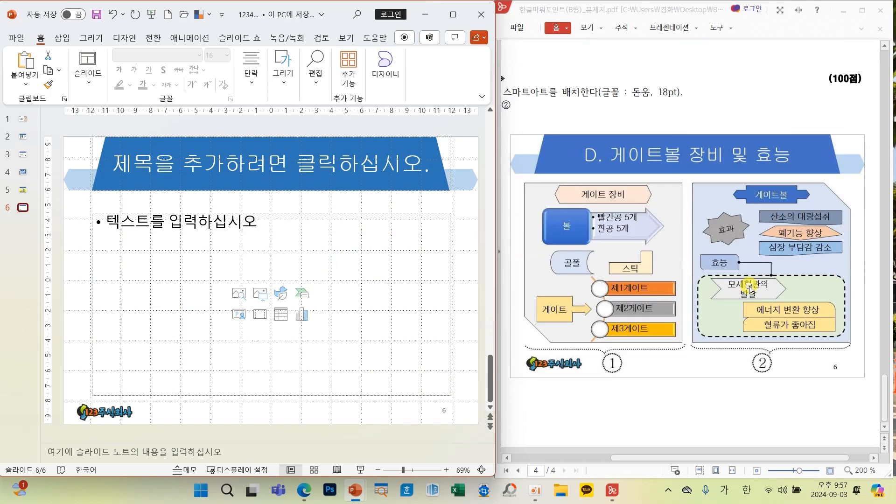
click(249, 172)
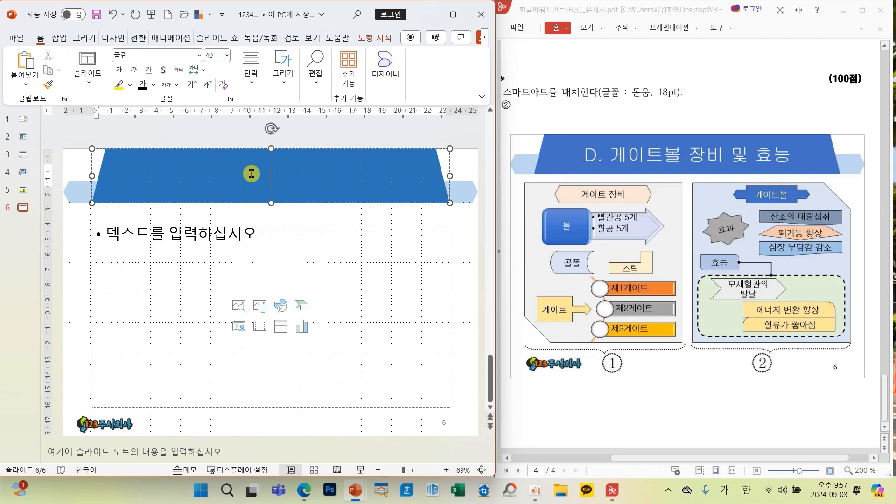
text(D. )
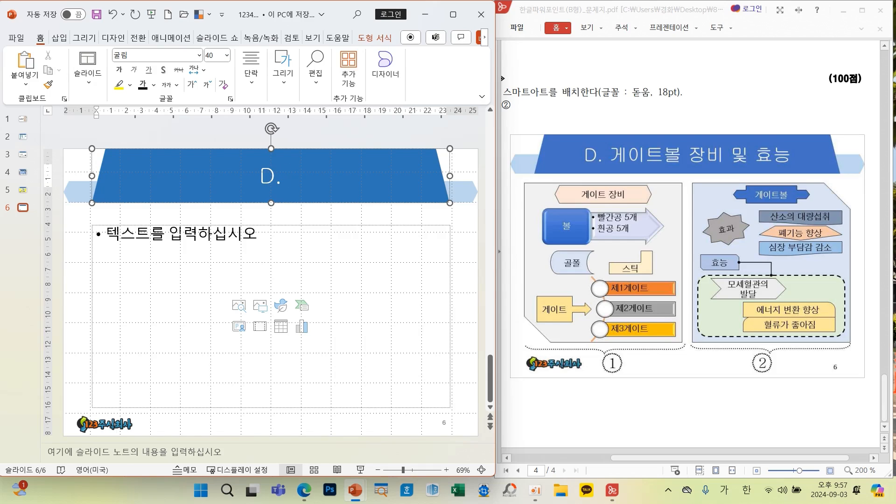
text(게이트볼 ㅈ)
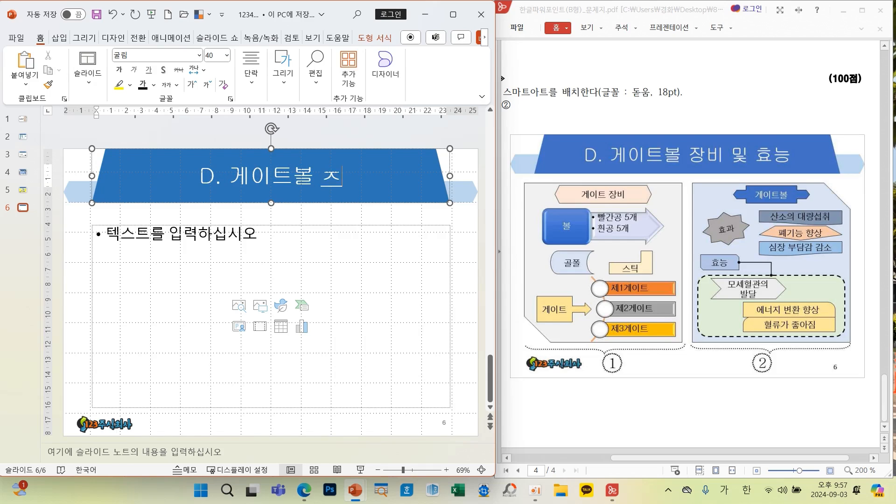
text(비 및 효느)
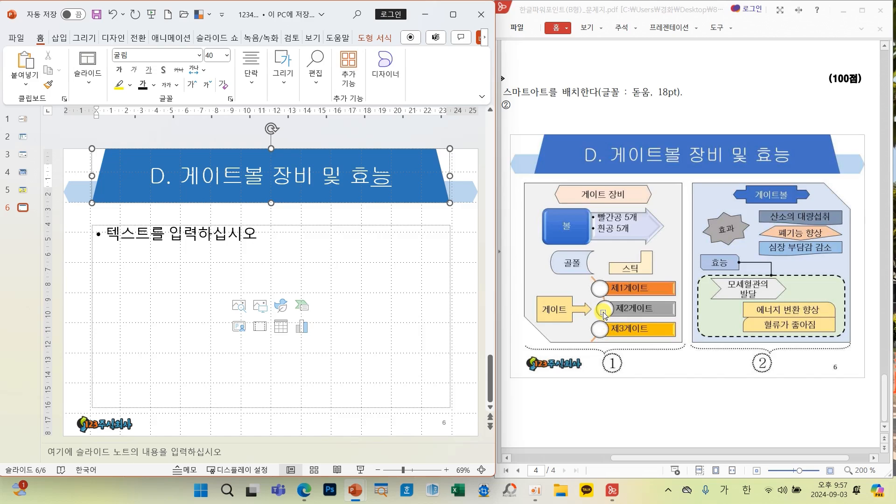
Step: Examine the slide 6 section of the problem PDF for its shape, SmartArt, font and animation requirements and the layout of both diagrams
scroll(604, 315, up, 1)
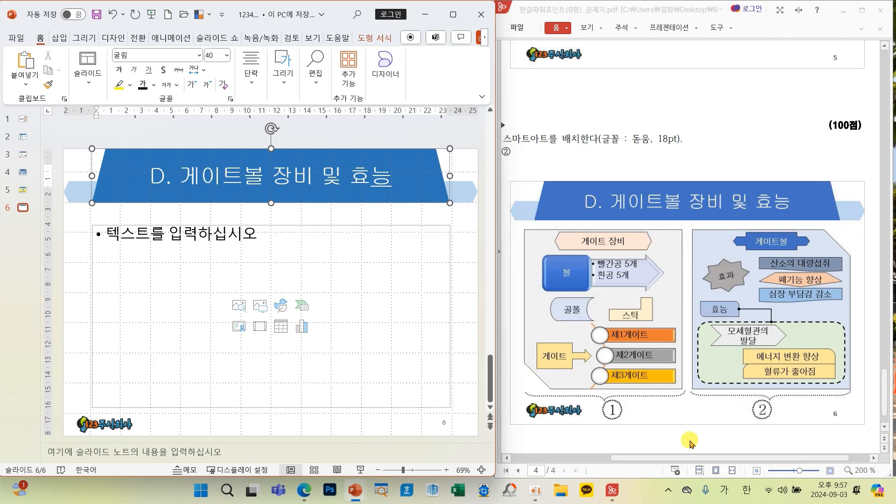
mouse_move(686, 460)
mouse_down()
mouse_move(619, 457)
mouse_move(668, 458)
mouse_up()
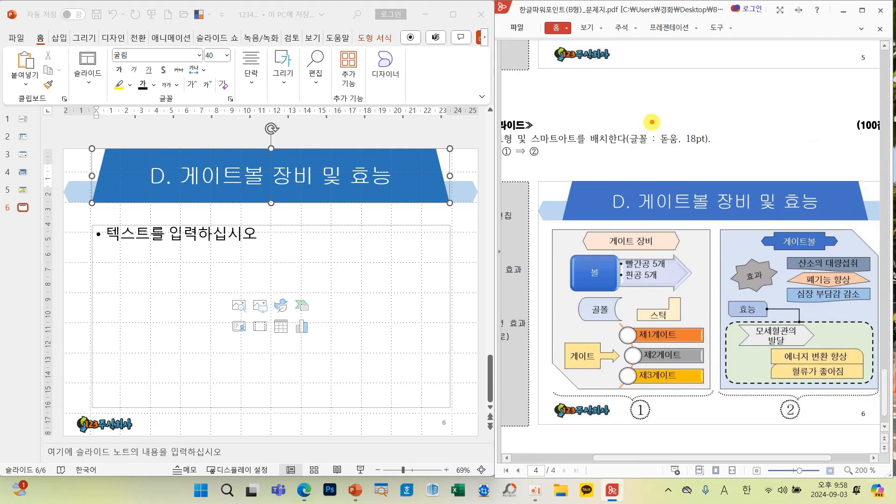
drag(649, 122, 721, 156)
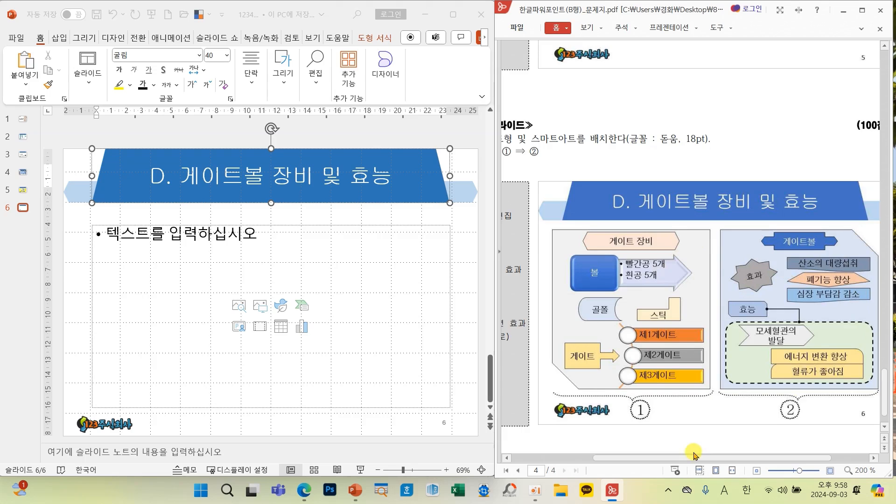
drag(690, 457, 635, 459)
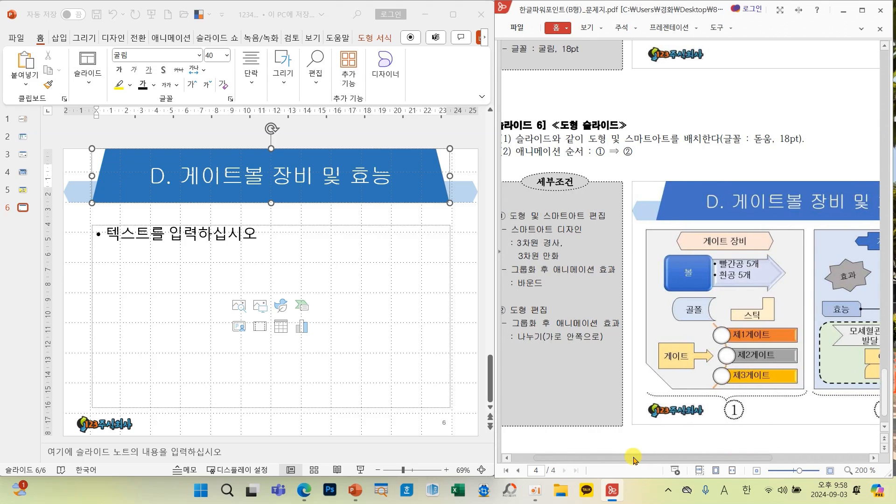
drag(633, 459, 716, 456)
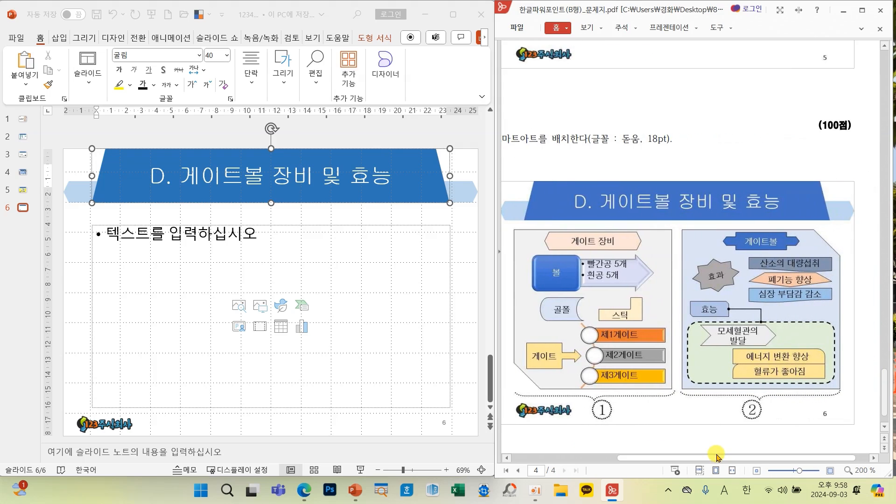
mouse_move(821, 314)
mouse_down()
mouse_move(833, 338)
mouse_move(867, 317)
mouse_up()
mouse_move(734, 302)
mouse_down()
mouse_move(745, 322)
mouse_move(770, 310)
mouse_up()
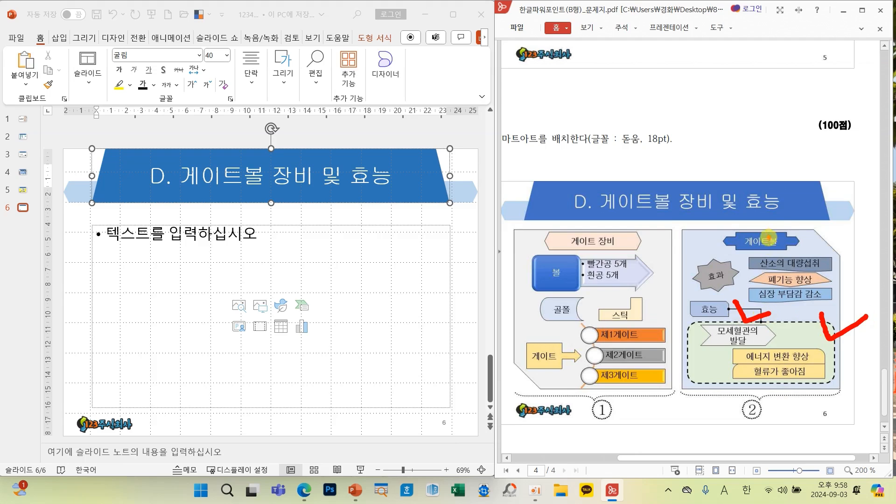
drag(768, 220, 819, 216)
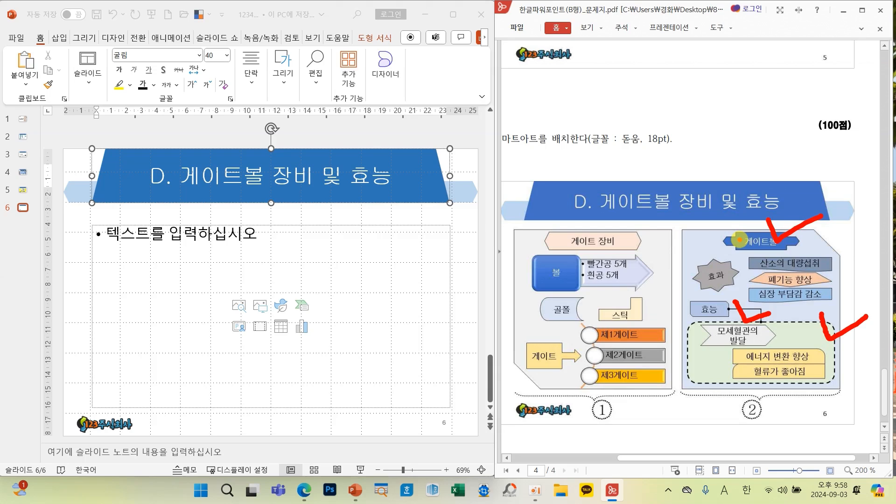
Step: Delete the empty content placeholder below the title on slide 6
click(448, 251)
click(452, 254)
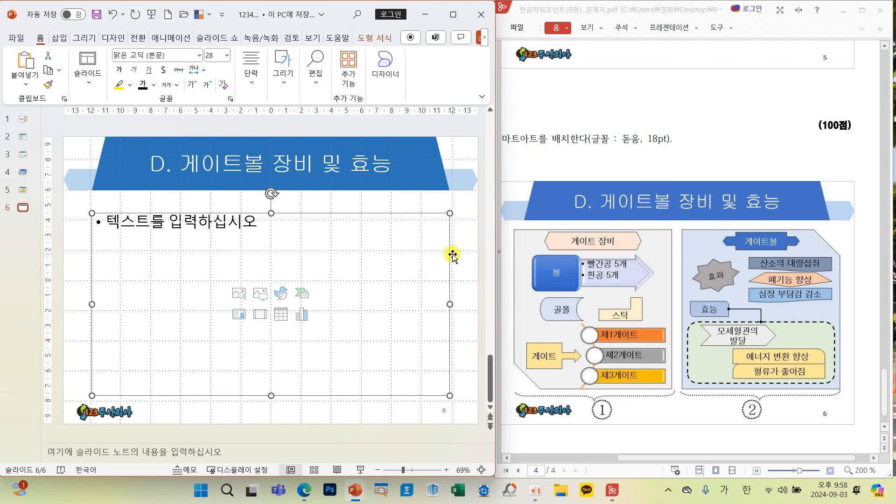
key(Delete)
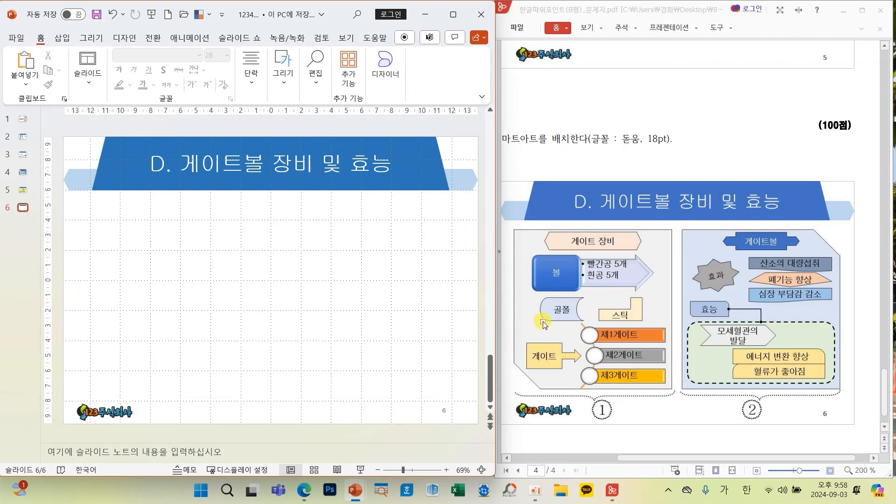
click(291, 89)
click(345, 140)
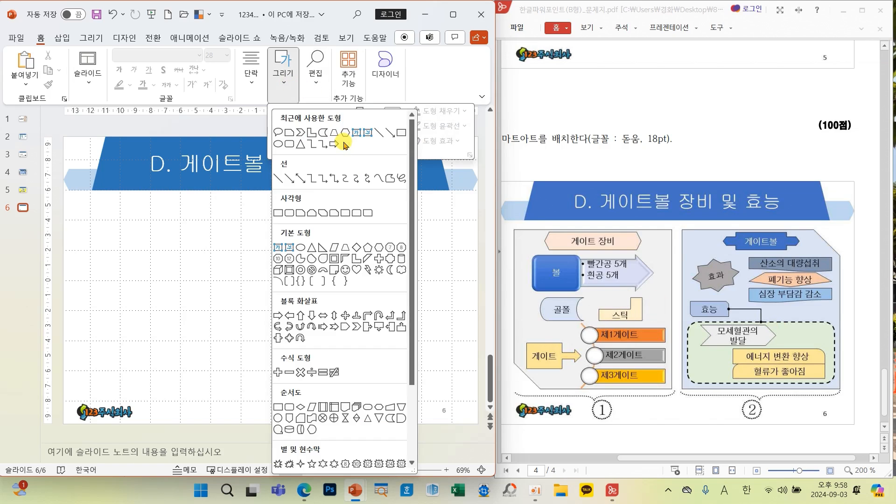
click(308, 214)
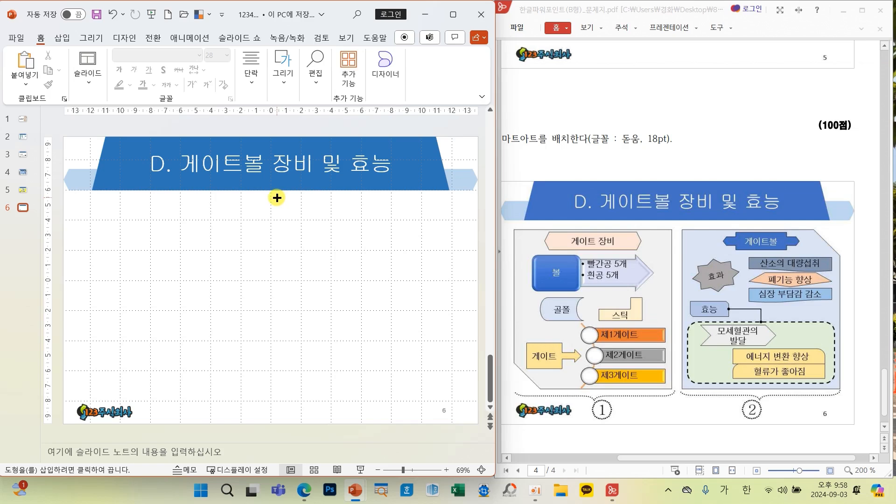
drag(276, 197, 397, 319)
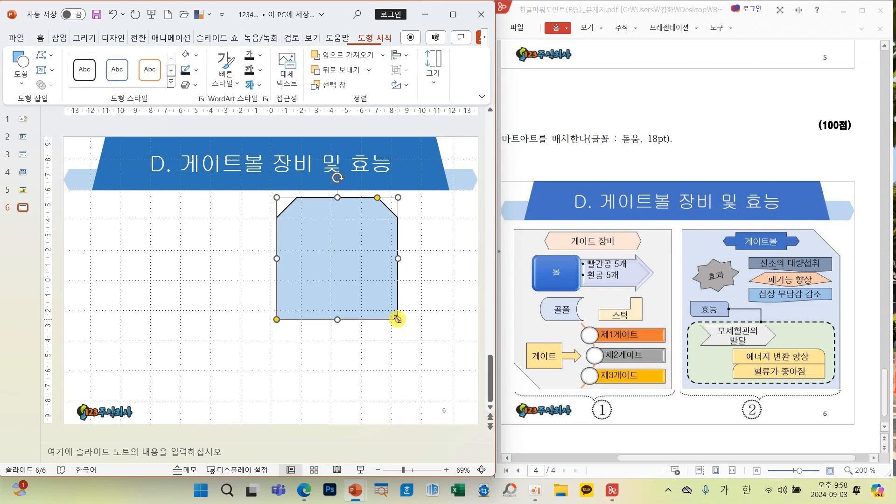
key(Delete)
Step: Draw a large rectangle with its upper-right corner snipped on the right half of slide 6 below the title, and fill it light gold
click(283, 70)
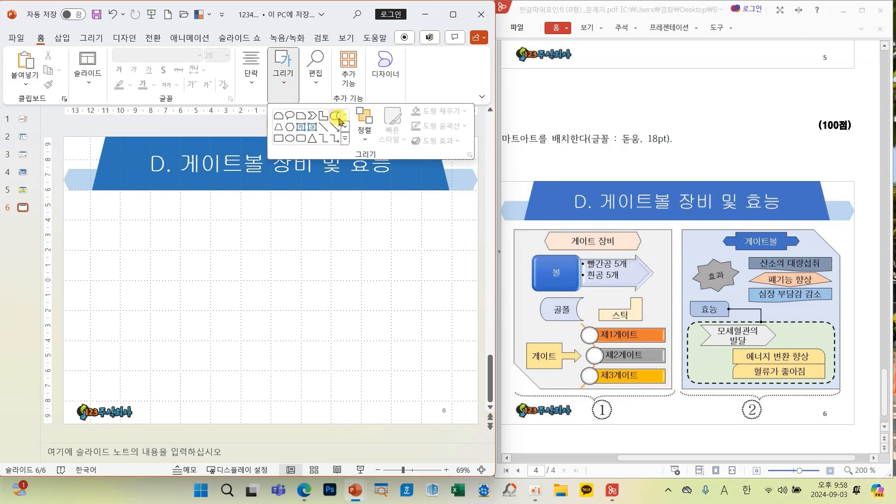
click(346, 140)
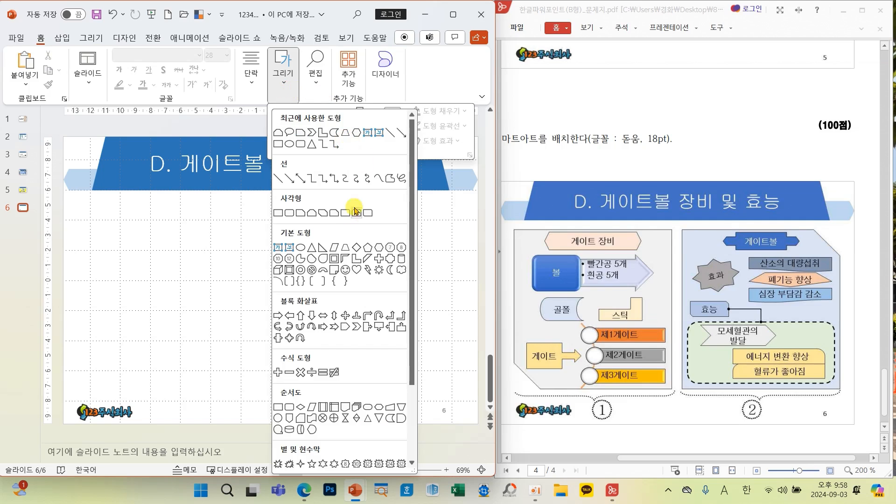
click(300, 216)
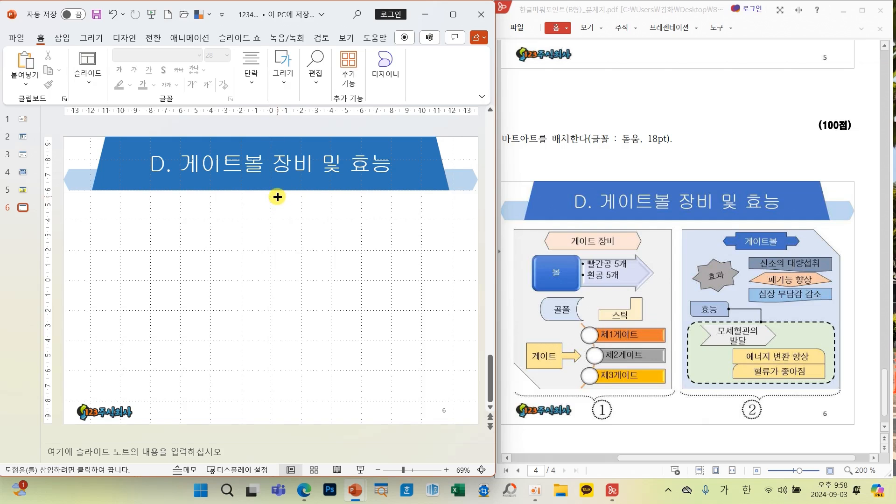
drag(277, 196, 468, 399)
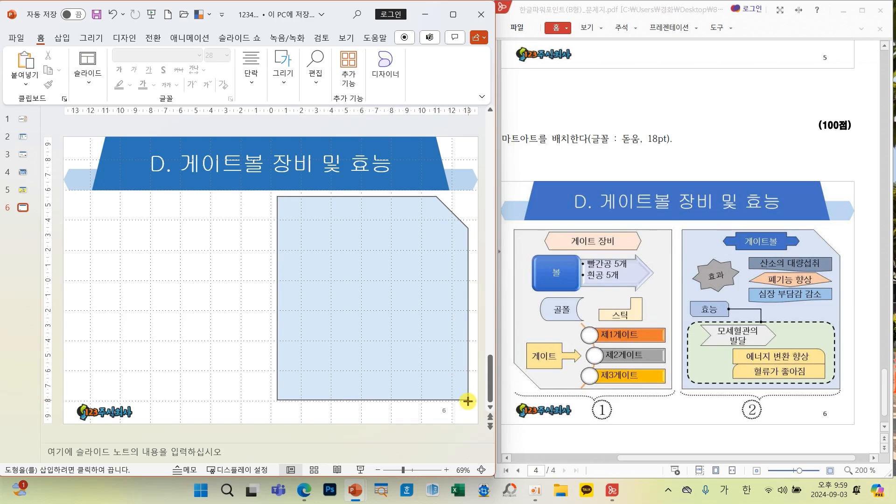
drag(467, 400, 468, 400)
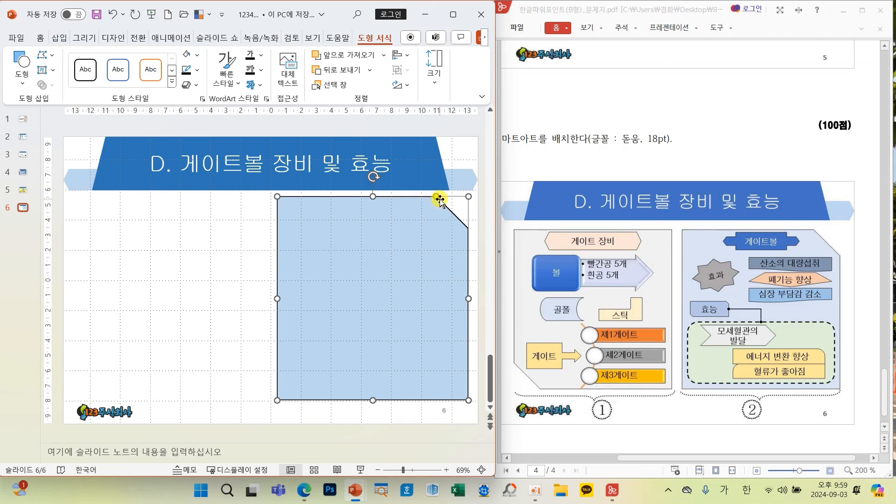
drag(436, 200, 435, 200)
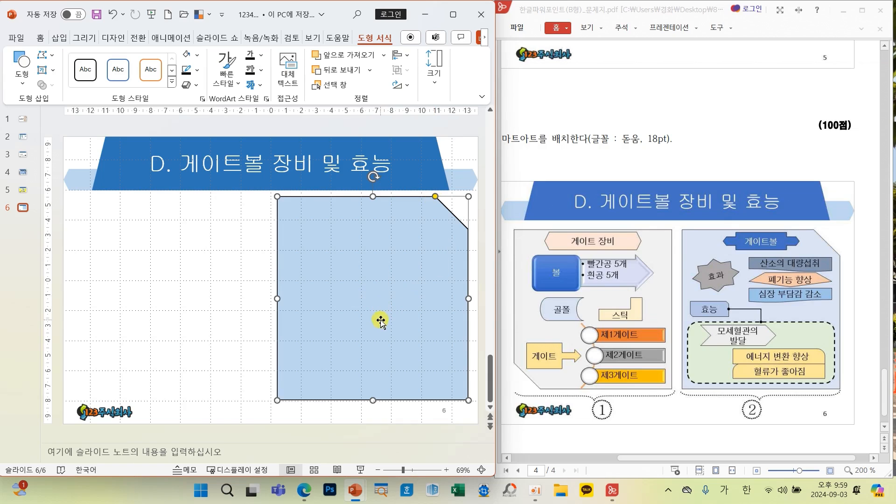
click(196, 55)
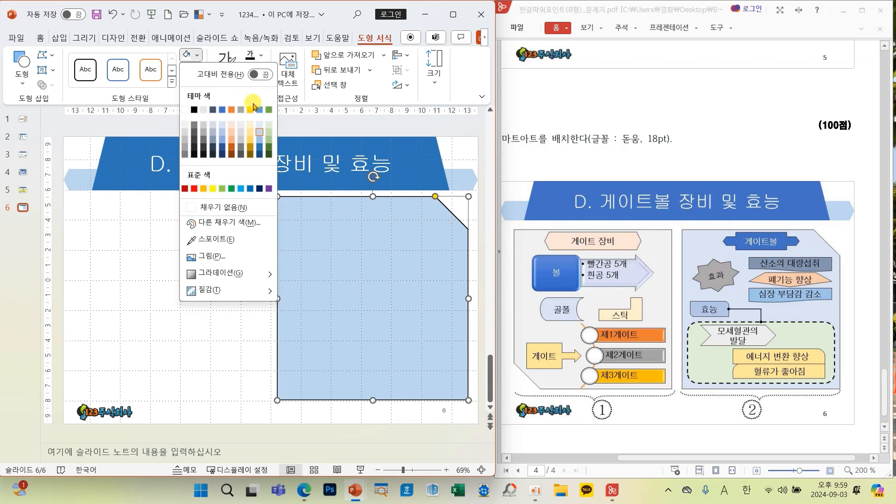
click(253, 124)
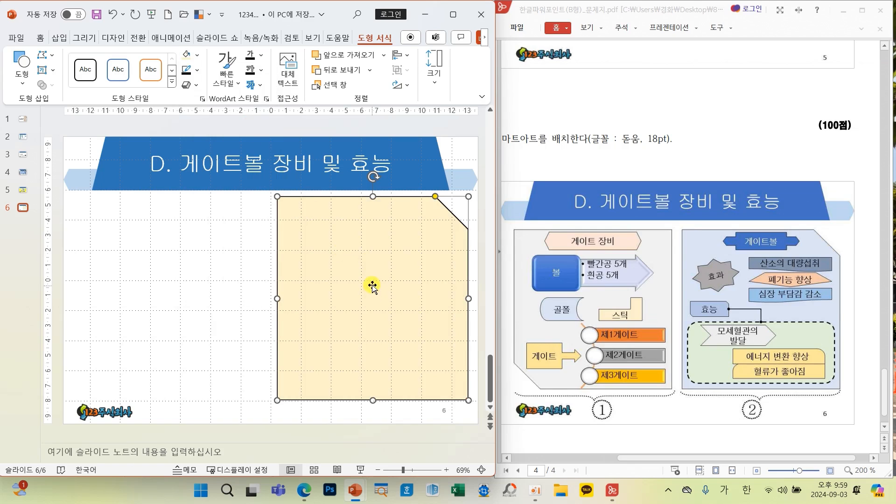
Step: Copy the snipped rectangle to the left half of the slide and flip the copy horizontally and vertically
drag(359, 287, 156, 291)
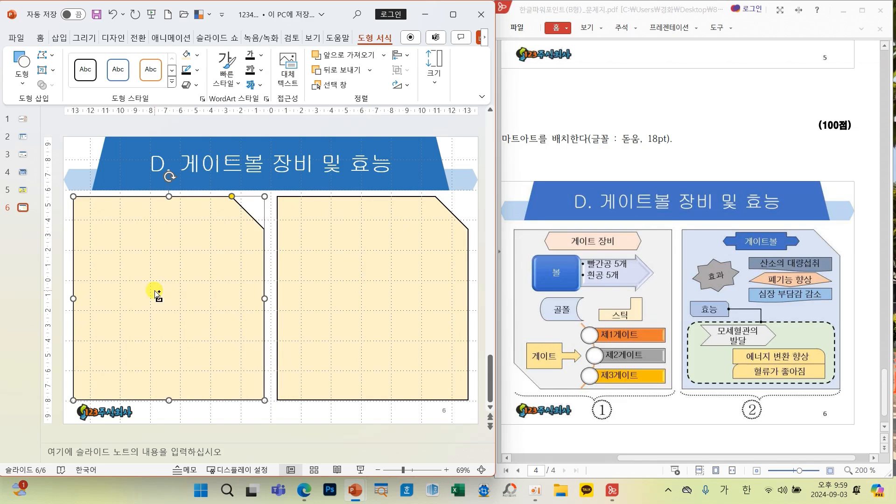
click(413, 86)
click(420, 129)
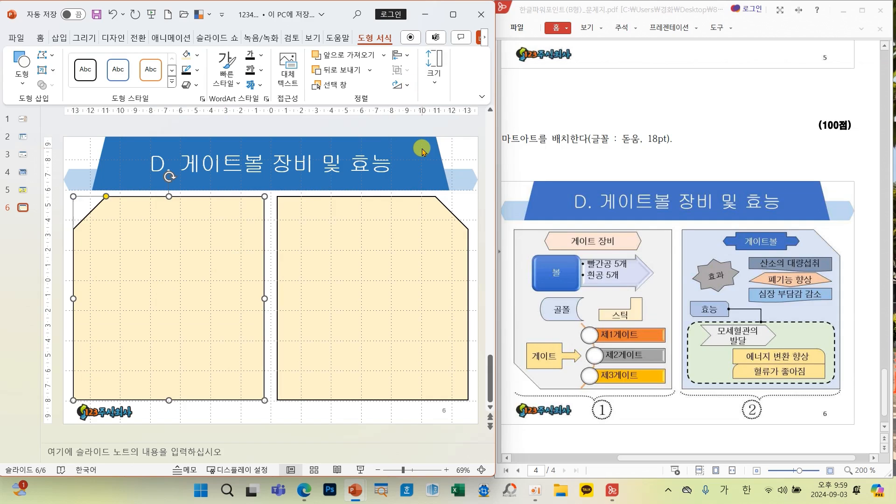
click(407, 86)
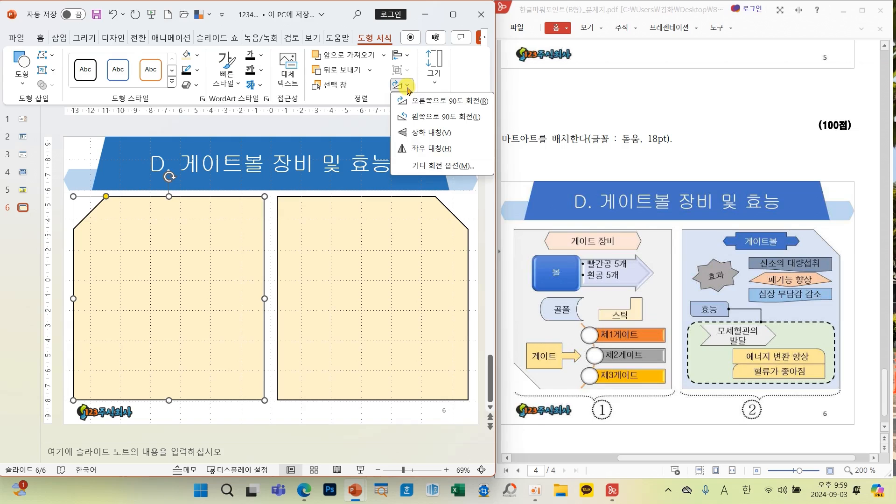
click(410, 132)
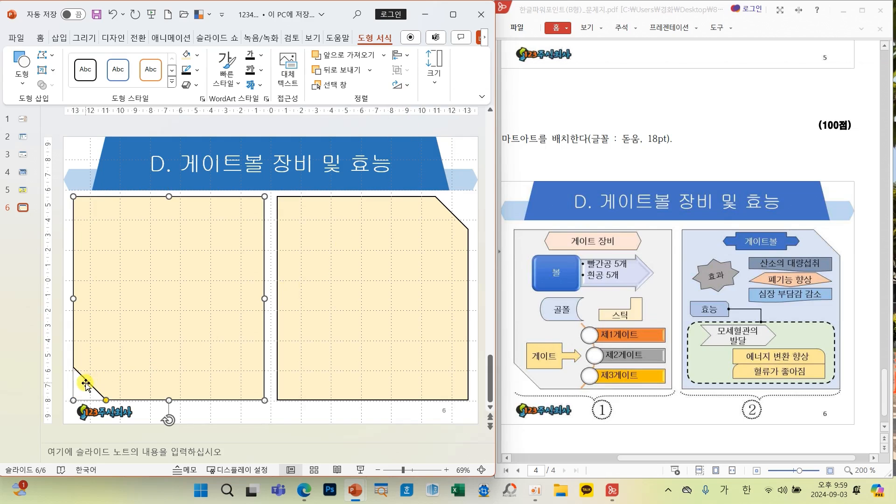
Step: Fill the left snipped rectangle with the lightest green theme colour
click(198, 59)
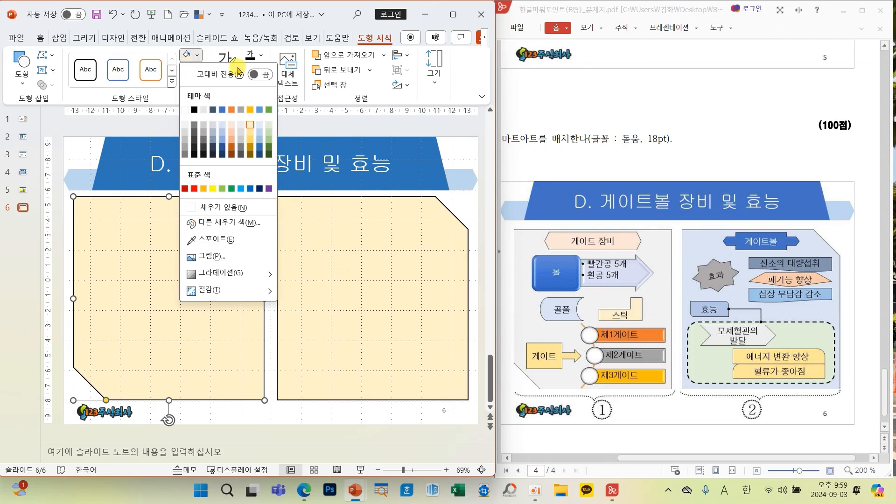
click(269, 126)
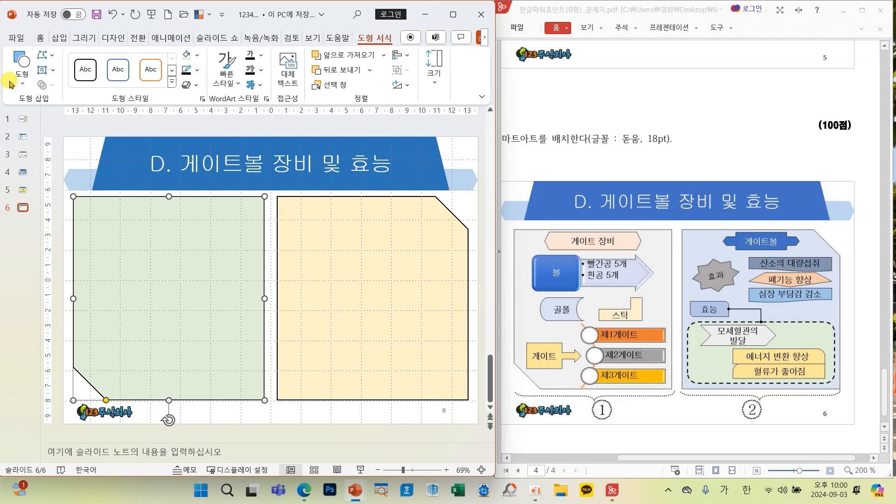
Step: Draw a wide hexagon inside the upper part of the green snipped rectangle and label it "게이트 방비"
click(26, 84)
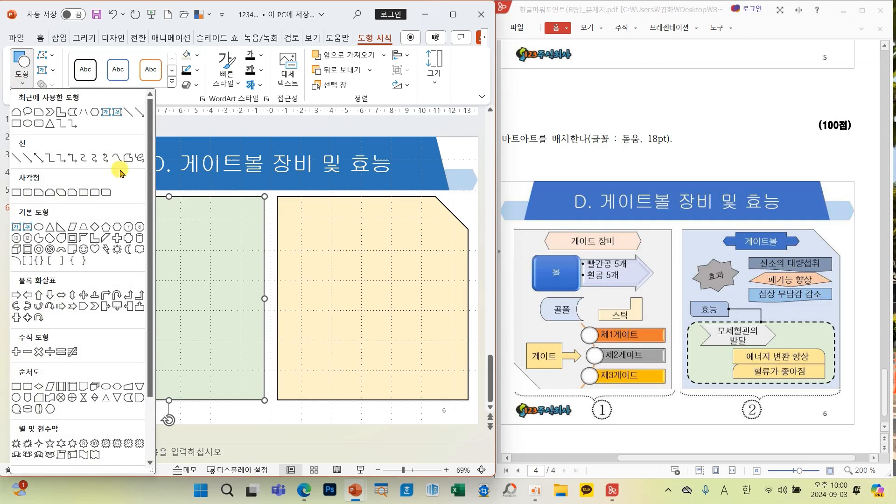
click(117, 229)
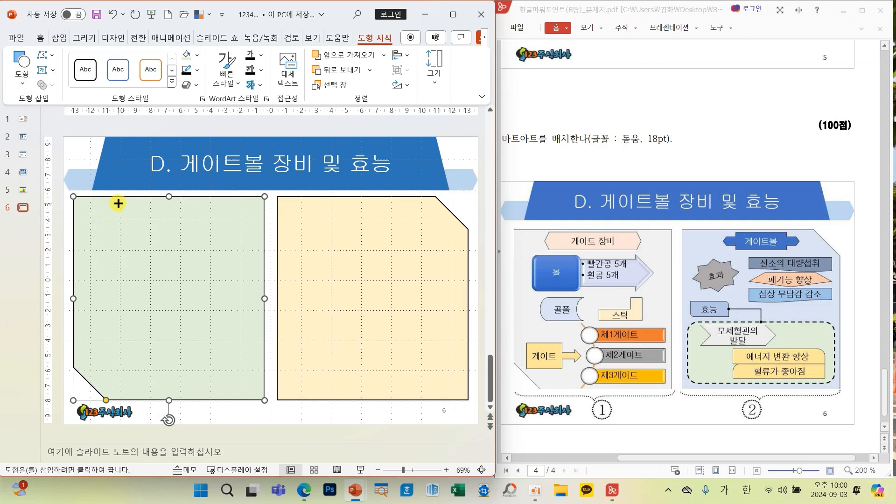
drag(107, 203, 225, 226)
key(Up)
key(Up)
key(Up)
key(Up)
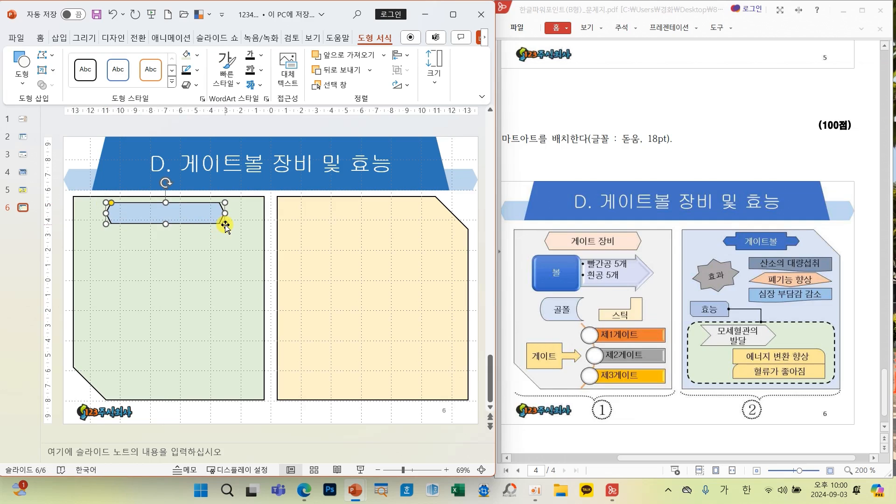
text(게이트 방비)
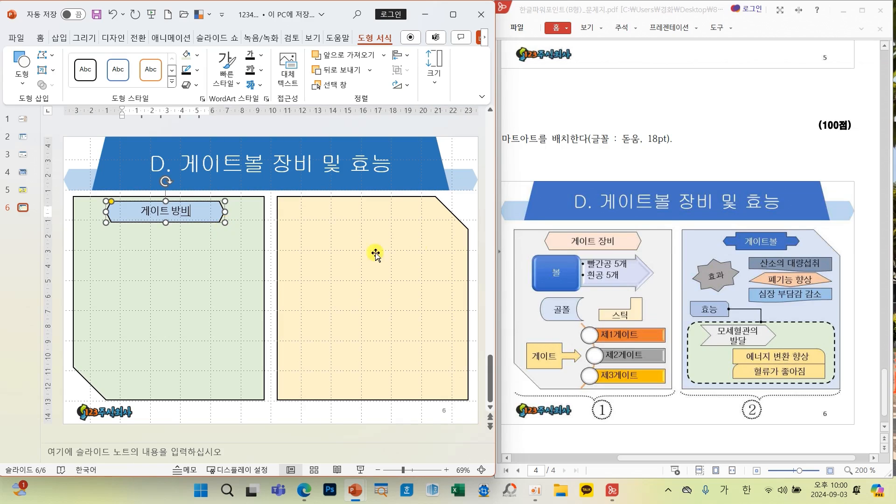
click(477, 210)
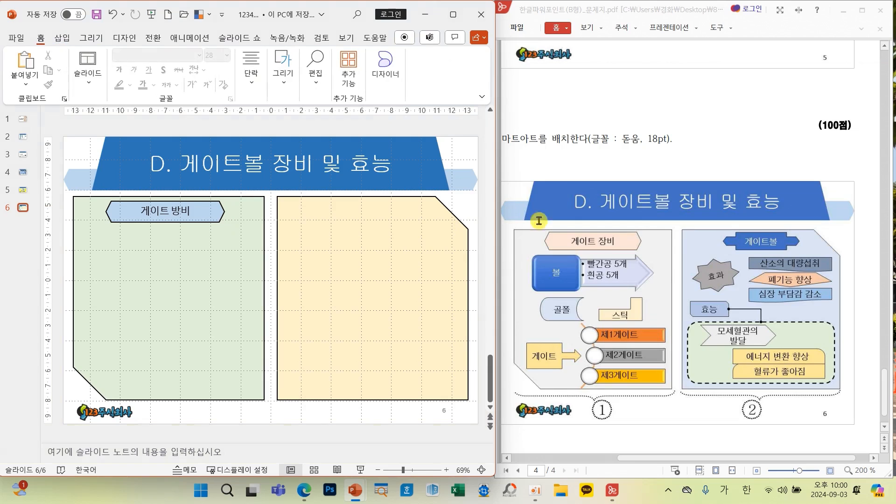
mouse_move(658, 255)
mouse_down()
mouse_move(616, 254)
mouse_move(537, 278)
mouse_move(667, 270)
mouse_move(653, 254)
mouse_up()
mouse_move(667, 324)
mouse_down()
mouse_move(599, 322)
mouse_move(587, 373)
mouse_move(661, 368)
mouse_move(660, 330)
mouse_up()
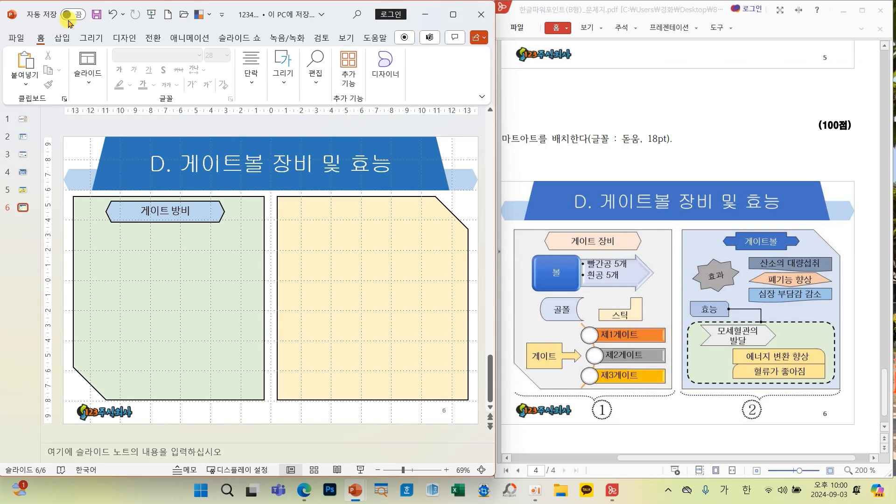
Step: Insert a 세로 화살표 목록형 (Vertical Arrow List) SmartArt graphic on slide 6
click(62, 38)
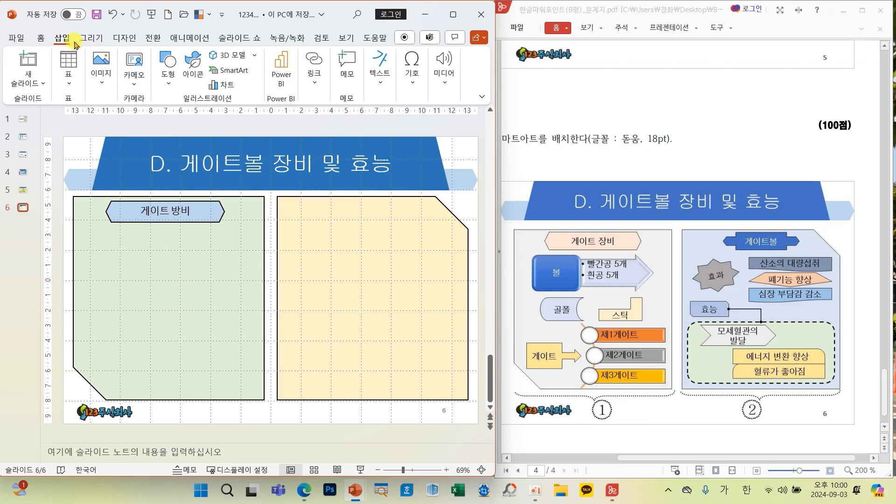
click(233, 71)
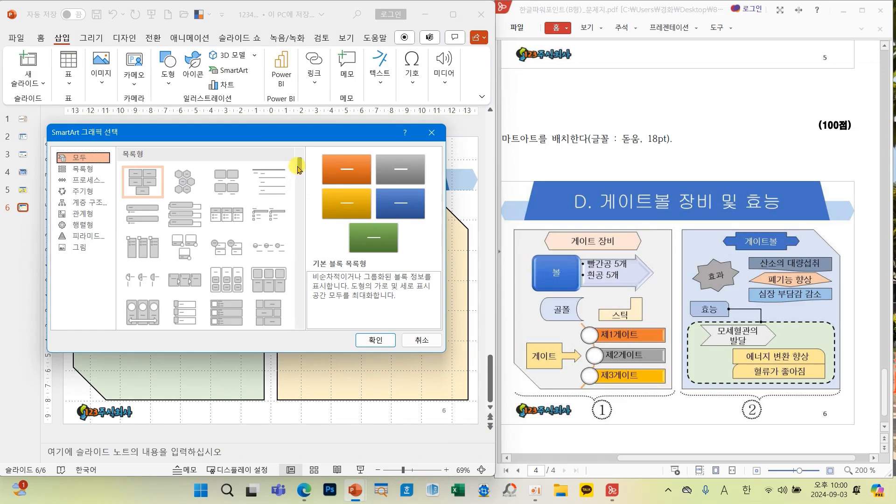
drag(300, 169, 300, 181)
click(190, 224)
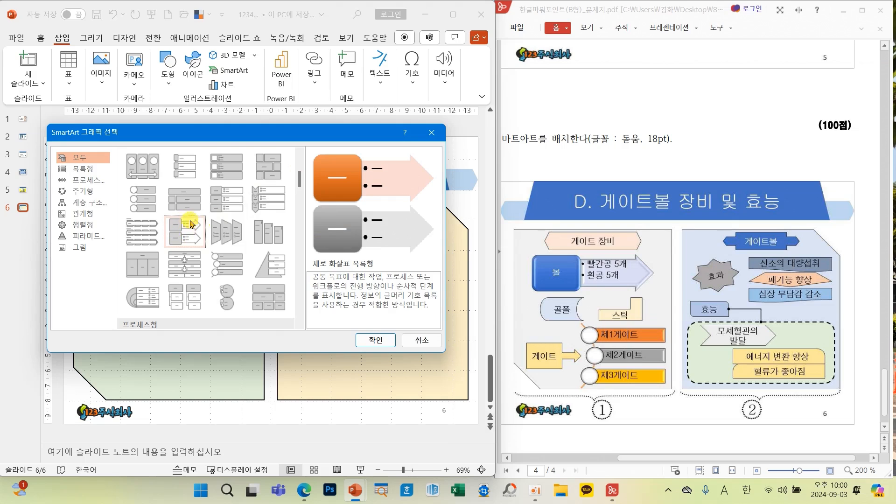
click(390, 340)
Step: Delete the lower block and its arrow from the SmartArt, keeping a single block with one arrow
click(376, 331)
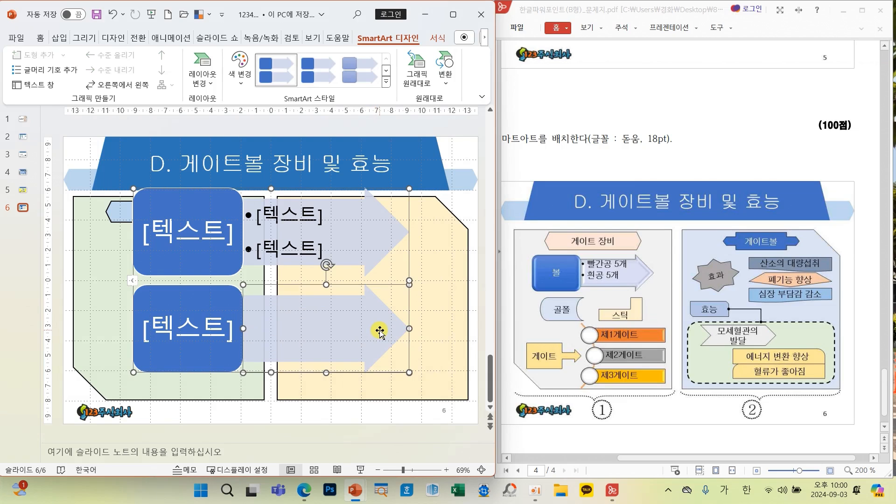
click(223, 303)
key(Escape)
key(Delete)
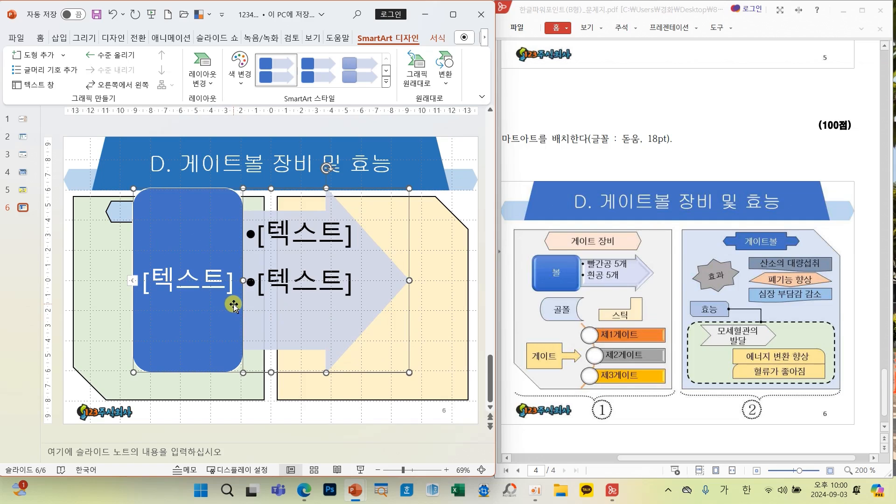
Step: Change the whole SmartArt's colours to the first colourful (색상형) scheme with the orange block
click(409, 239)
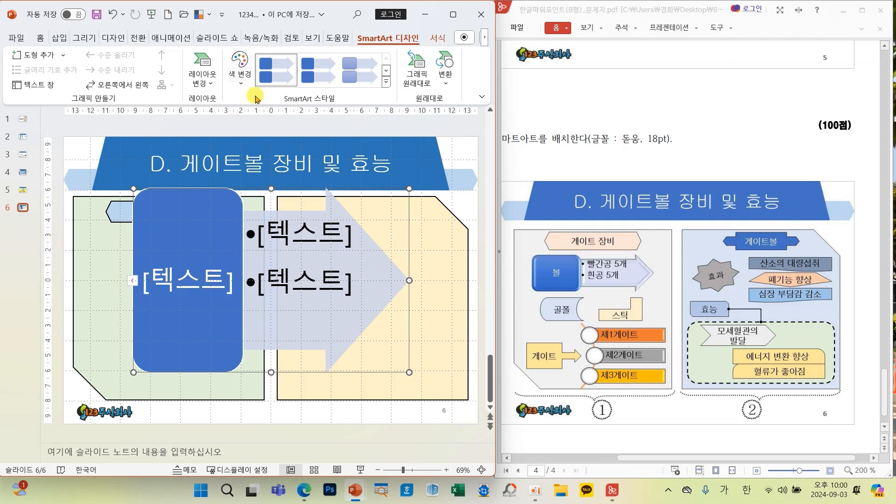
click(240, 65)
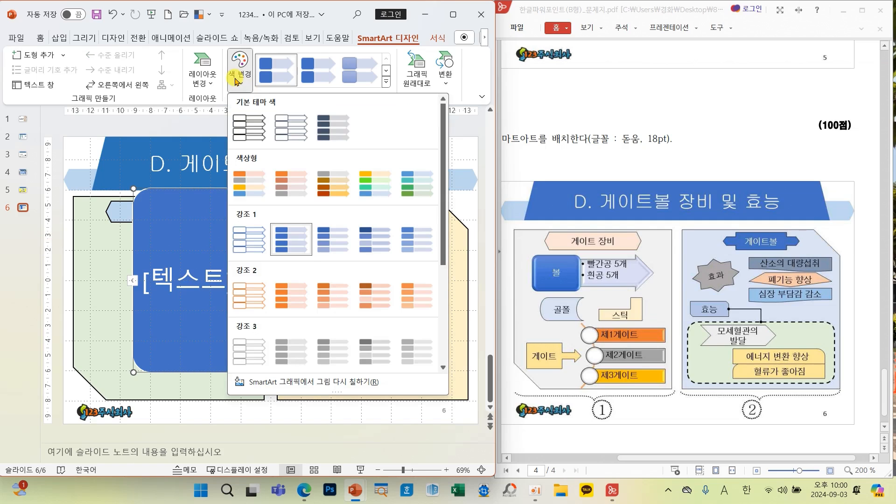
click(246, 181)
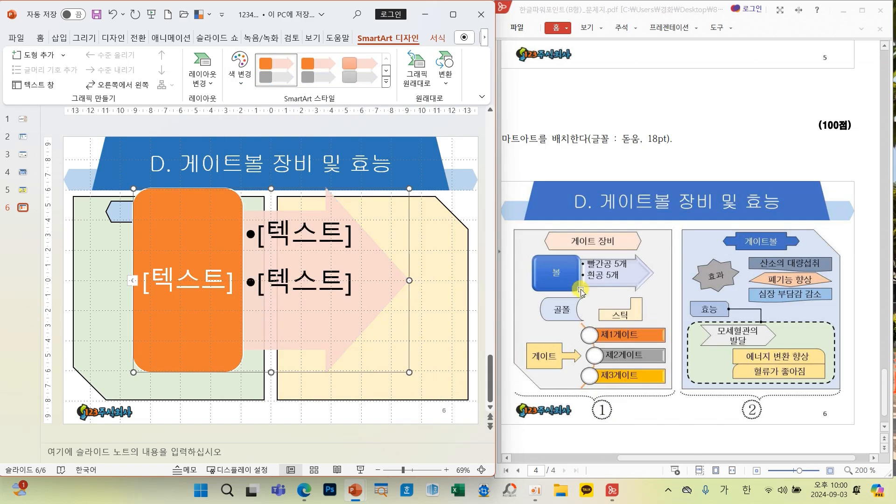
Step: Examine the slide 6 requirements in the problem PDF for the design styles of the two SmartArt graphics
drag(674, 458, 583, 458)
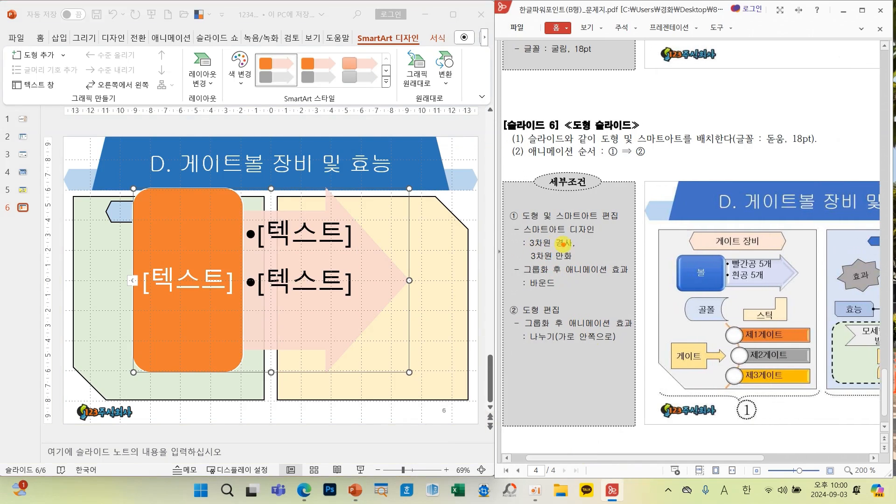
mouse_move(563, 244)
mouse_down()
mouse_move(630, 246)
mouse_move(692, 273)
mouse_up()
mouse_move(559, 254)
mouse_down()
mouse_move(589, 310)
mouse_move(728, 353)
mouse_up()
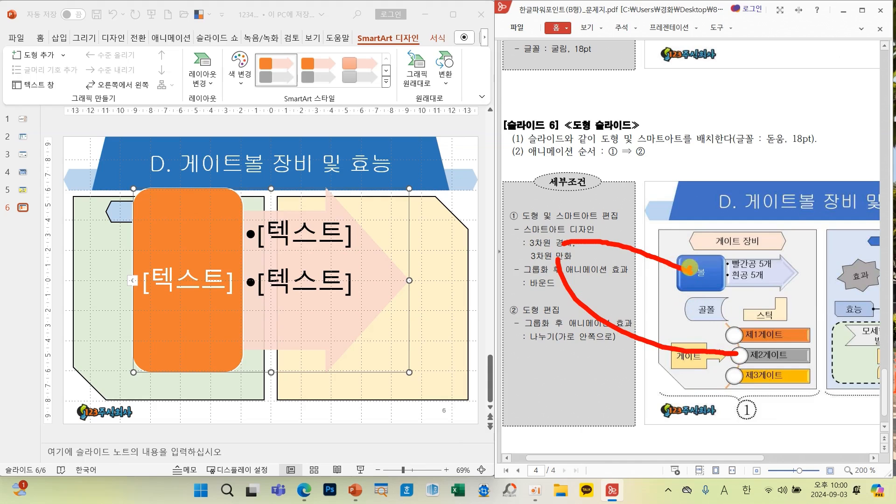
mouse_move(689, 256)
mouse_down()
mouse_move(698, 273)
mouse_move(677, 279)
mouse_up()
drag(729, 345, 722, 367)
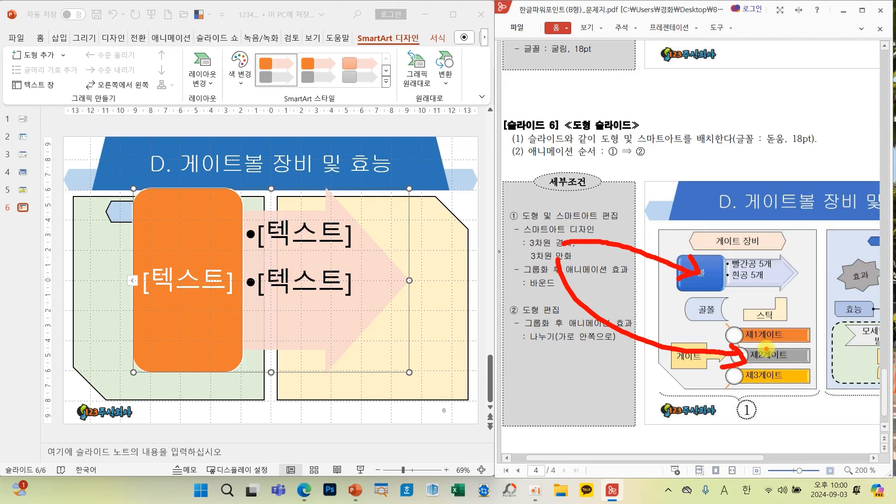
key(Escape)
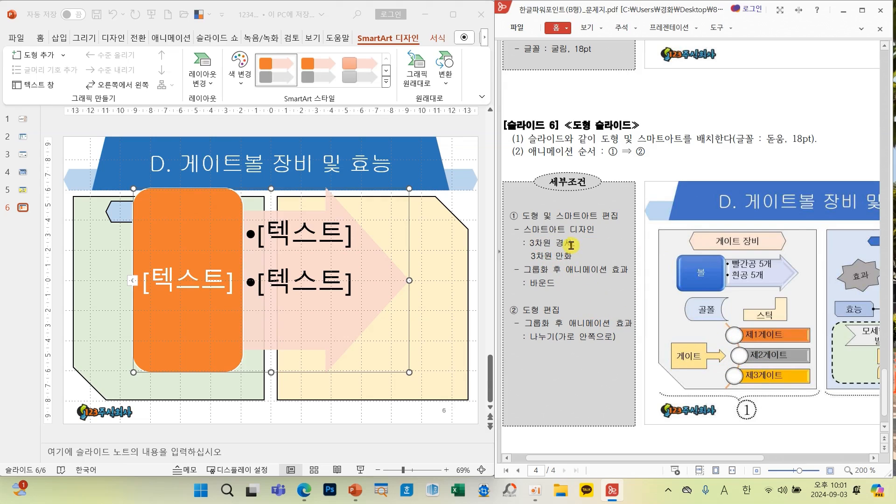
Step: Apply the 3D 경사 style to the SmartArt and set its text to 돋움, 18 pt
click(386, 83)
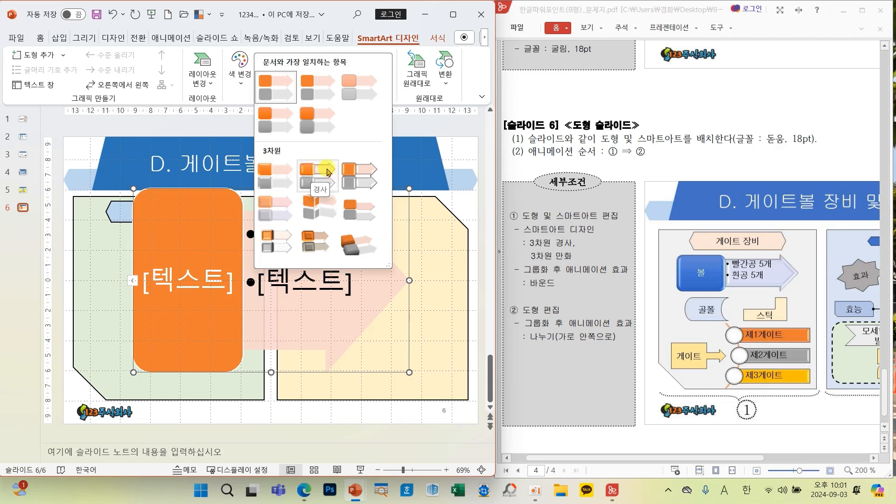
click(325, 178)
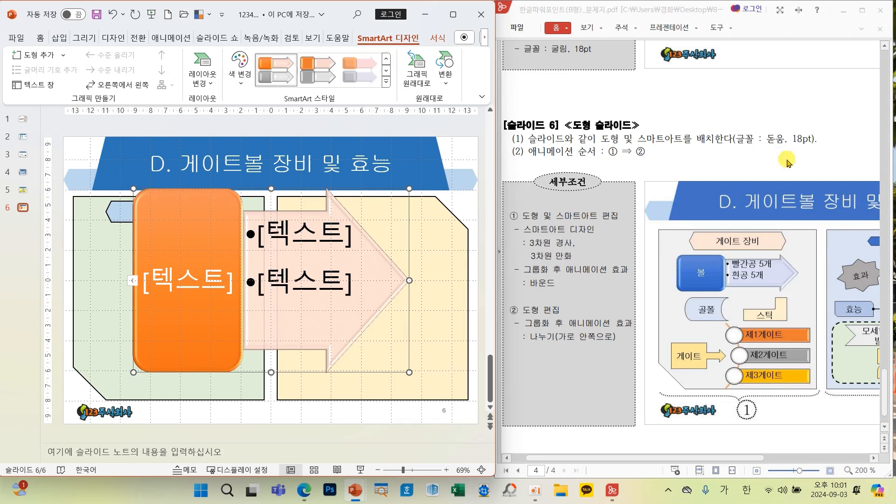
click(39, 37)
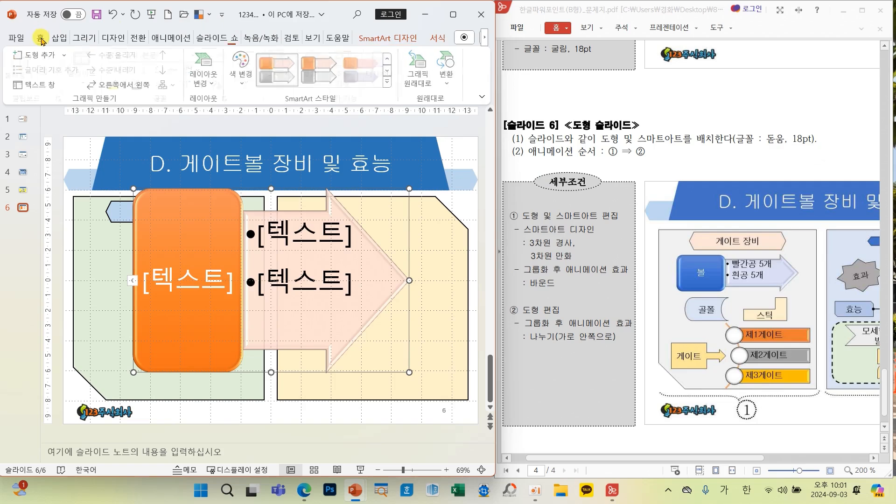
click(200, 56)
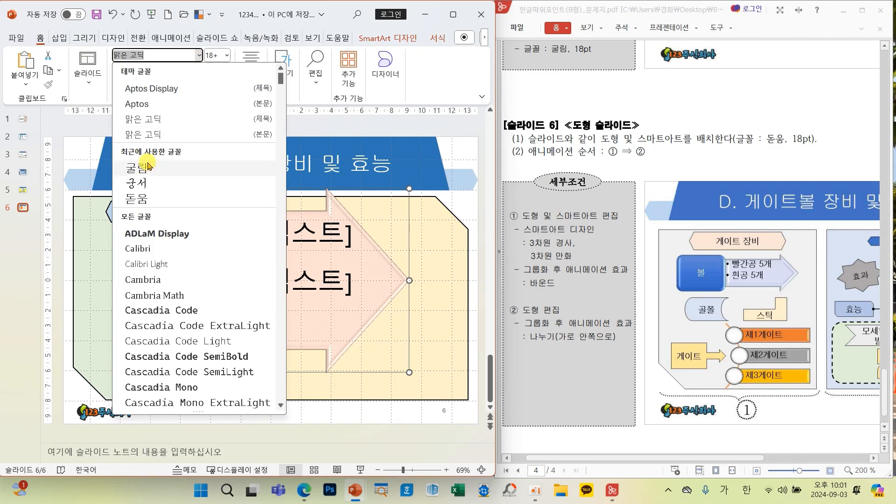
click(140, 199)
click(229, 58)
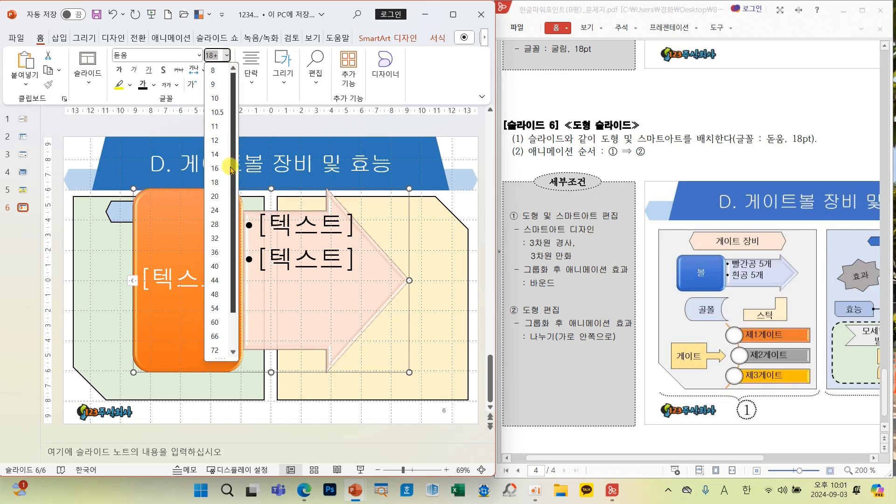
click(220, 187)
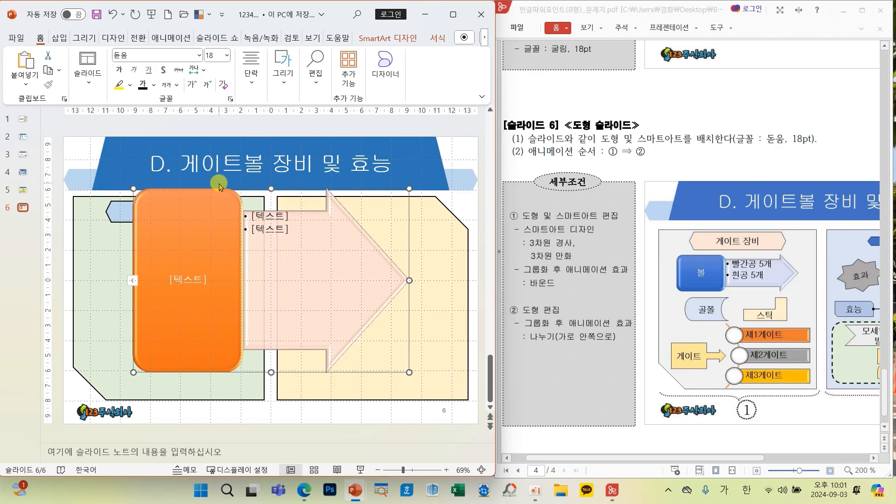
Step: Fill in the SmartArt text with "볼" in the block and the bullets "빨간공 5개" and "흰공 5개" in the arrow
click(185, 271)
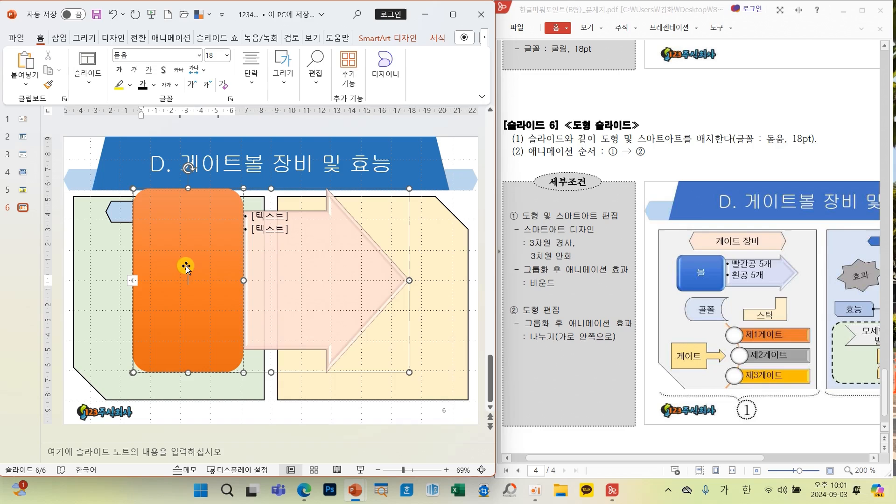
click(275, 218)
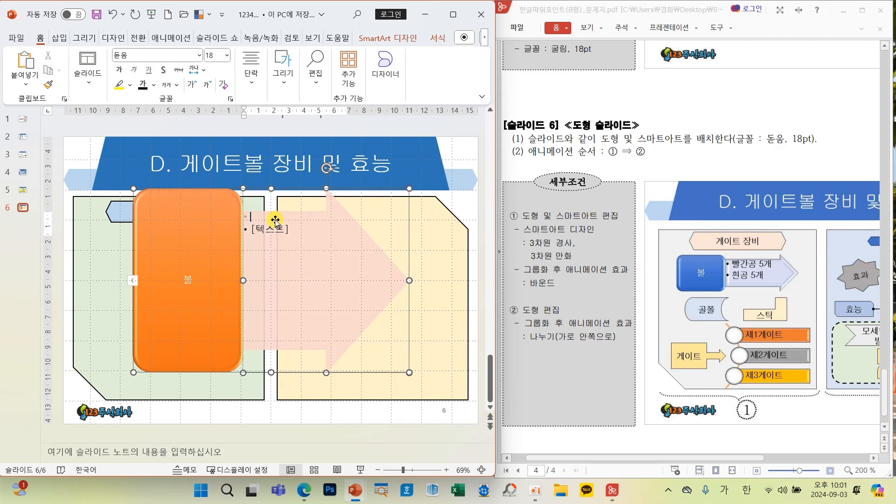
text(빨)
text(간공)
text( 5ㄱ)
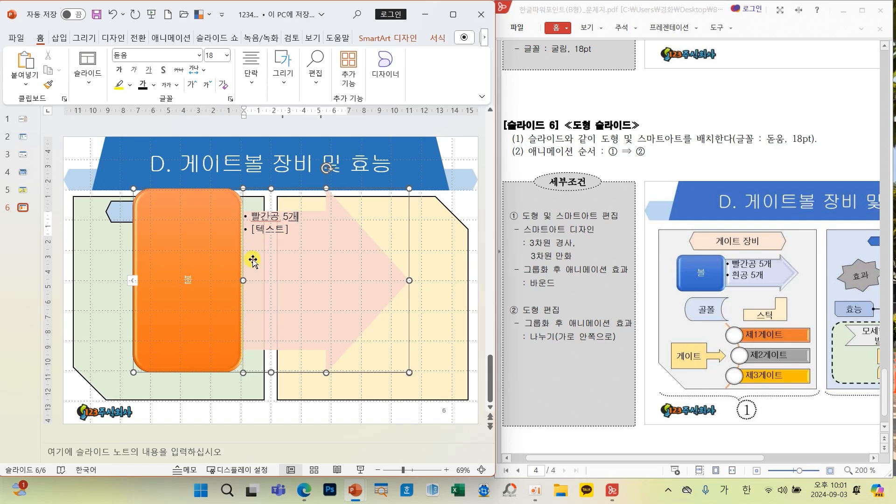
click(272, 235)
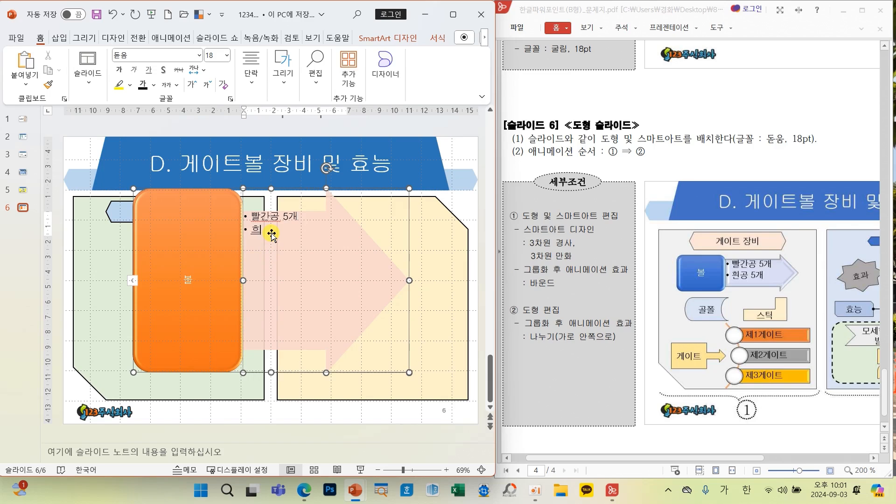
text(흰고ㅇ 5)
text(개)
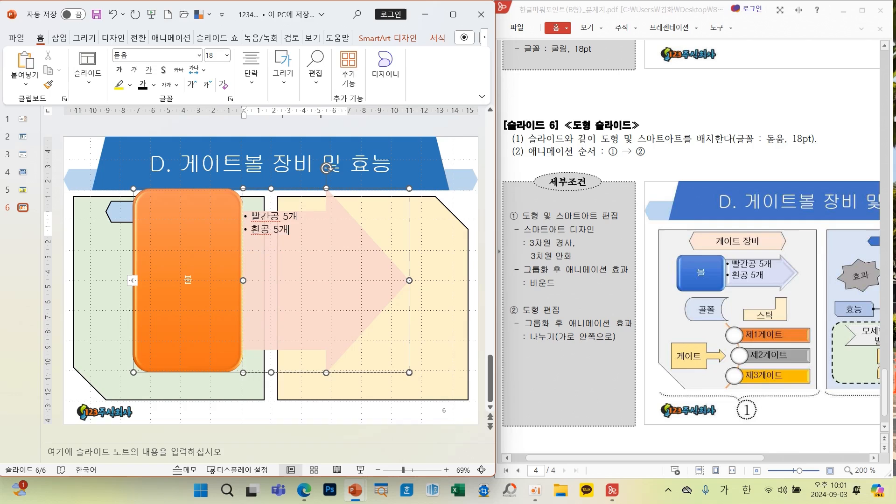
click(408, 373)
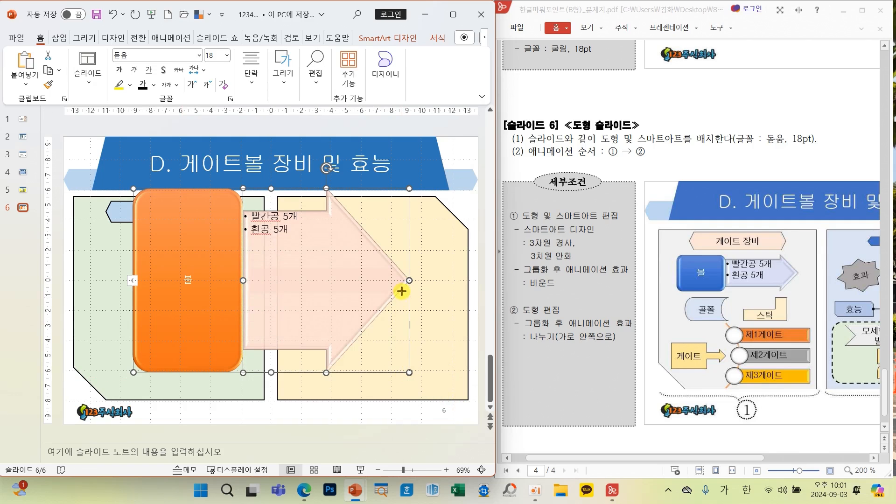
drag(400, 320, 401, 321)
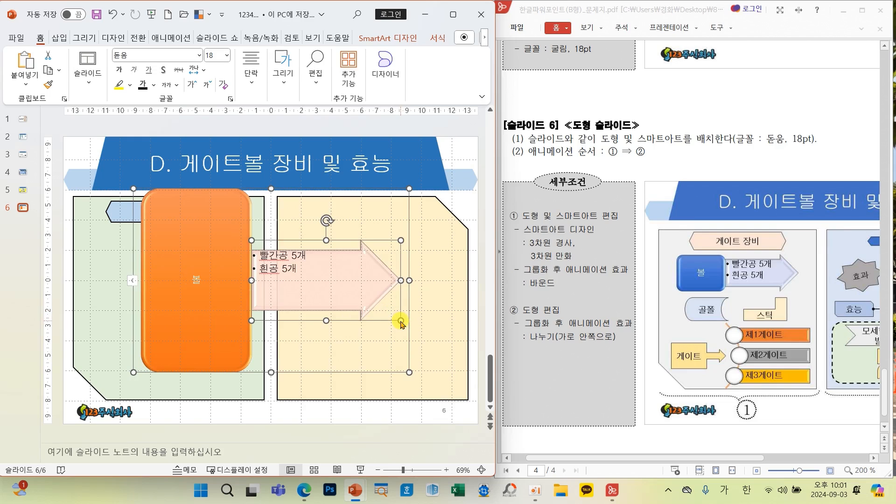
key(ctrl+z)
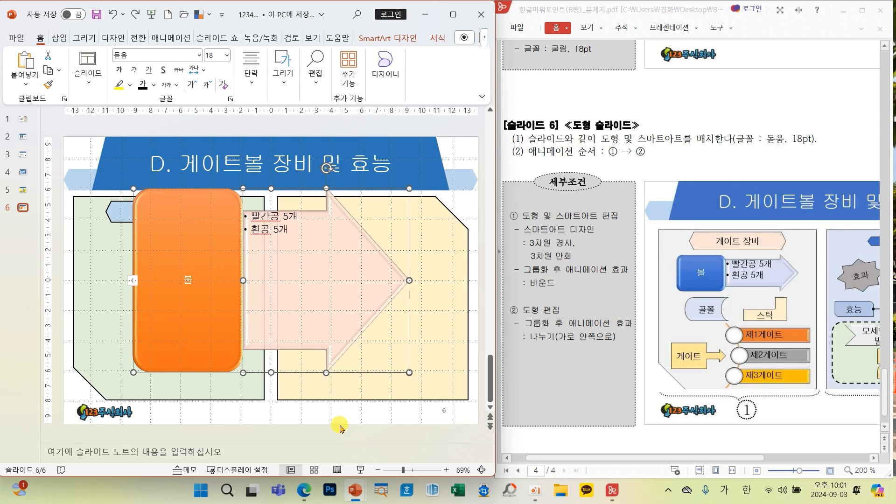
key(ctrl+z)
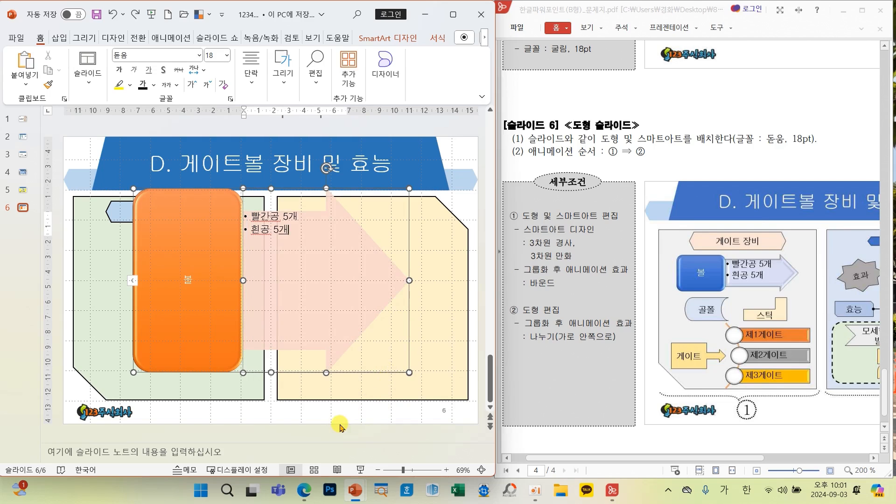
key(ctrl+y)
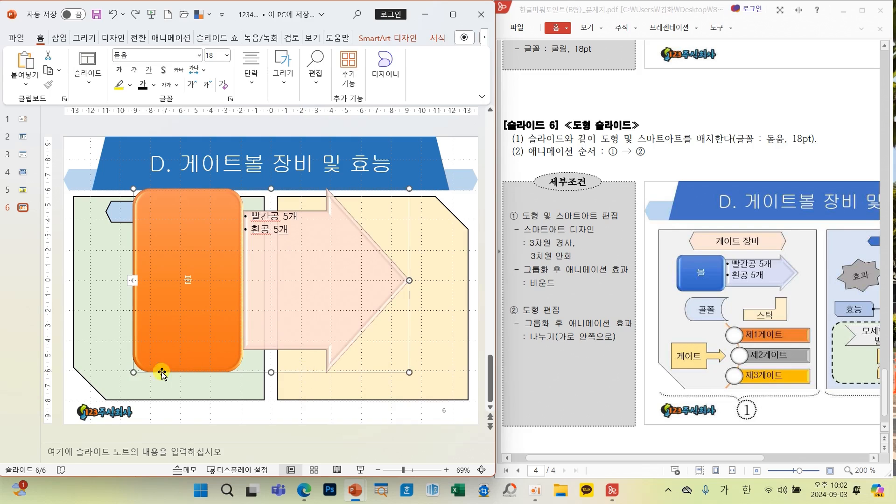
Step: Shrink the whole SmartArt frame to a short, wide block, keeping its upper-right corner in place
drag(135, 372, 229, 249)
drag(332, 248, 267, 277)
key(ctrl+z)
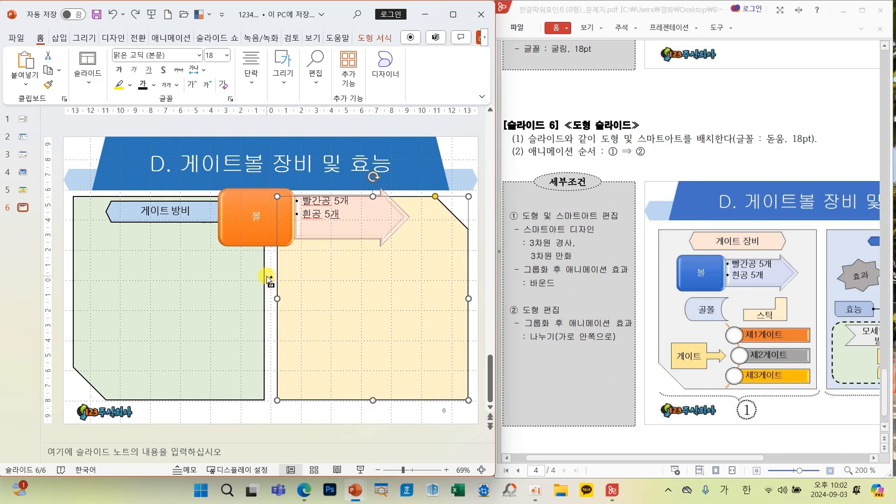
Step: Move the ball SmartArt into the green left shape below the hexagon, narrow it slightly, and center it under the hexagon
click(336, 234)
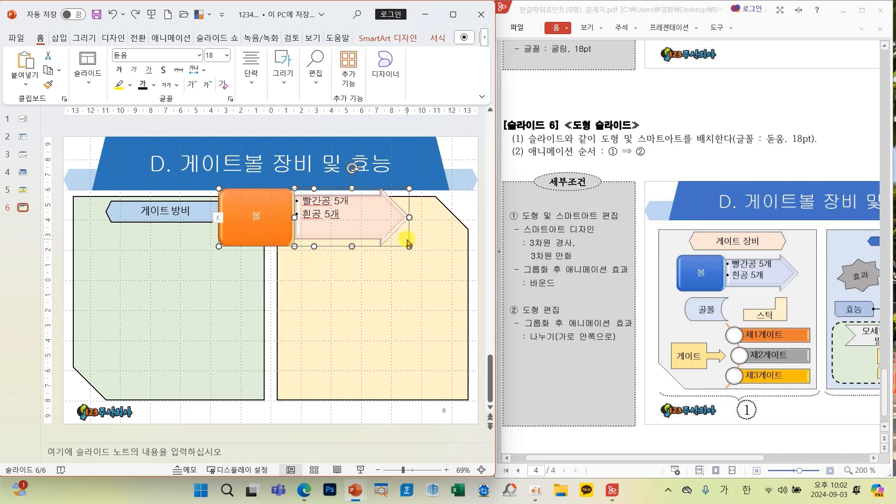
drag(408, 243, 236, 248)
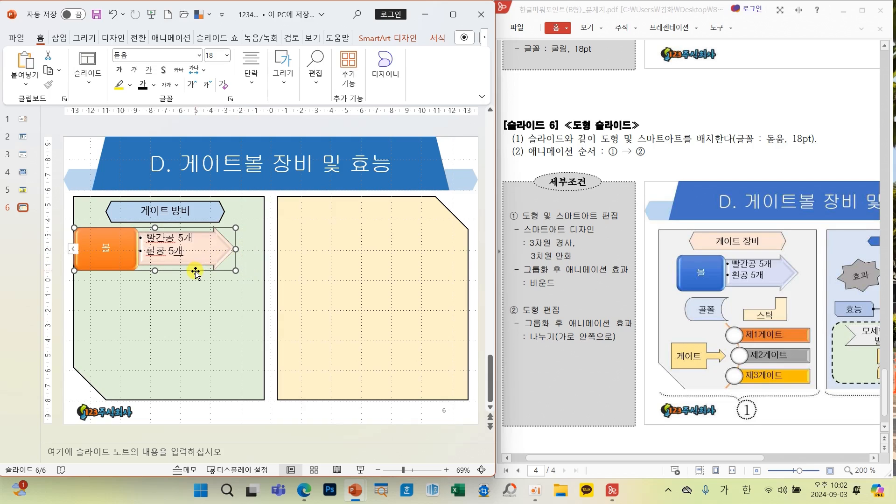
drag(195, 272, 211, 270)
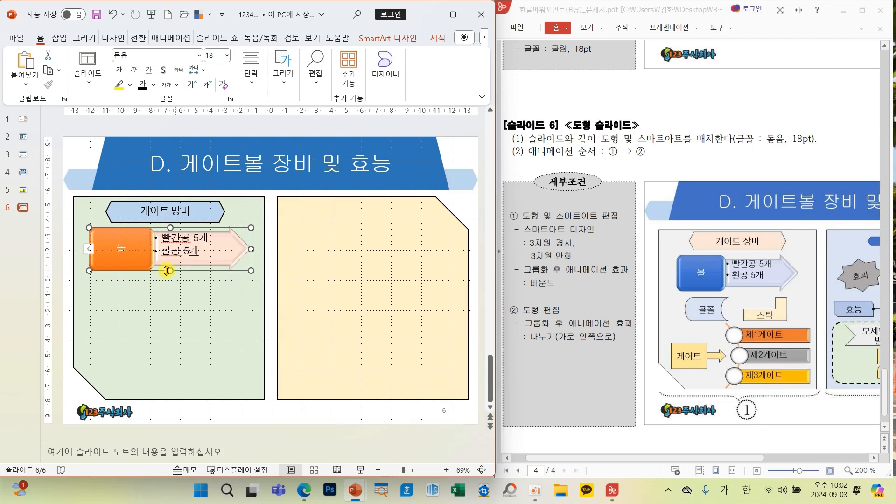
drag(89, 271, 102, 271)
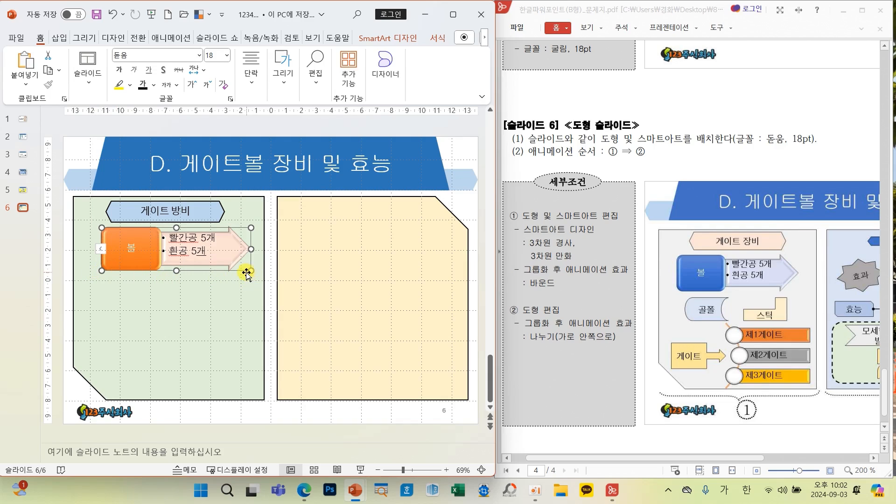
key(Left)
key(Left)
key(Left)
key(Left)
key(Left)
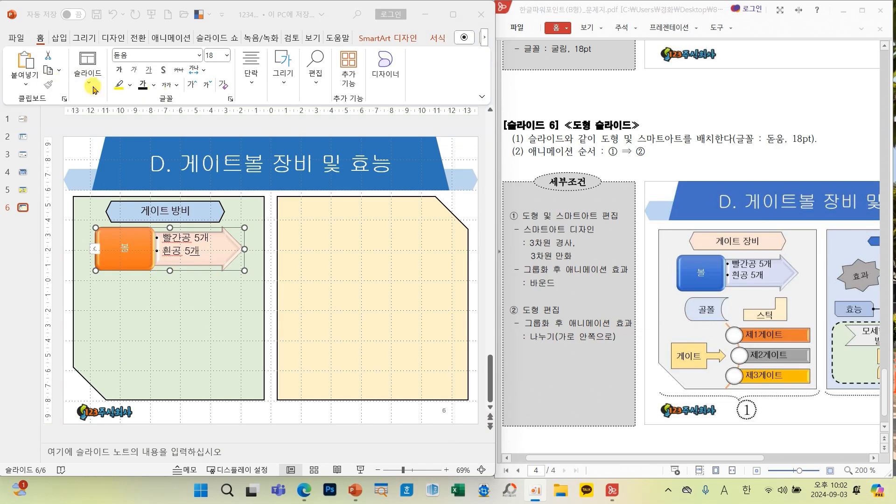
Step: Draw a small flowchart stored-data shape below the SmartArt's orange block and label it "골폴"
click(283, 70)
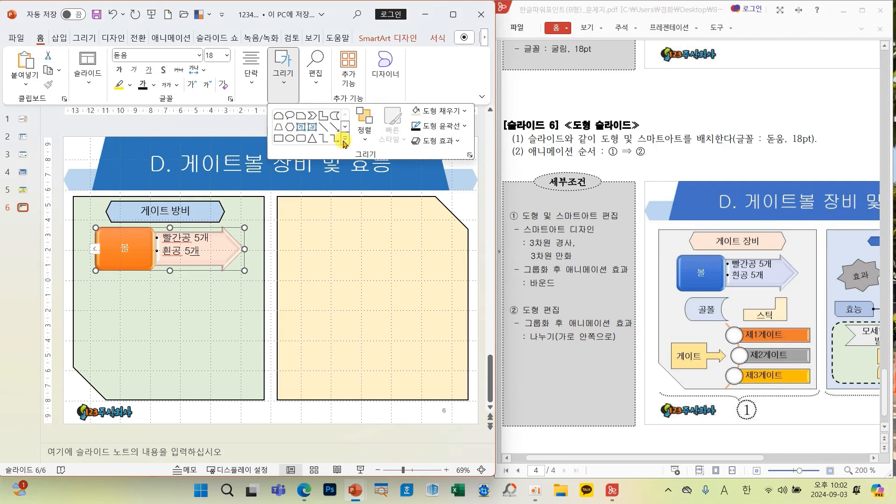
click(345, 139)
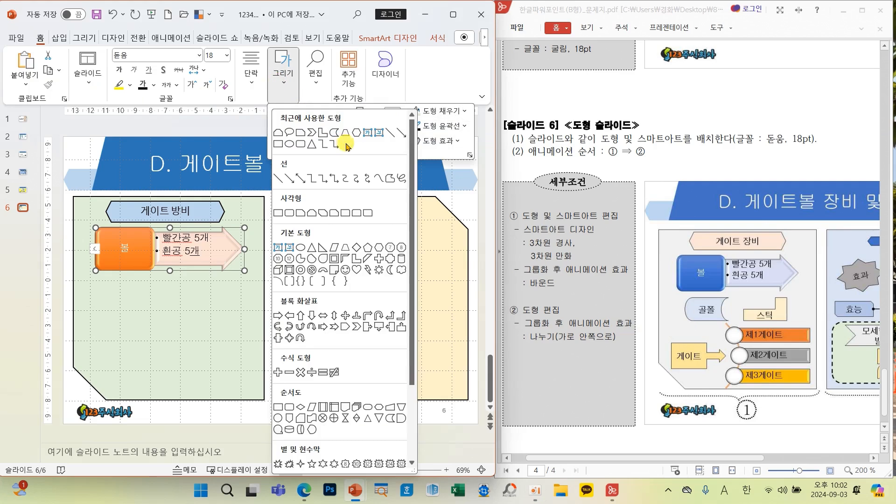
click(391, 419)
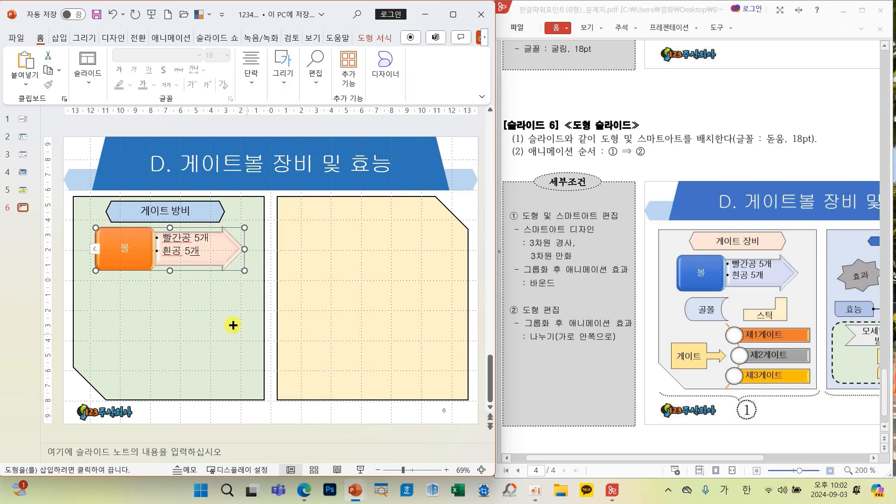
mouse_move(109, 280)
mouse_down()
mouse_move(136, 309)
mouse_move(158, 308)
mouse_up()
text(그)
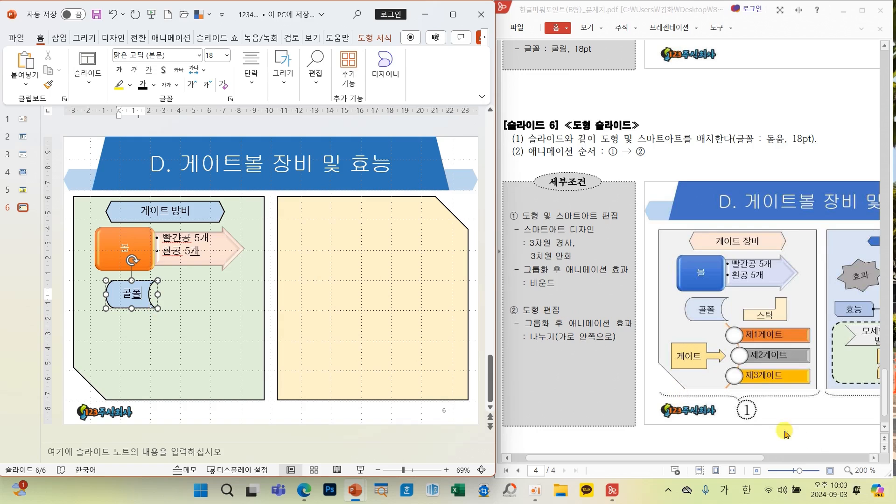
Step: Check the 스틱 shape in the enlarged problem PDF and draw a small L-shape in PowerPoint beside the 골폴 shape
drag(800, 472, 805, 472)
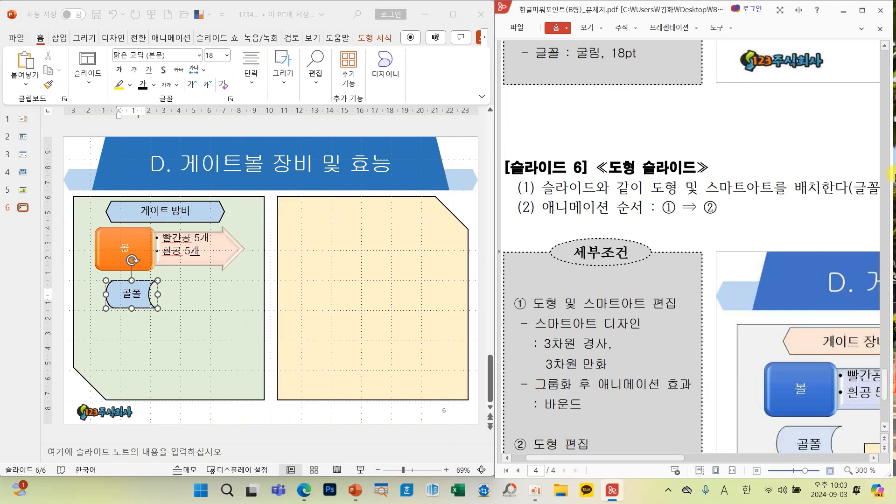
drag(672, 459, 734, 452)
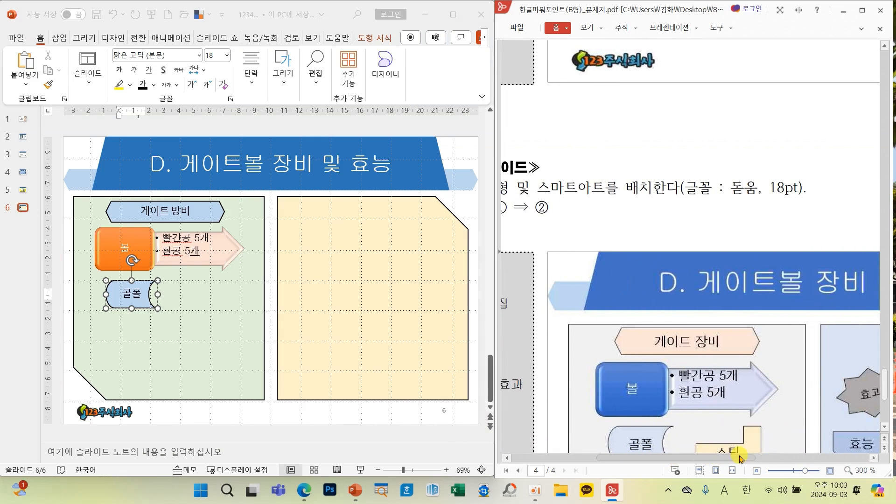
scroll(748, 263, down, 5)
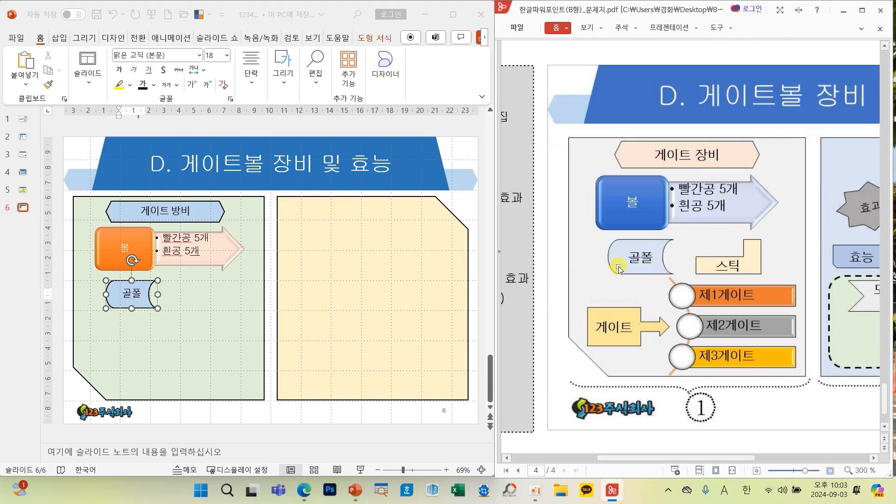
click(228, 402)
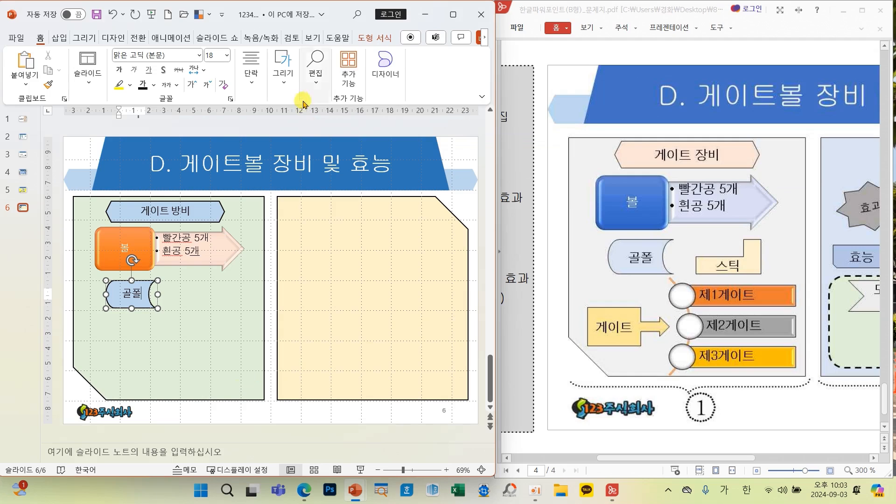
click(283, 70)
click(348, 153)
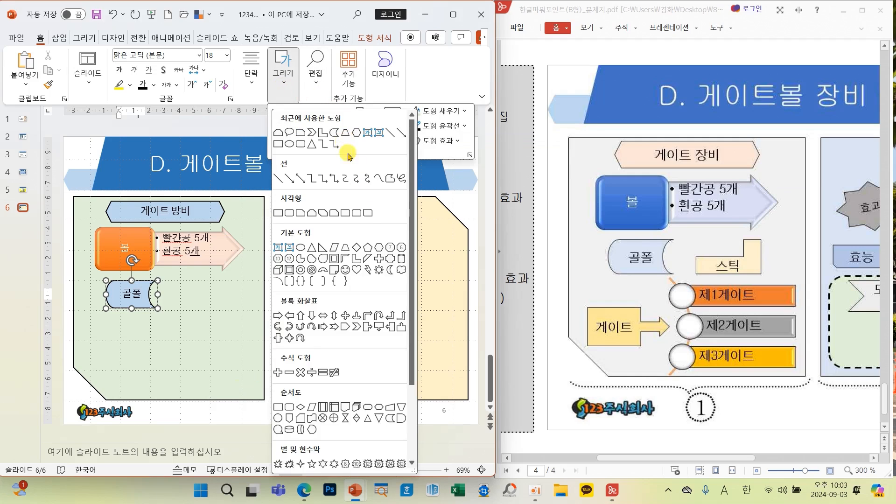
click(356, 258)
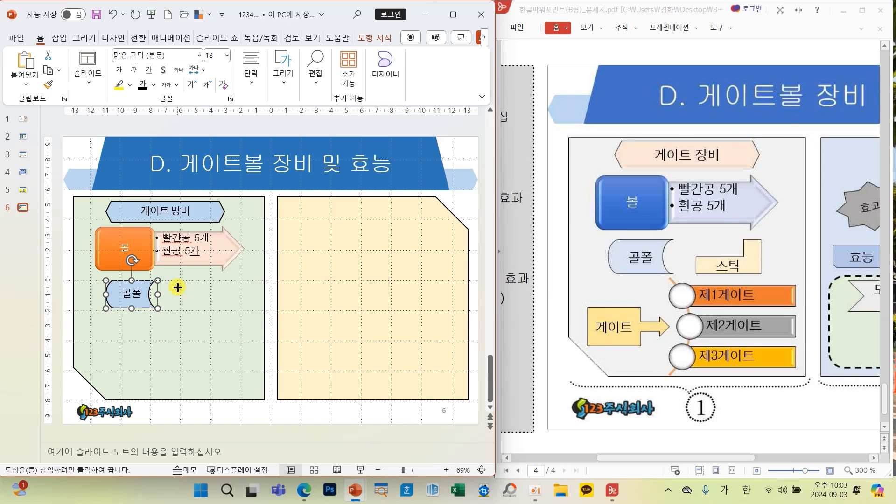
mouse_move(178, 285)
mouse_down()
mouse_move(220, 309)
mouse_move(208, 300)
mouse_up()
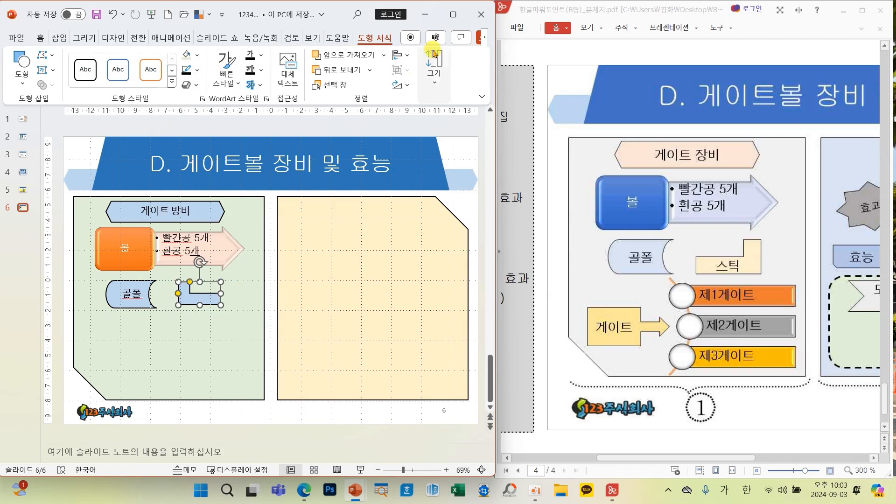
Step: Flip the L-shape horizontally, label it "스틱", and resize it to match the height of the 골폴 shape
click(398, 84)
click(416, 147)
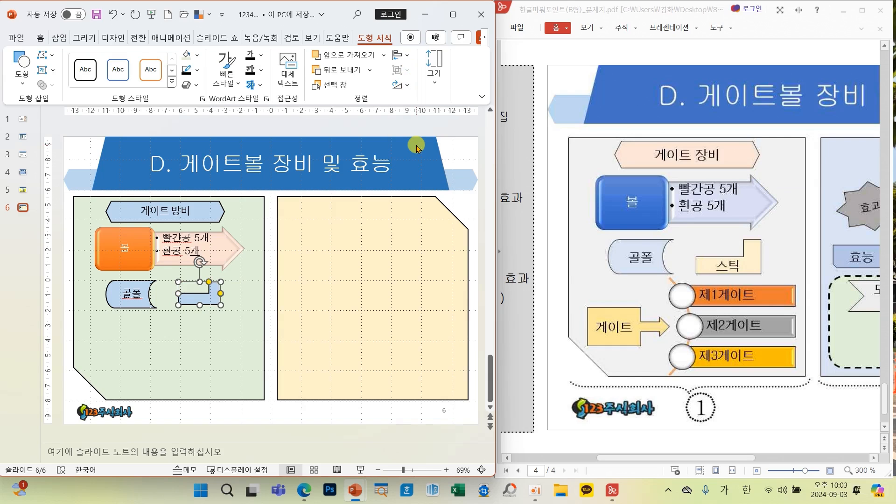
text(스티)
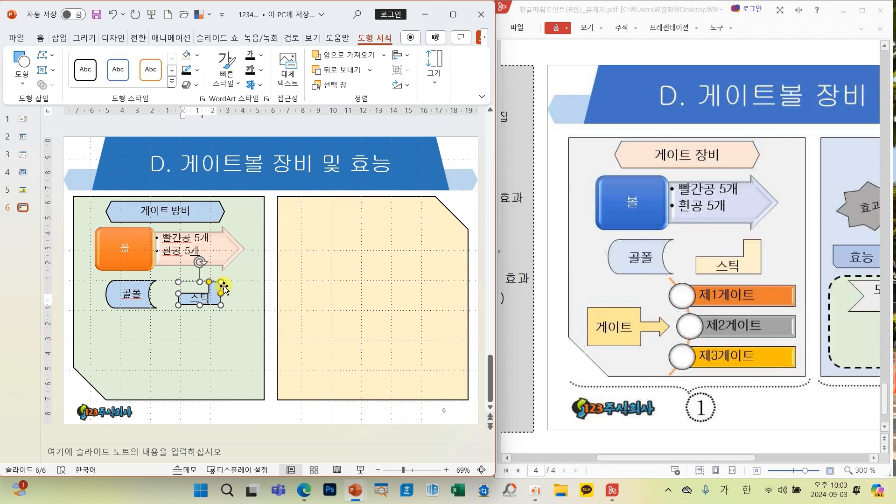
drag(221, 282, 213, 309)
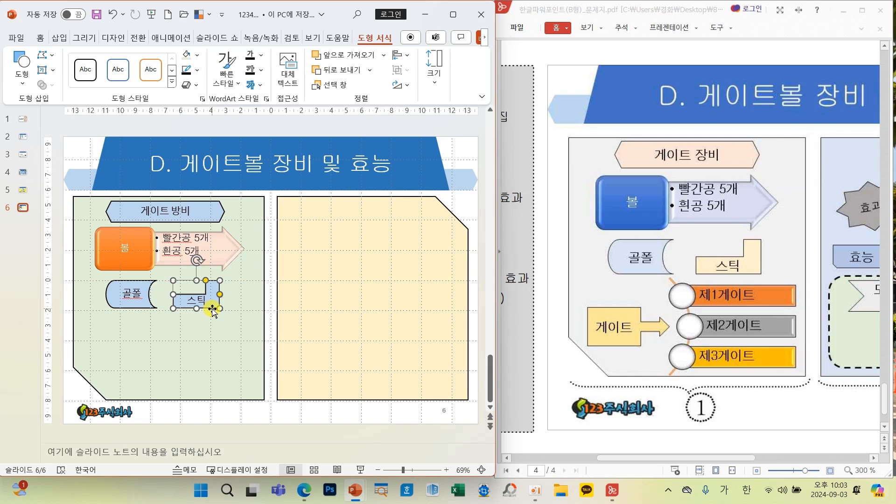
Step: Draw a right arrow callout in the lower part of the green shape and label it "게이트"
click(21, 72)
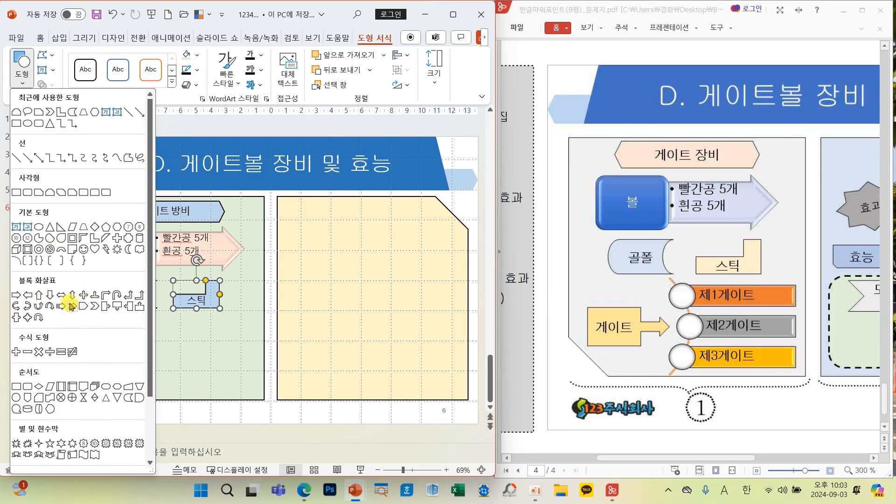
click(105, 307)
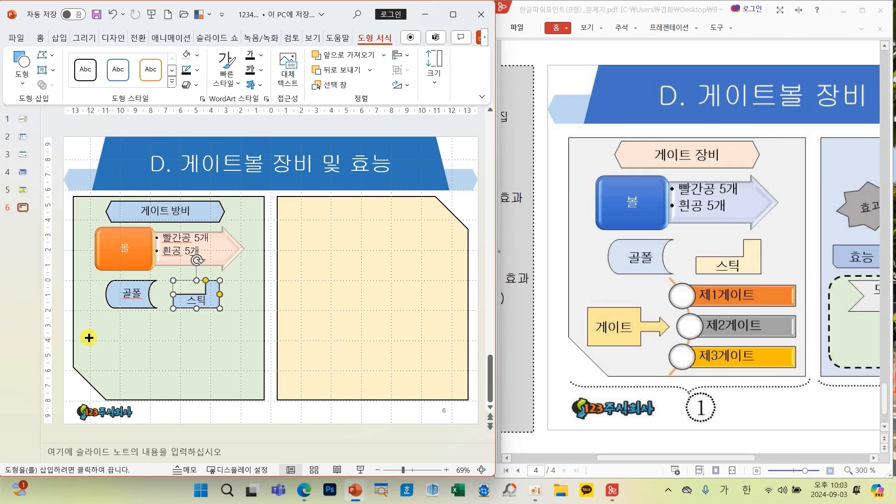
drag(86, 337, 158, 374)
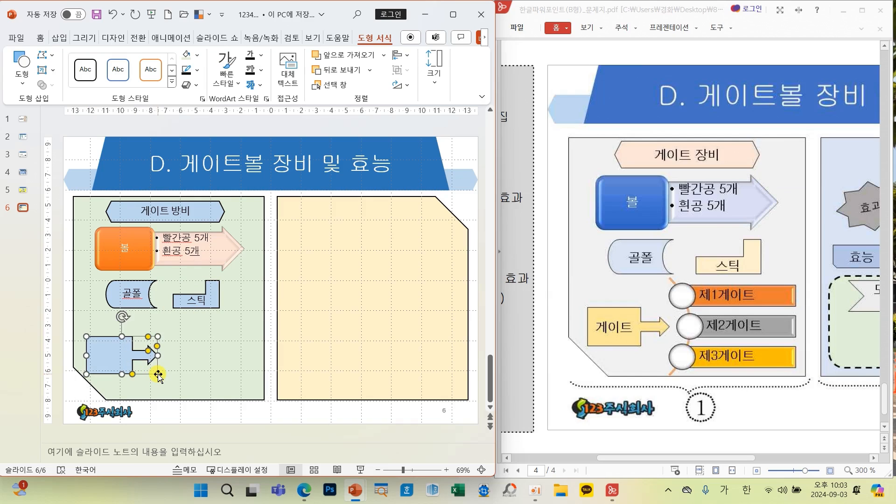
text(게이트)
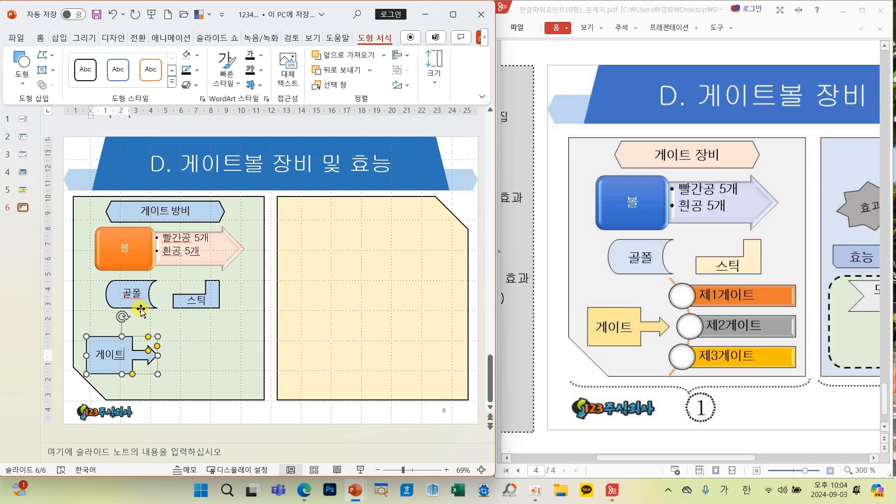
Step: Insert a 세로 곡선 목록형 SmartArt graphic on slide 6
click(59, 38)
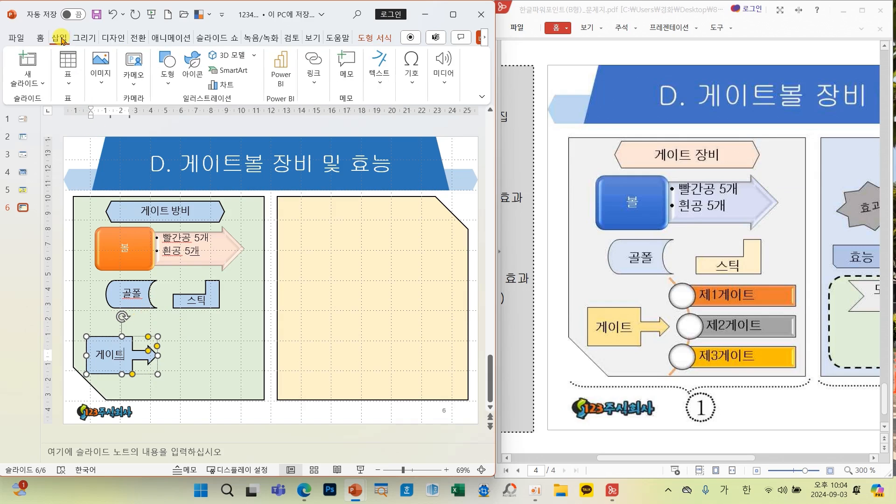
click(229, 70)
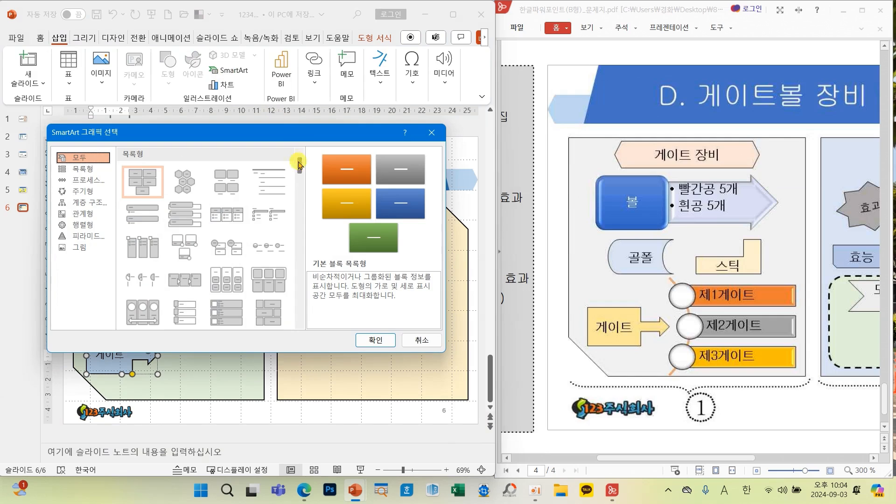
drag(301, 167, 300, 180)
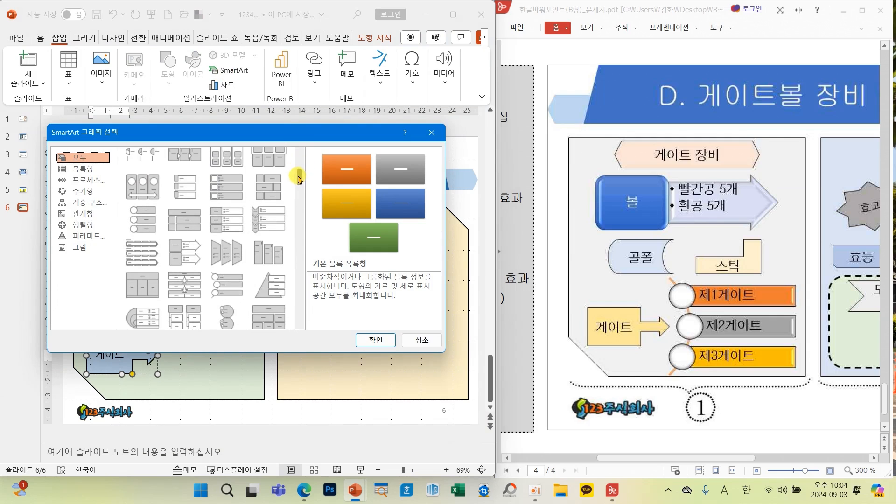
click(227, 284)
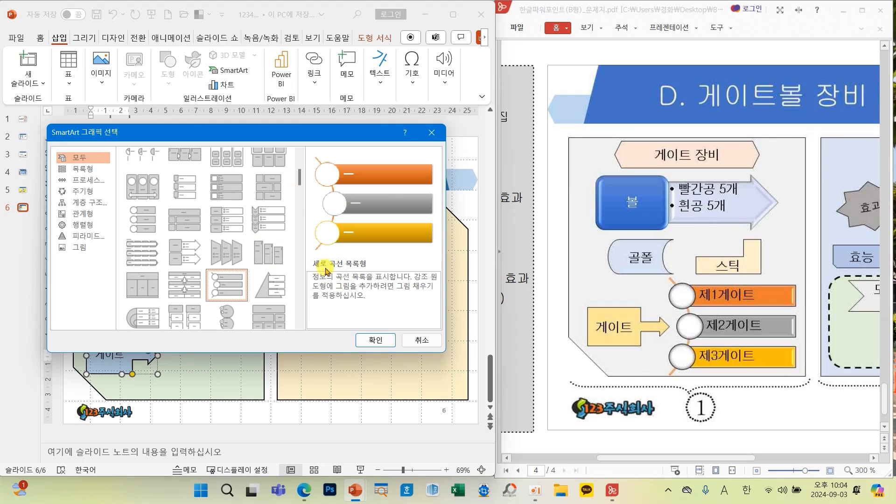
click(390, 344)
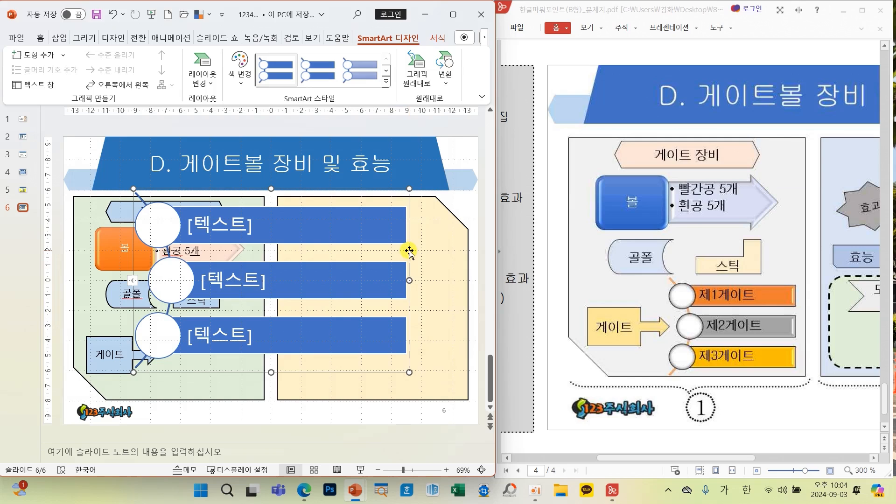
Step: Recolor the curved list SmartArt with the first 색상형 set (orange, gray, gold) and apply the 3차원 만화 style
click(240, 65)
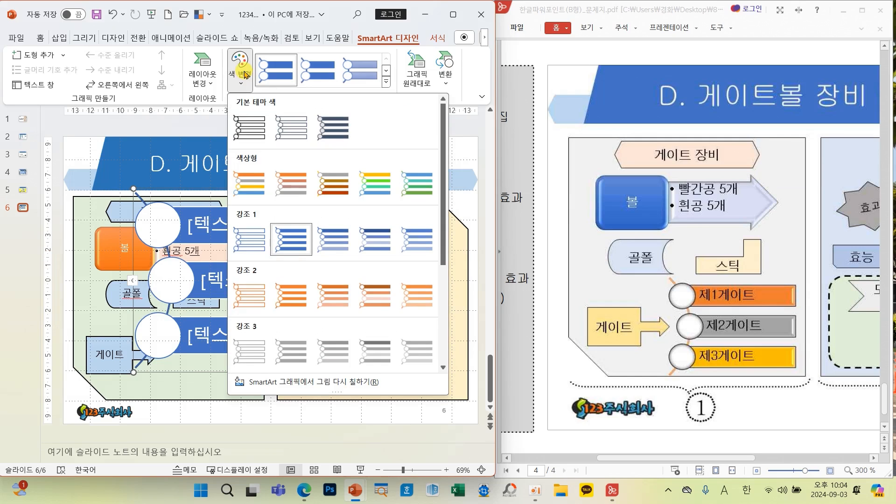
click(248, 184)
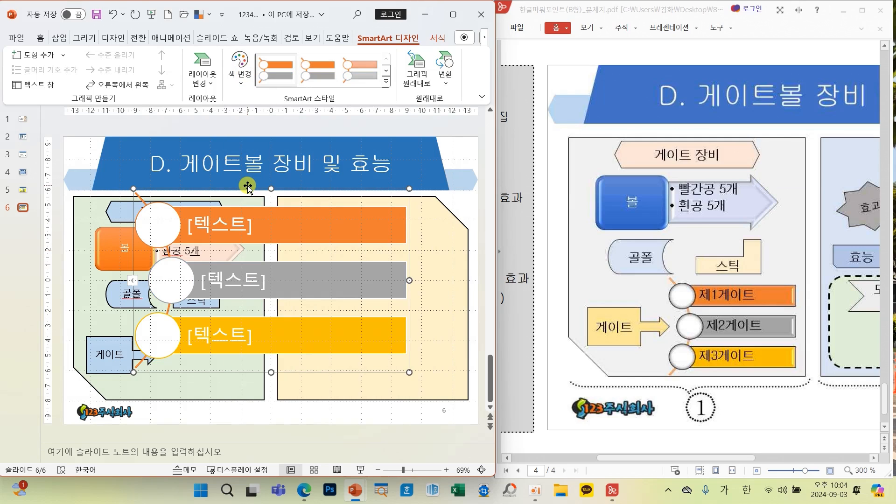
click(385, 83)
drag(695, 457, 628, 463)
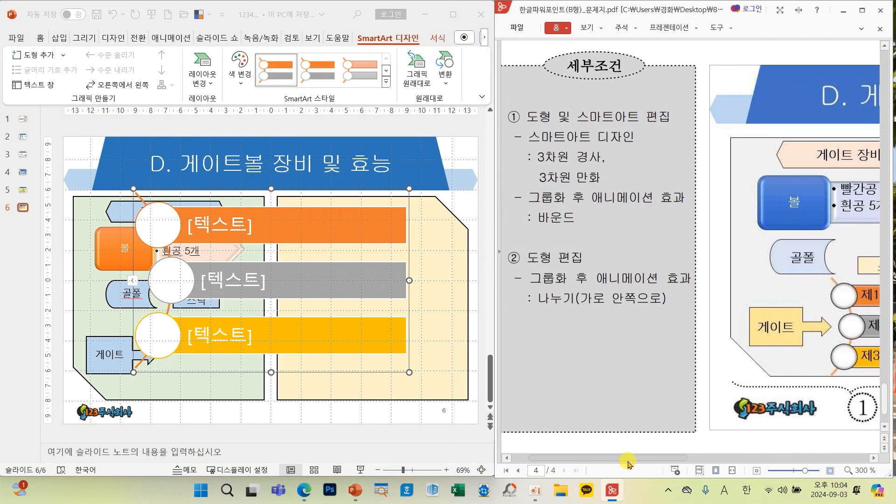
click(386, 85)
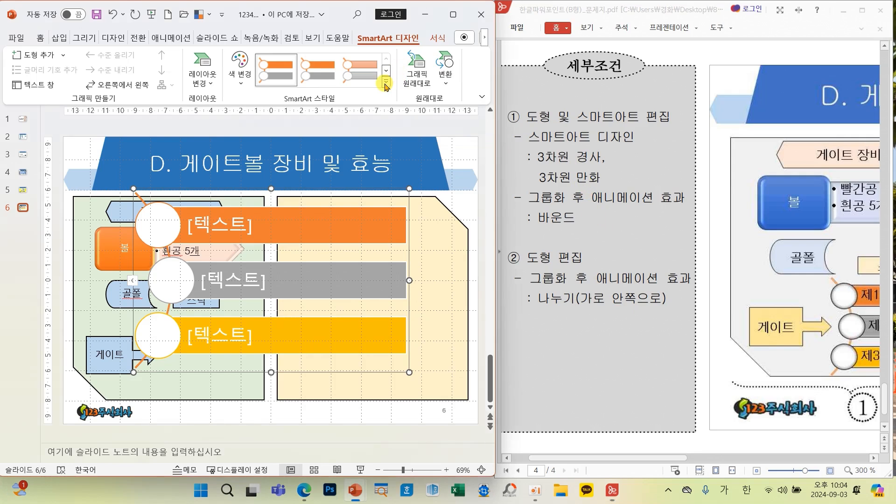
click(386, 86)
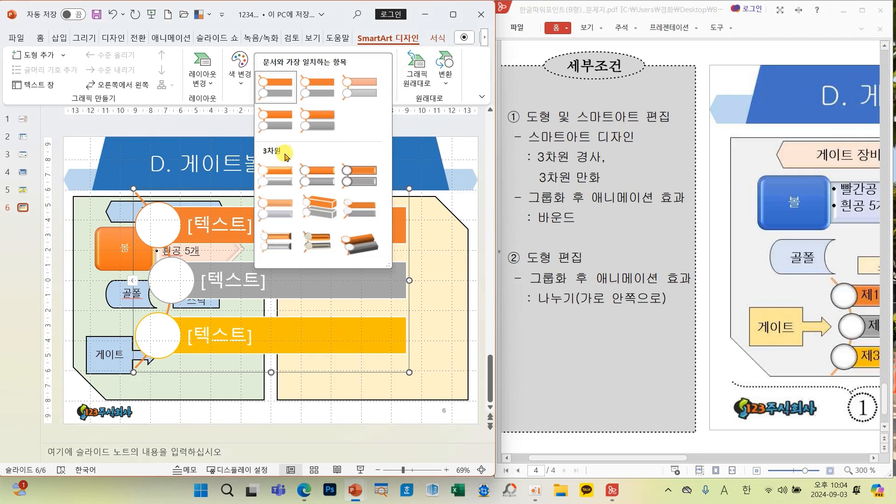
click(363, 177)
Step: Format all the curved list SmartArt text as 돋움, 18 pt, in black, following the problem PDF
drag(625, 458, 724, 447)
scroll(724, 446, up, 1)
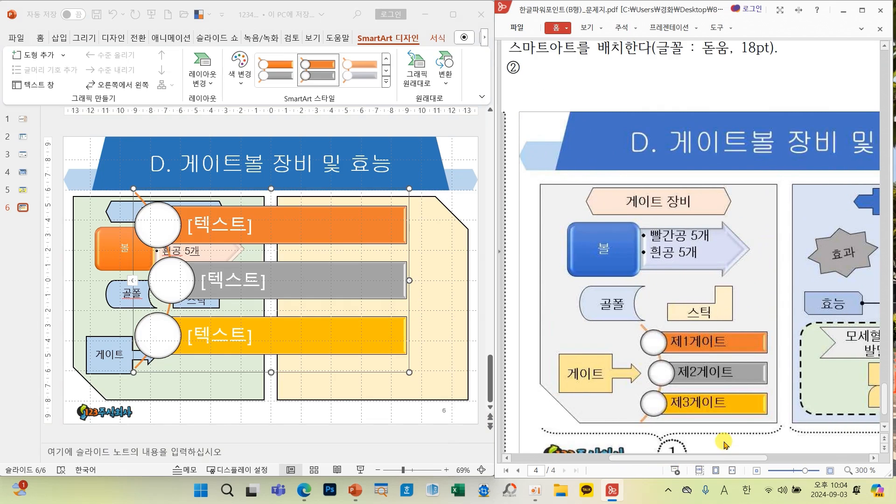
click(40, 37)
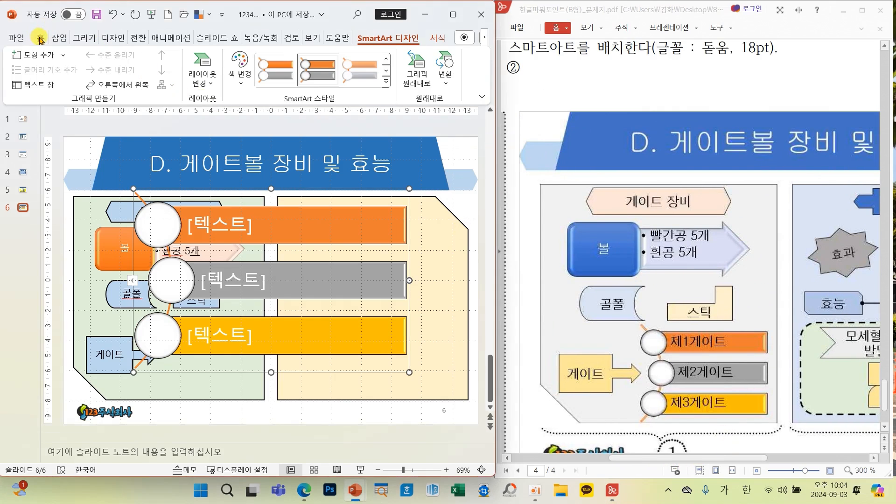
click(198, 57)
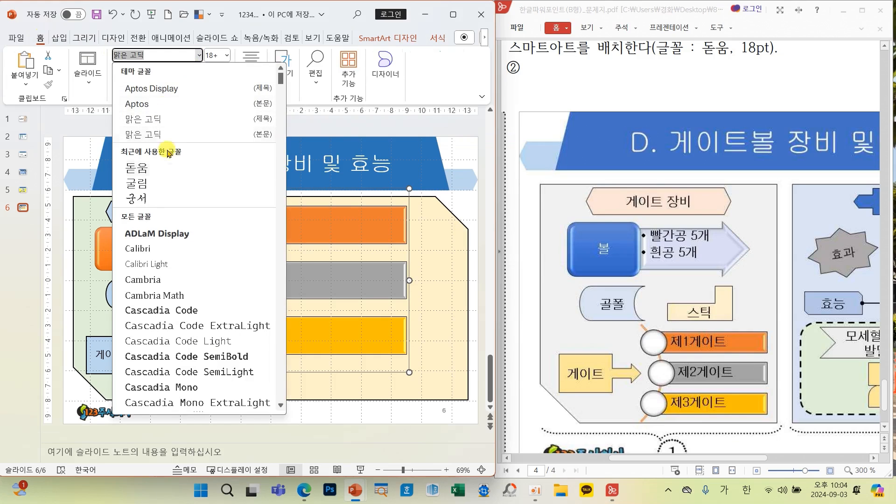
click(136, 168)
click(227, 58)
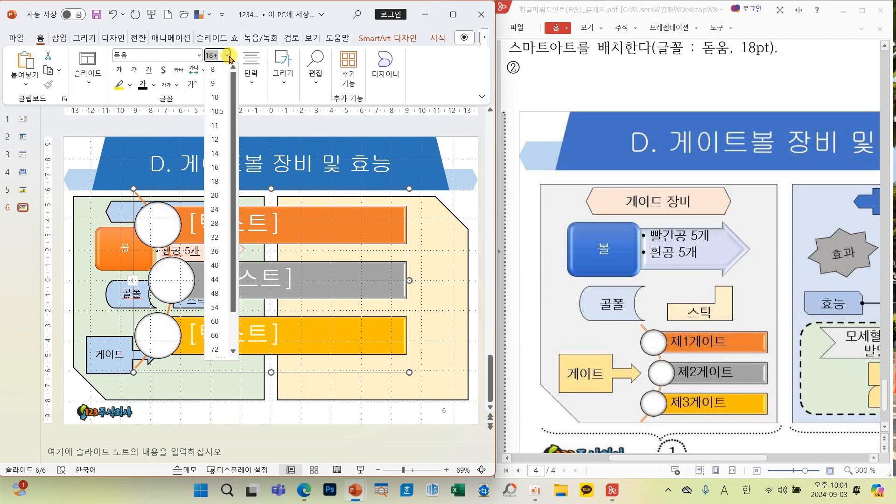
click(219, 186)
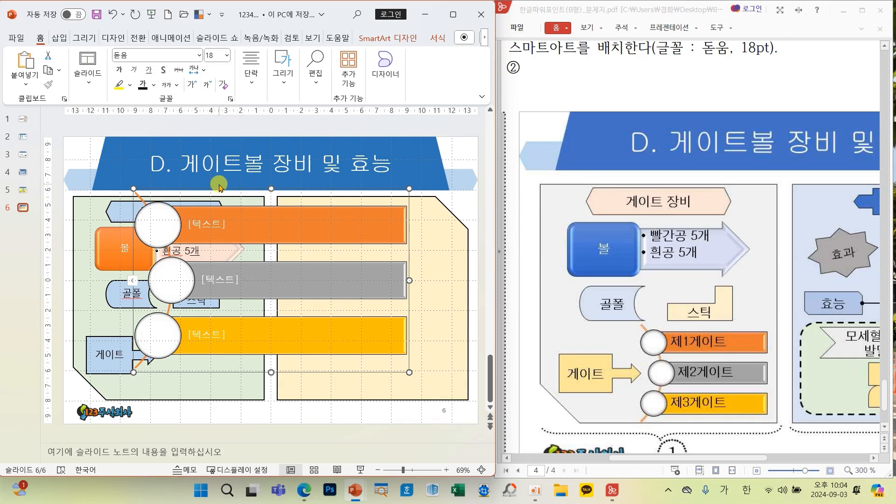
click(153, 88)
click(151, 139)
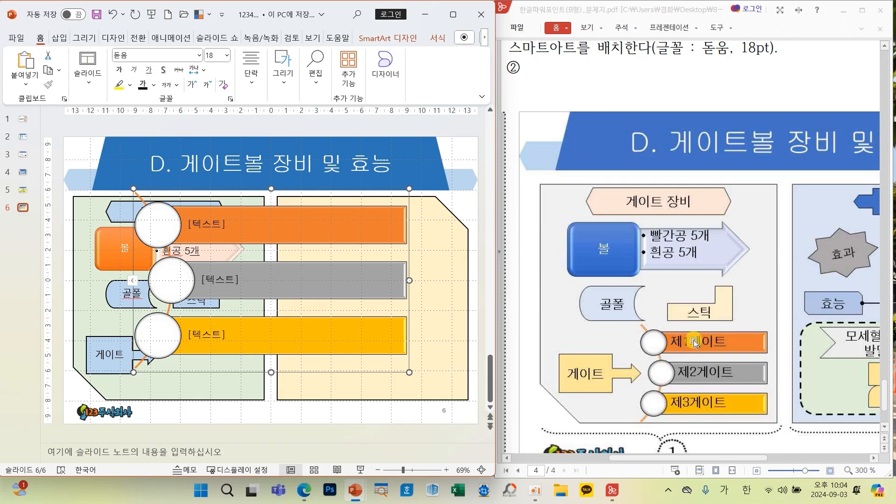
Step: Enter "제1게이트" in the SmartArt's orange bar and start editing the gray bar's text
click(219, 229)
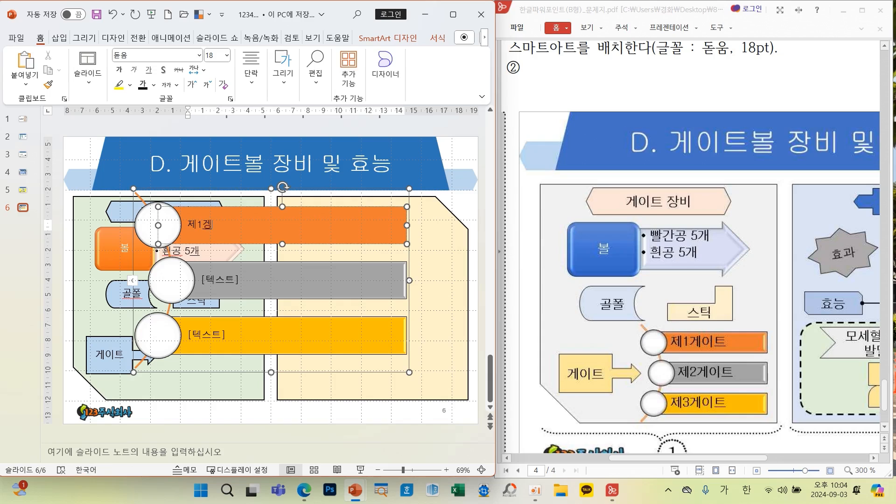
click(209, 283)
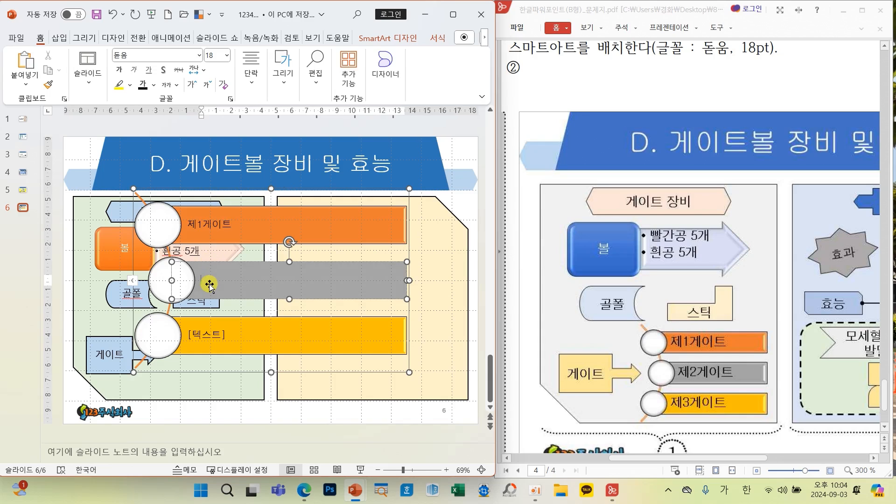